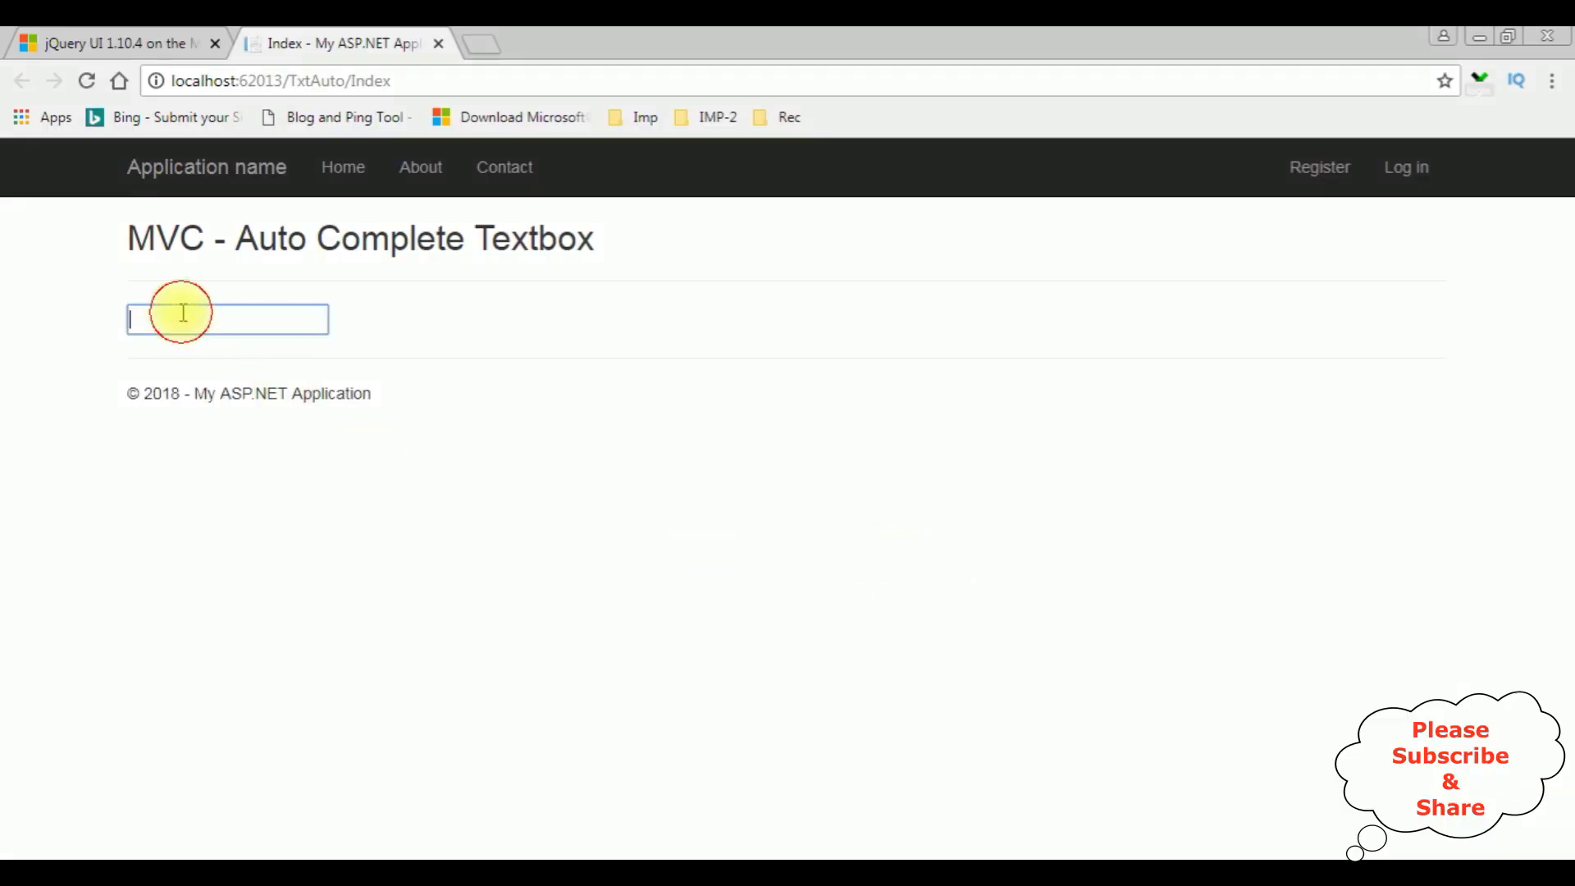
# Step: Type 's' in the autocomplete textbox to get Sam, Sharuk, Smith and steve suggestions
pyautogui.click(183, 314)
pyautogui.write('c')
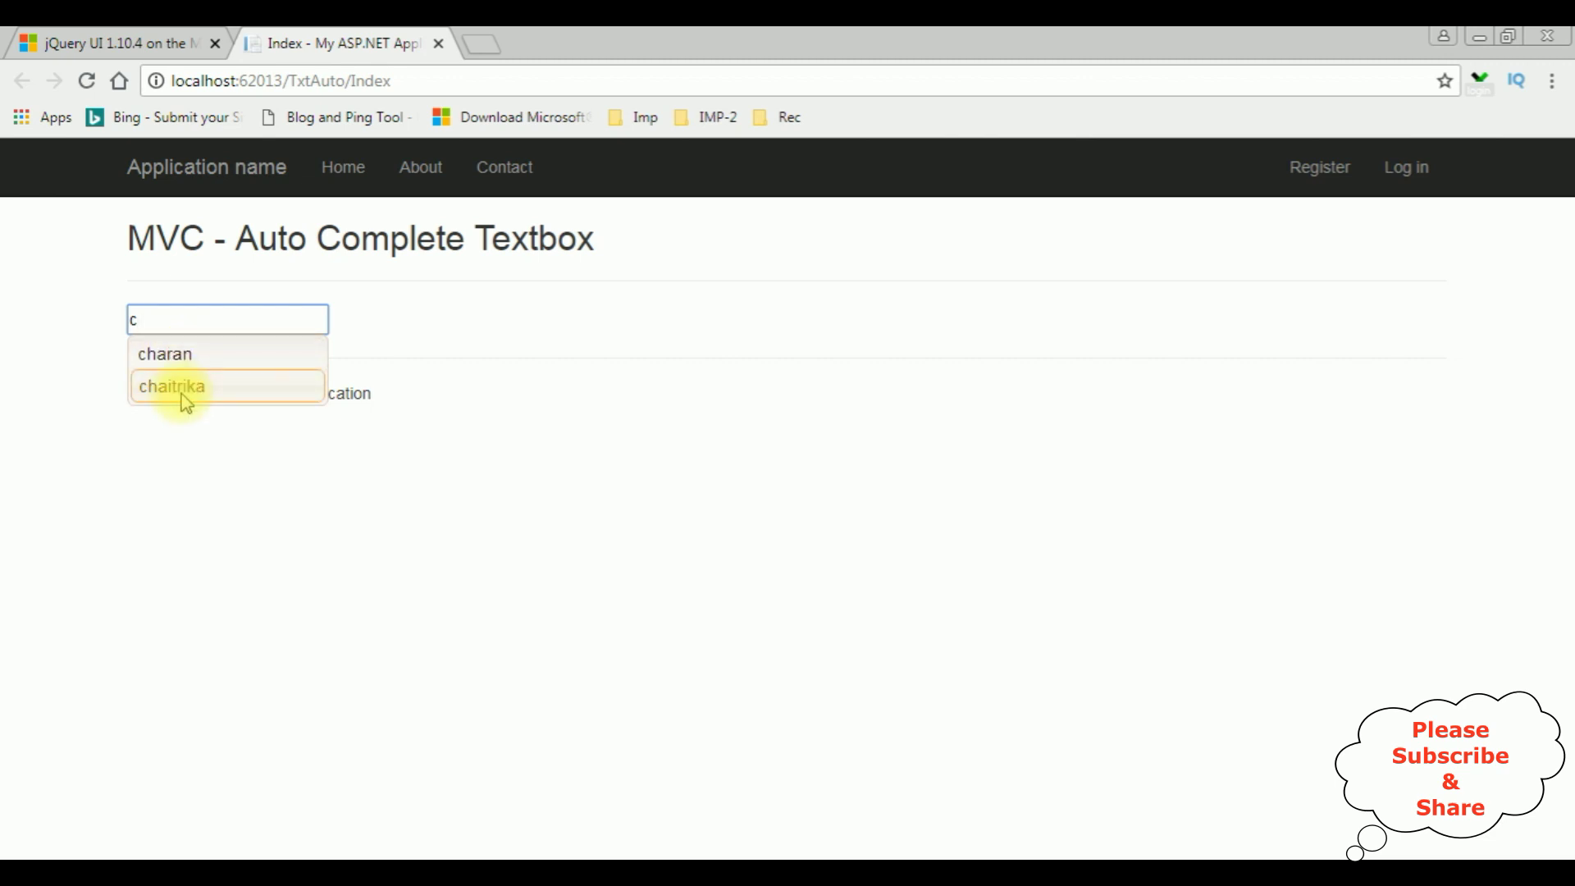
pyautogui.moveTo(158, 320); pyautogui.dragTo(113, 330)
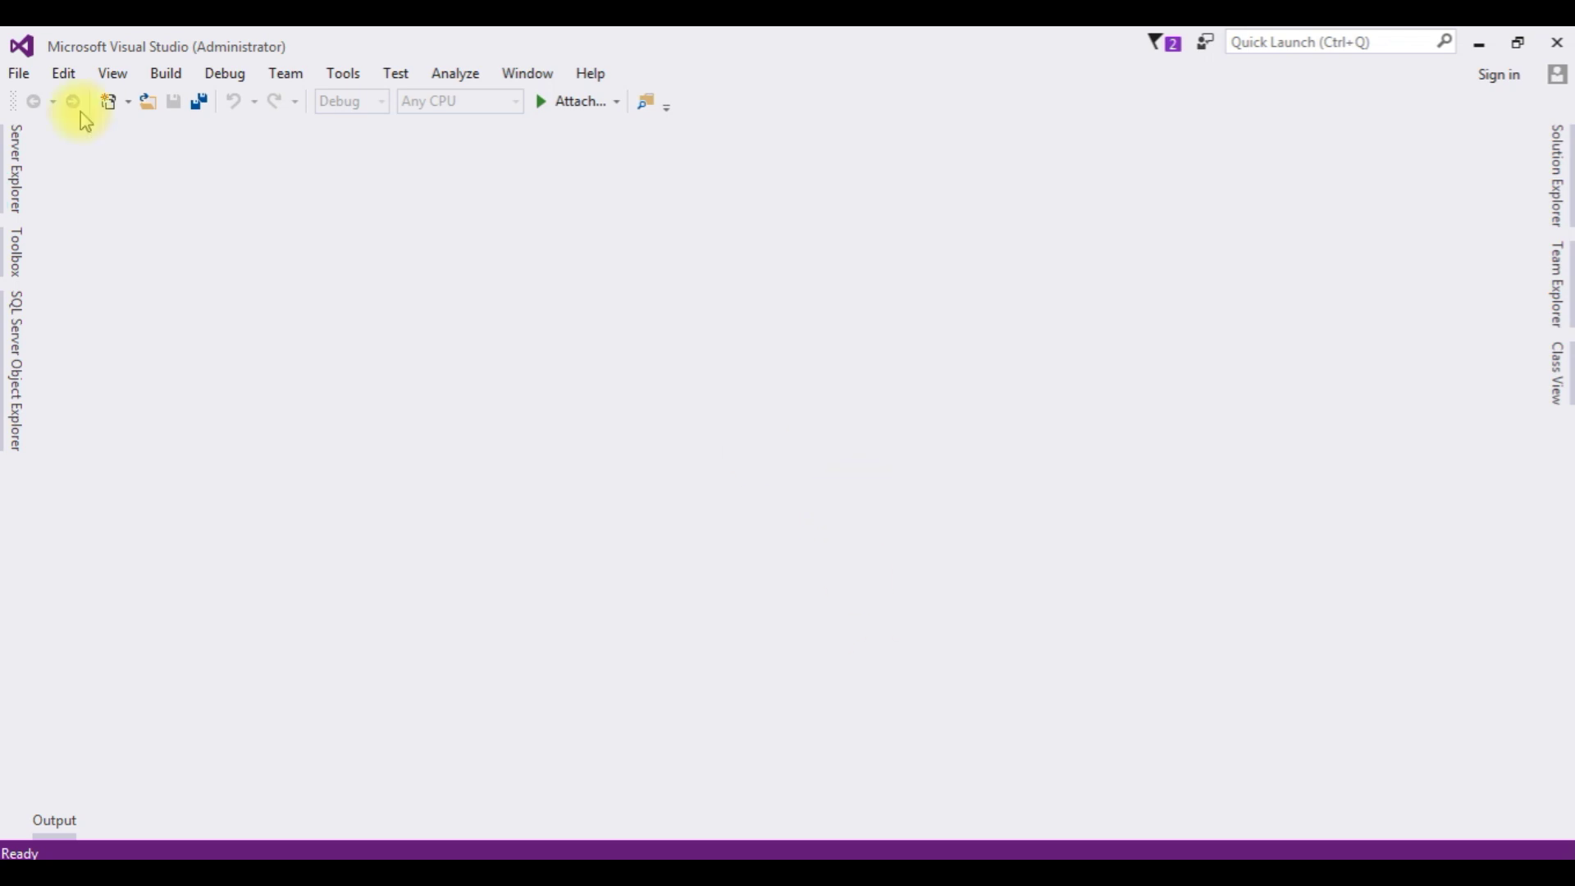
# Step: Create an ASP.NET Web Application named MVC-Autocomplete-Textbox from the MVC template
pyautogui.click(18, 73)
pyautogui.moveTo(53, 100)
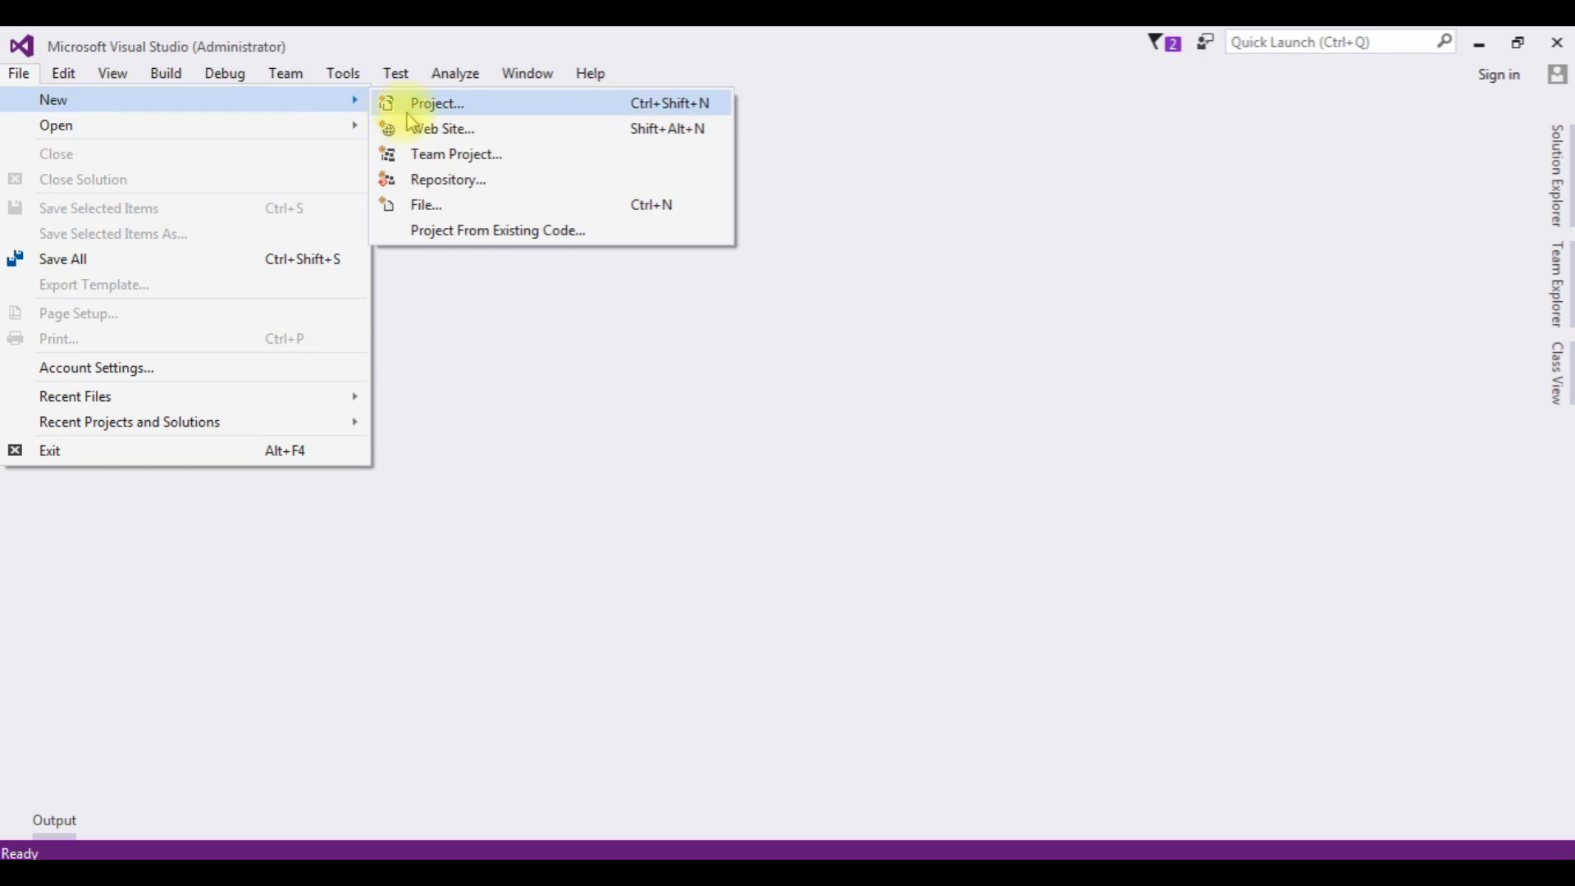
pyautogui.click(435, 103)
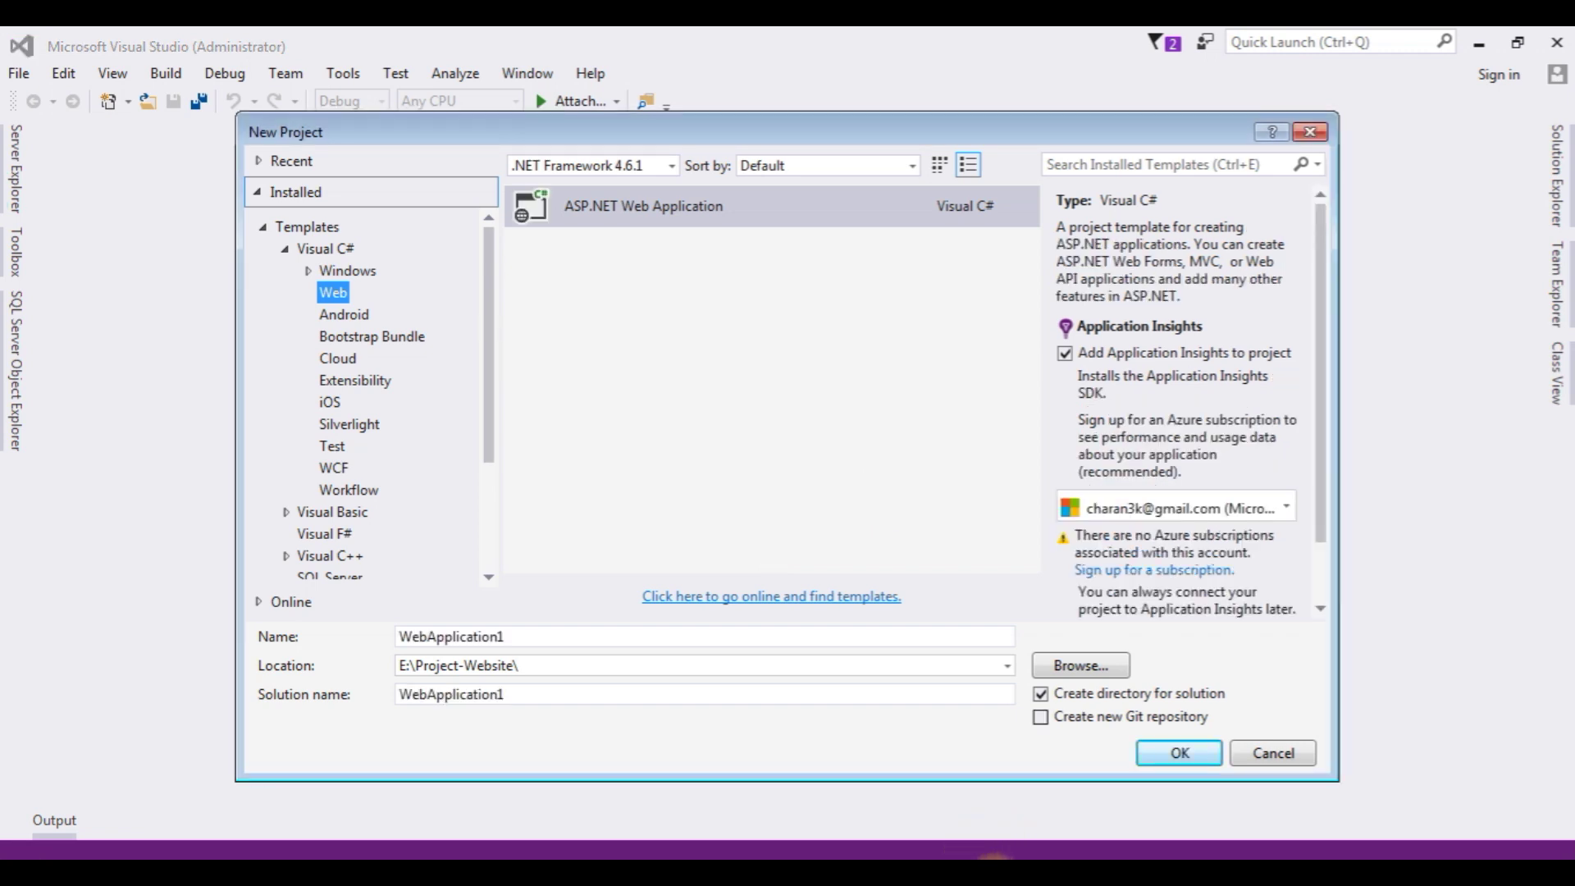
pyautogui.click(617, 212)
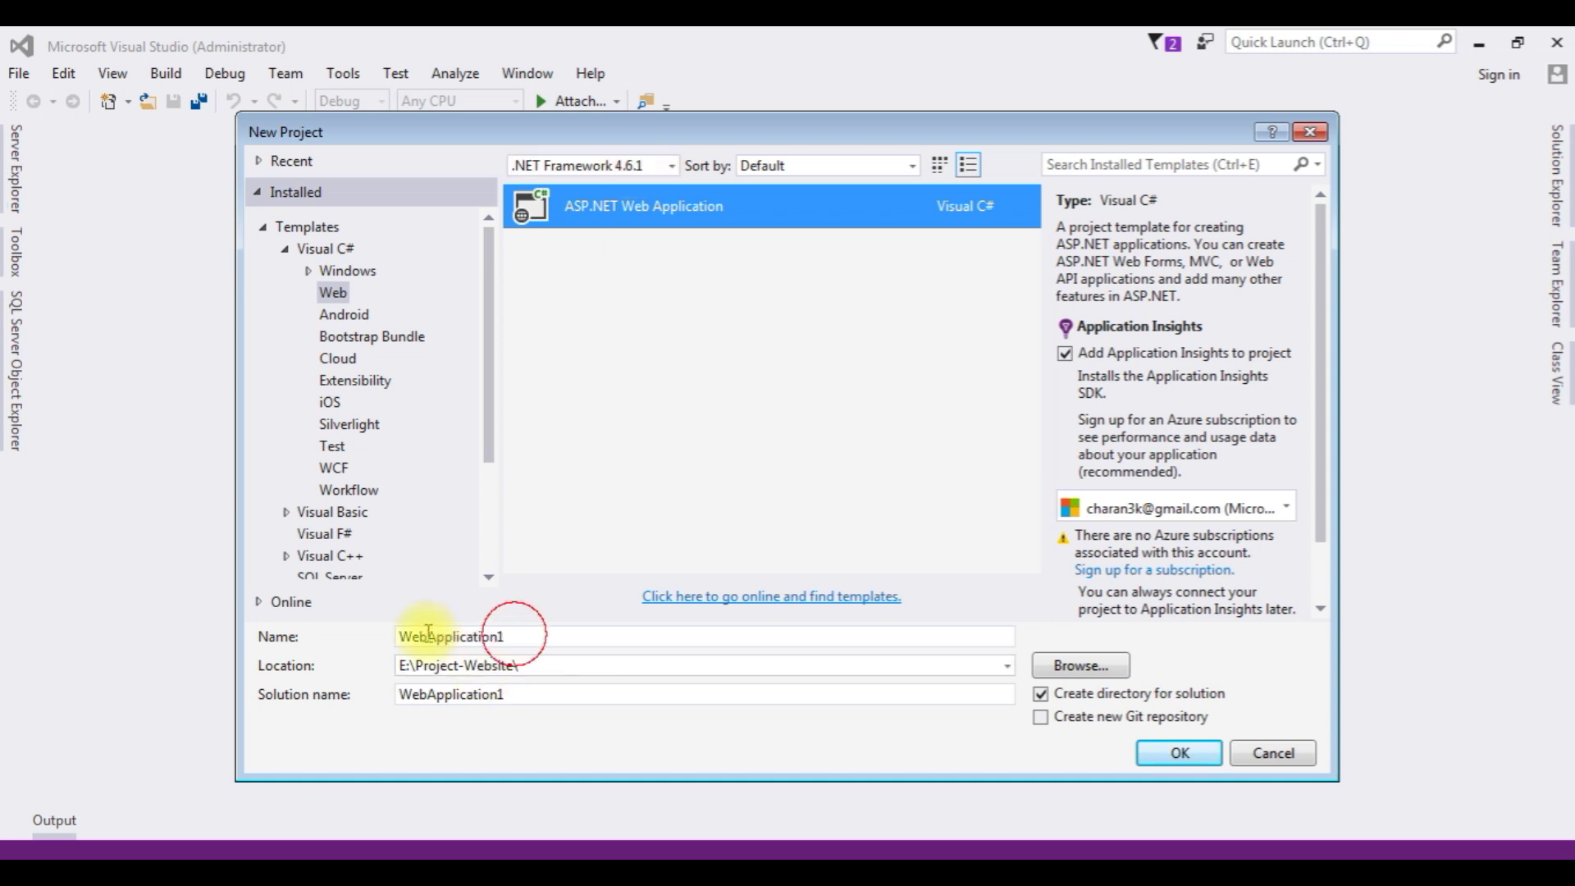
pyautogui.moveTo(519, 636); pyautogui.dragTo(388, 636)
pyautogui.press('BackSpace')
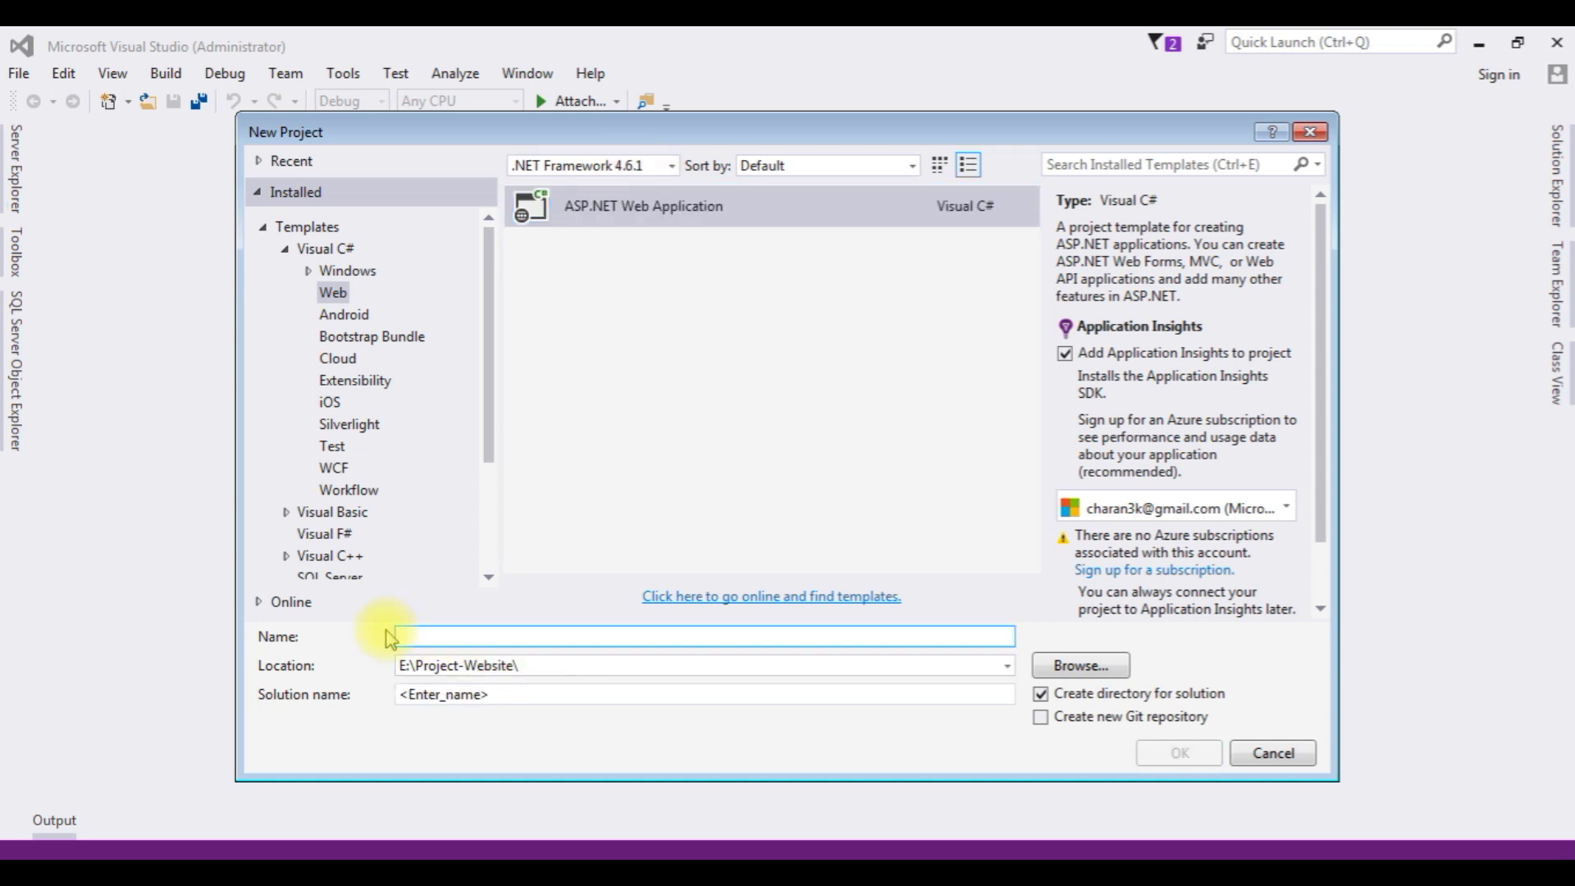
pyautogui.write('MVC-A')
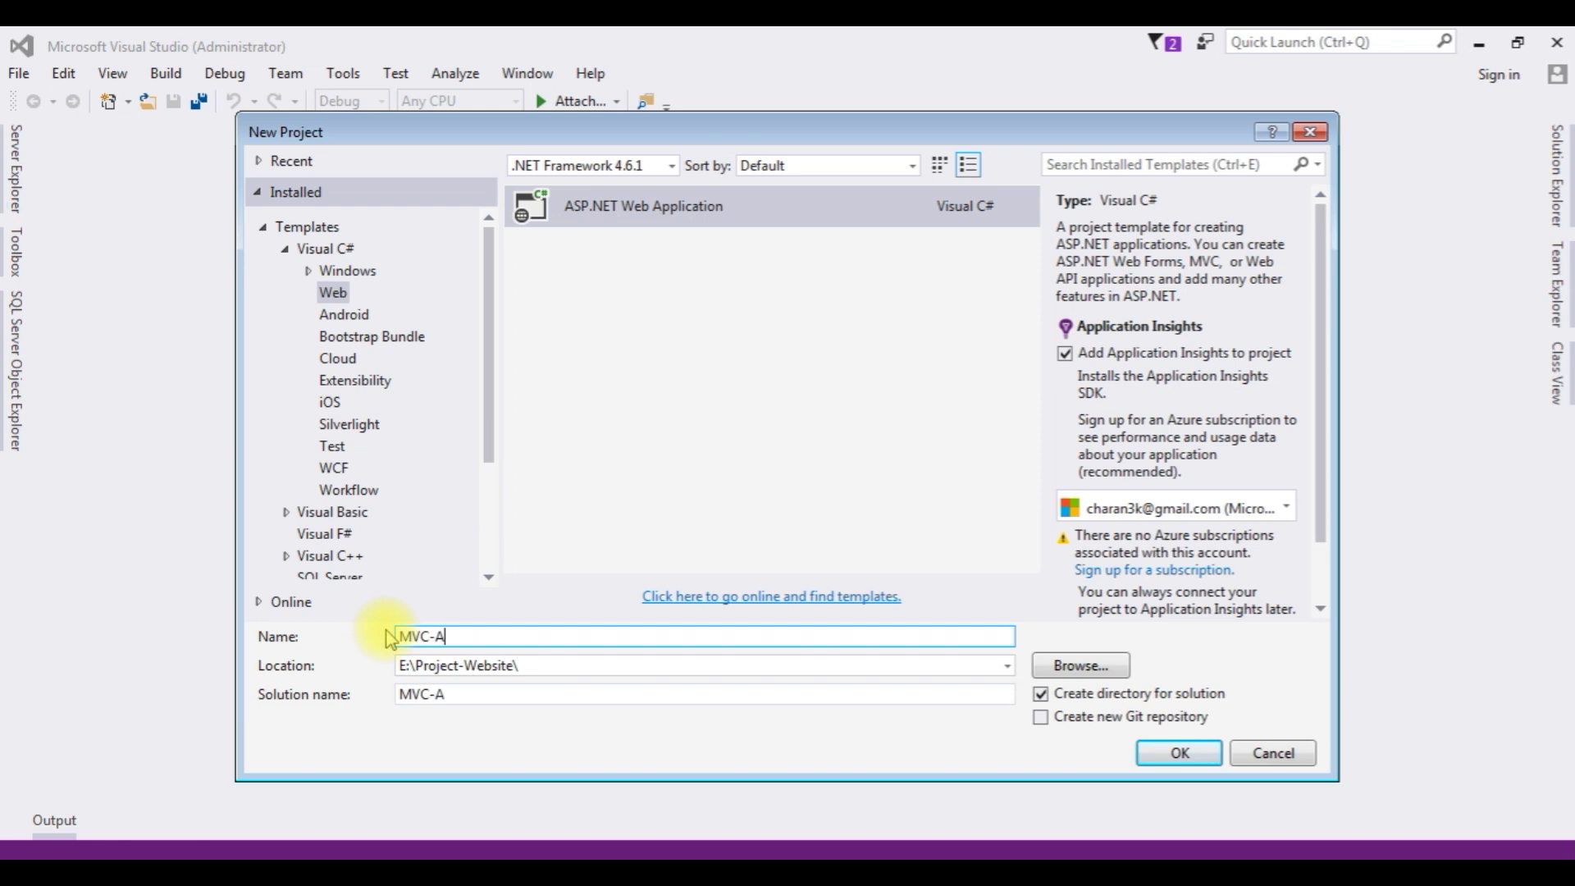
pyautogui.write('utocomplete-Tex')
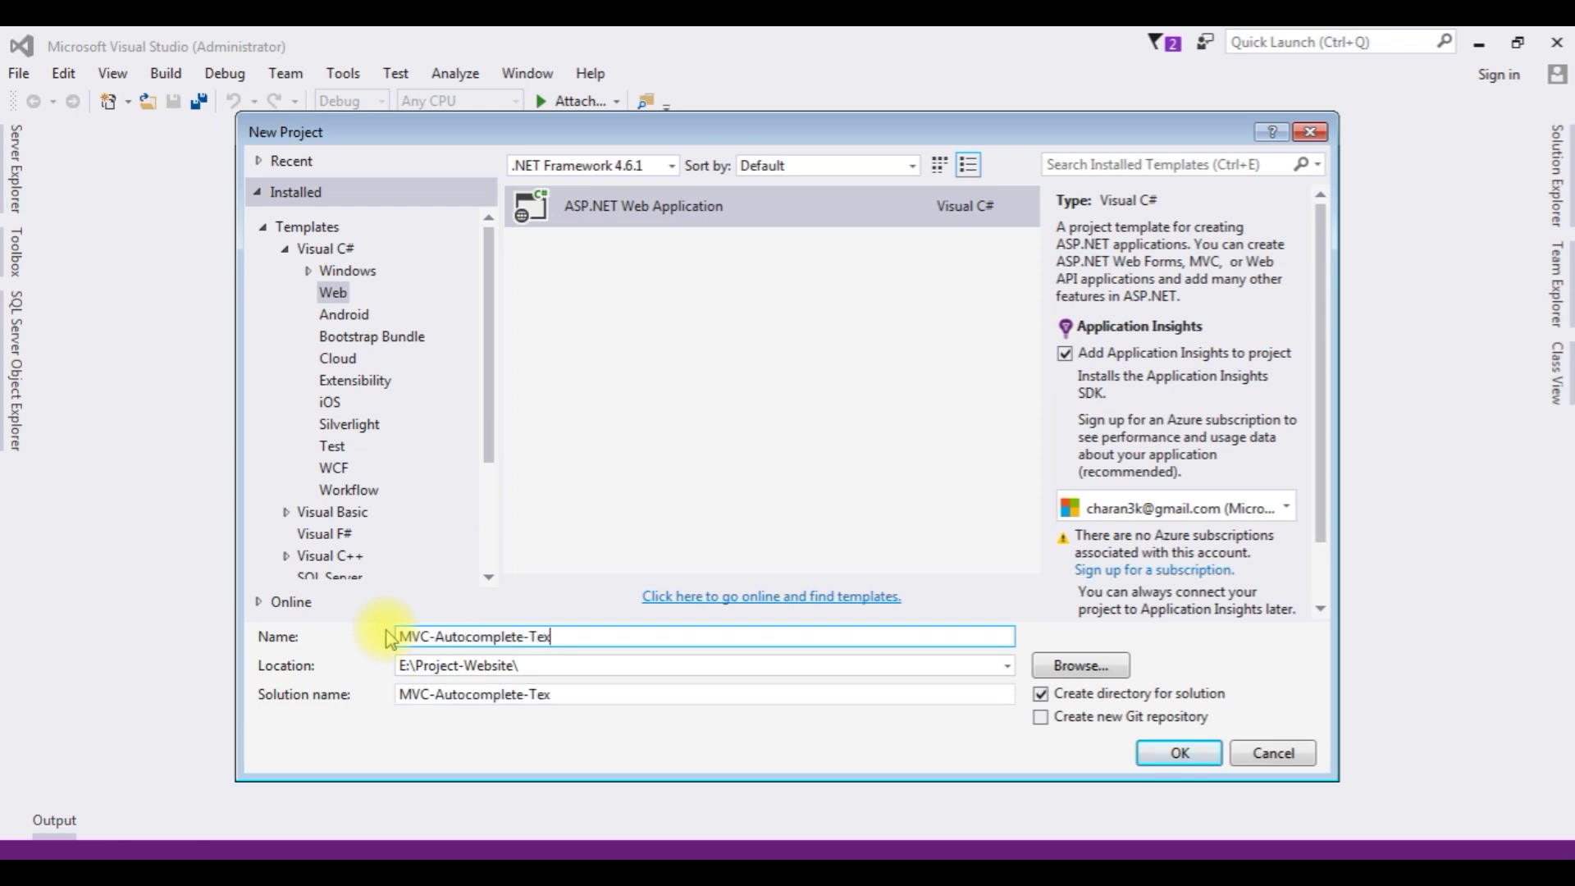
pyautogui.write('tbox')
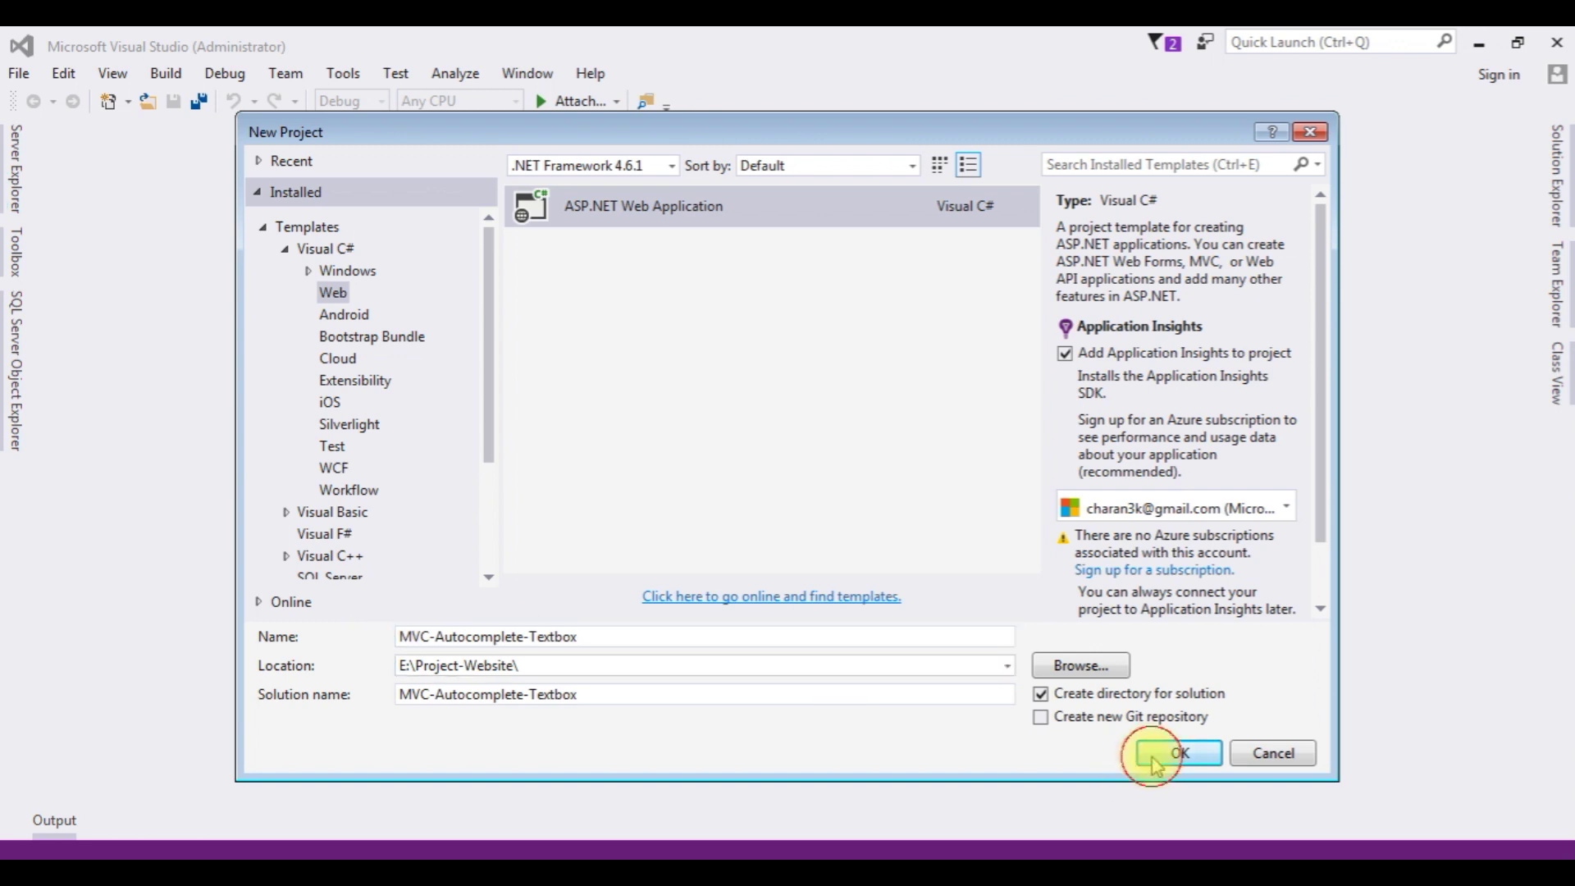
pyautogui.click(1180, 753)
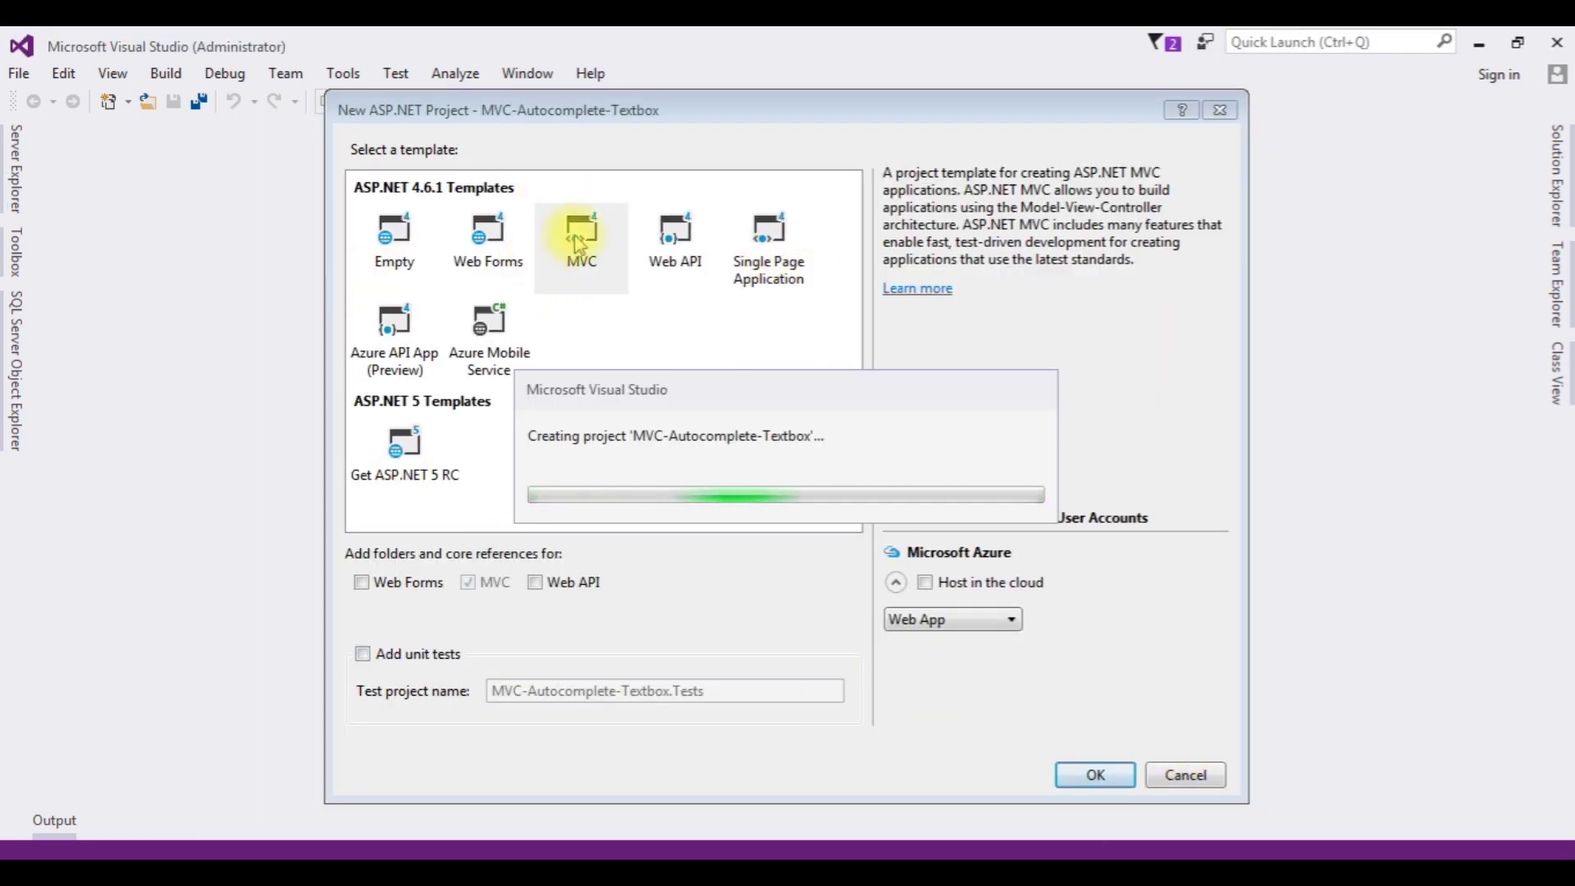
pyautogui.click(1094, 775)
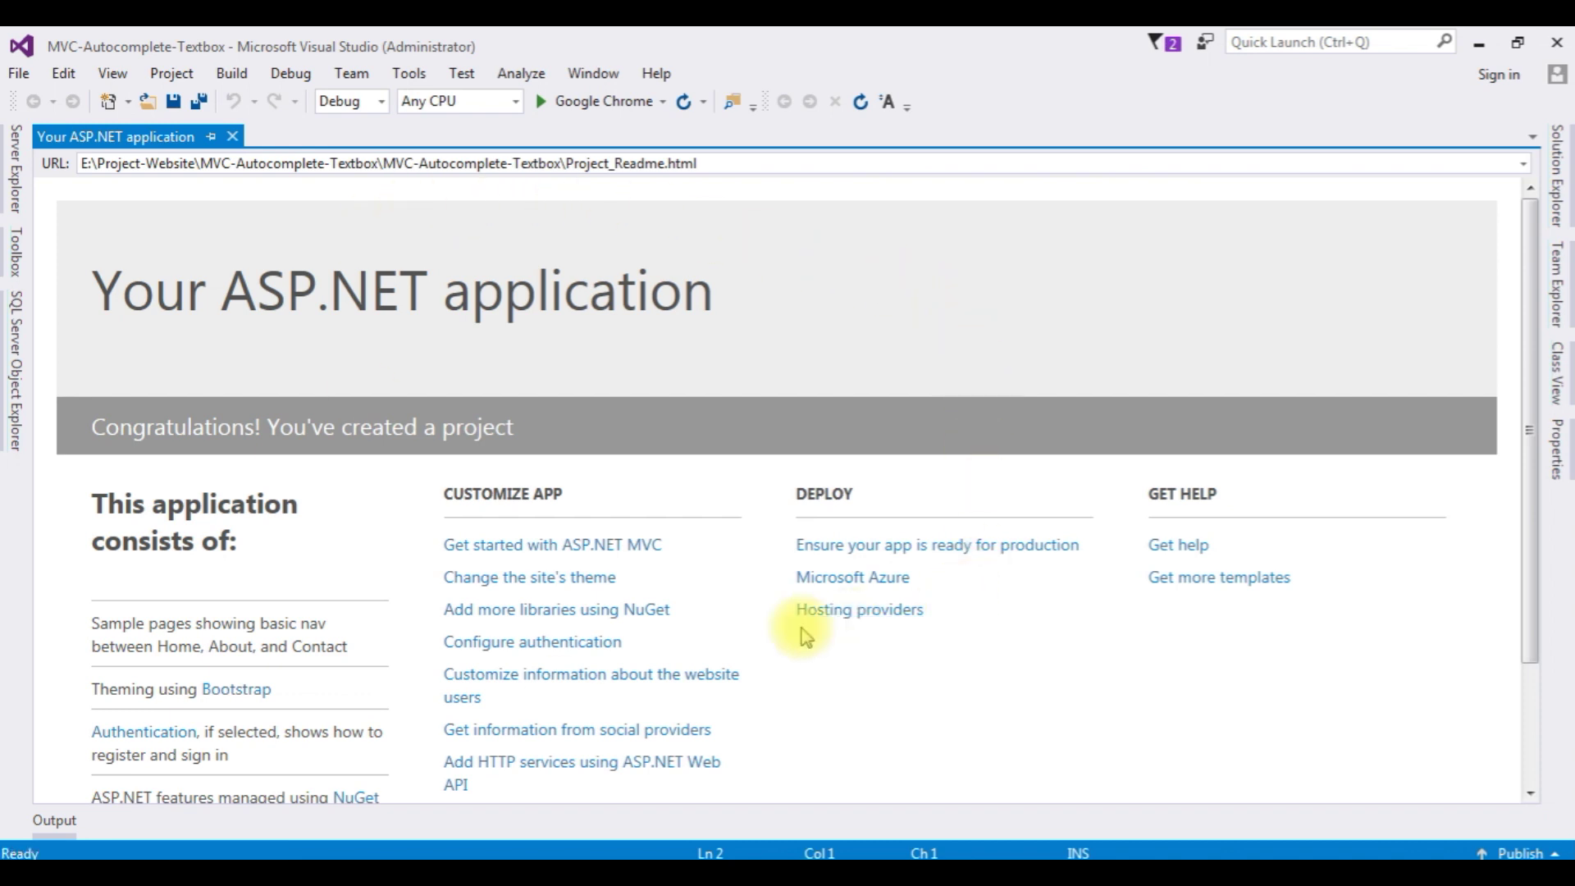
# Step: Close the readme and add an ADO.NET Entity Data Model named autoModel, built from a database
pyautogui.click(231, 137)
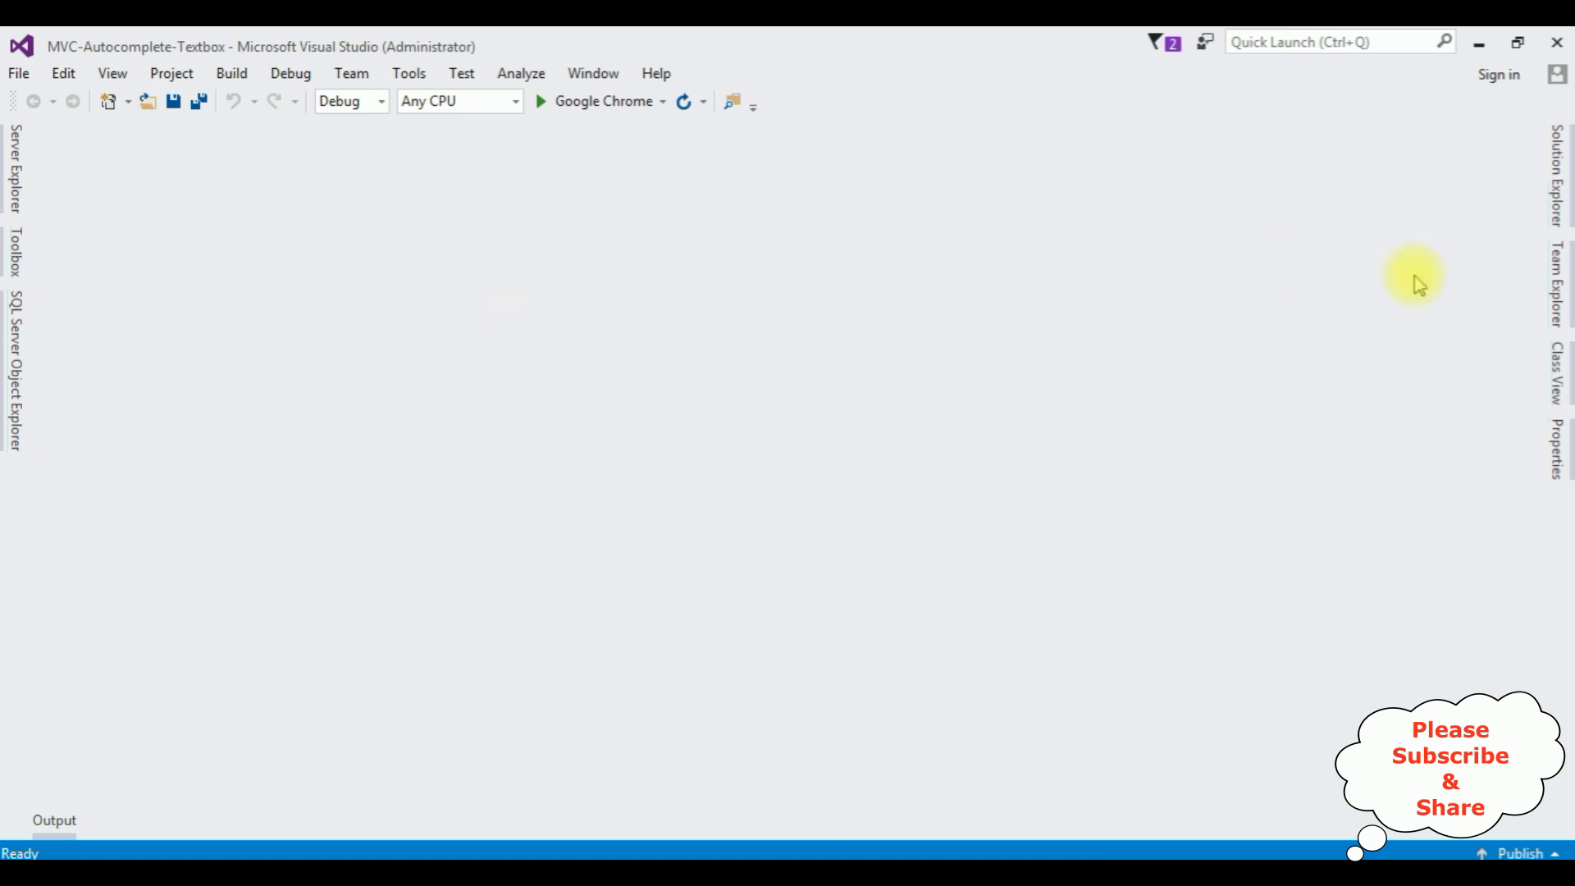
pyautogui.click(1557, 176)
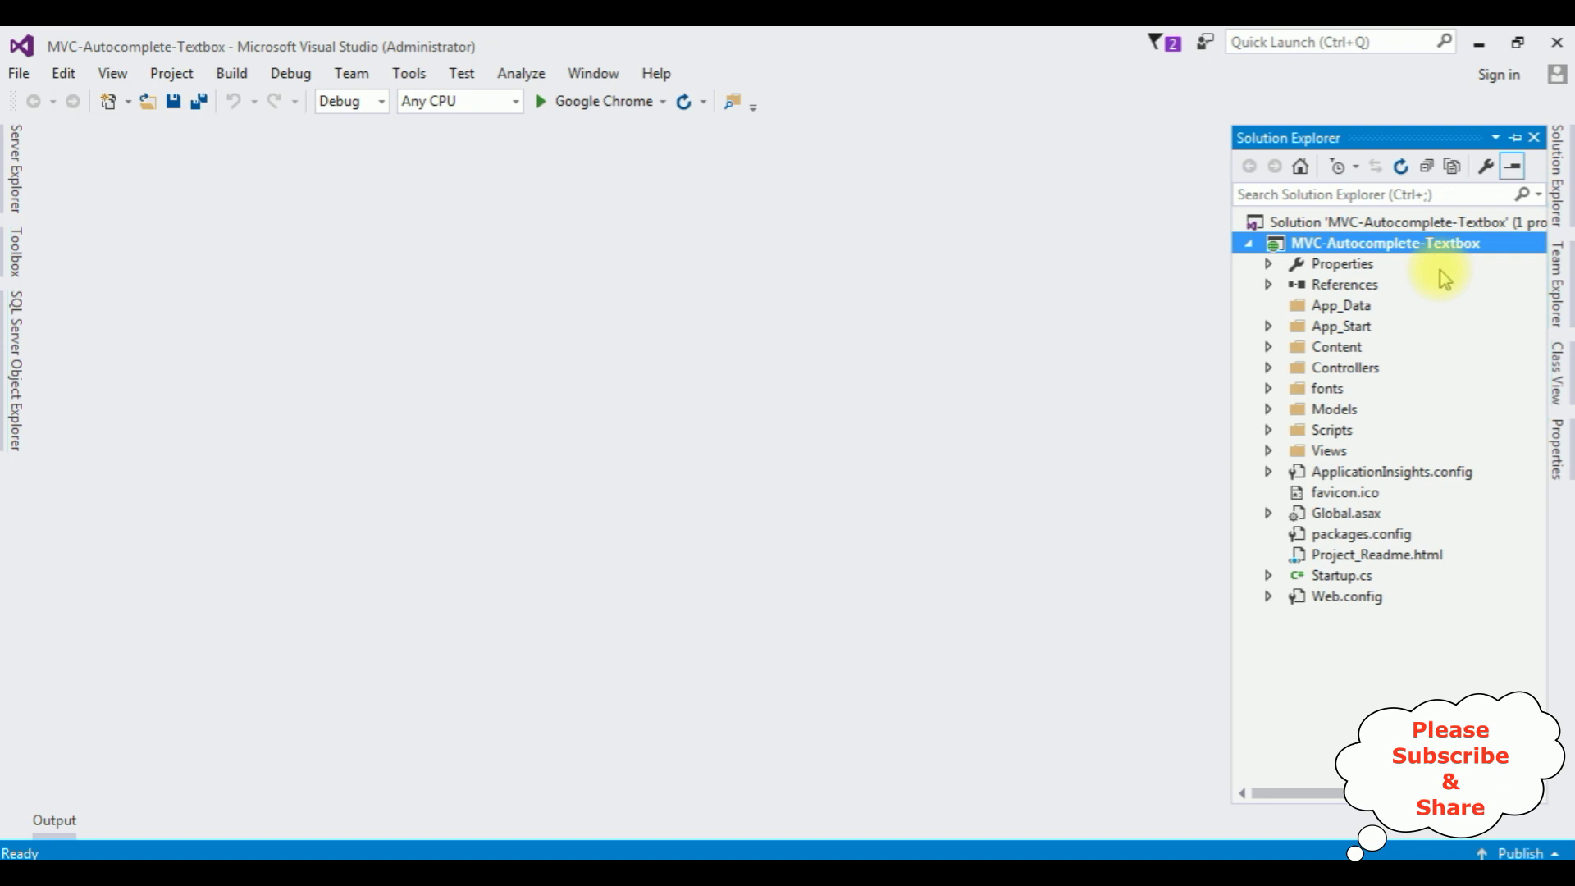
pyautogui.rightClick(1352, 250)
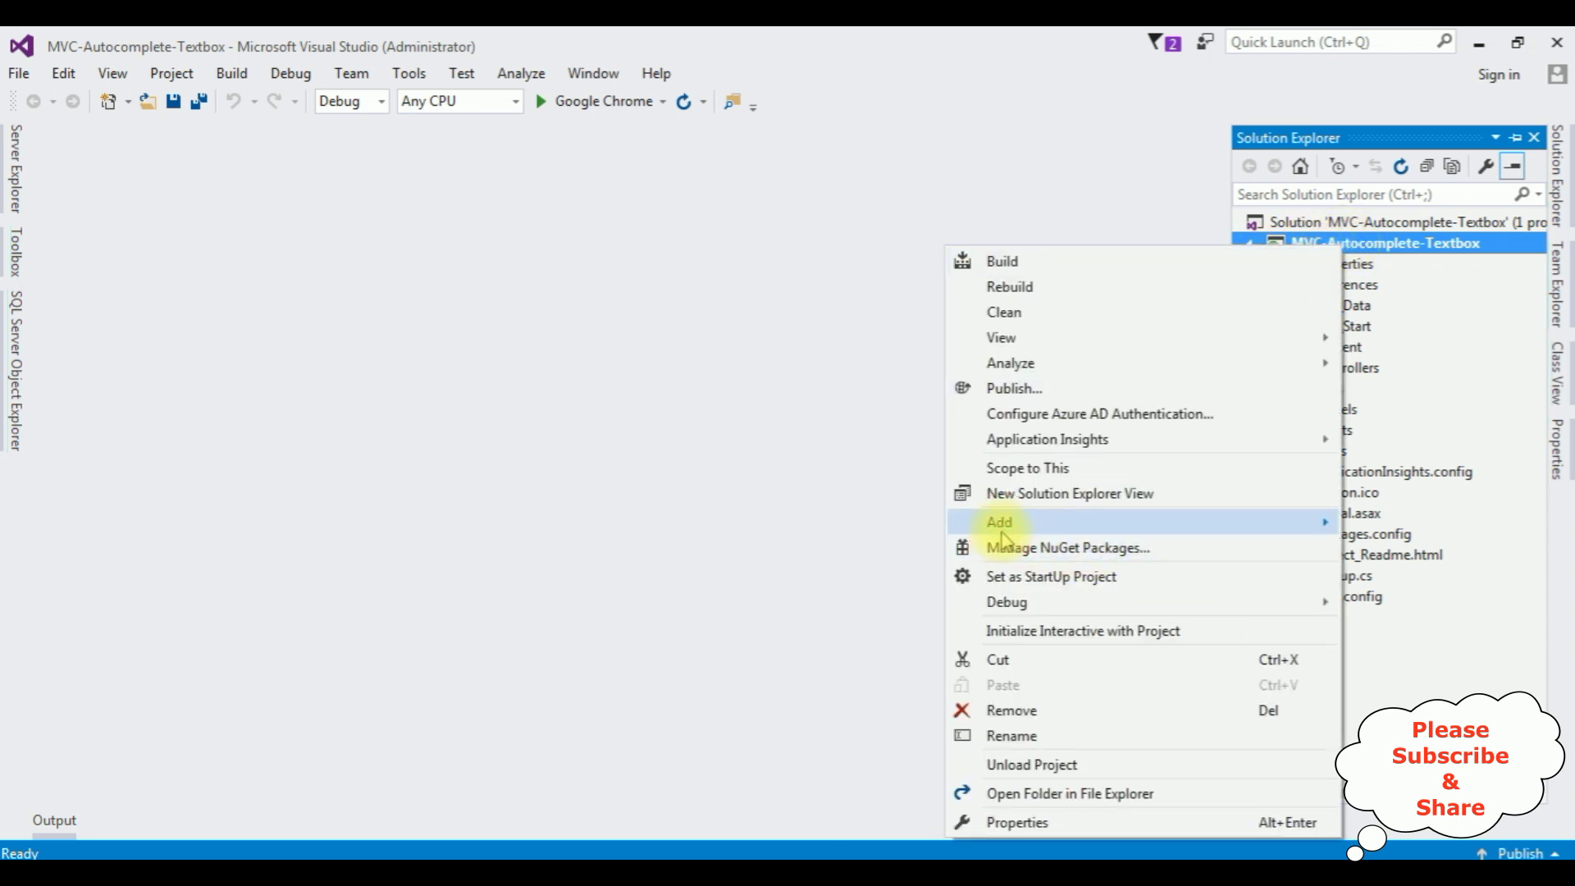
pyautogui.moveTo(999, 523)
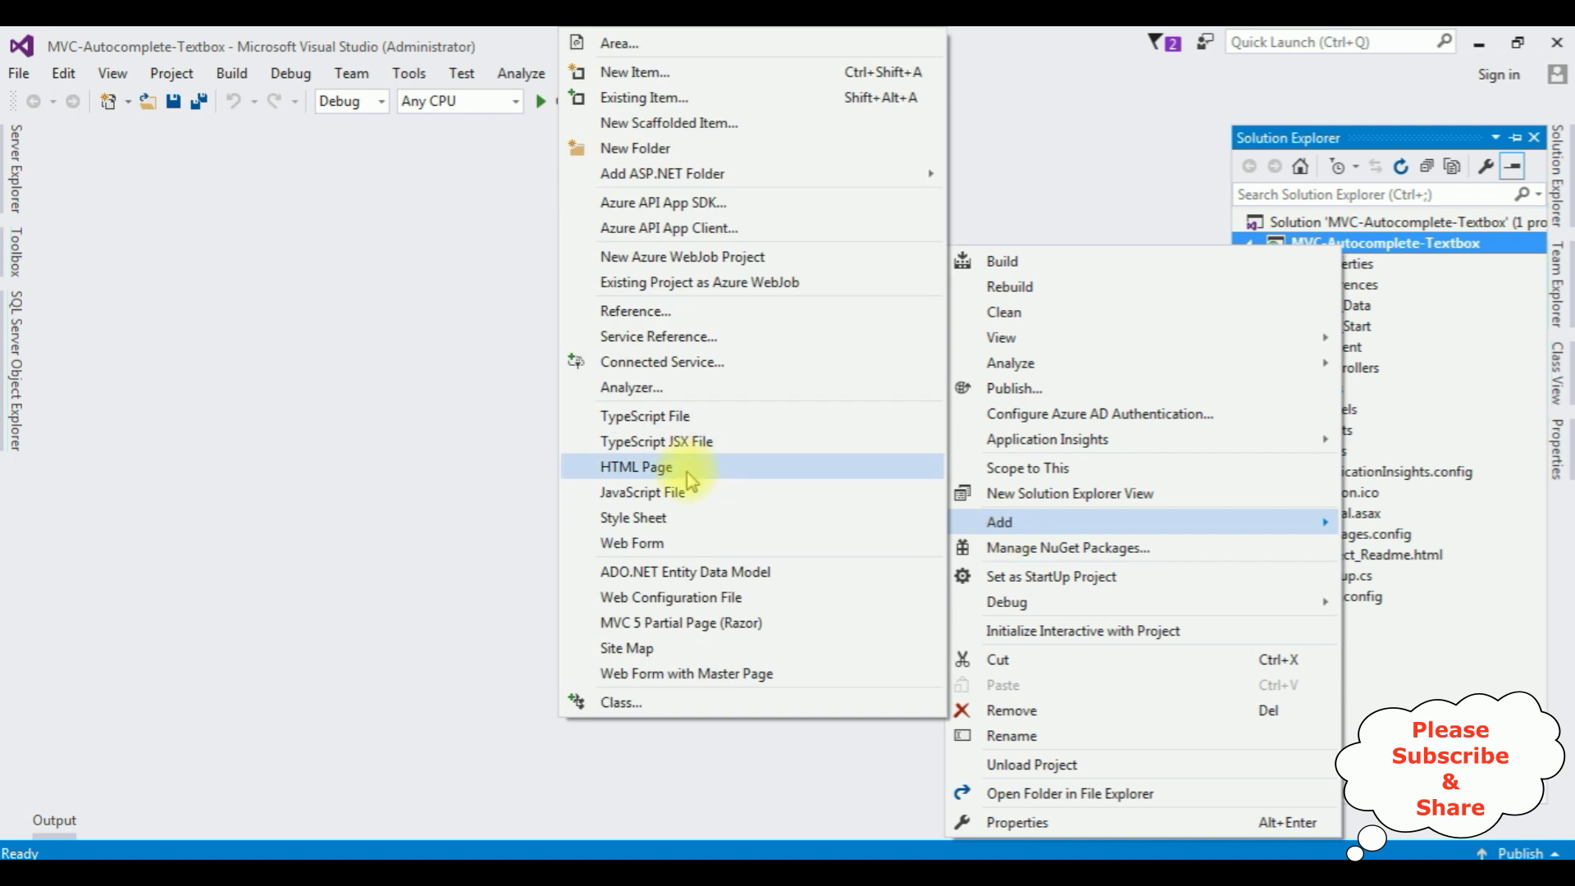
pyautogui.click(680, 574)
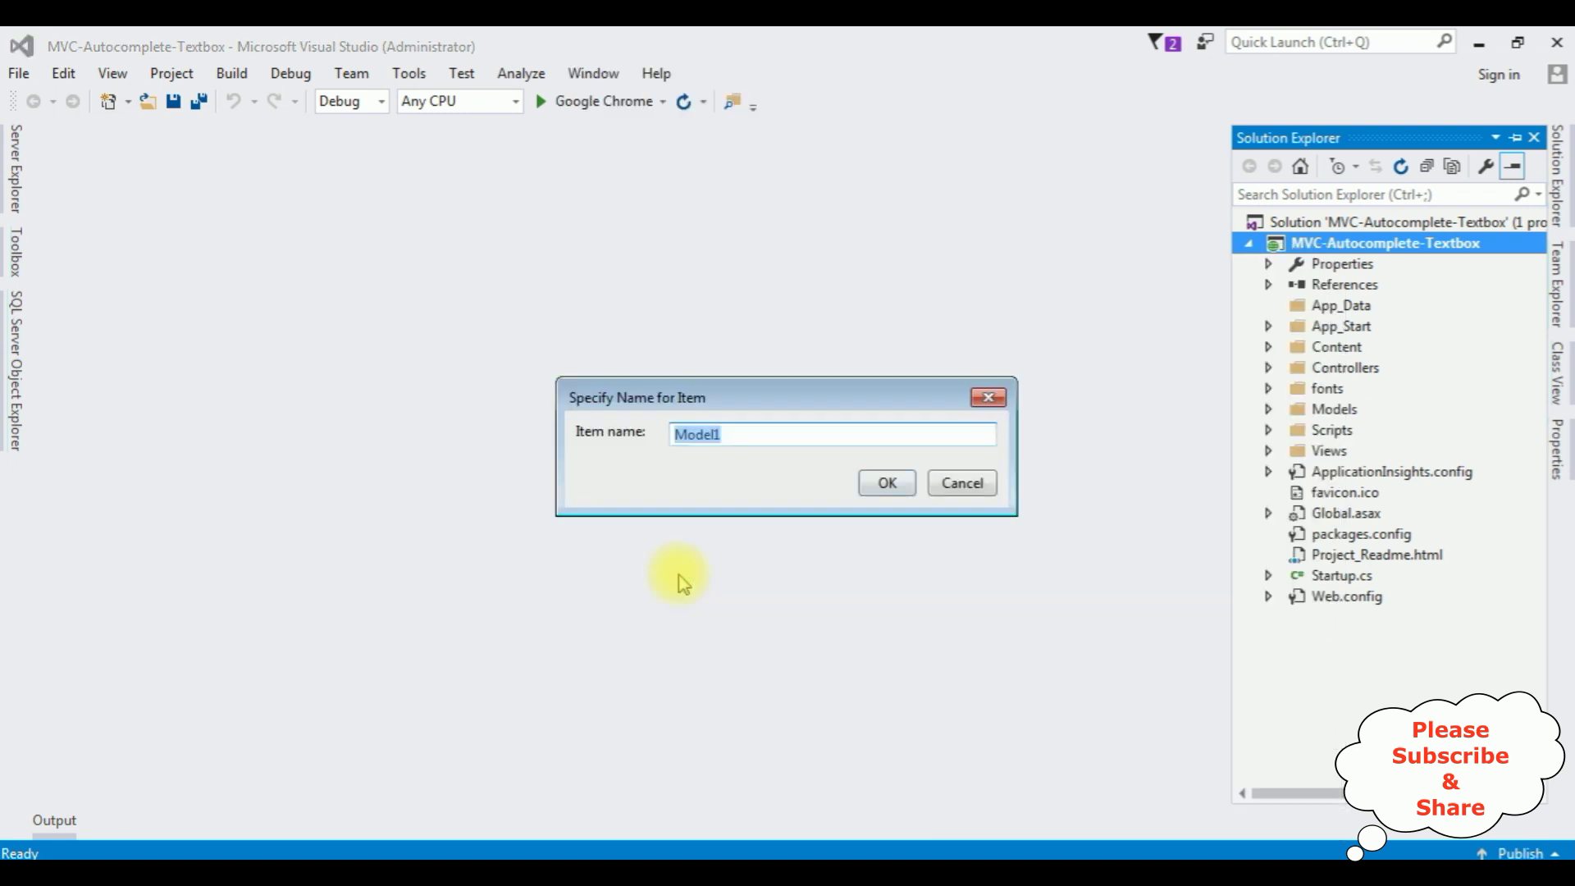
pyautogui.click(735, 436)
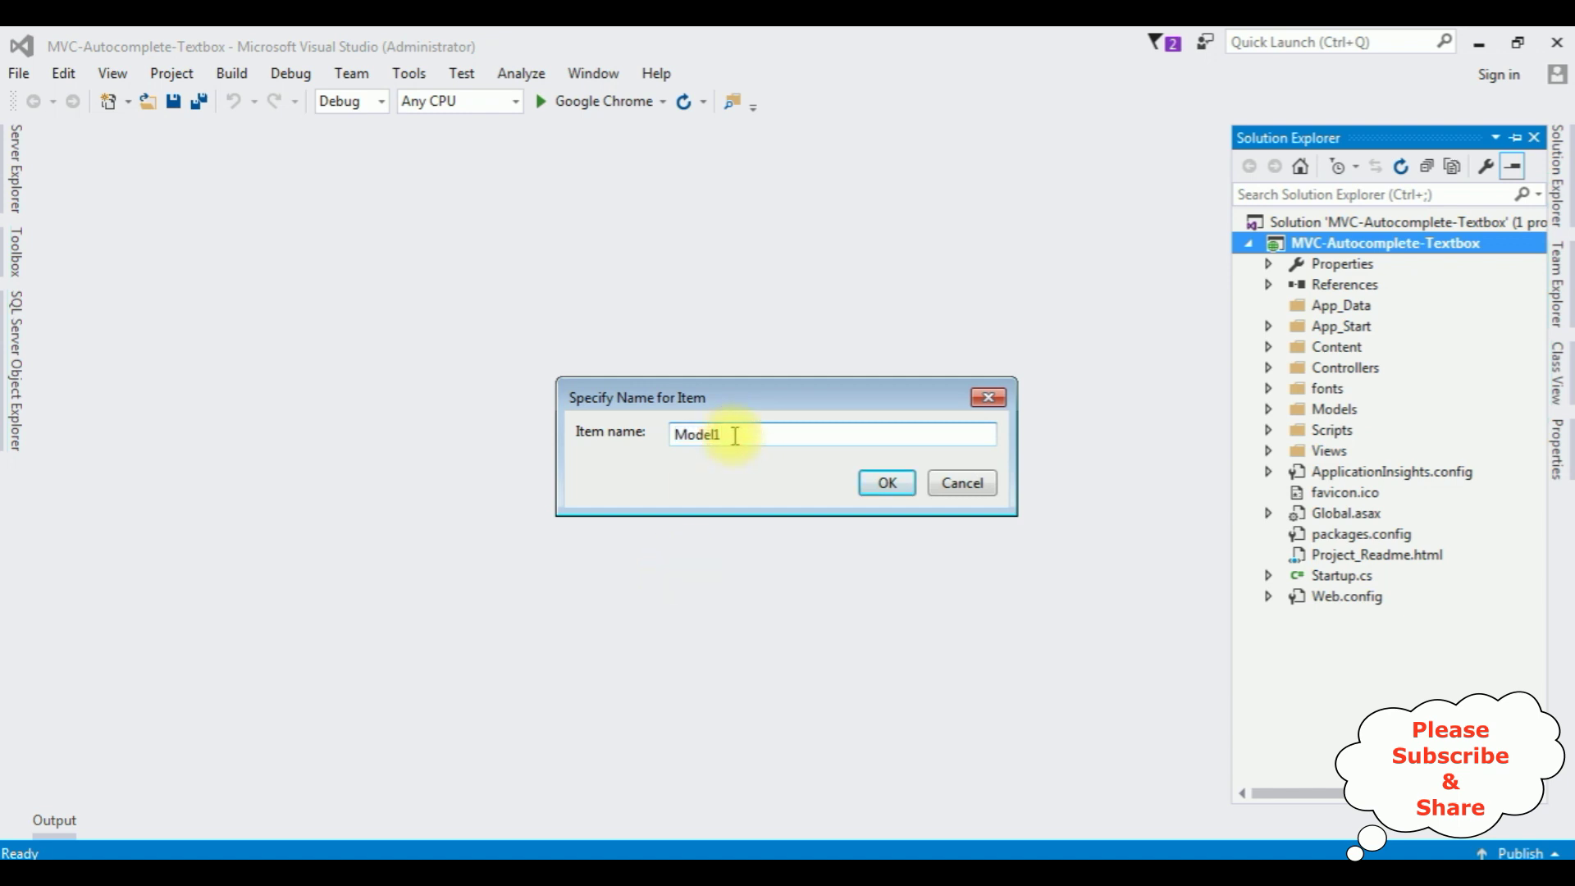
pyautogui.press('Home')
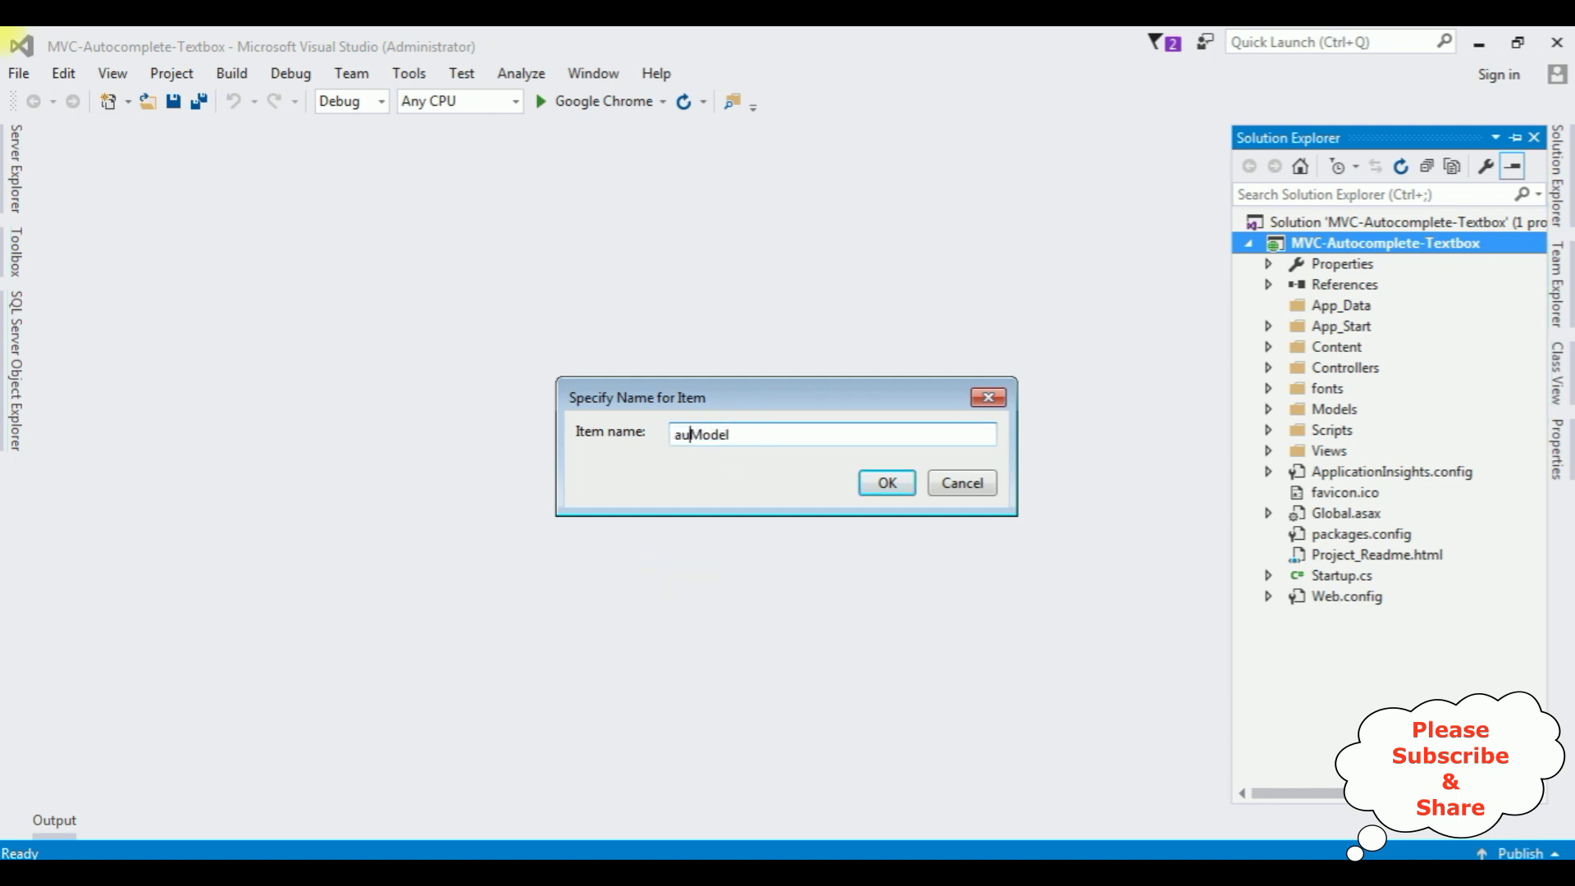
pyautogui.write('auto')
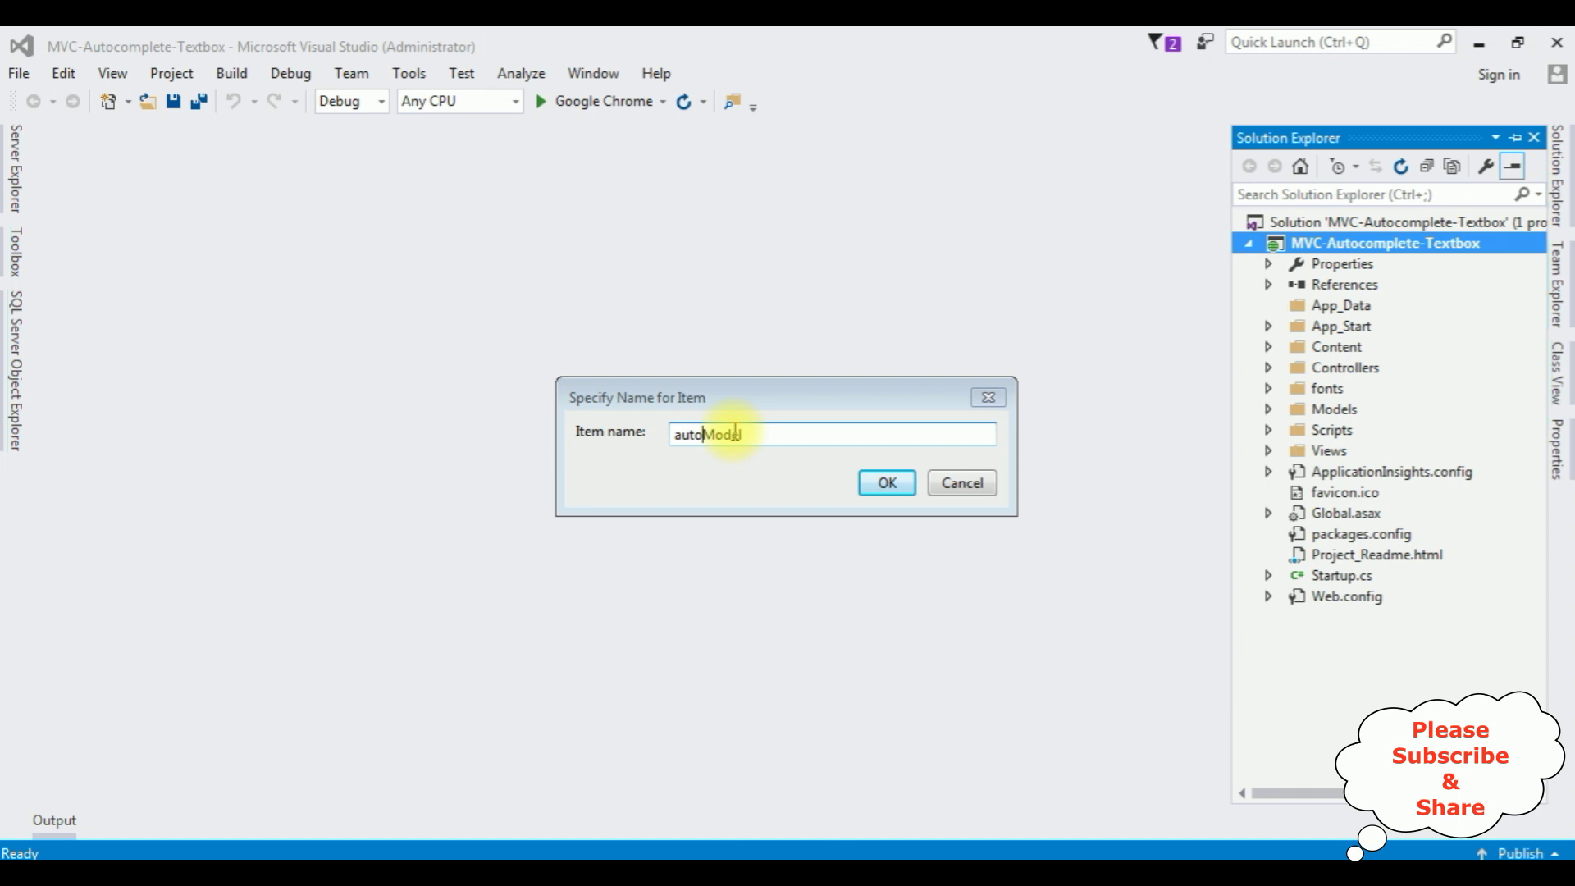
pyautogui.press('Return')
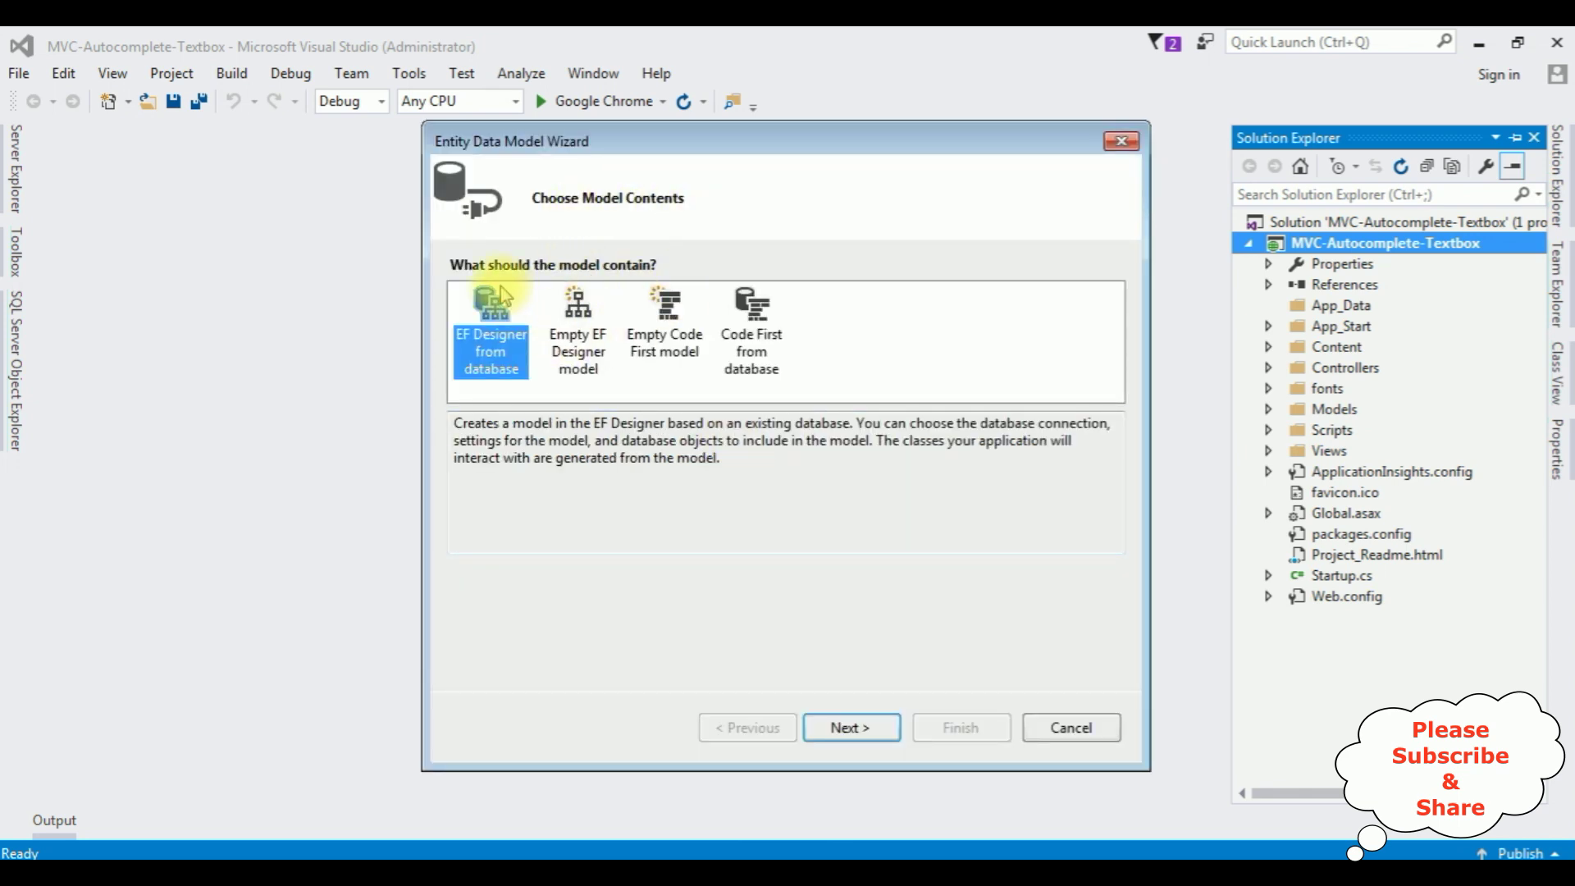
pyautogui.click(844, 727)
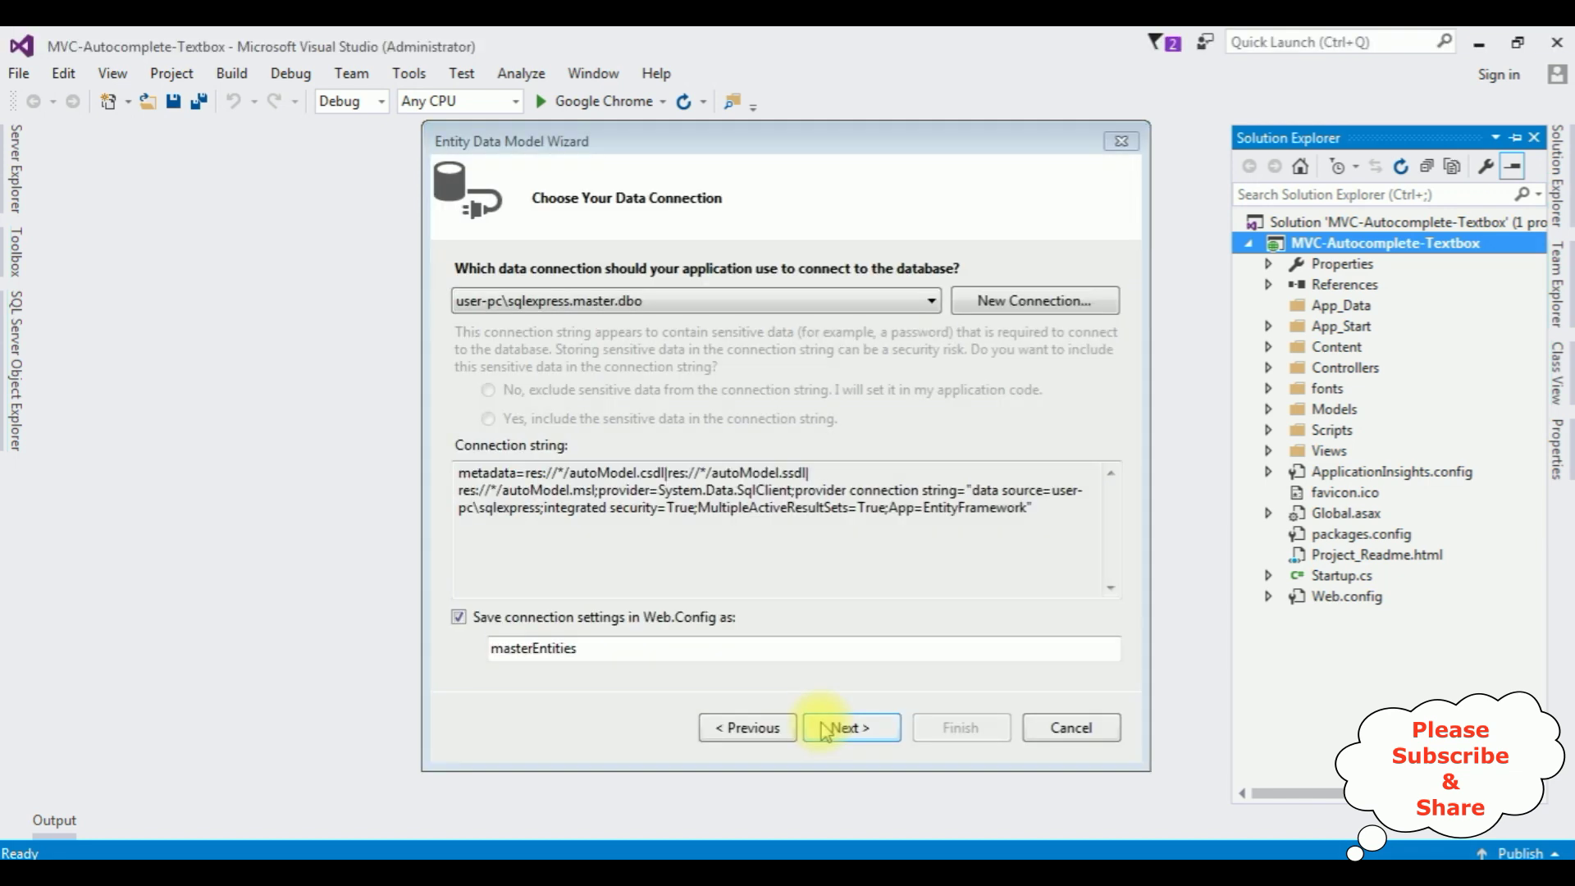
# Step: Create and test a new connection to SampleDB on the local sqlexpress server, saved as SampleDBEntities
pyautogui.click(998, 301)
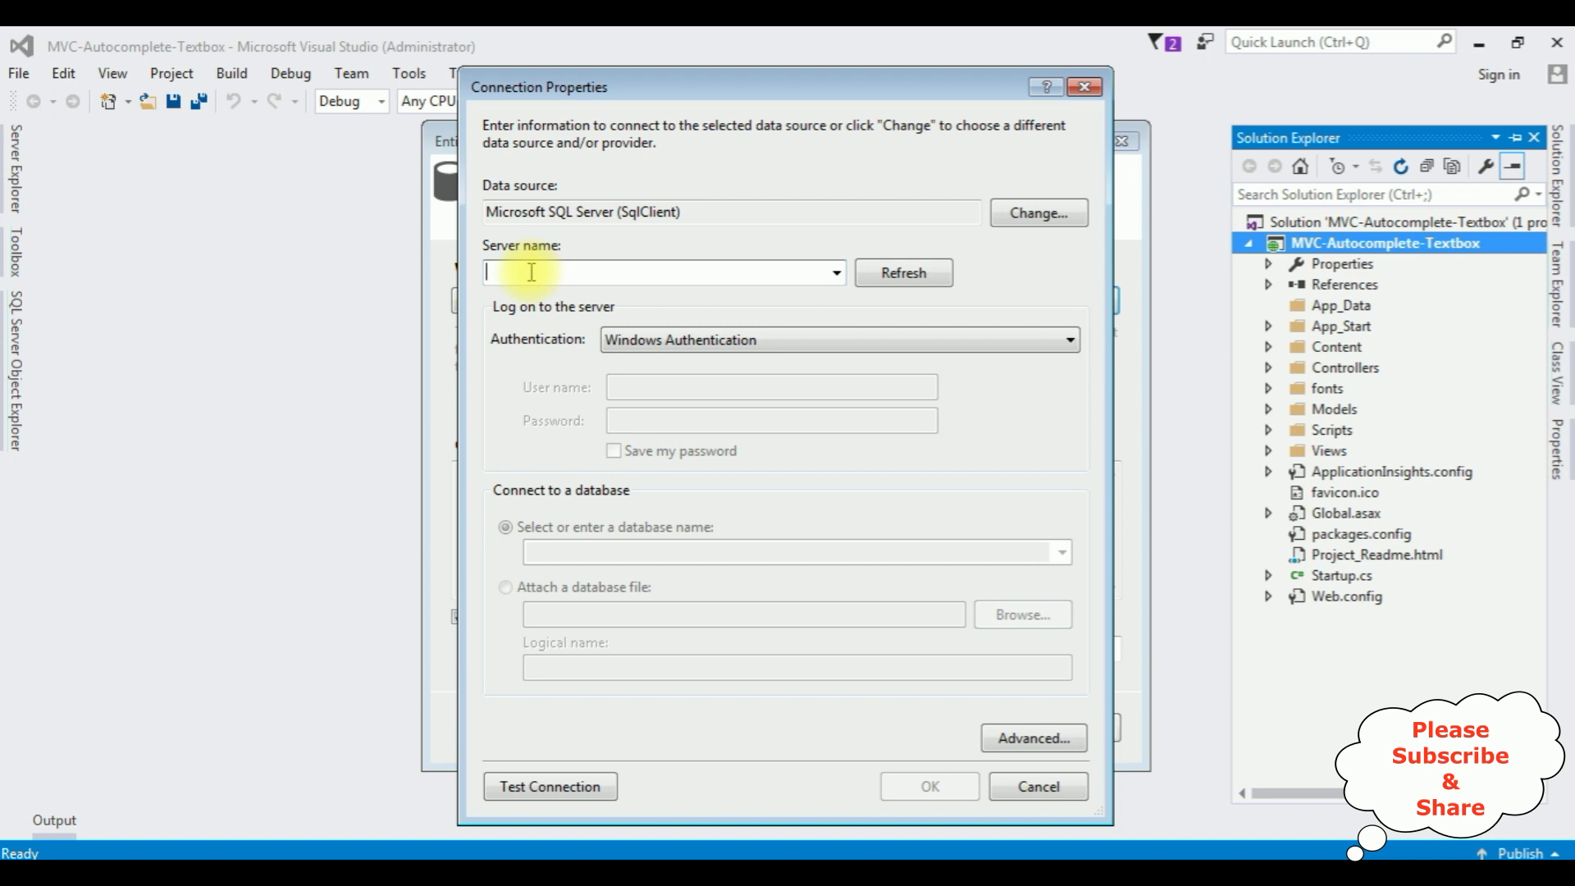
pyautogui.click(530, 272)
pyautogui.write('user-pc\\sqlexpress')
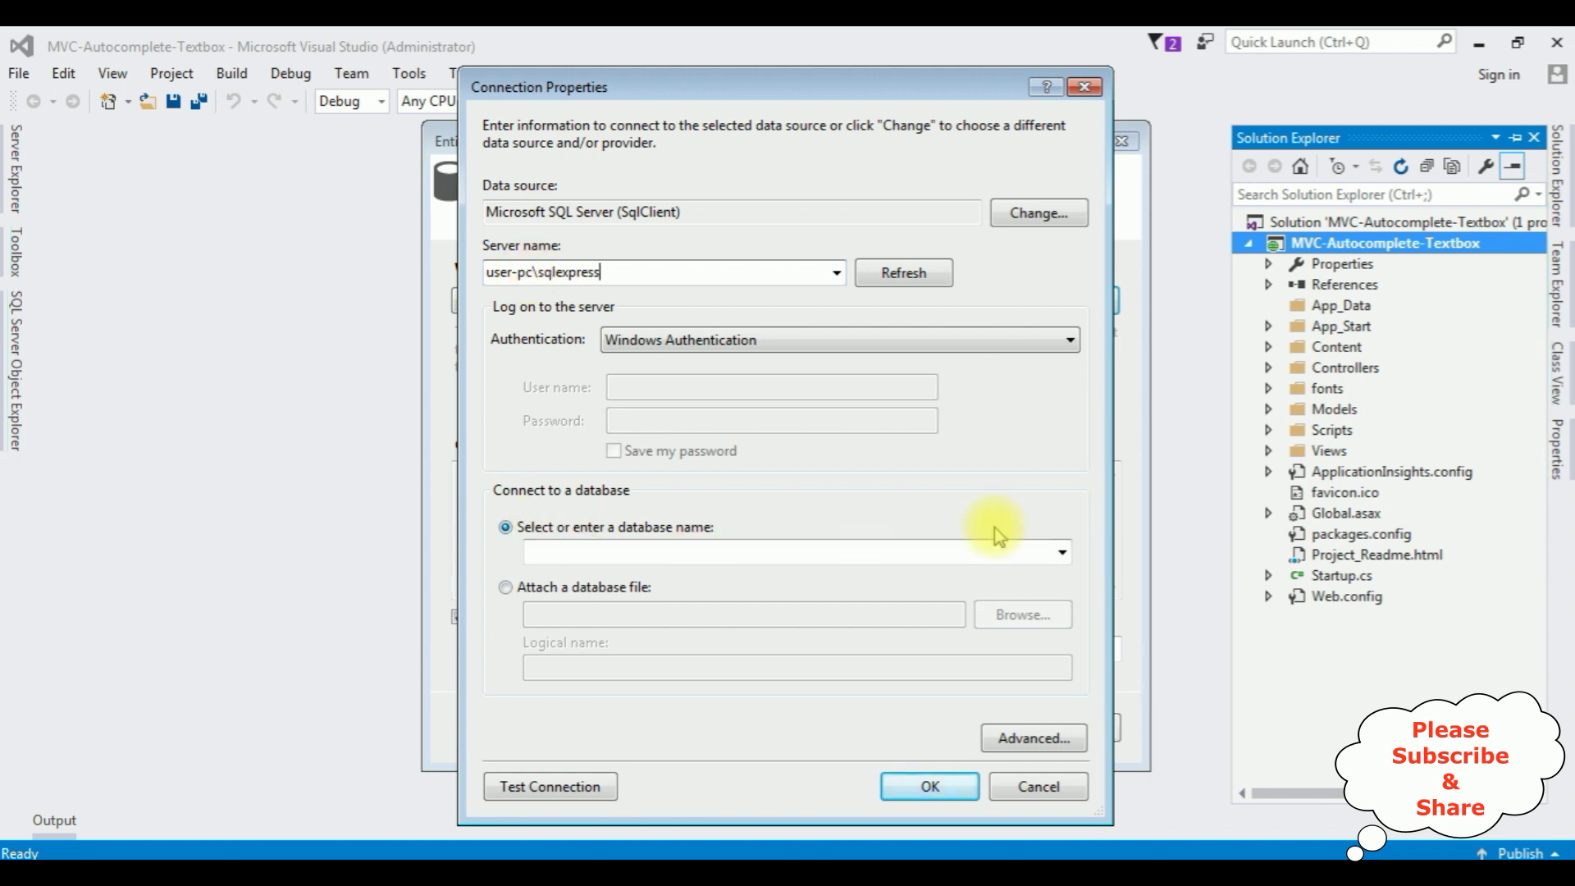
pyautogui.click(1061, 554)
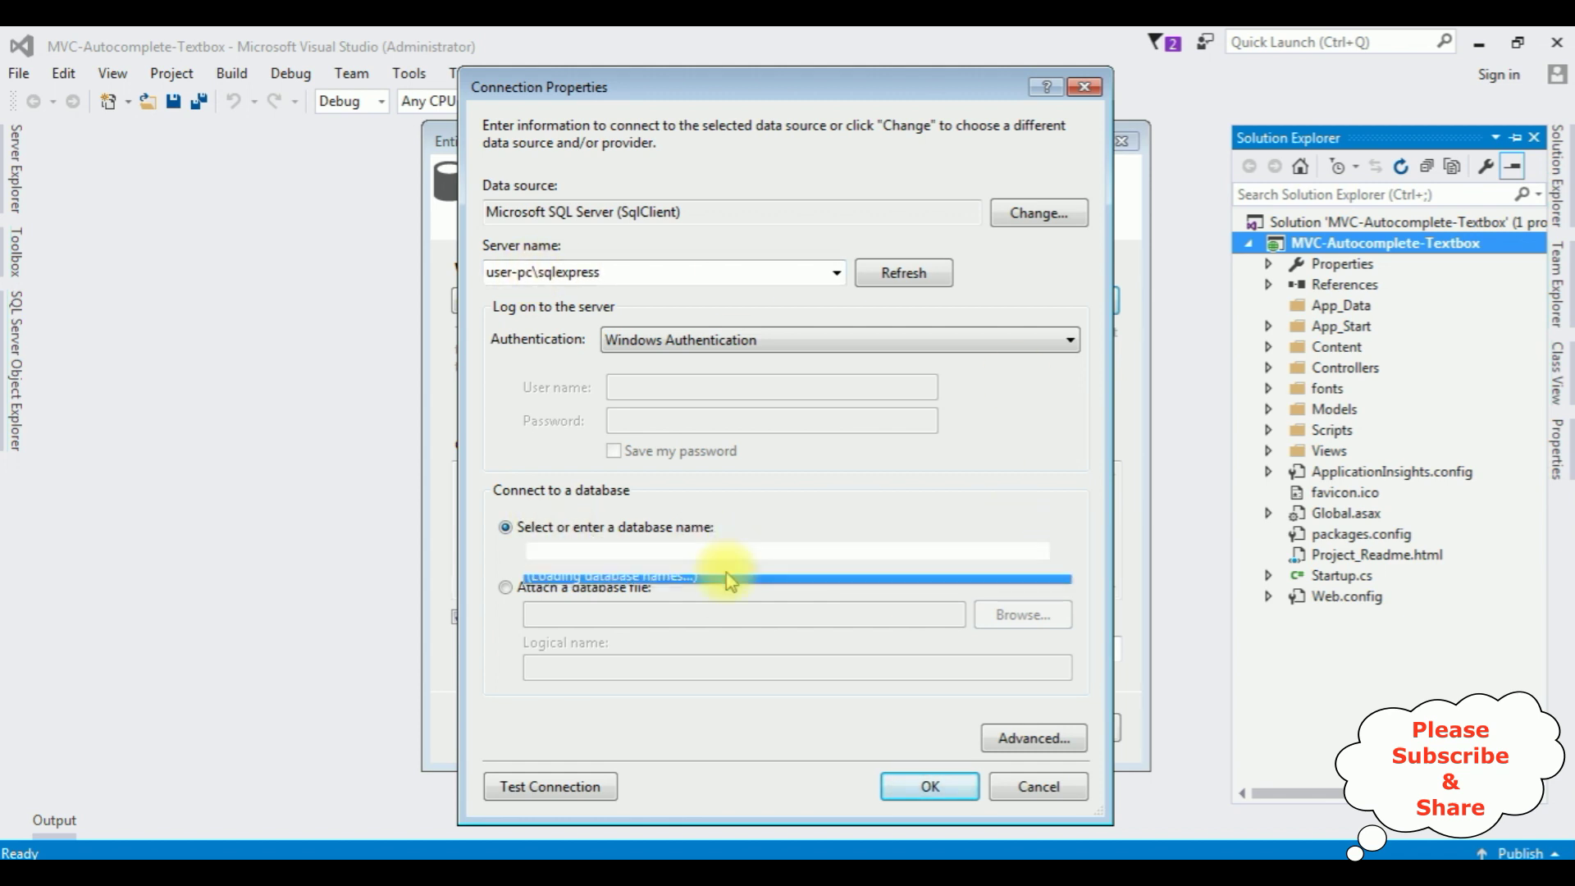
pyautogui.click(558, 696)
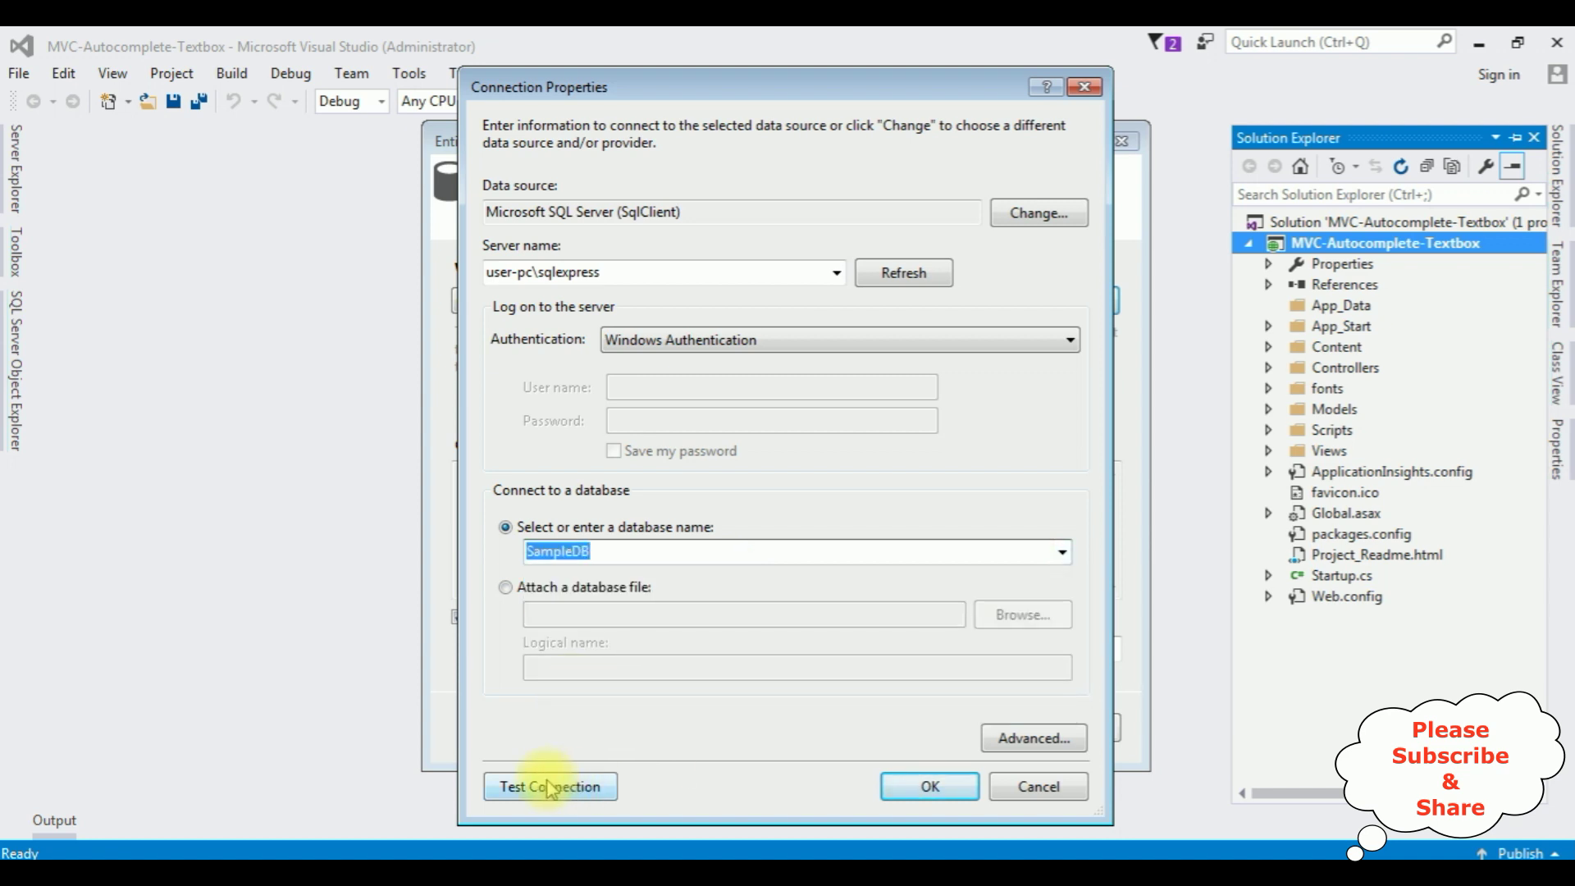
pyautogui.click(550, 786)
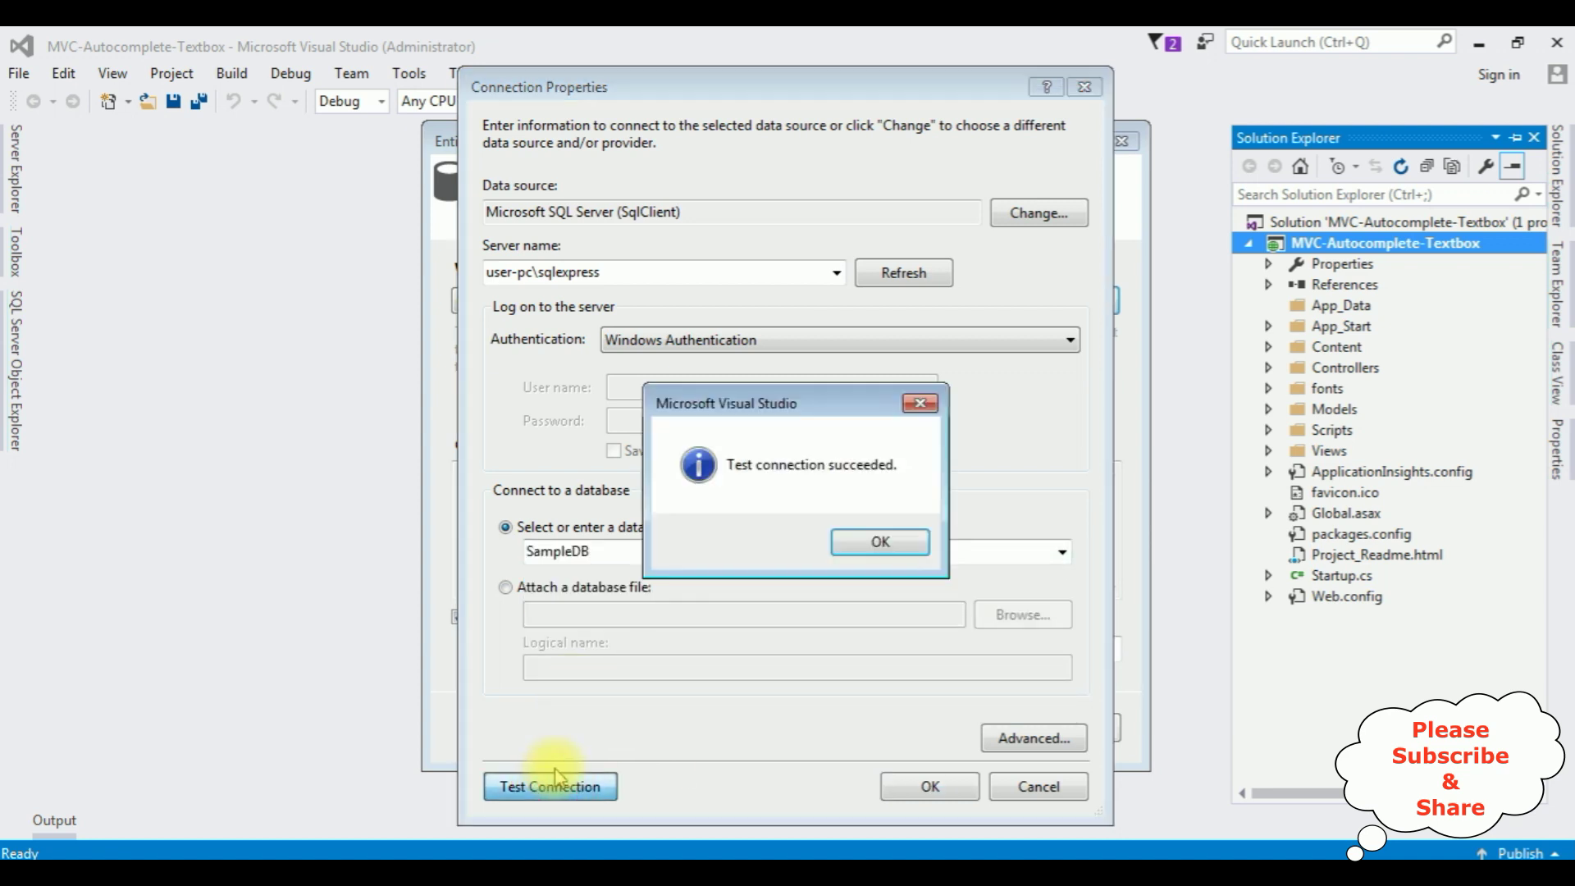
pyautogui.click(880, 543)
pyautogui.click(929, 787)
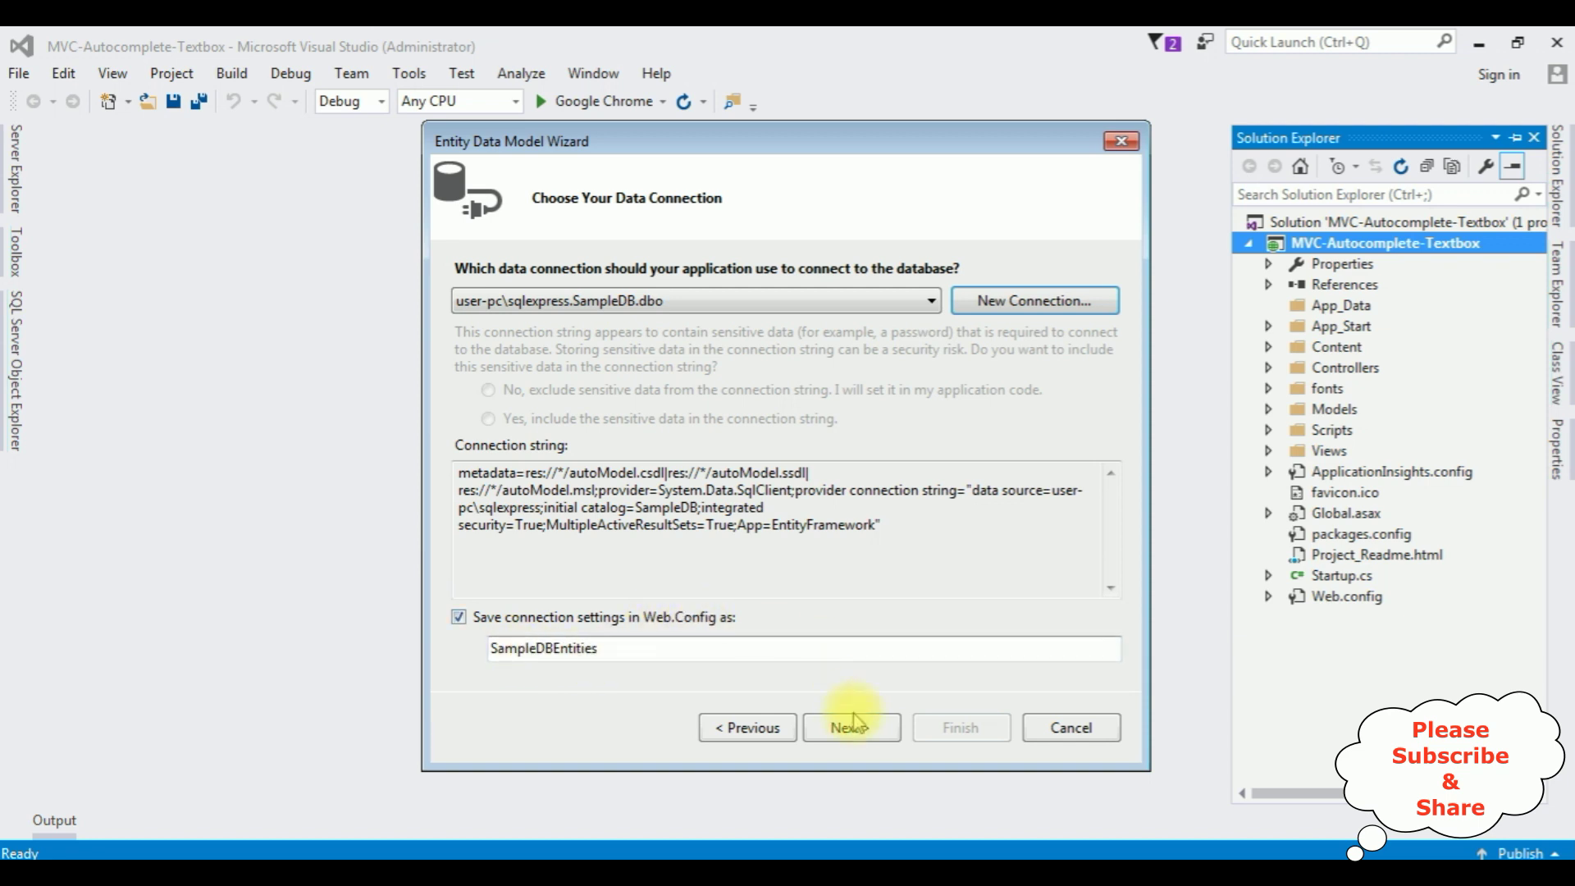
pyautogui.click(847, 728)
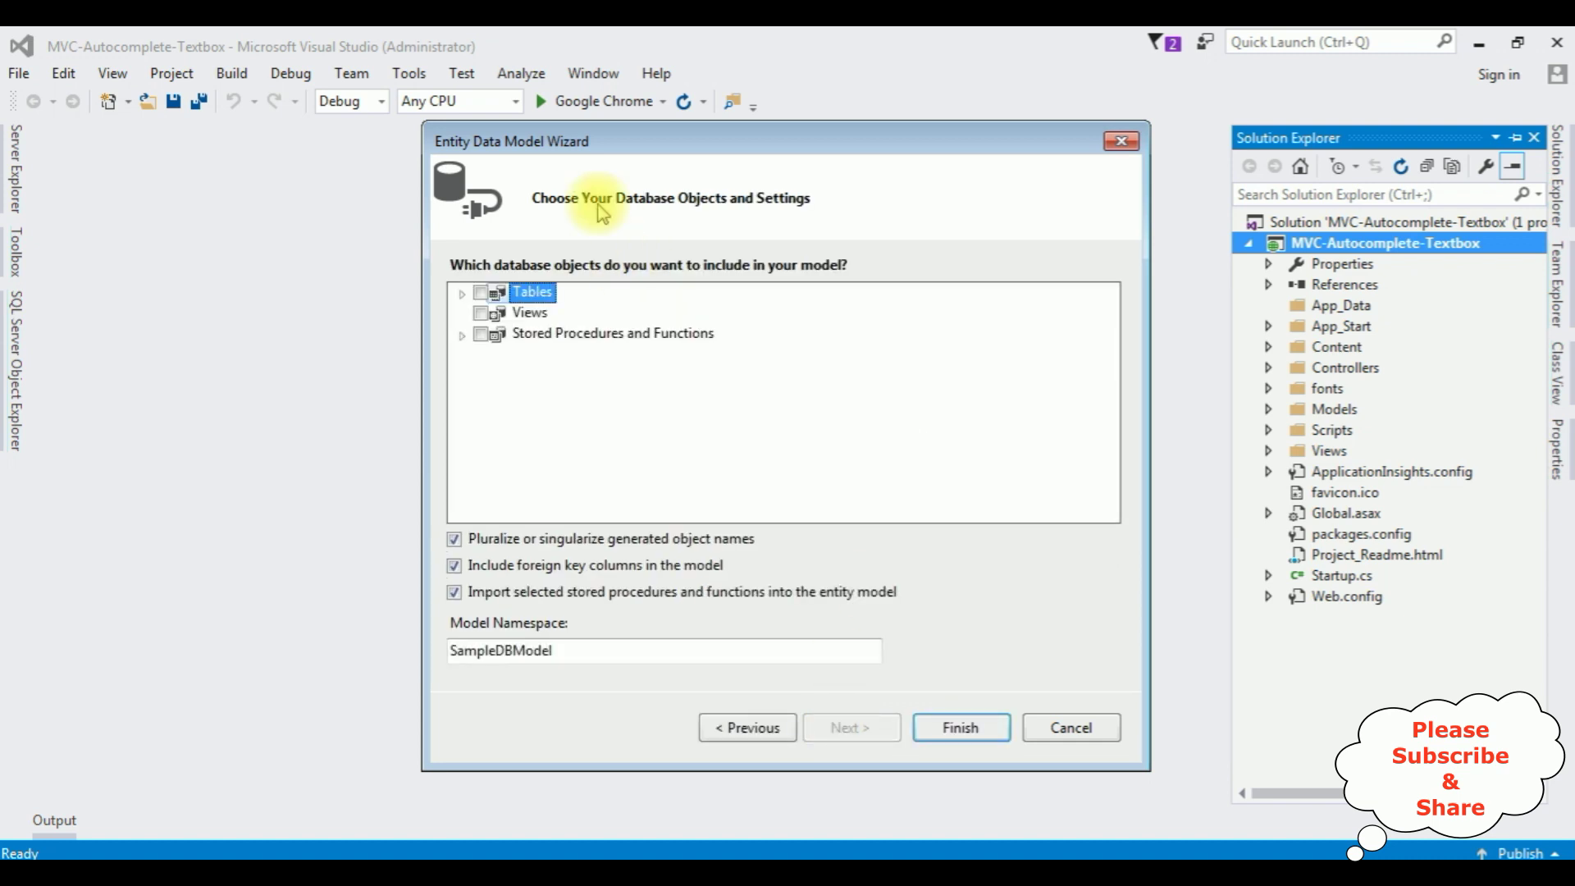
# Step: Include the dbo Employee table in autoModel and view the generated Employee entity
pyautogui.click(464, 293)
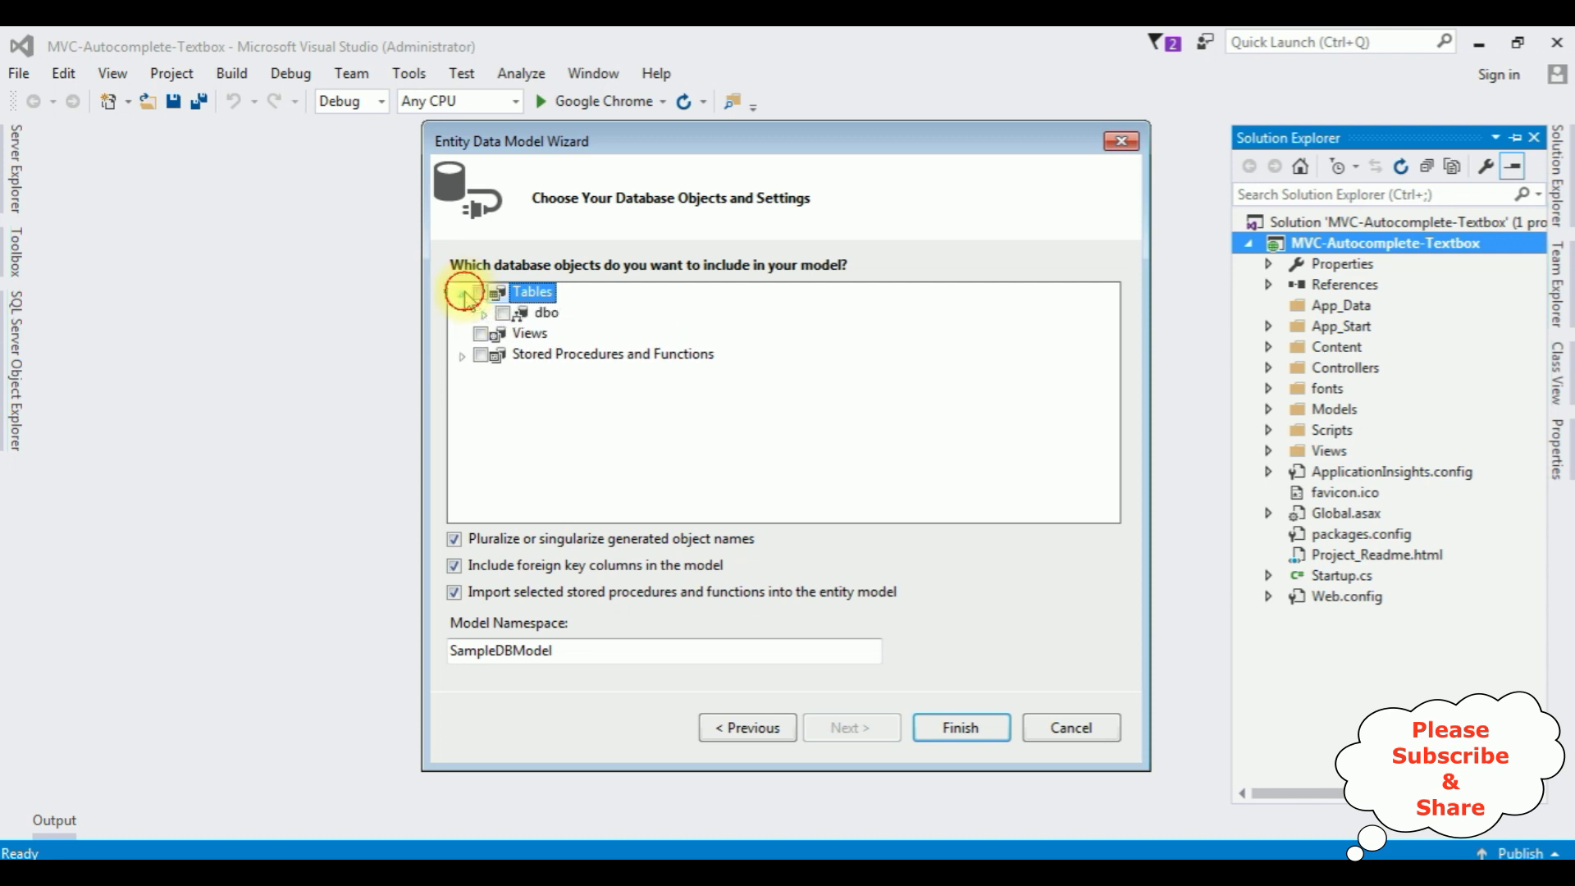
pyautogui.click(487, 313)
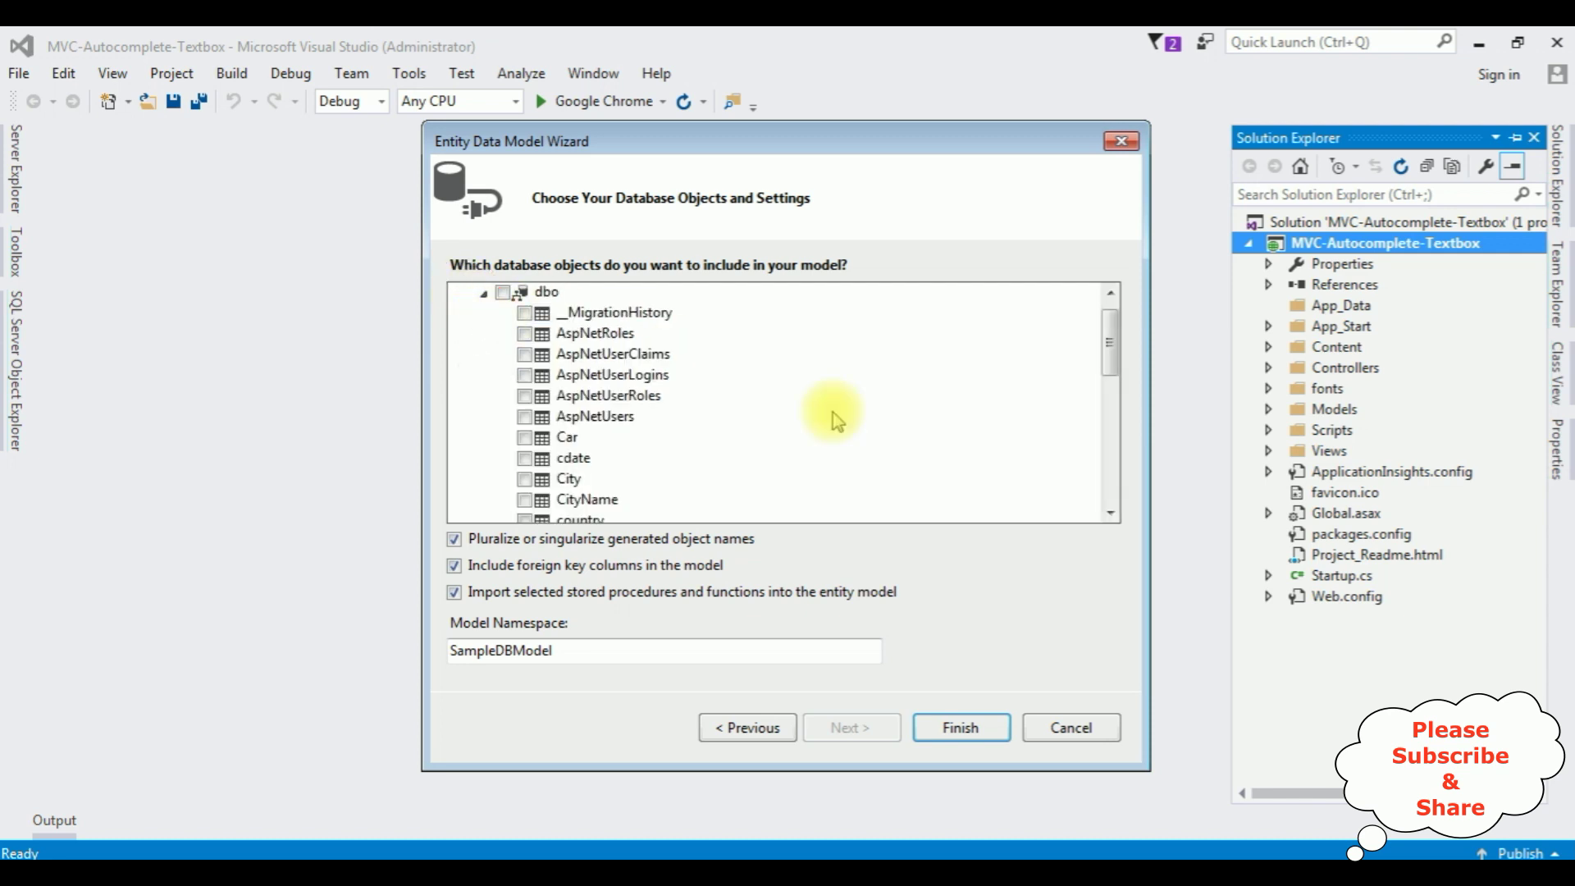
pyautogui.scroll(-3, 833, 412)
pyautogui.scroll(-3, 829, 415)
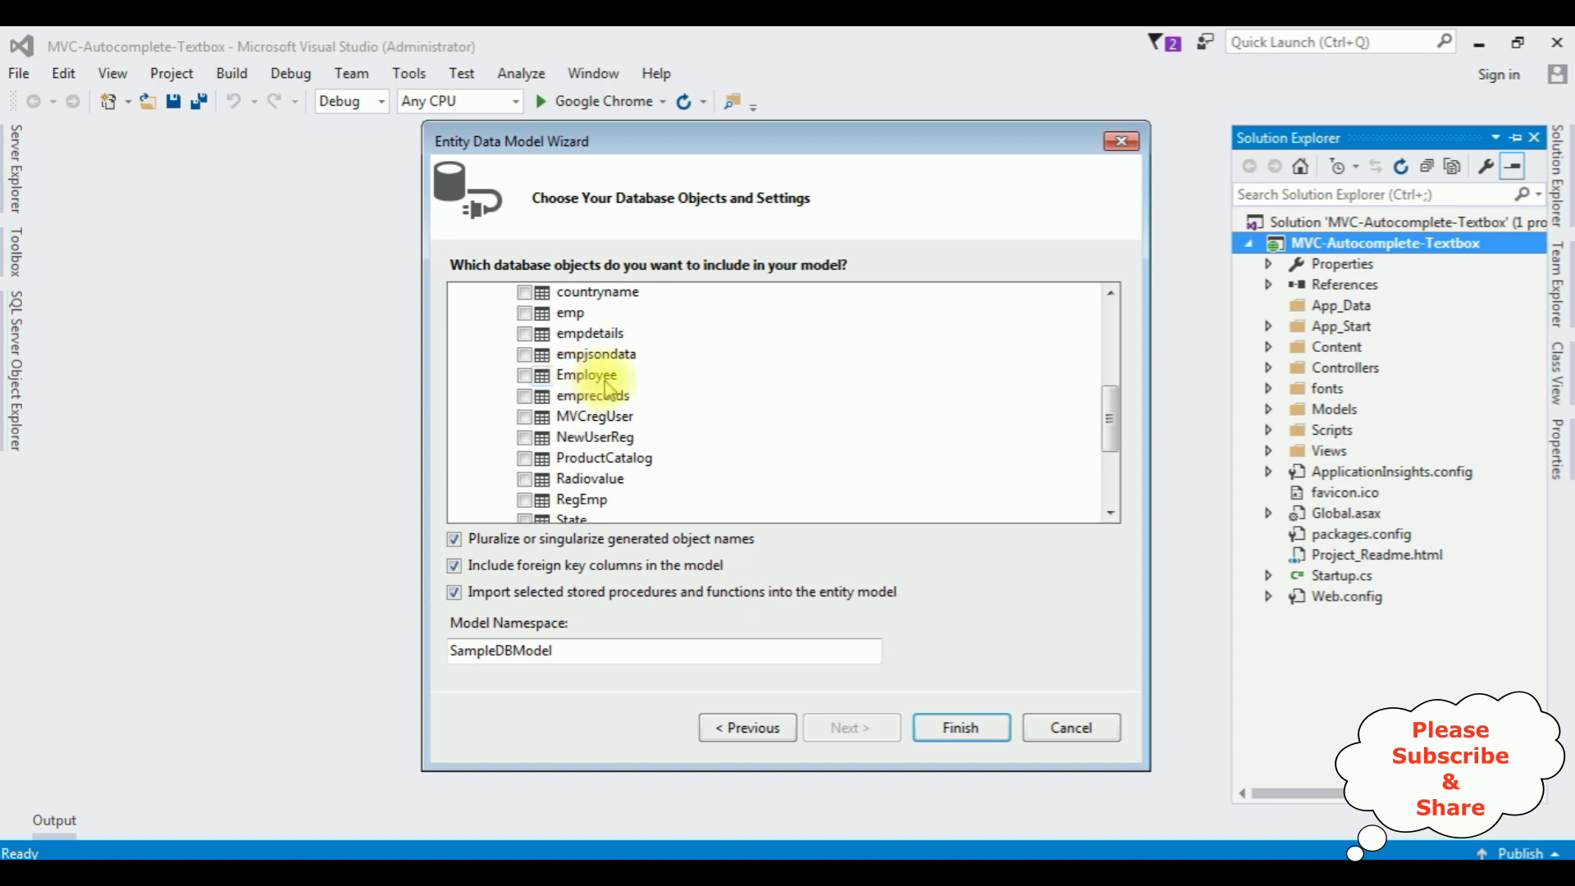
pyautogui.click(524, 376)
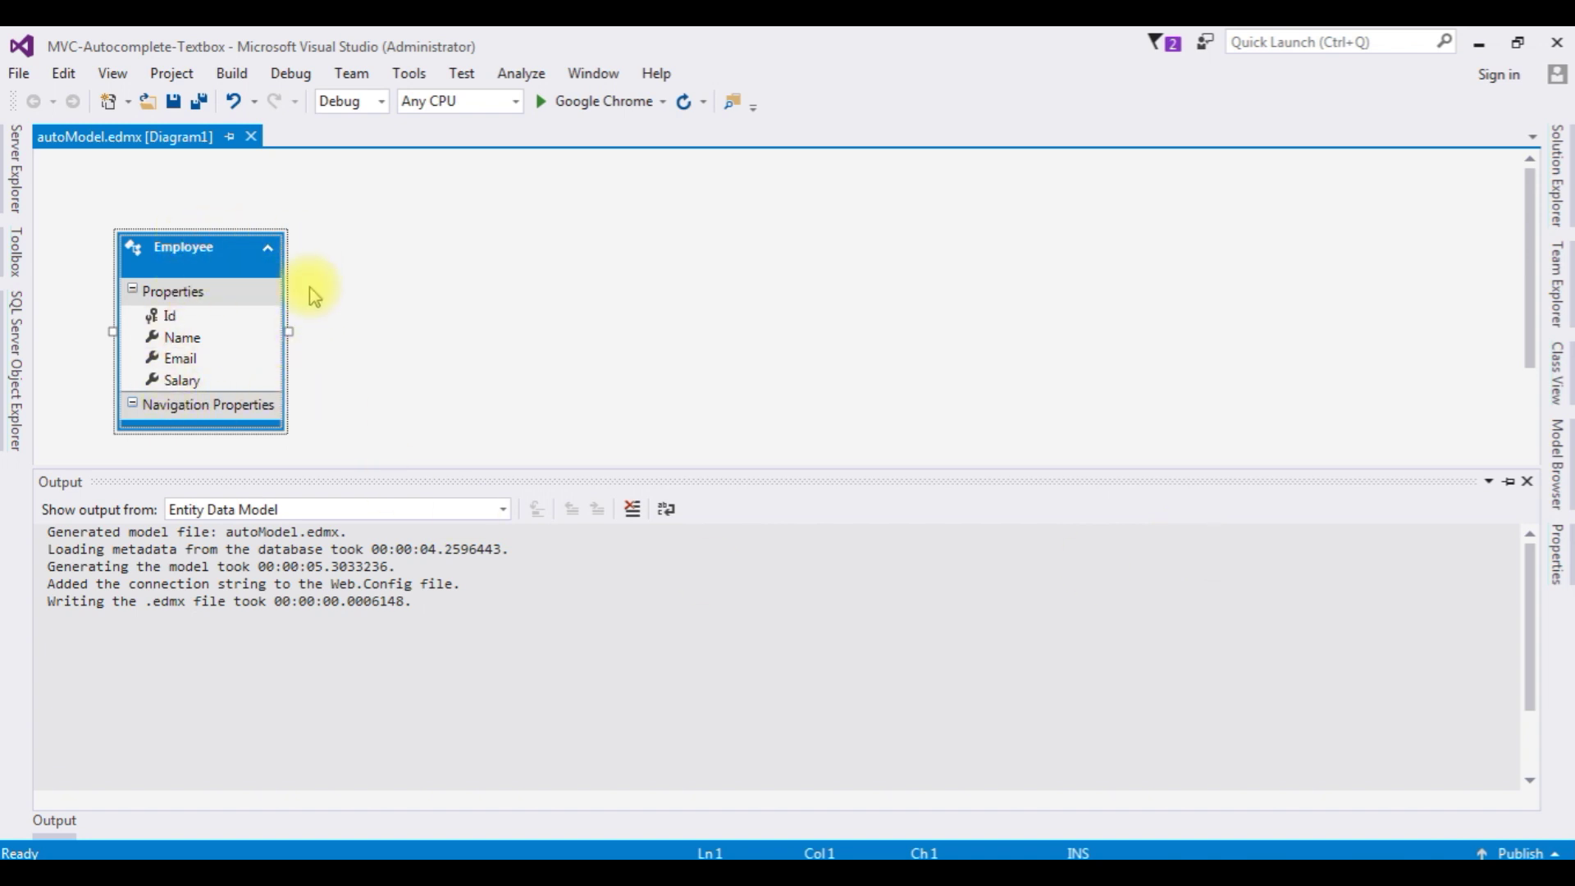
pyautogui.click(389, 315)
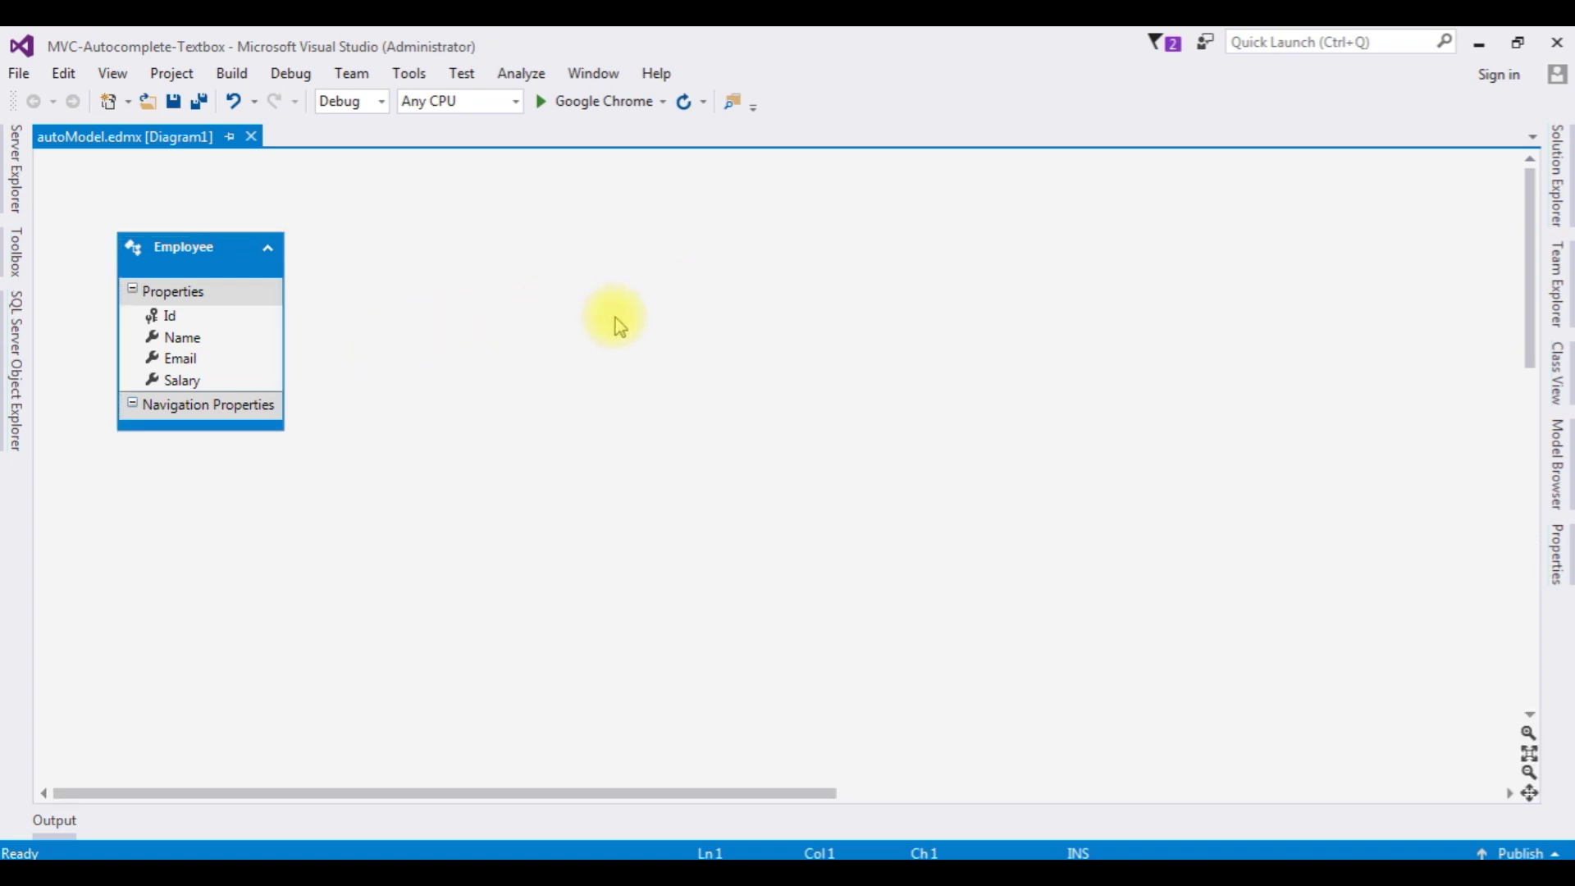
# Step: Add a new class file AutoClass.cs to the Models folder
pyautogui.click(1557, 185)
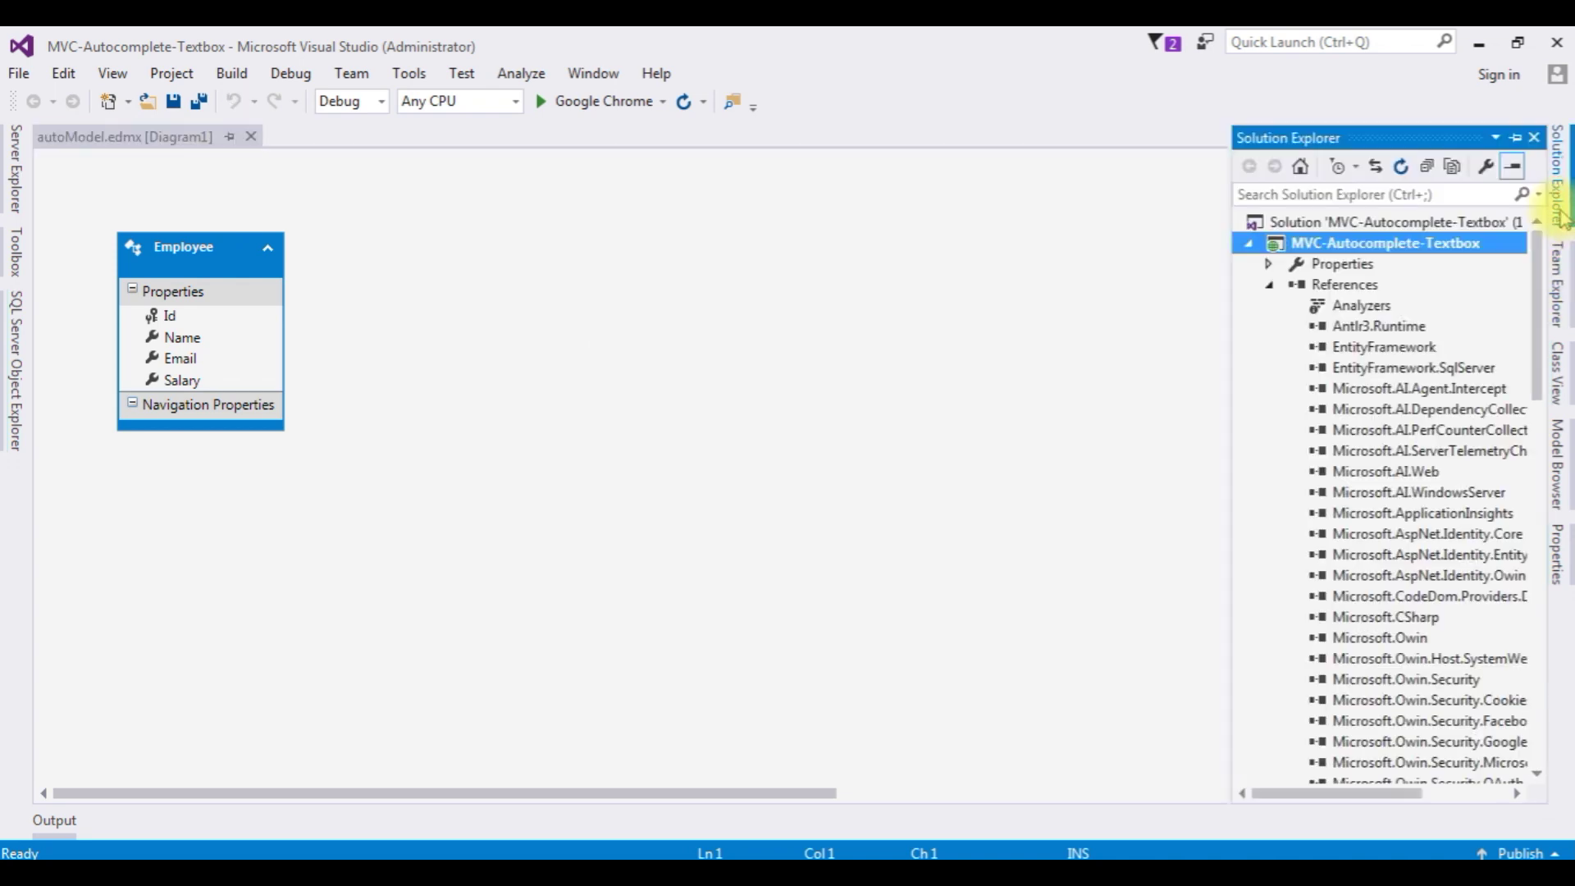
pyautogui.click(1269, 286)
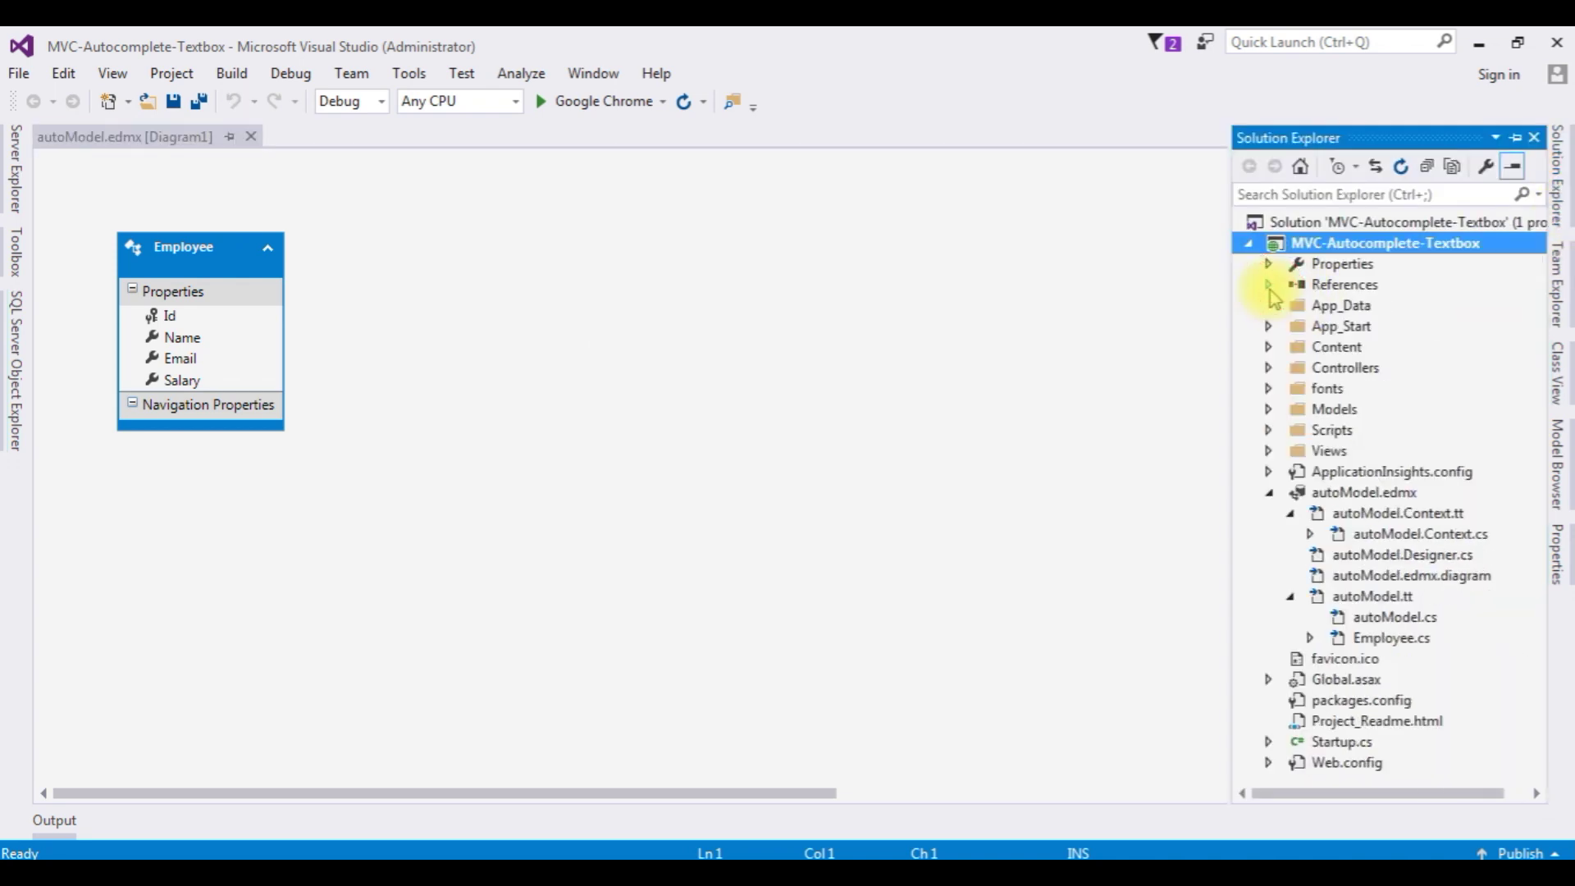
pyautogui.click(1339, 411)
pyautogui.rightClick(1339, 416)
pyautogui.moveTo(986, 479)
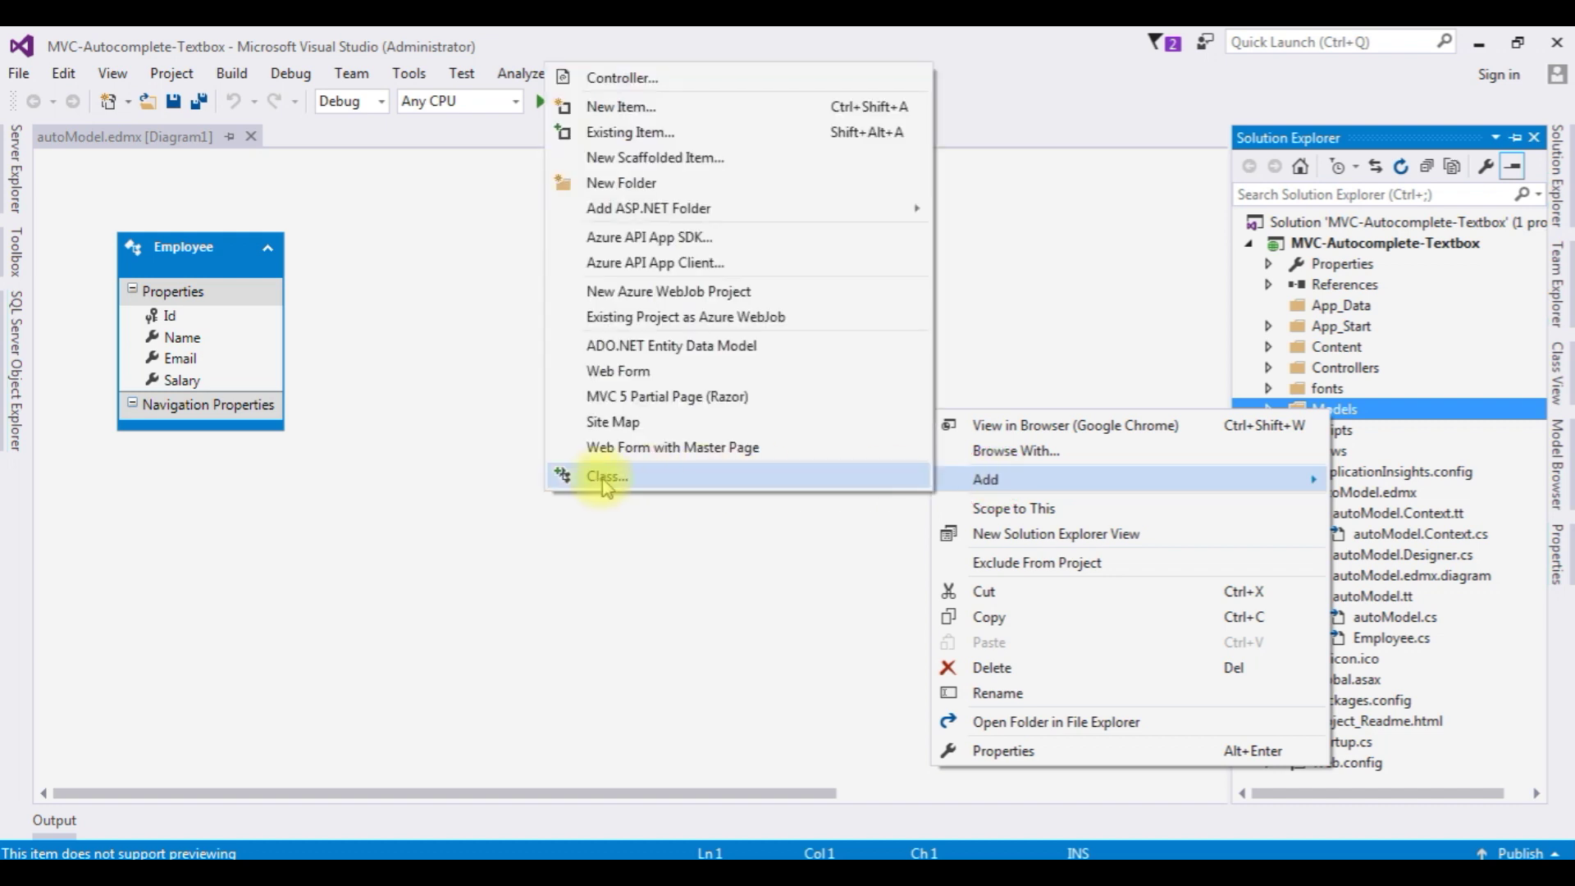
pyautogui.click(602, 478)
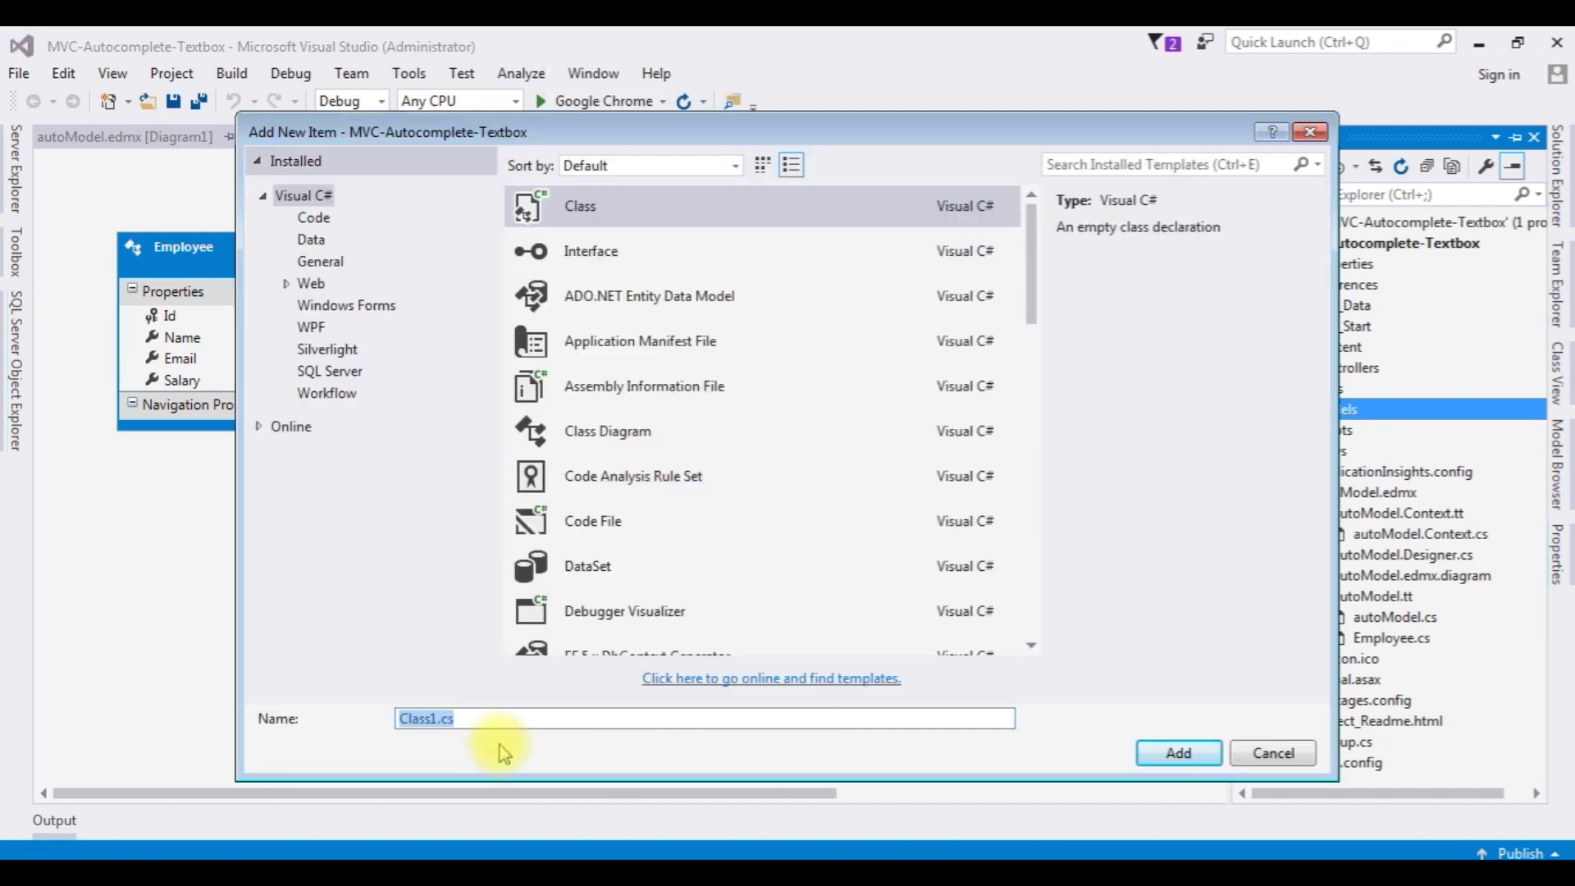
pyautogui.click(439, 718)
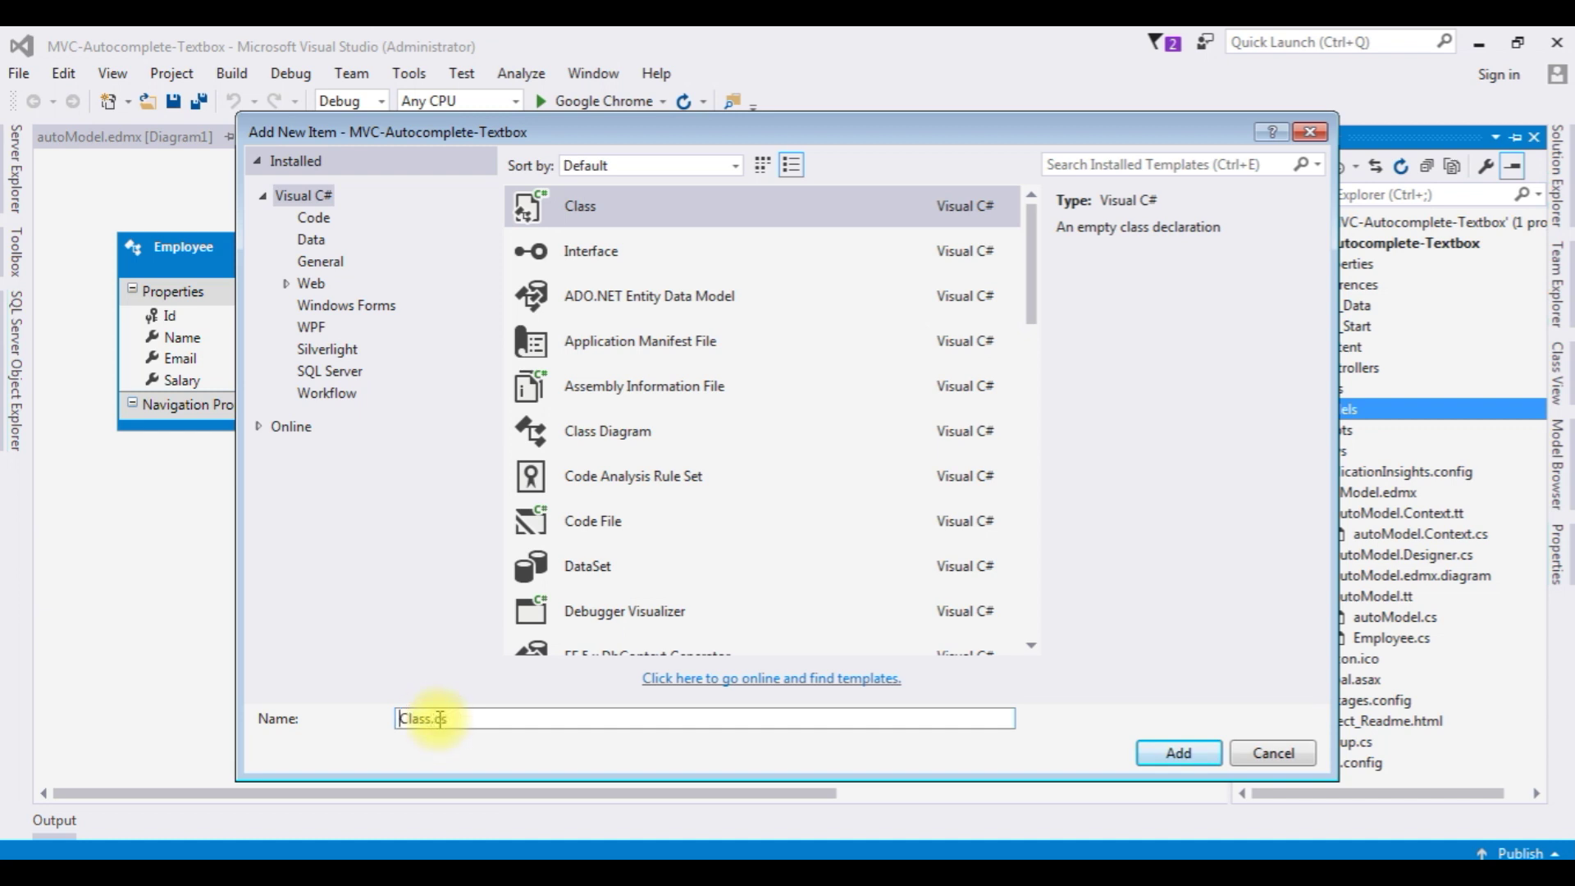
pyautogui.write('Auto')
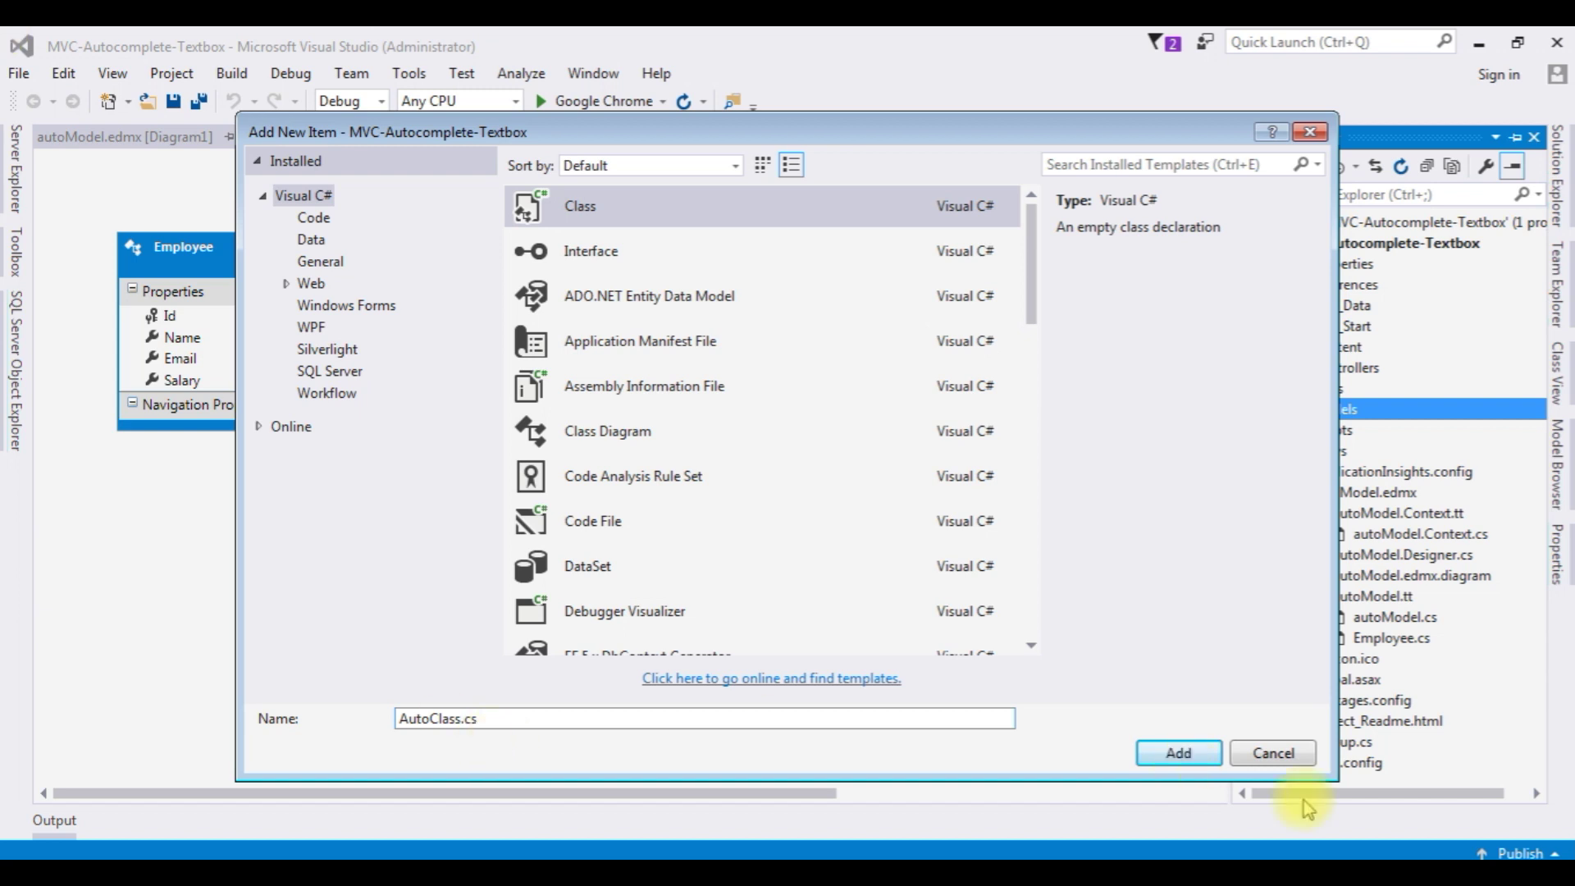
pyautogui.click(1163, 753)
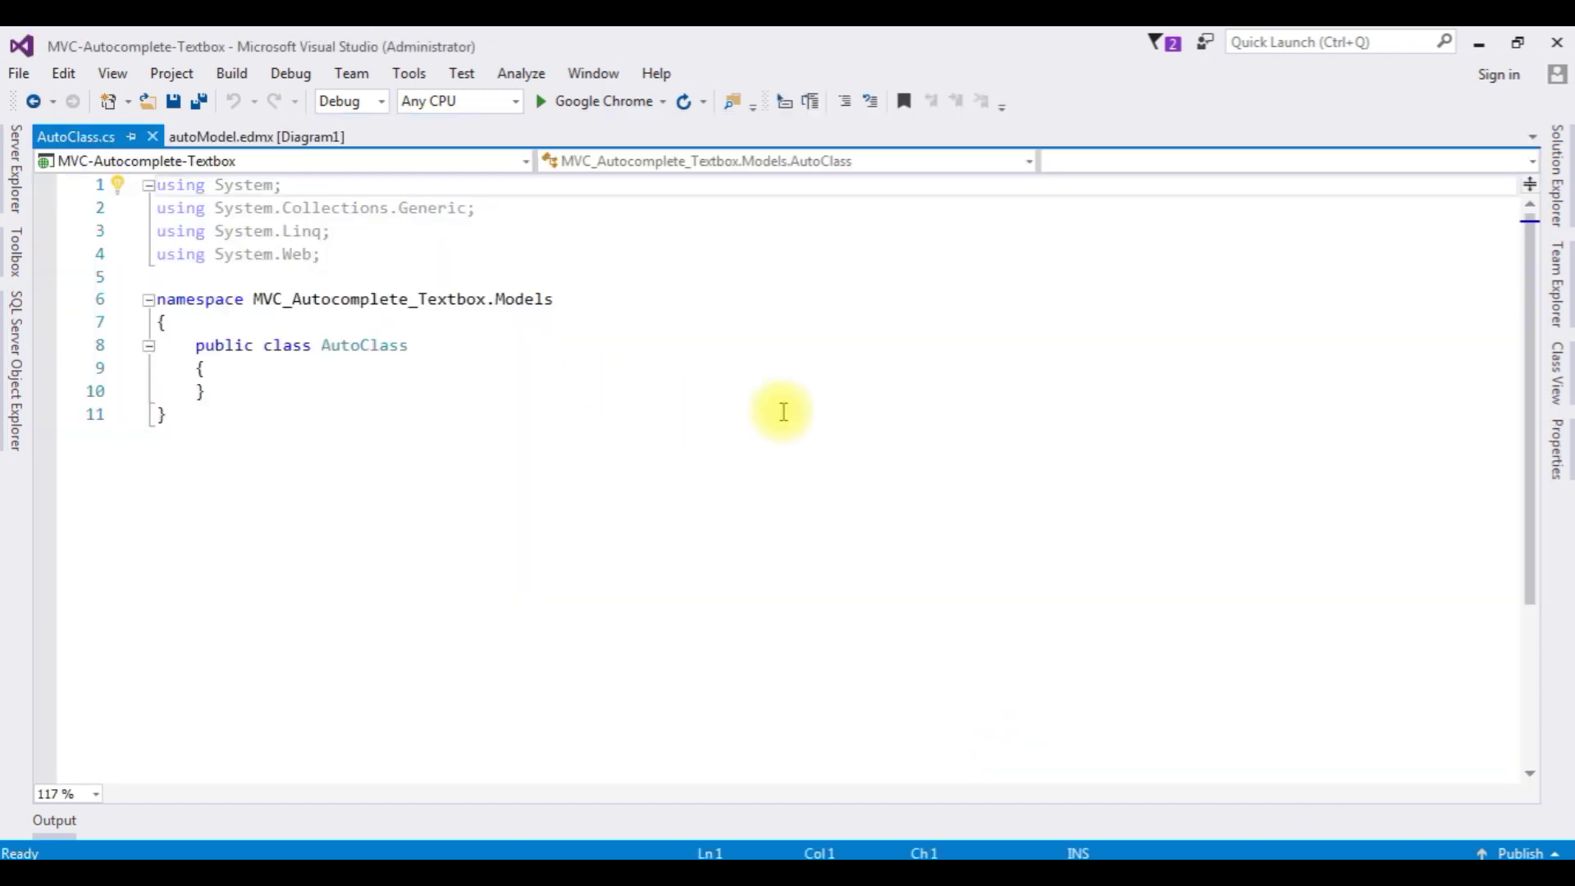
# Step: Declare 'public int Id { get; set; }' and 'public string Name { get; set; }' in AutoClass
pyautogui.click(229, 370)
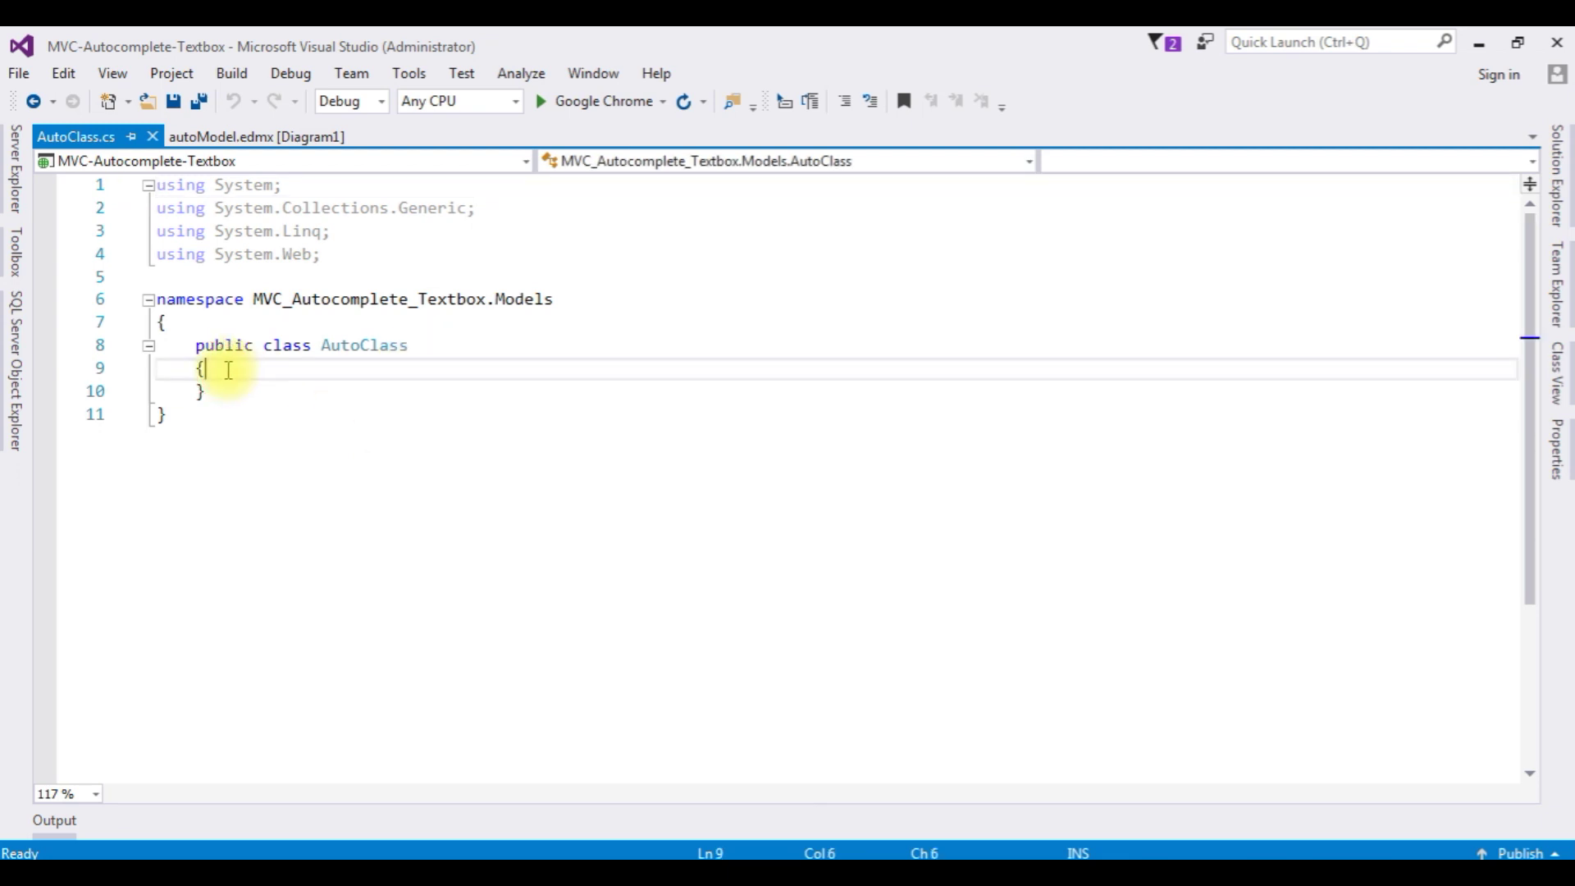
pyautogui.press('Return')
pyautogui.write('public ')
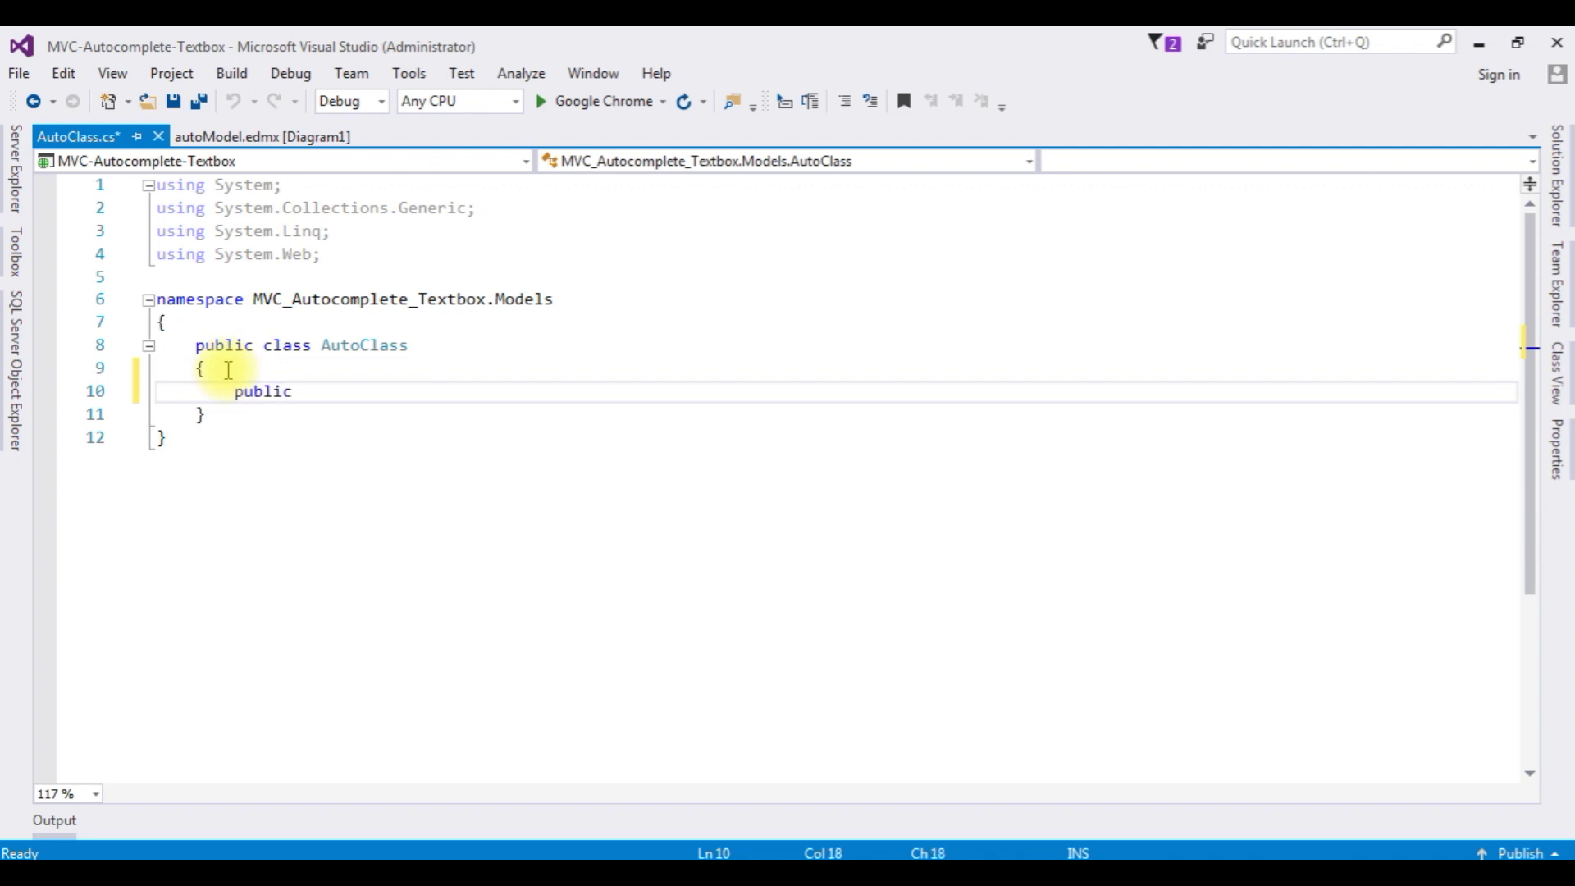
pyautogui.write('int ')
pyautogui.write('Id')
pyautogui.write(' { get')
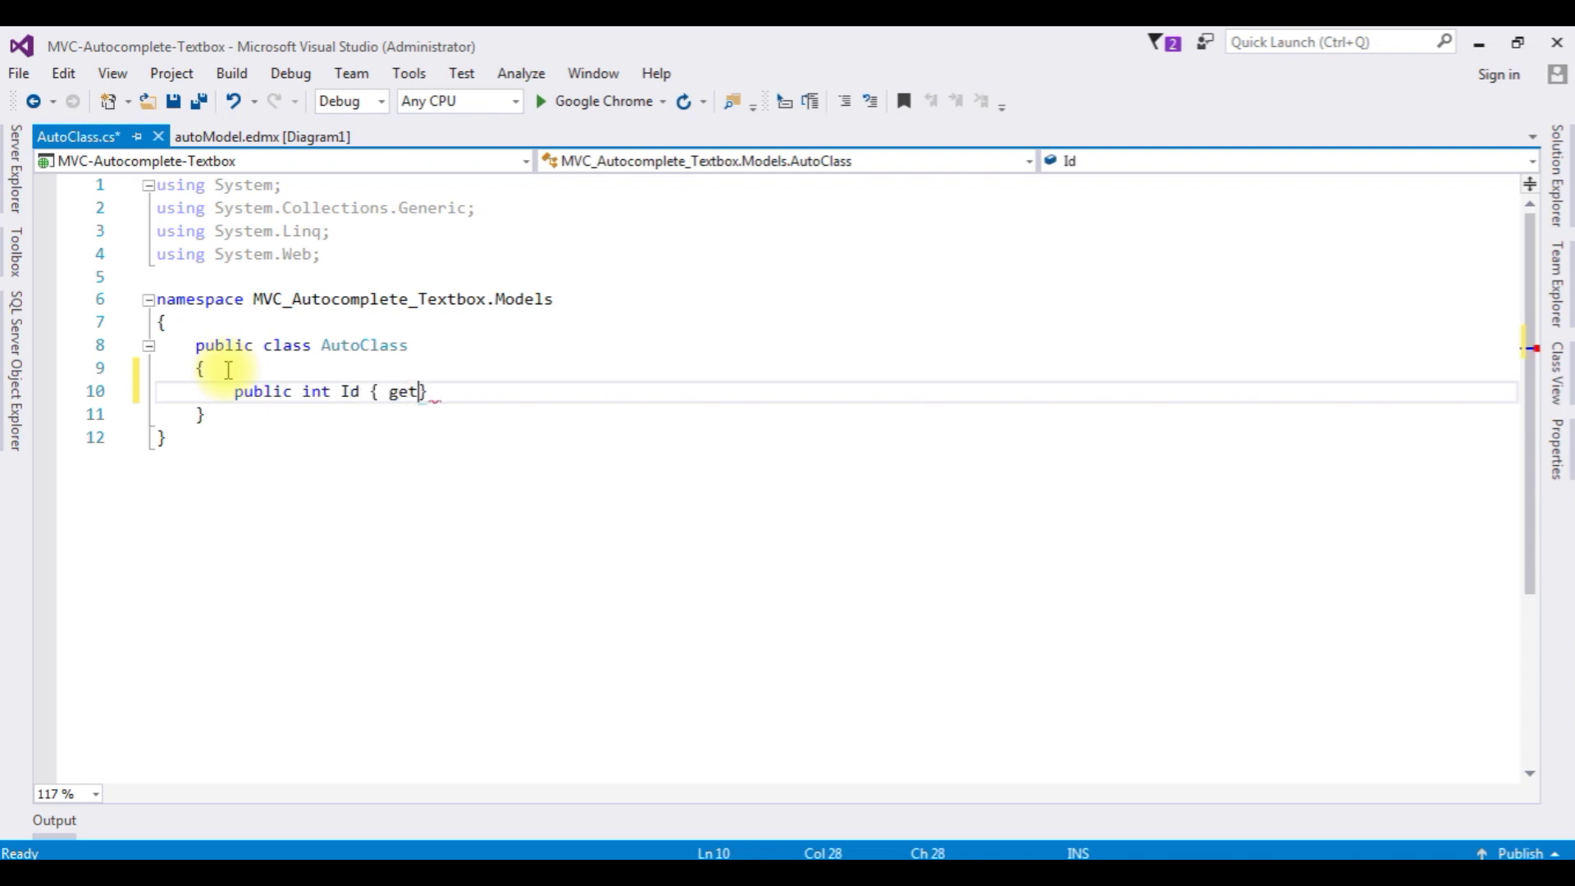
pyautogui.write('; set;')
pyautogui.press('End')
pyautogui.press('Return')
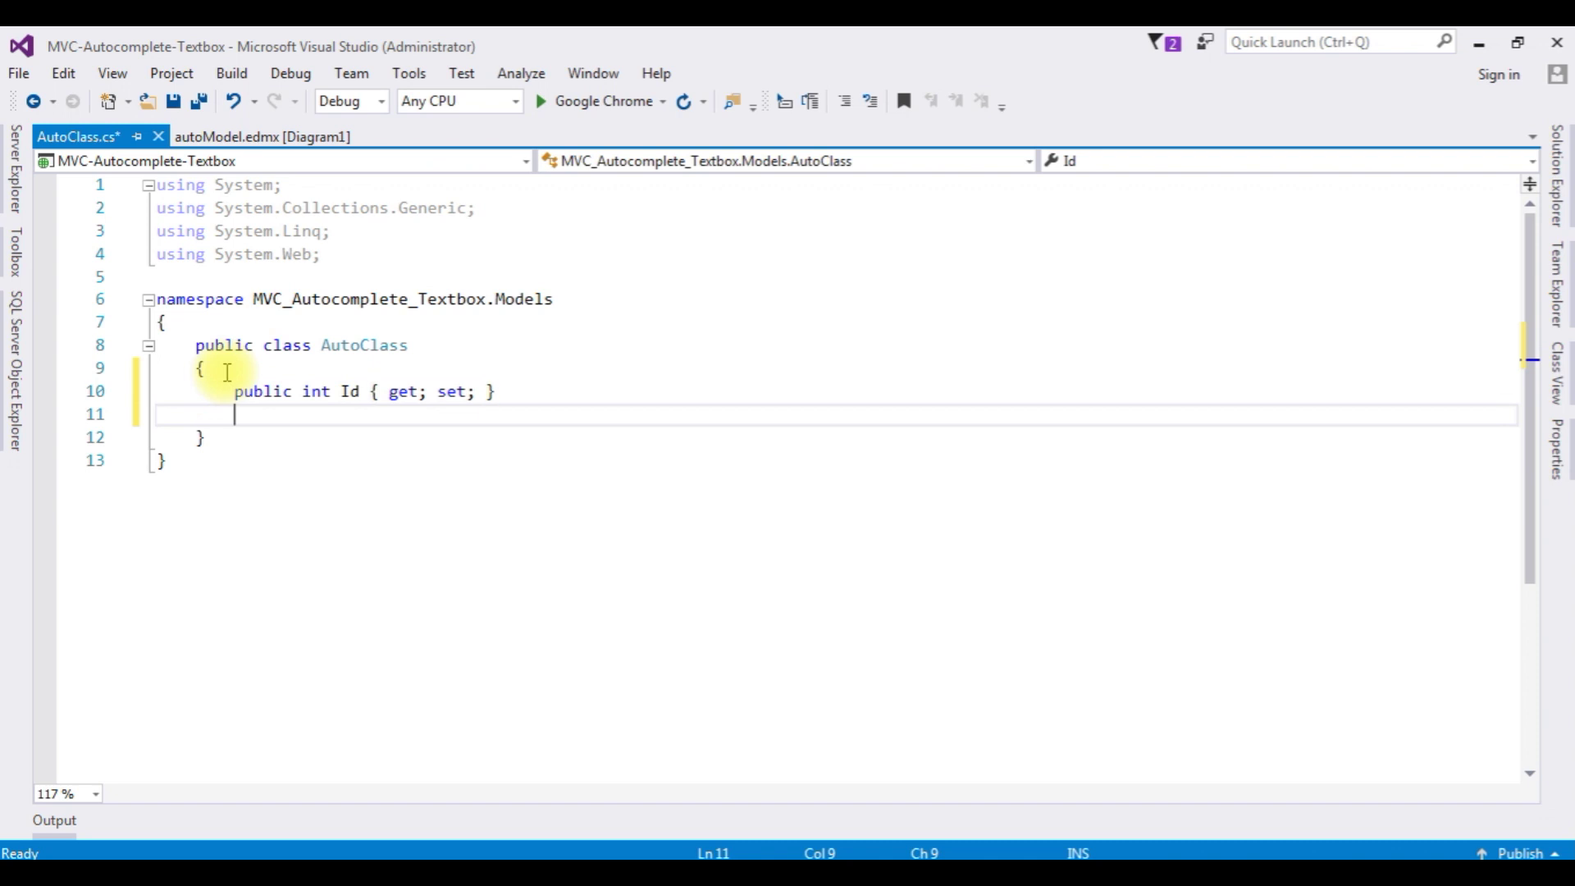
pyautogui.write('p')
pyautogui.write('ublic string ')
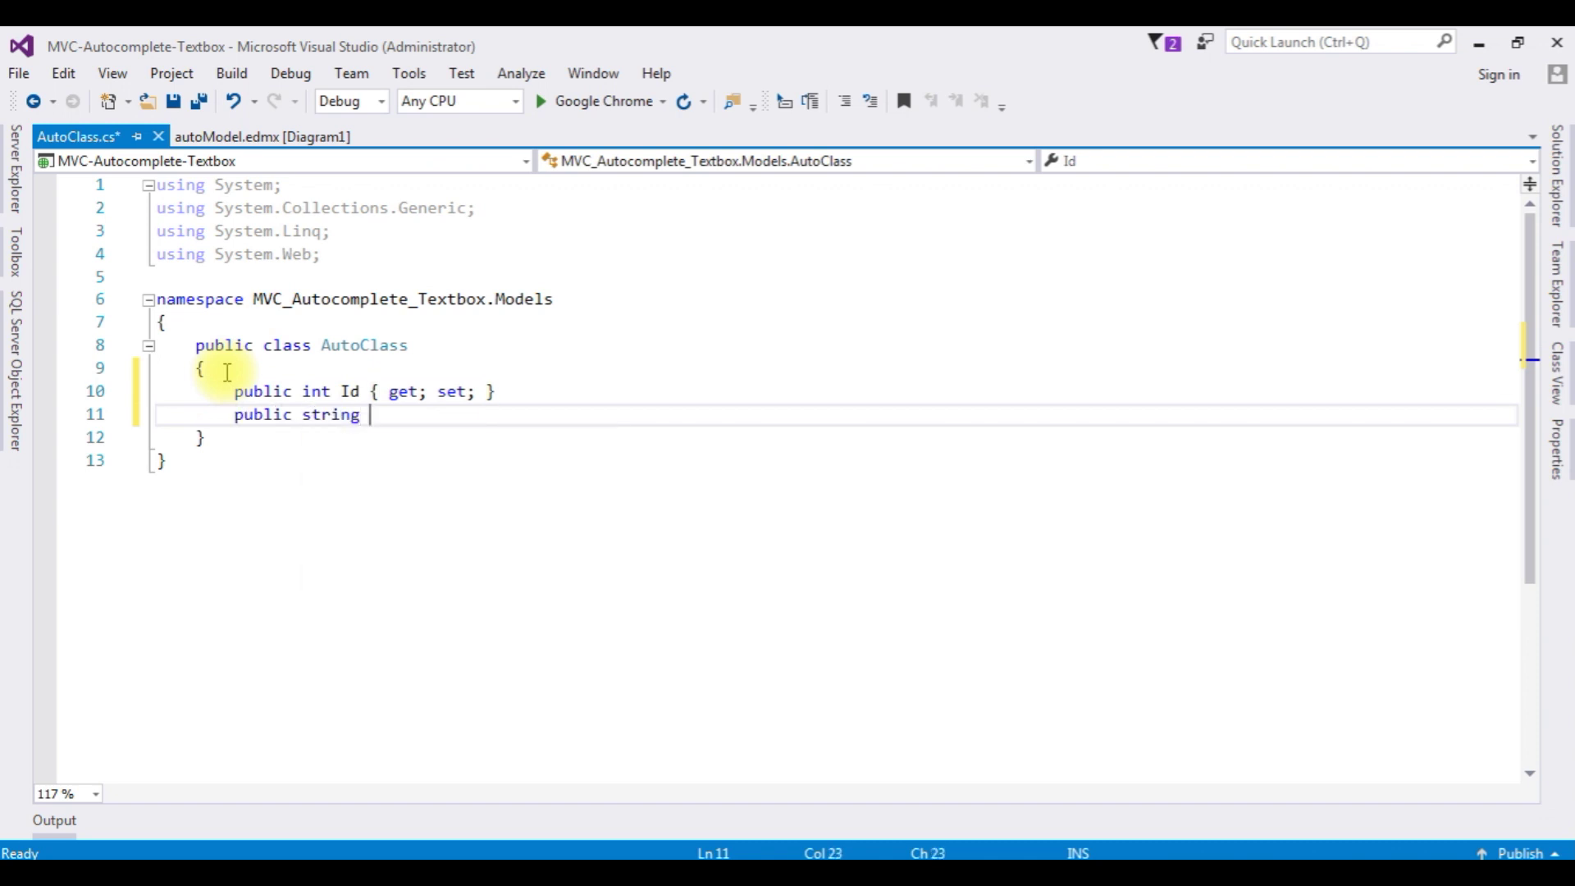
pyautogui.write('Name ')
pyautogui.write('{ get; set')
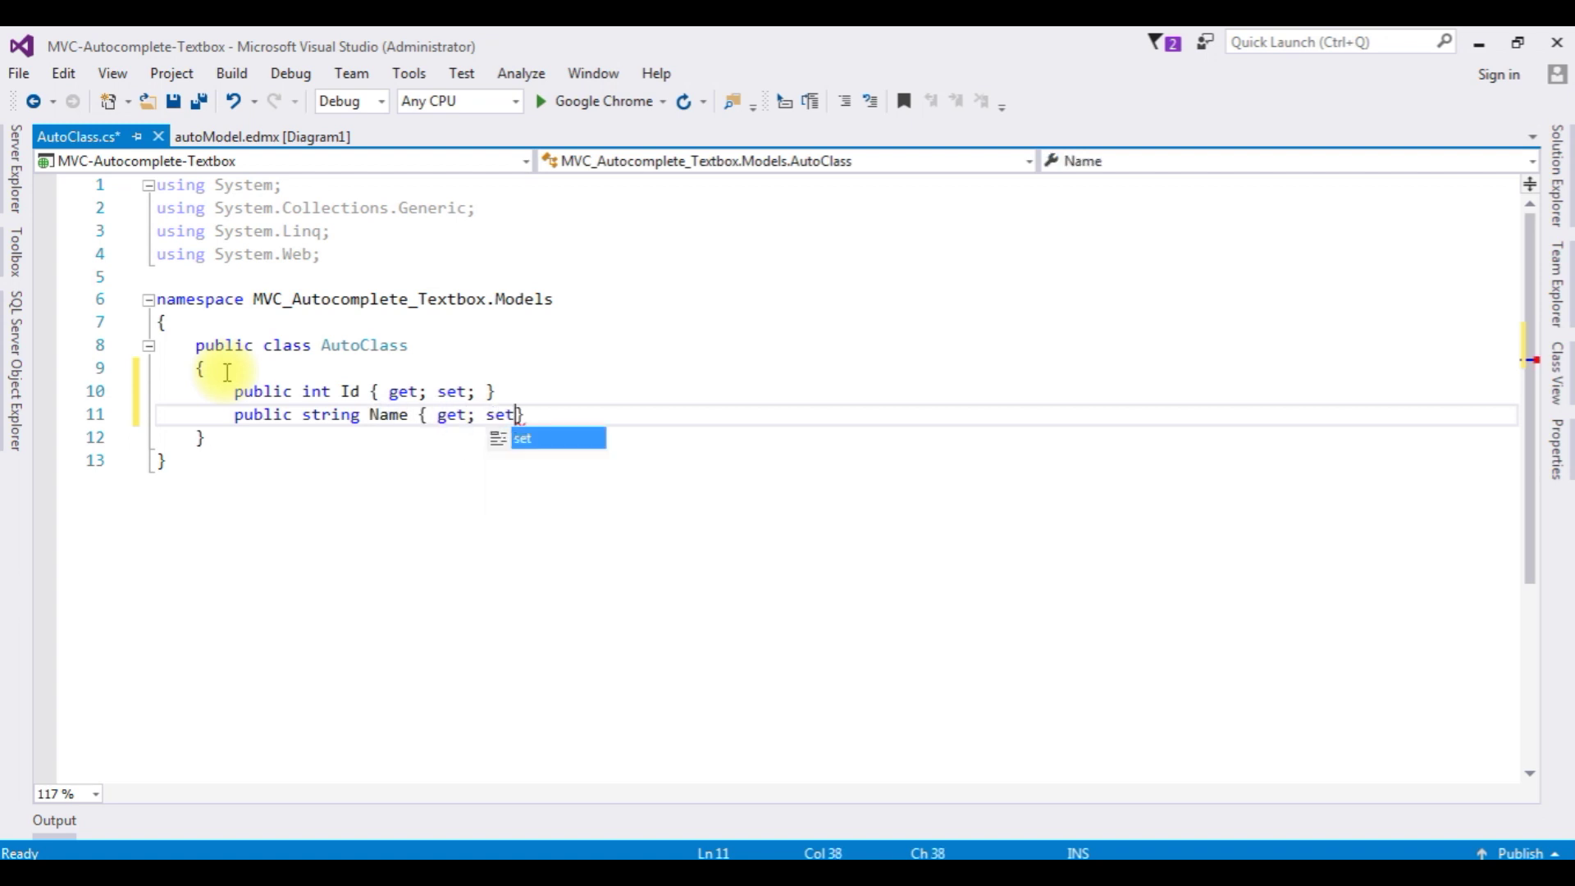
pyautogui.write(';')
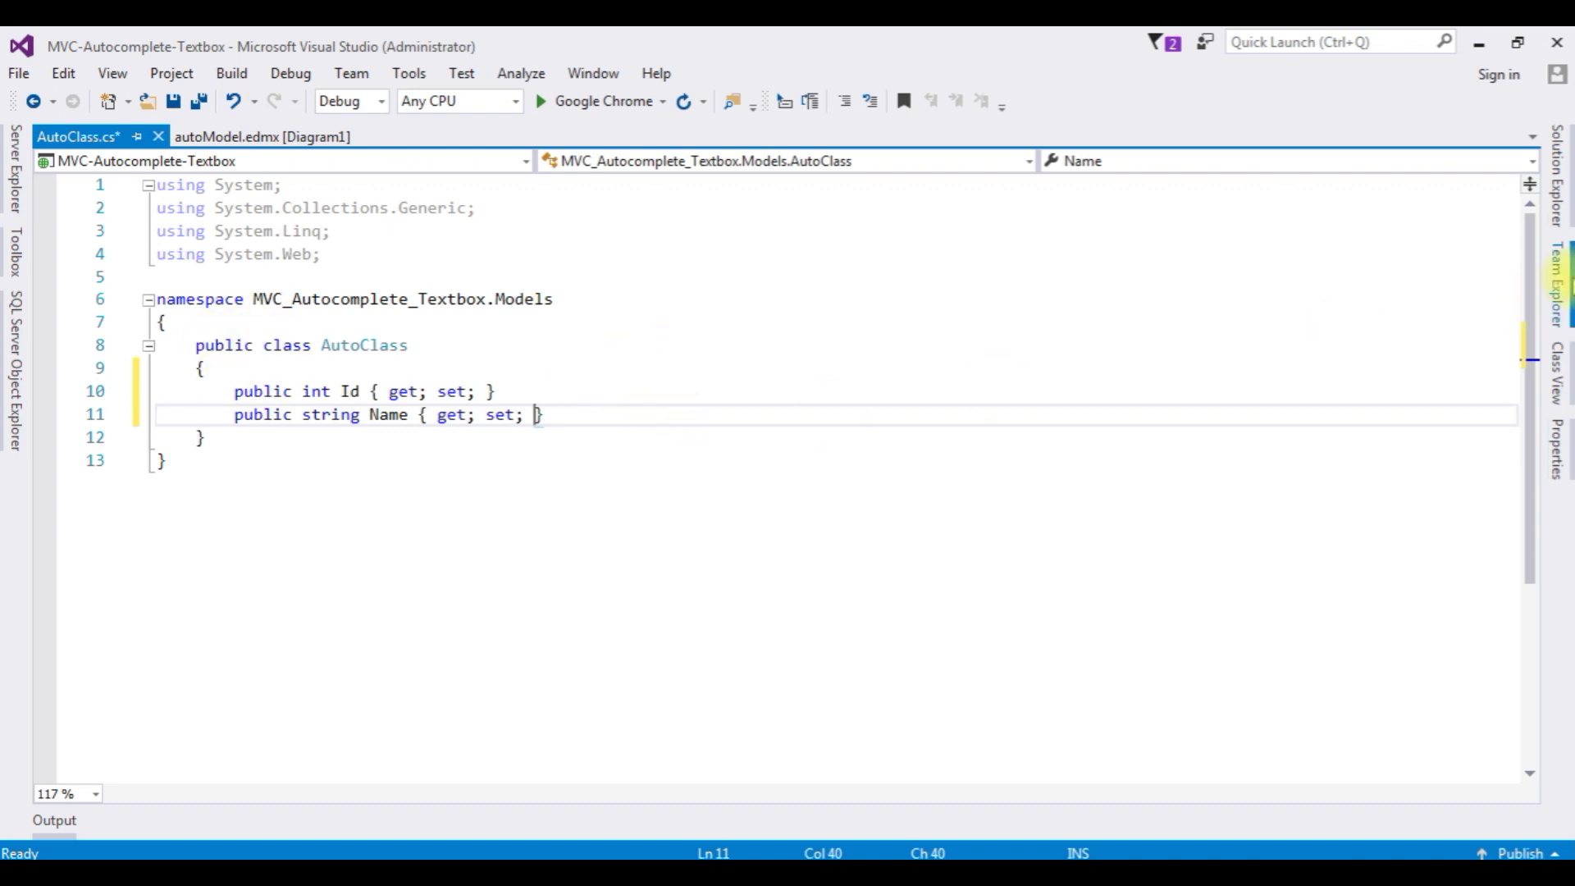
# Step: Add an empty MVC 5 controller named TxtAutoController to the Controllers folder
pyautogui.click(1556, 179)
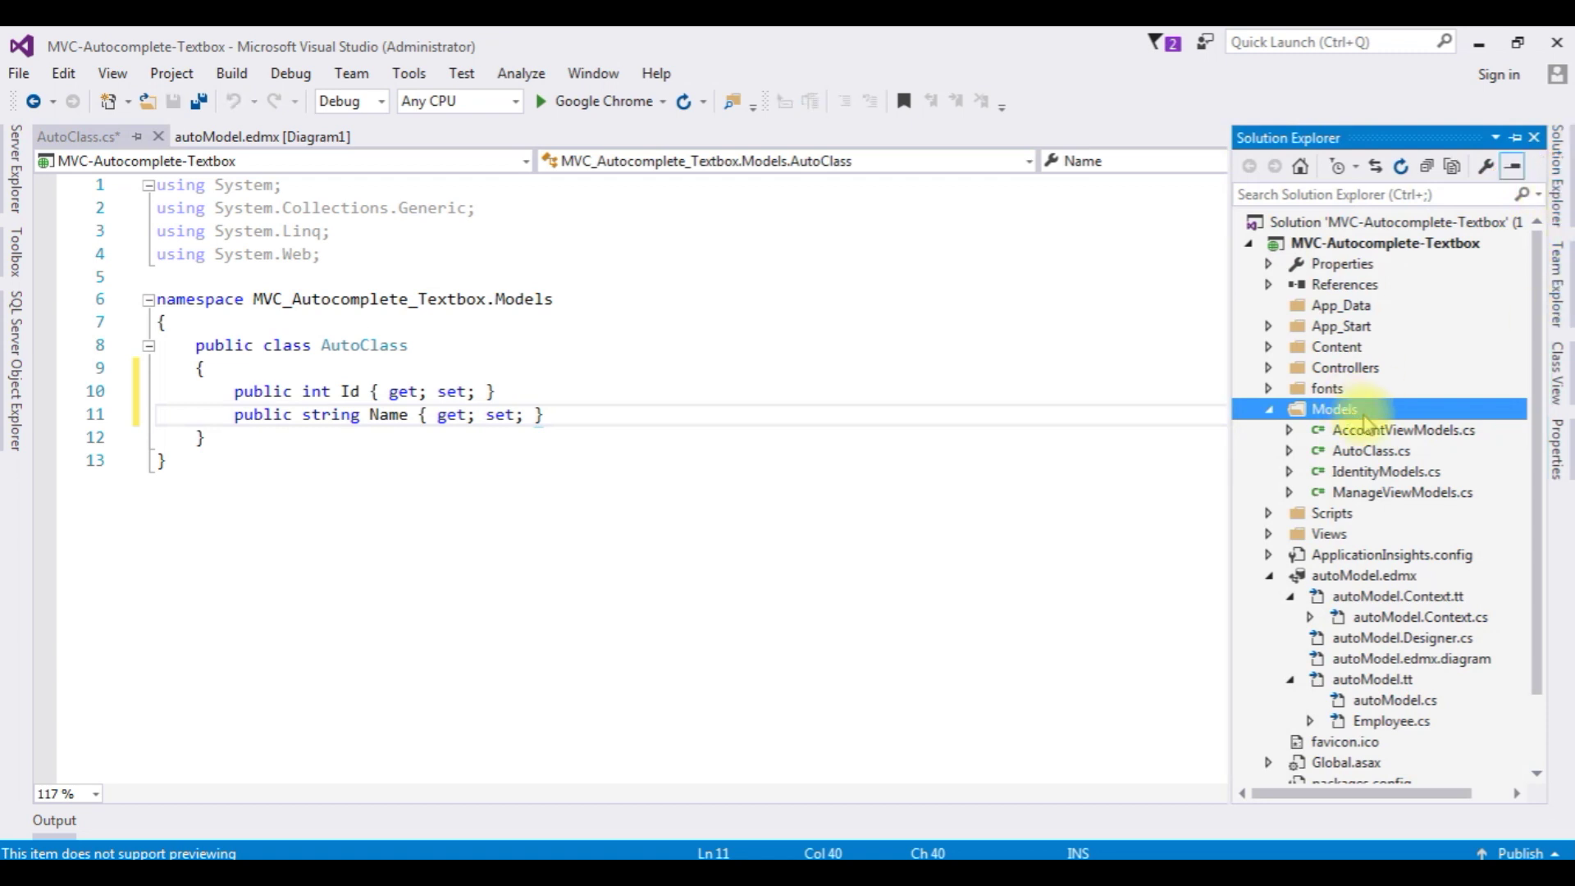
pyautogui.rightClick(1345, 368)
pyautogui.moveTo(974, 438)
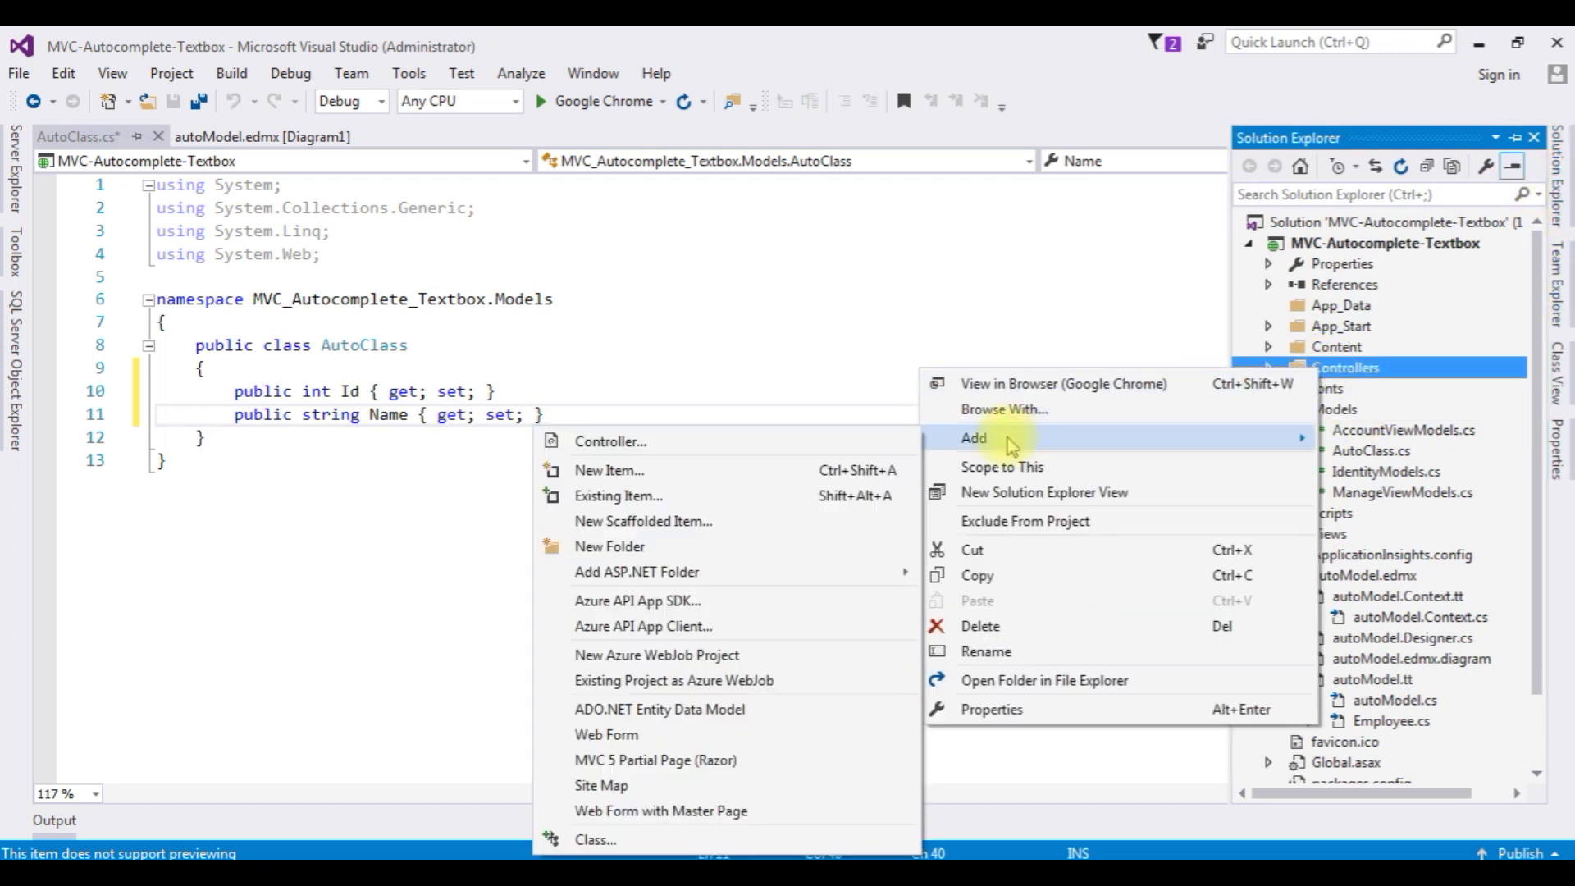
pyautogui.click(610, 440)
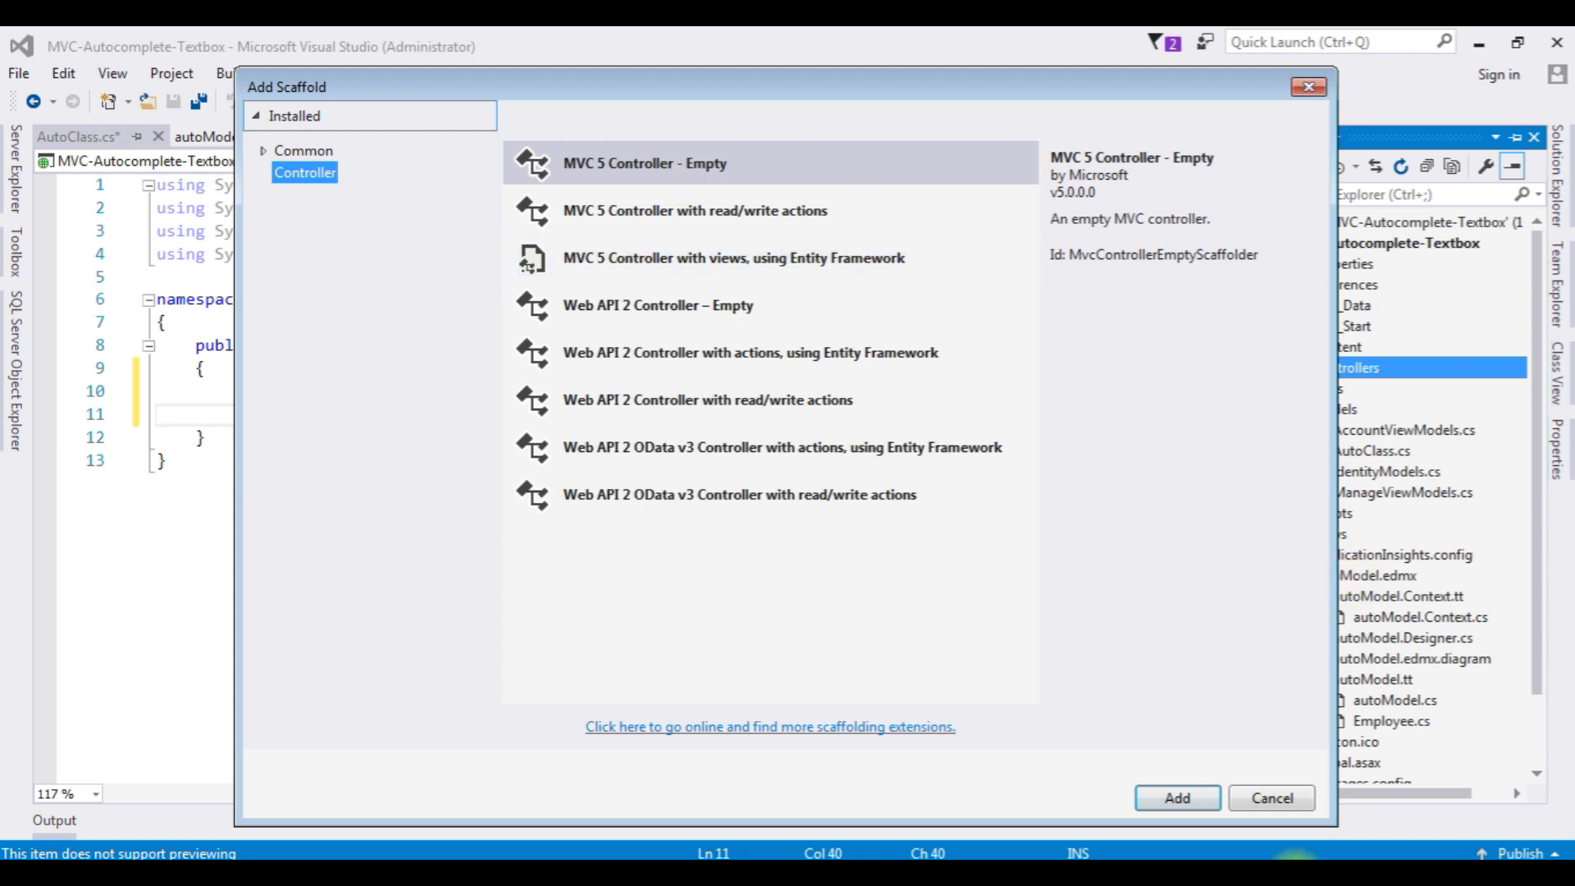
pyautogui.click(652, 163)
pyautogui.click(1177, 798)
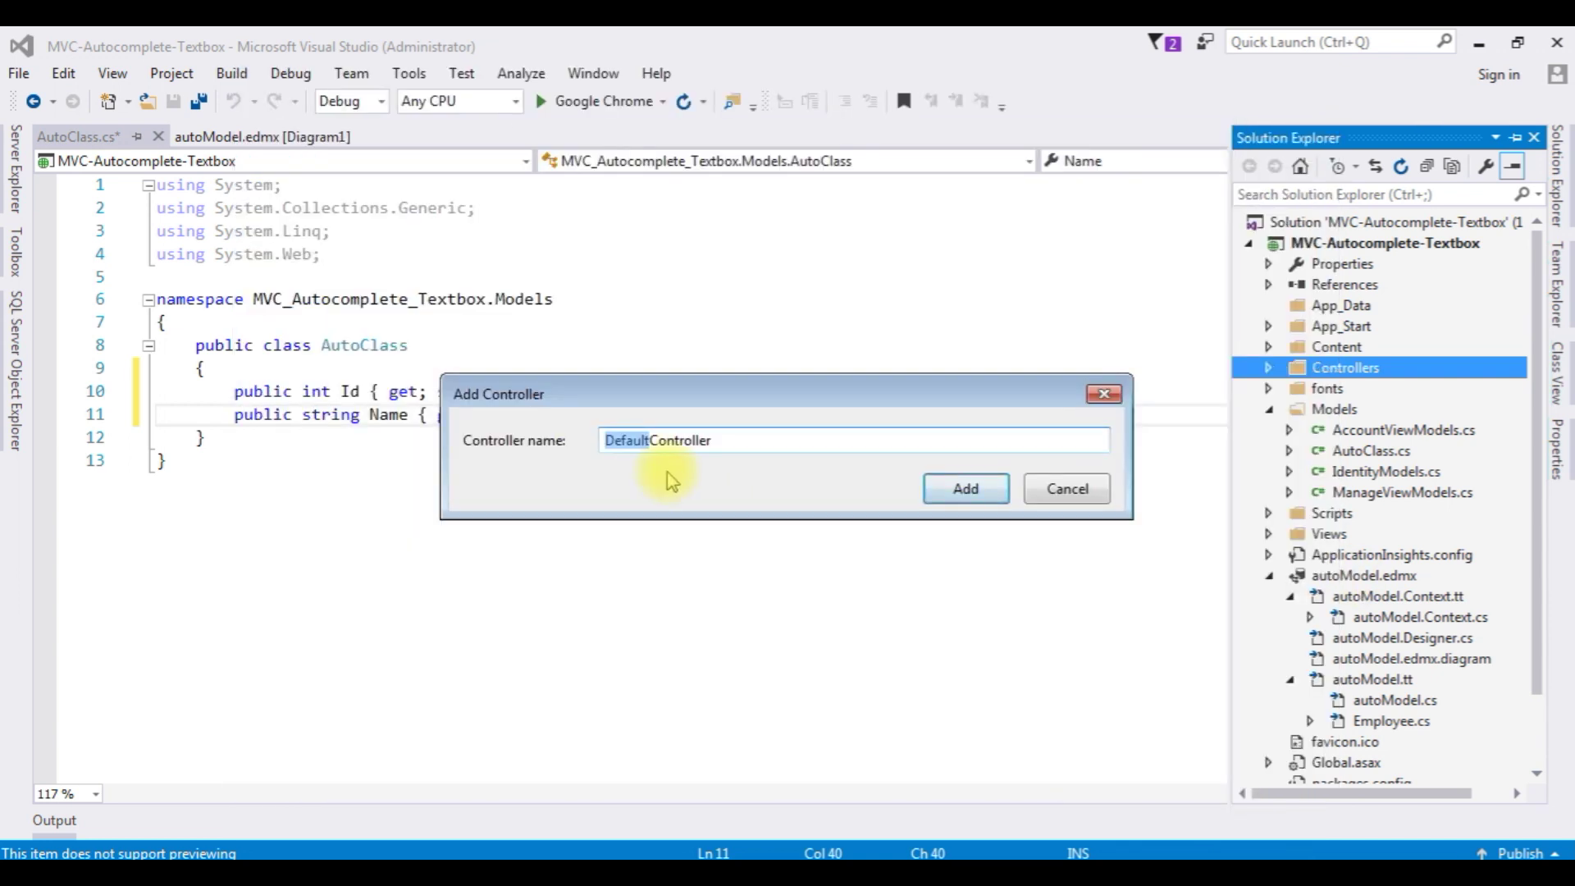
pyautogui.press('BackSpace')
pyautogui.write('TxtAuto')
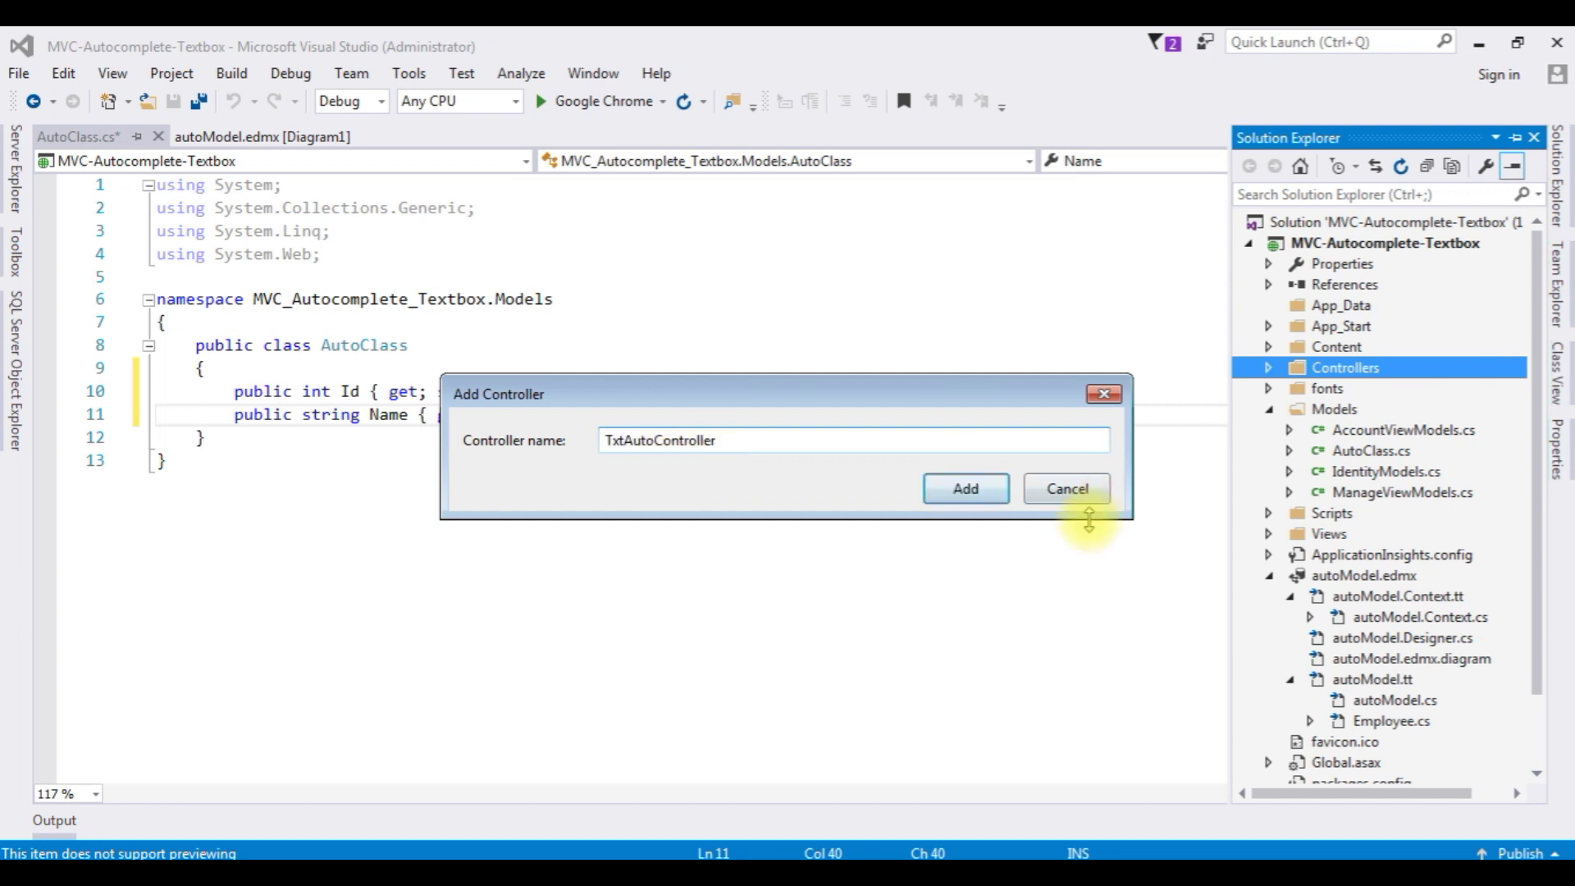
pyautogui.click(965, 491)
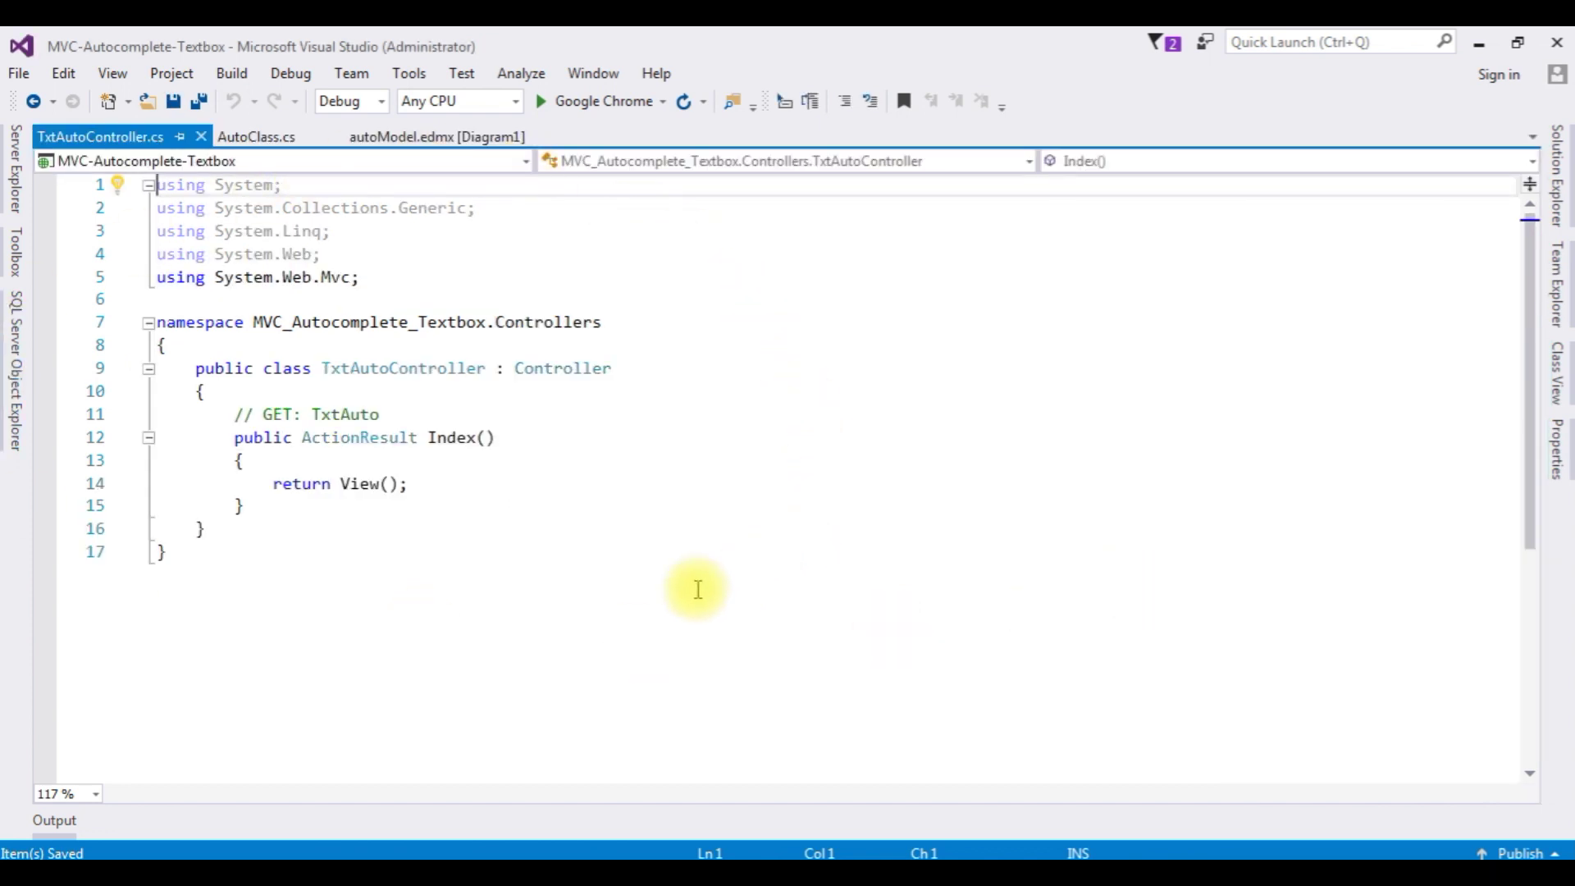
pyautogui.click(194, 299)
# Step: Add 'using MVC_Autocomplete_Textbox.Models;' below the existing using statements
pyautogui.press('Return')
pyautogui.write('using ')
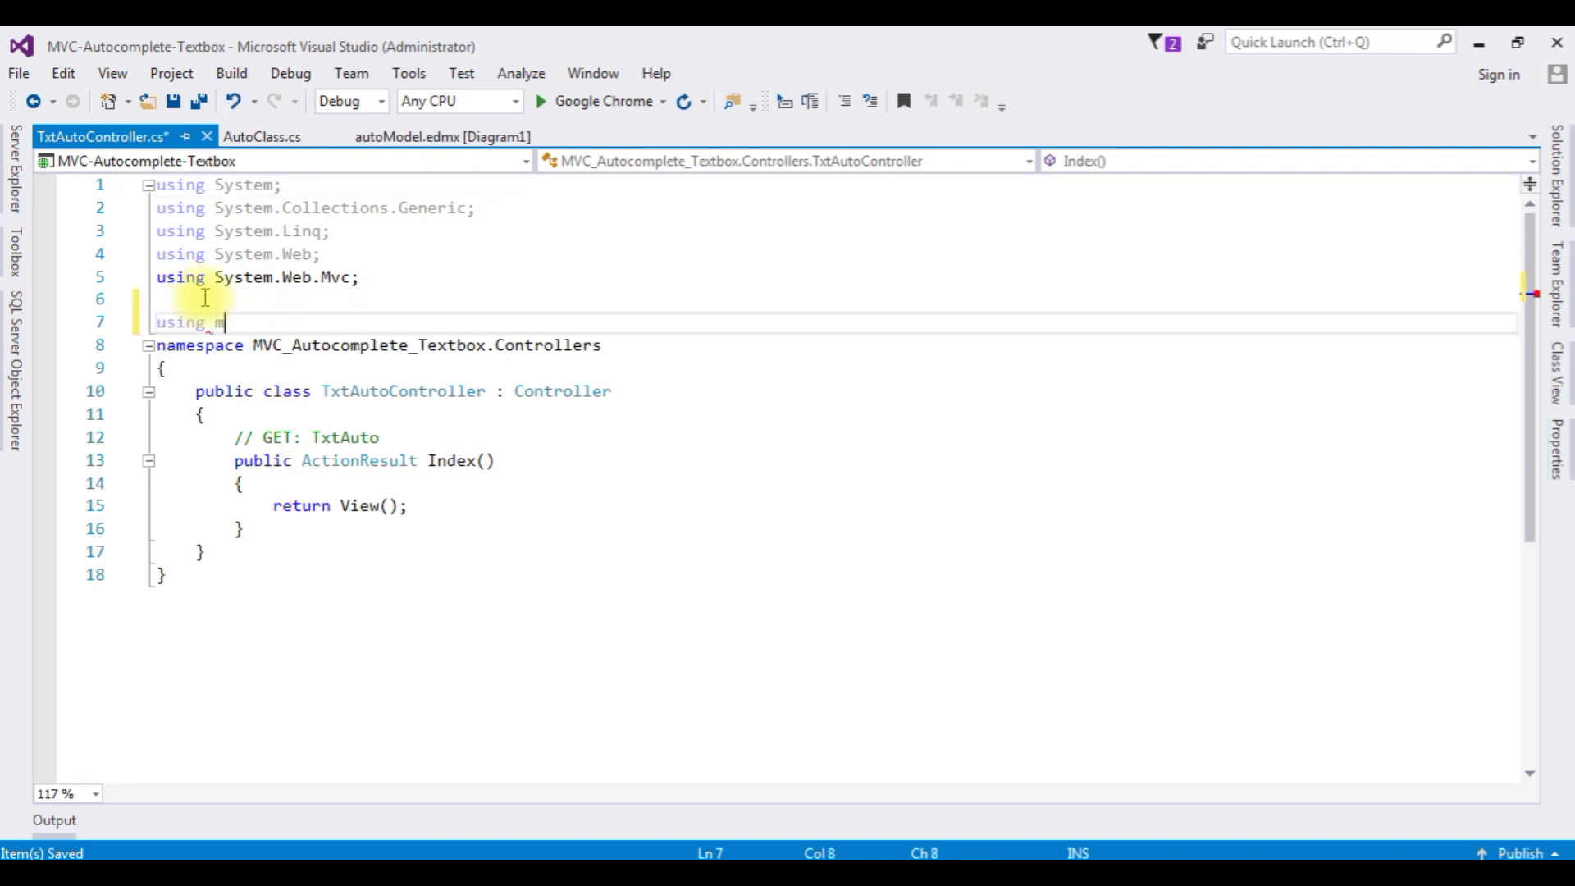
pyautogui.write('mv')
pyautogui.press('Down')
pyautogui.press('Tab')
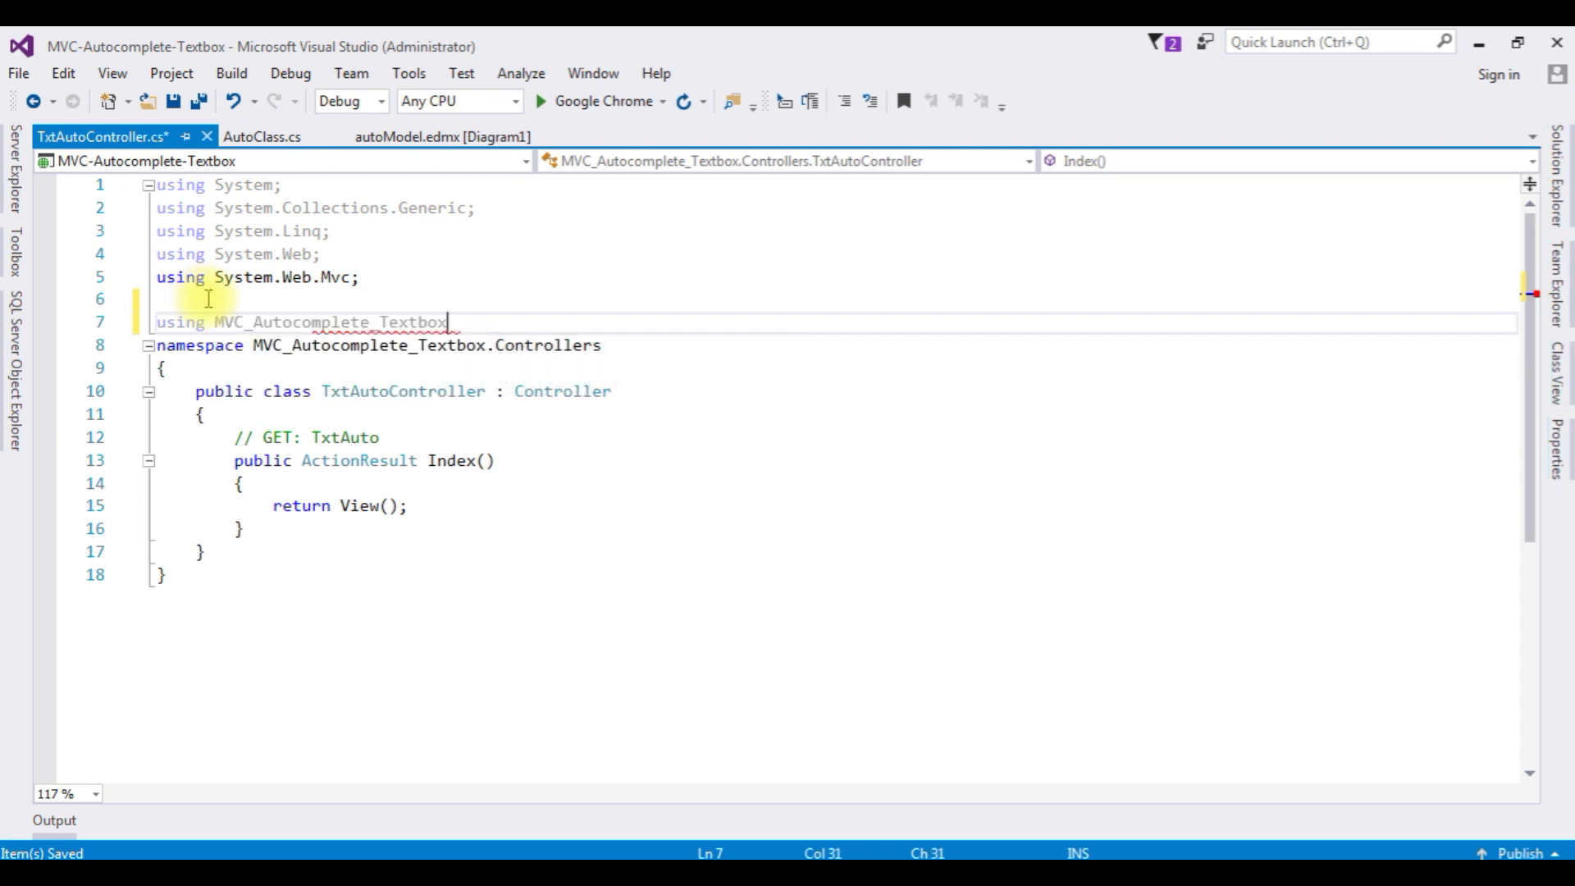
pyautogui.write('.m')
pyautogui.press('Tab')
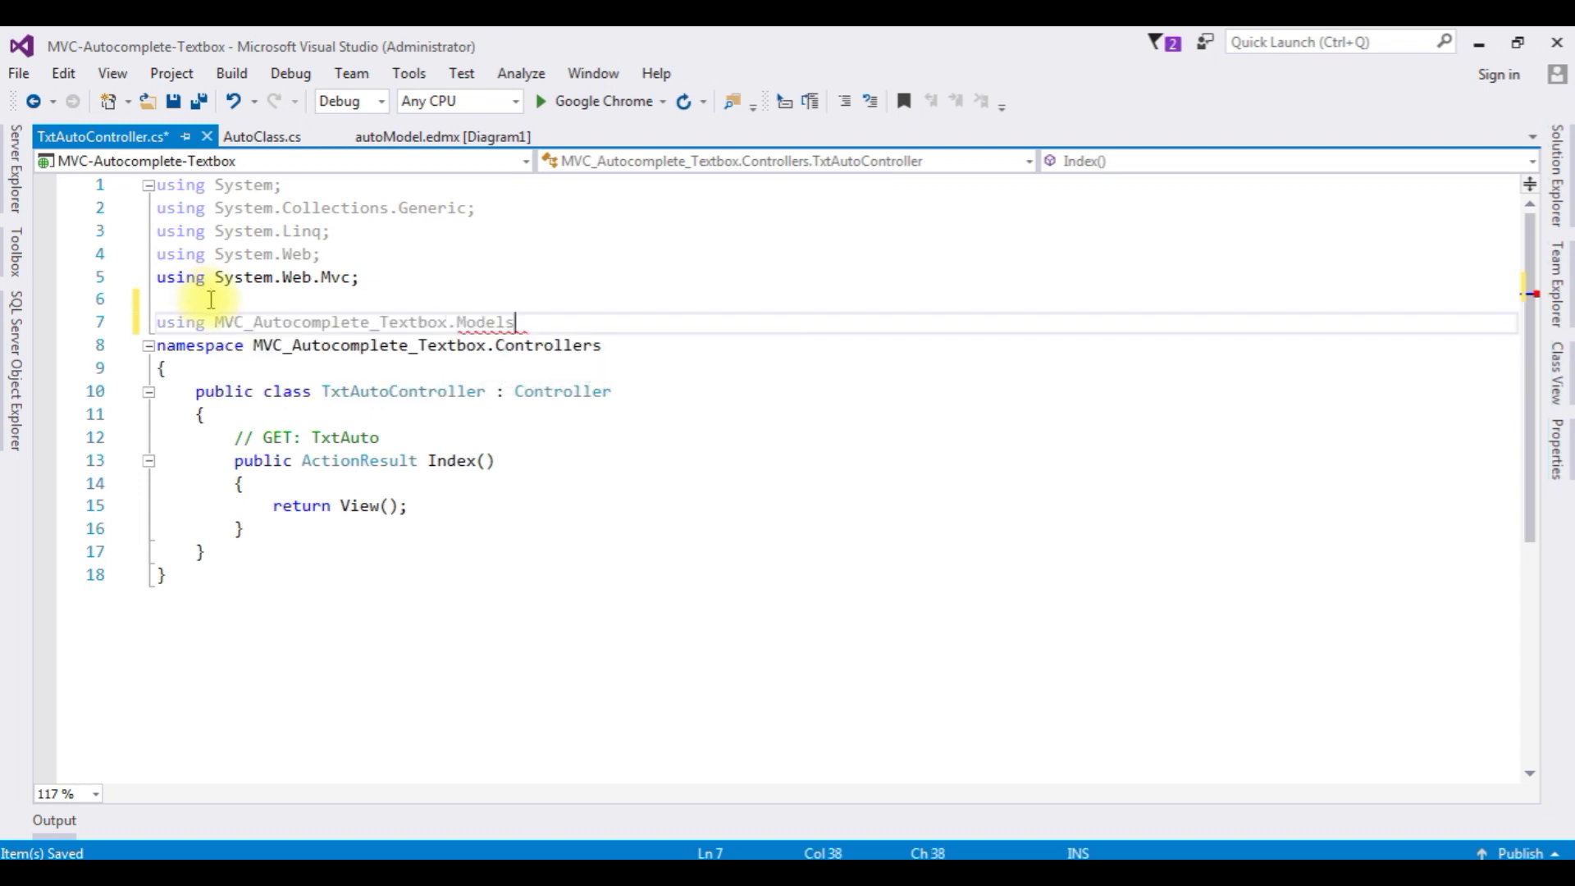
pyautogui.write(';')
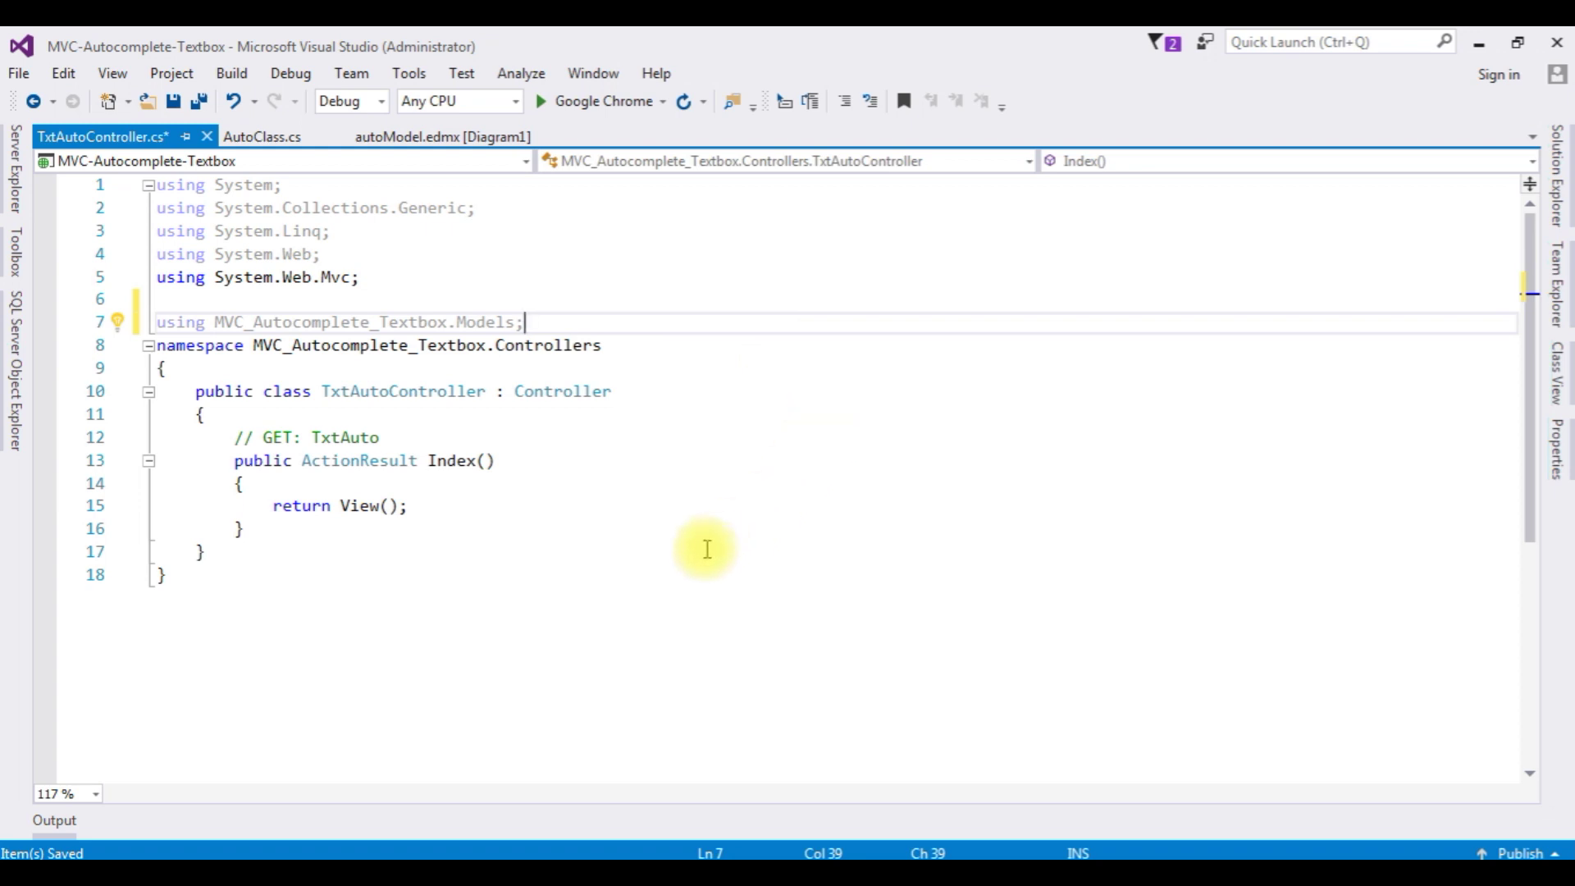
pyautogui.click(275, 531)
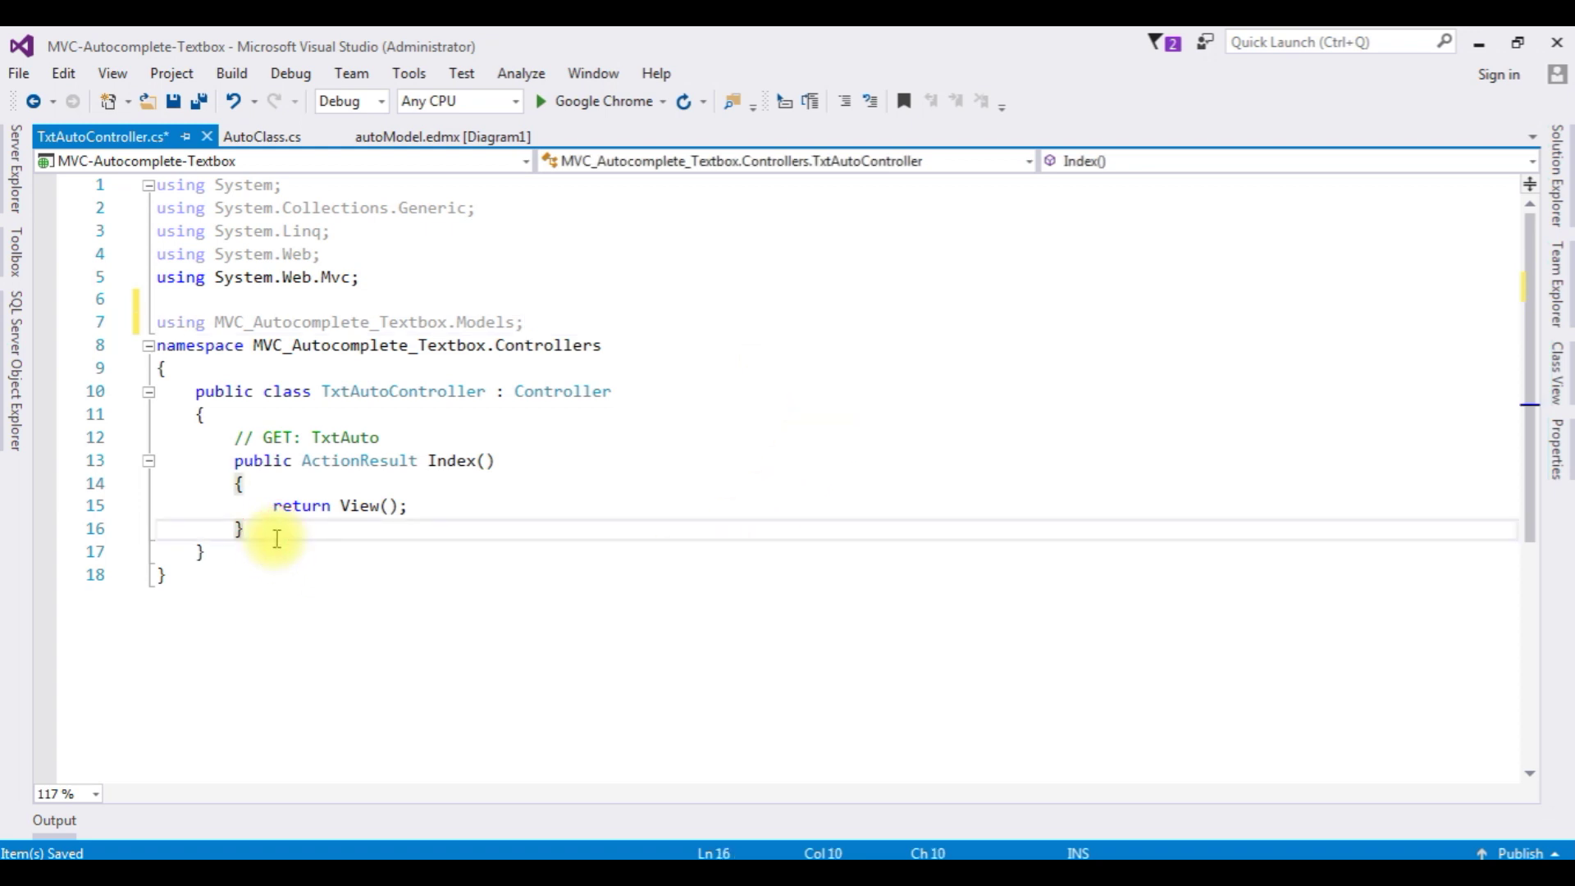
# Step: Add a public JsonResult getemp method with an empty body below Index()
pyautogui.press('Return')
pyautogui.press('Return')
pyautogui.write('public ')
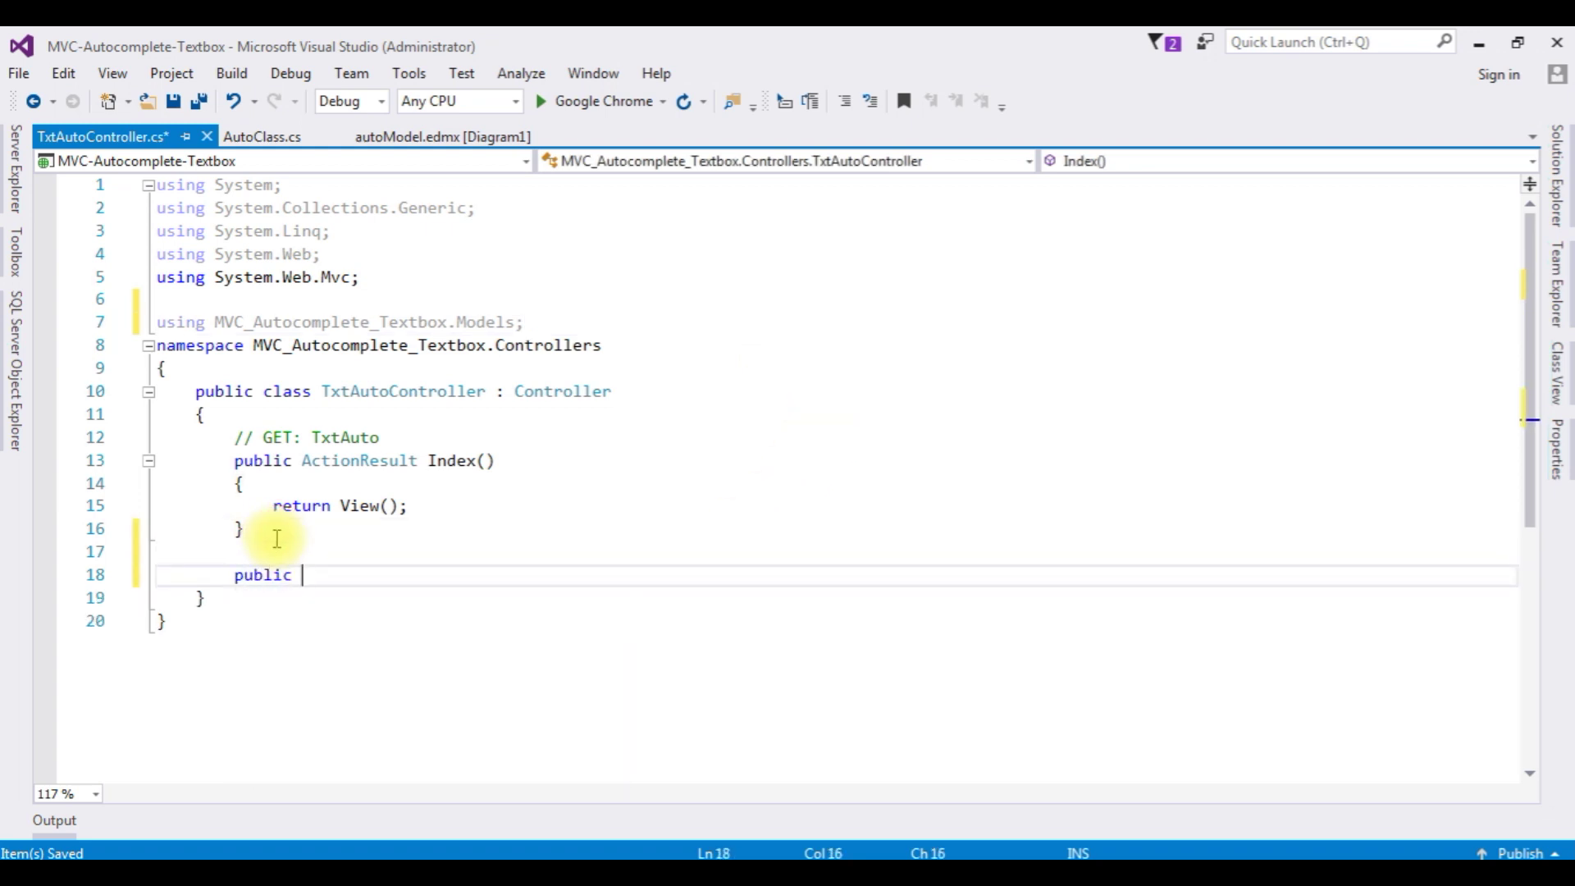
pyautogui.write('js')
pyautogui.press('Down')
pyautogui.press('Tab')
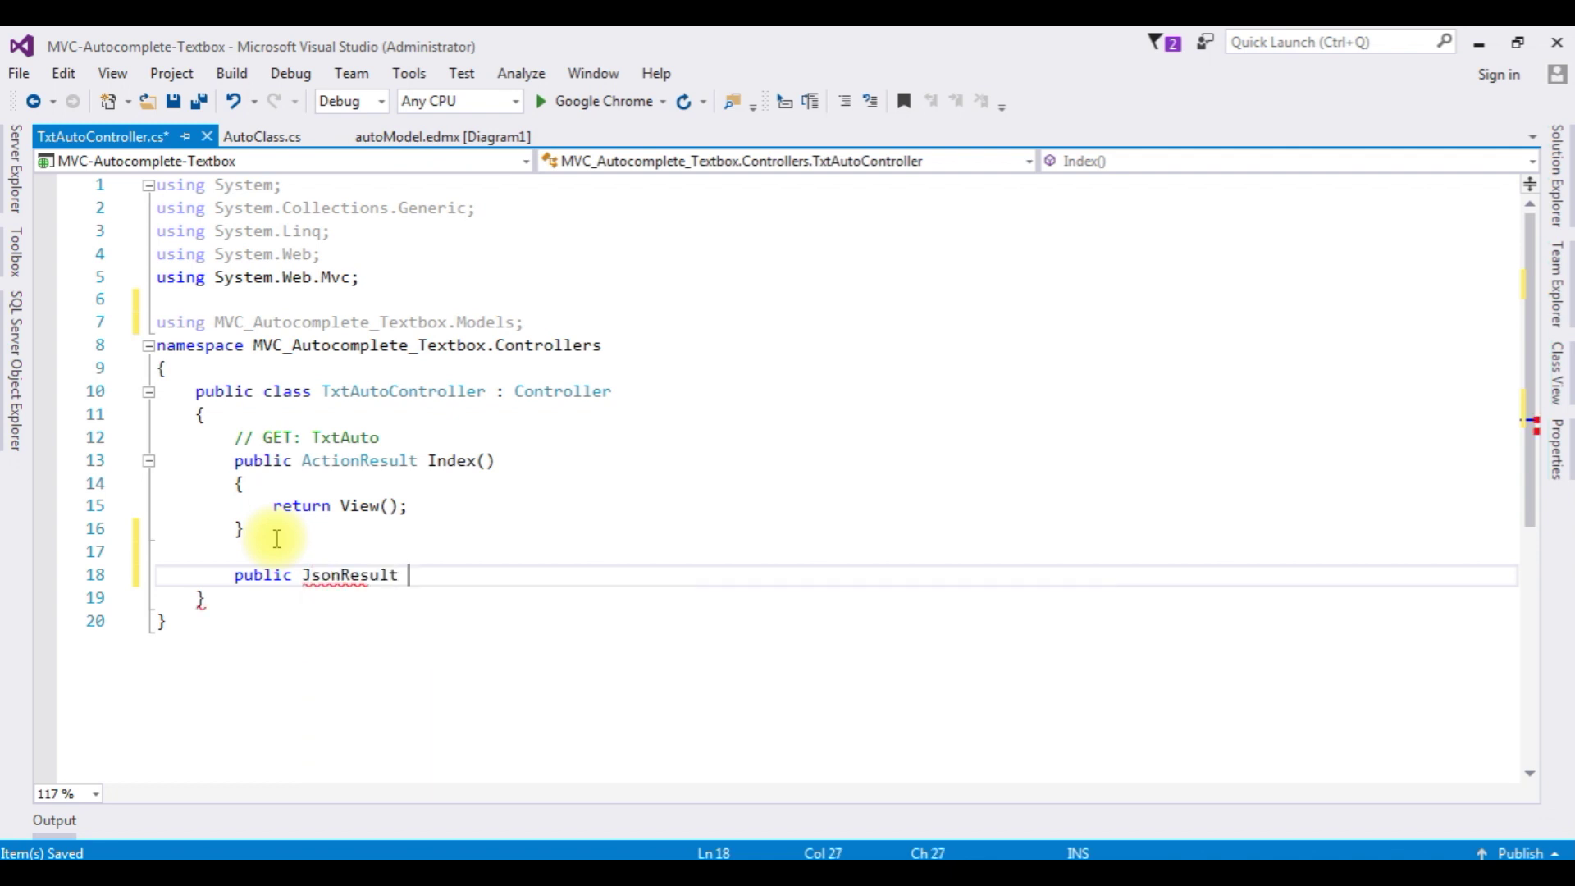
pyautogui.write('get')
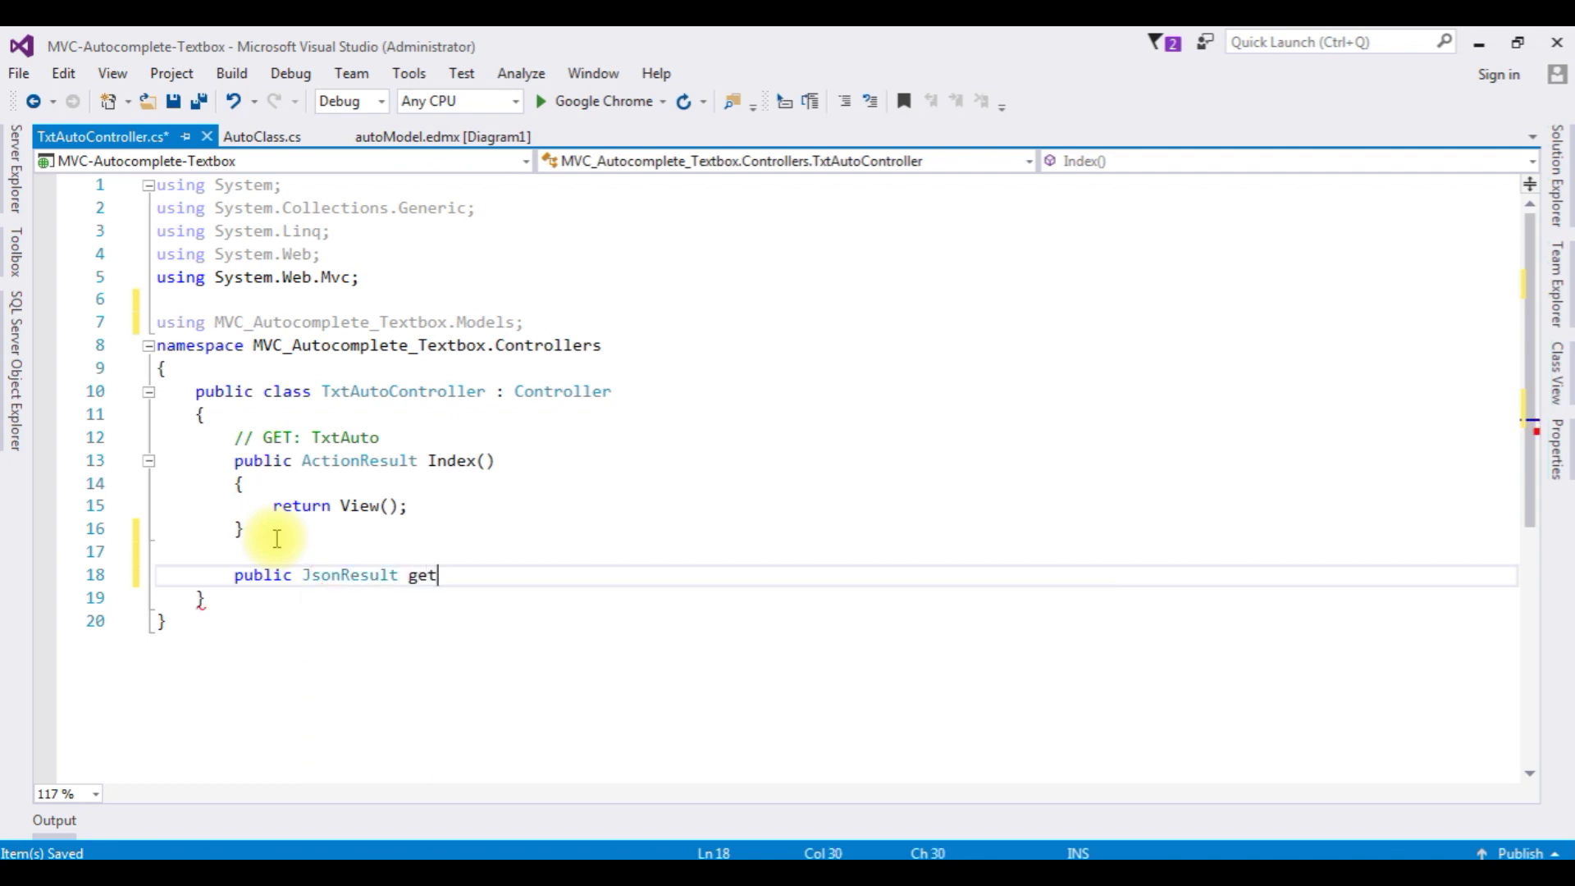
pyautogui.write('emp()')
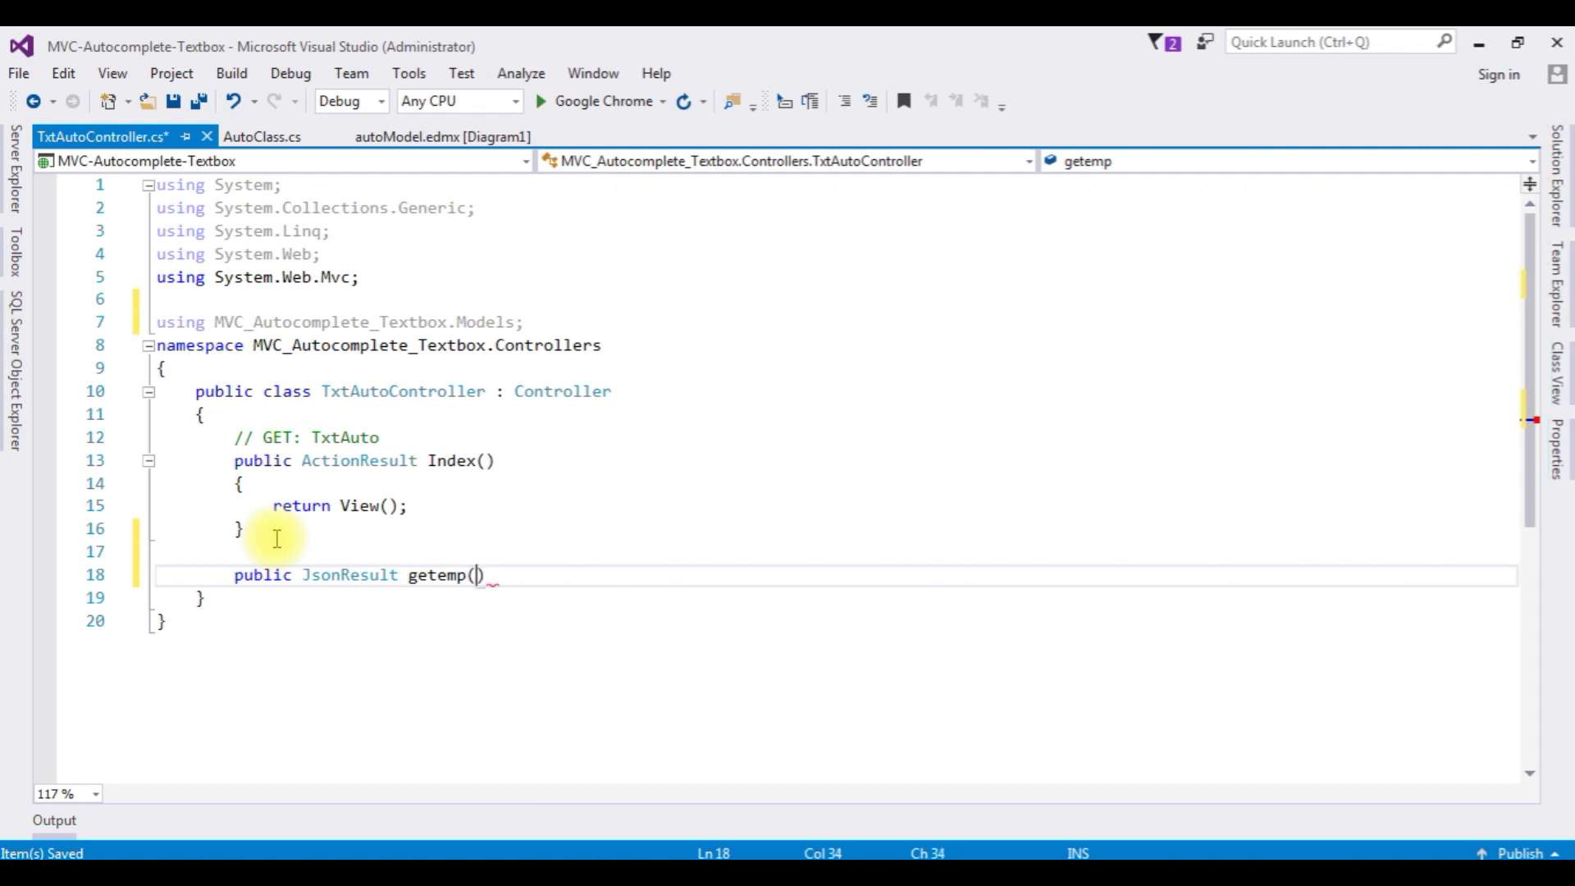
pyautogui.press('Return')
pyautogui.write('{}')
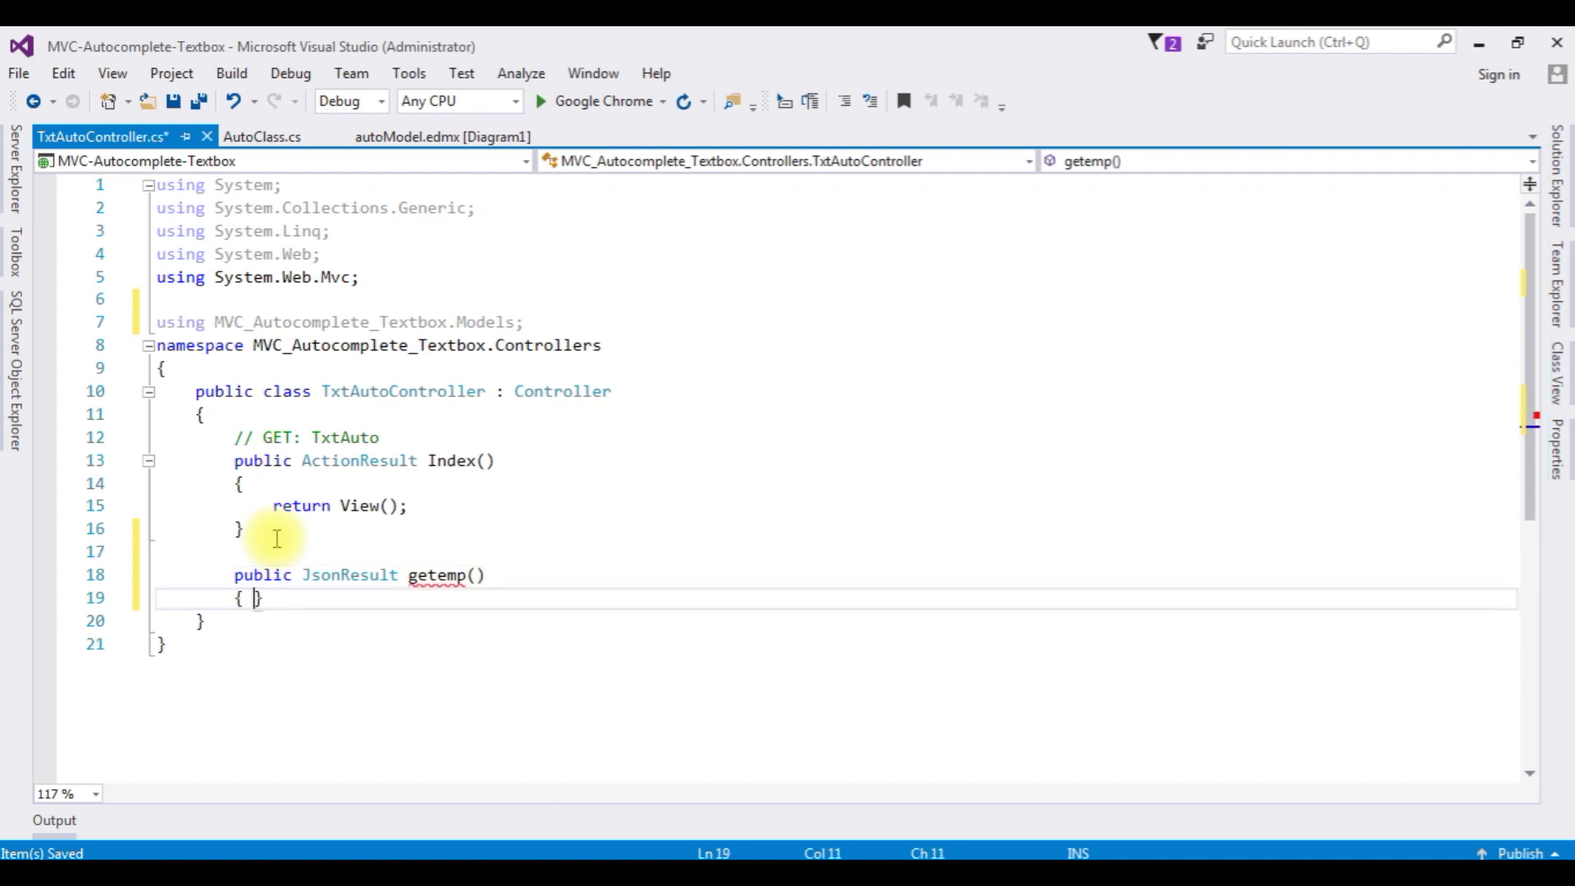
pyautogui.press('Return')
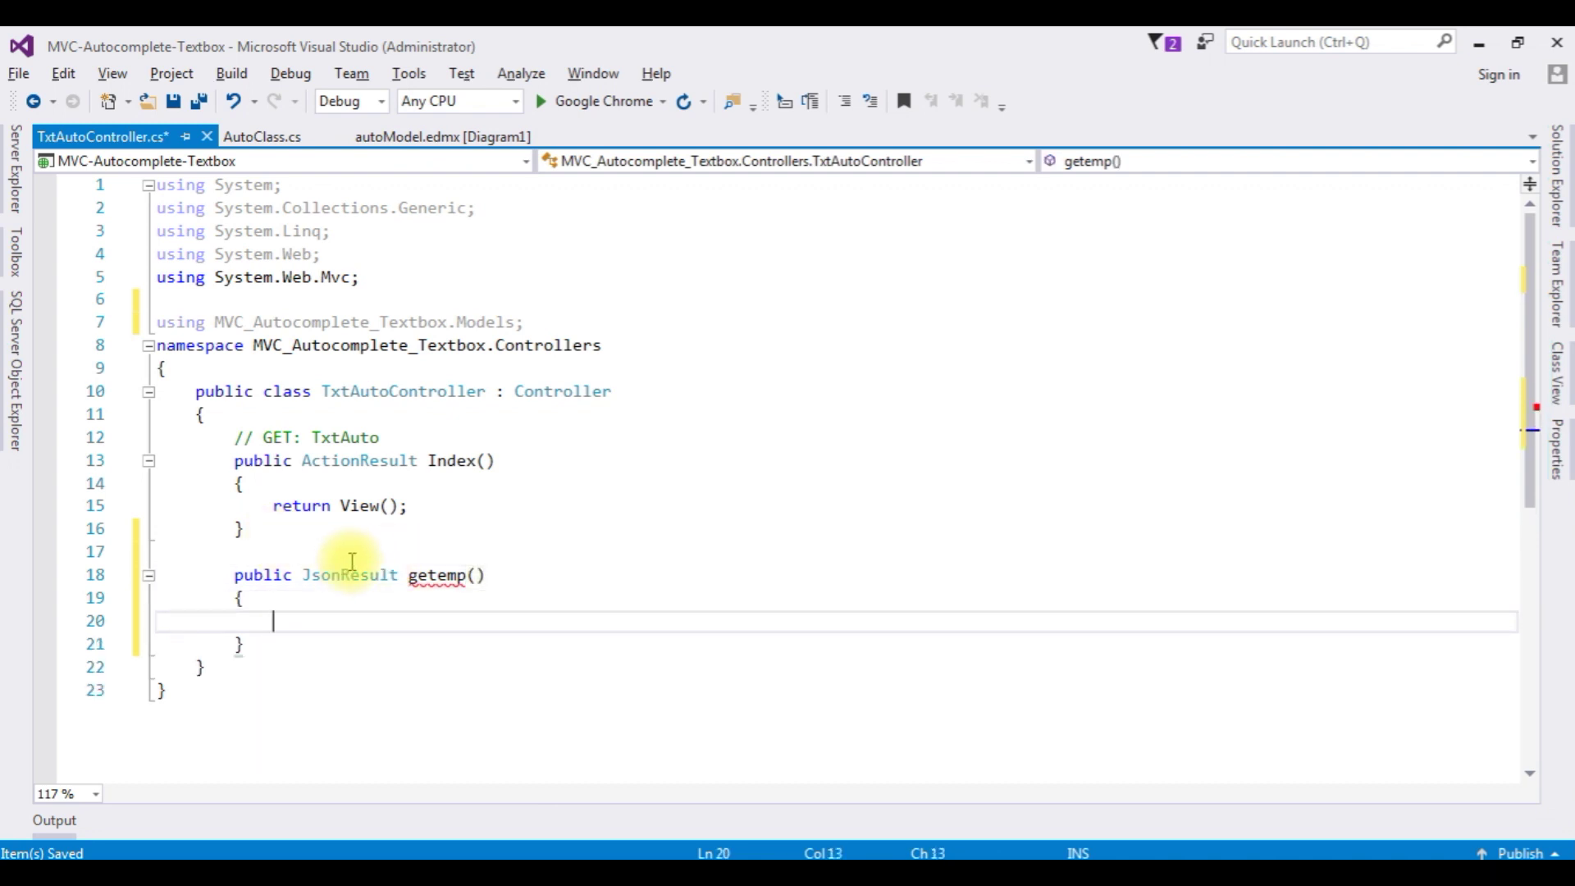
# Step: Mark getemp with [HttpPost] and give it a string ename parameter
pyautogui.click(234, 575)
pyautogui.press('Up')
pyautogui.press('Return')
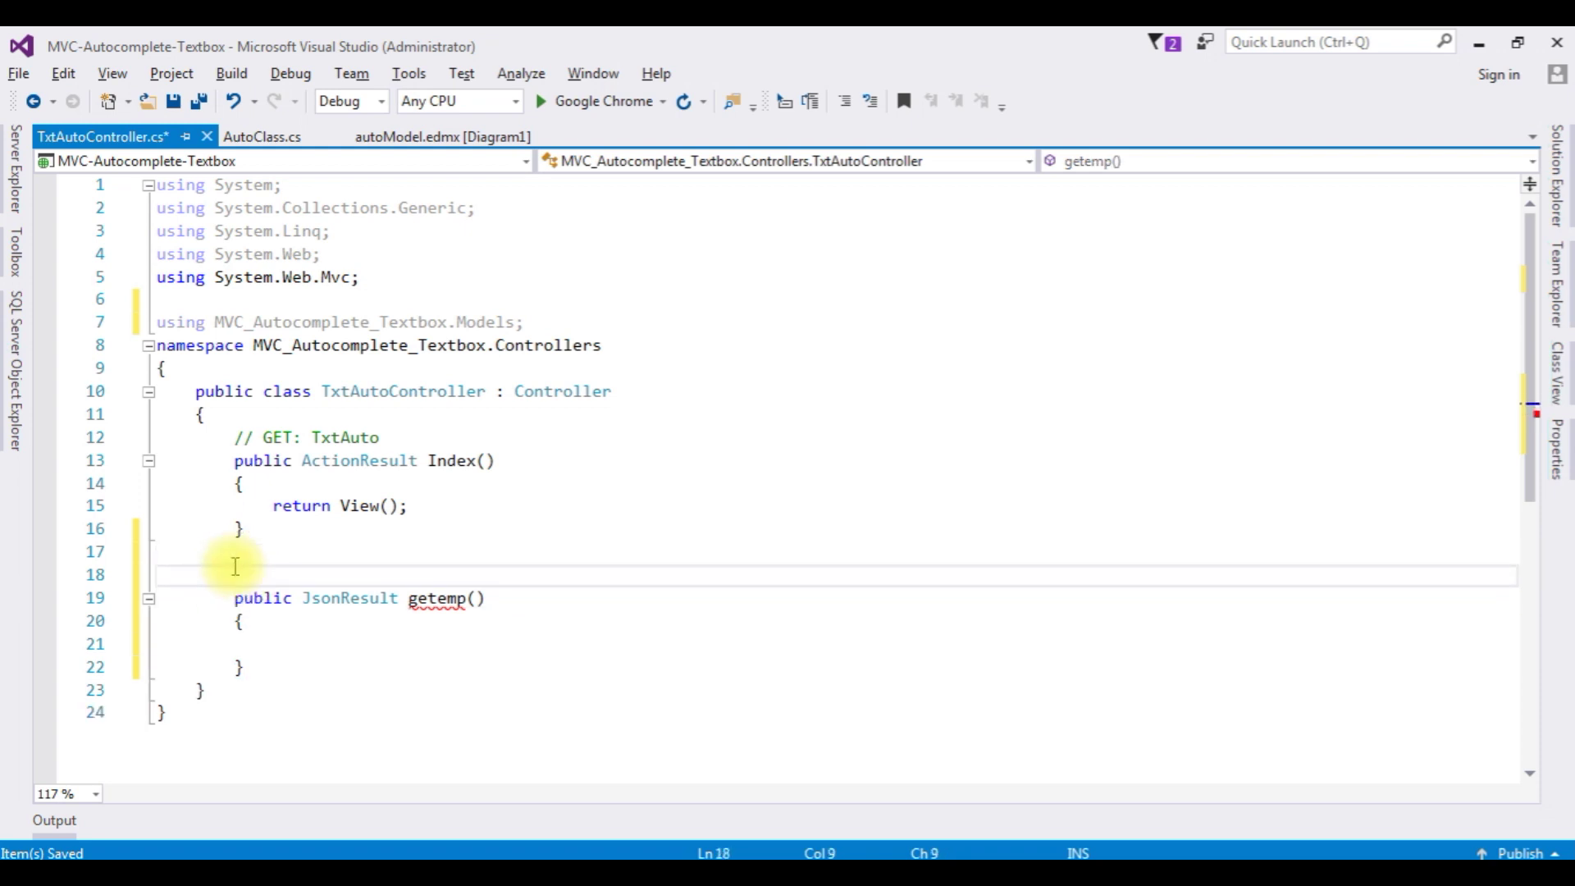
pyautogui.write('[htt')
pyautogui.press('Down')
pyautogui.press('Down')
pyautogui.press('Down')
pyautogui.press('Down')
pyautogui.press('Down')
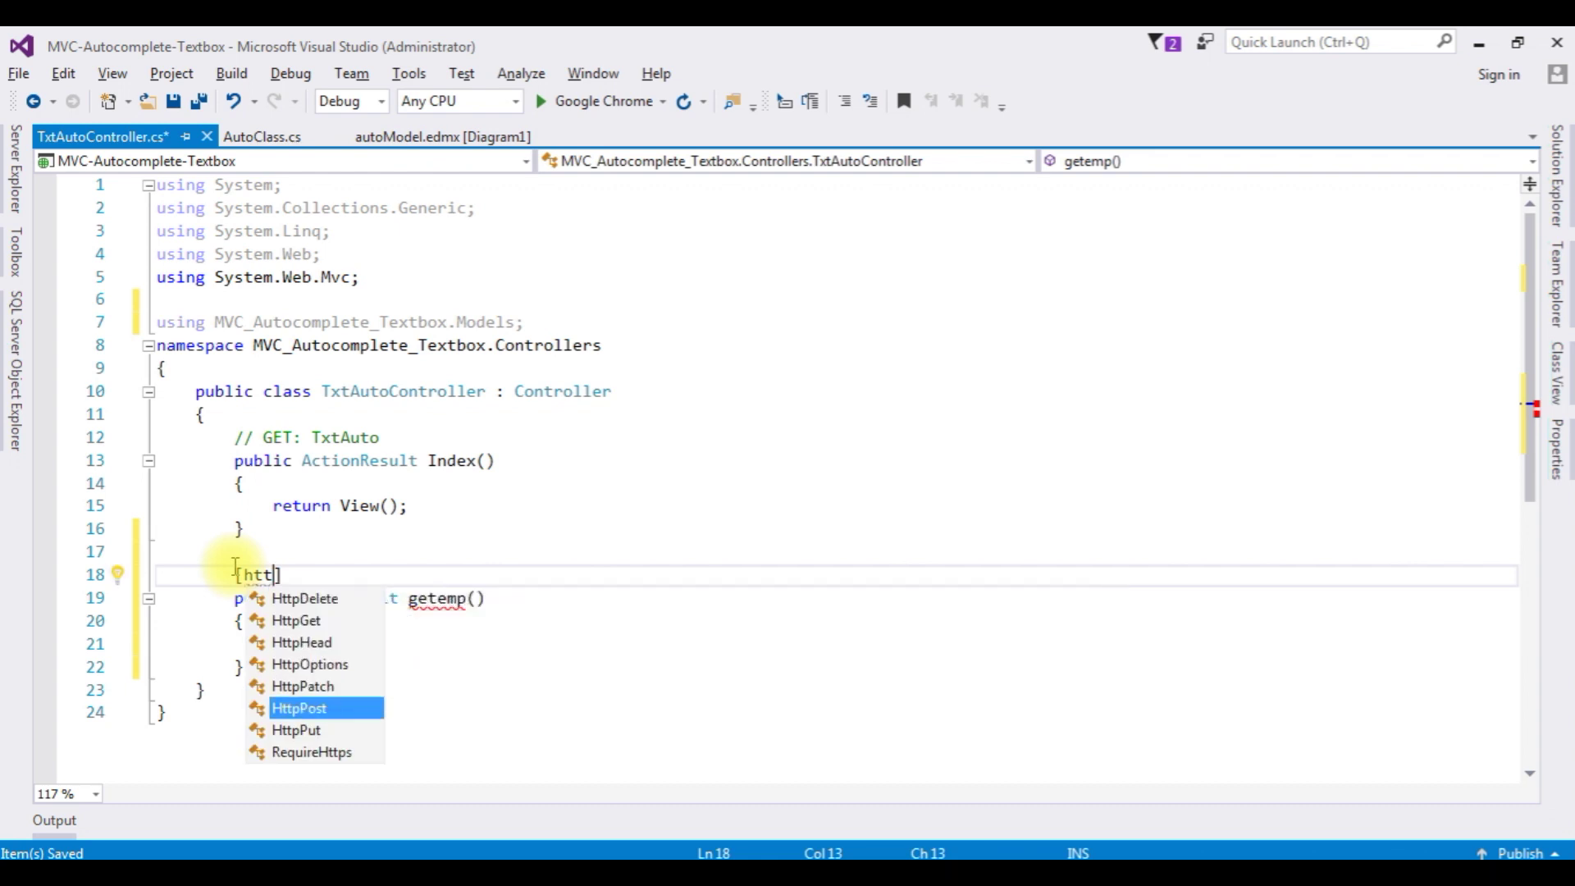
pyautogui.press('Tab')
pyautogui.press('Down')
pyautogui.press('End')
pyautogui.press('Left')
pyautogui.write('string ')
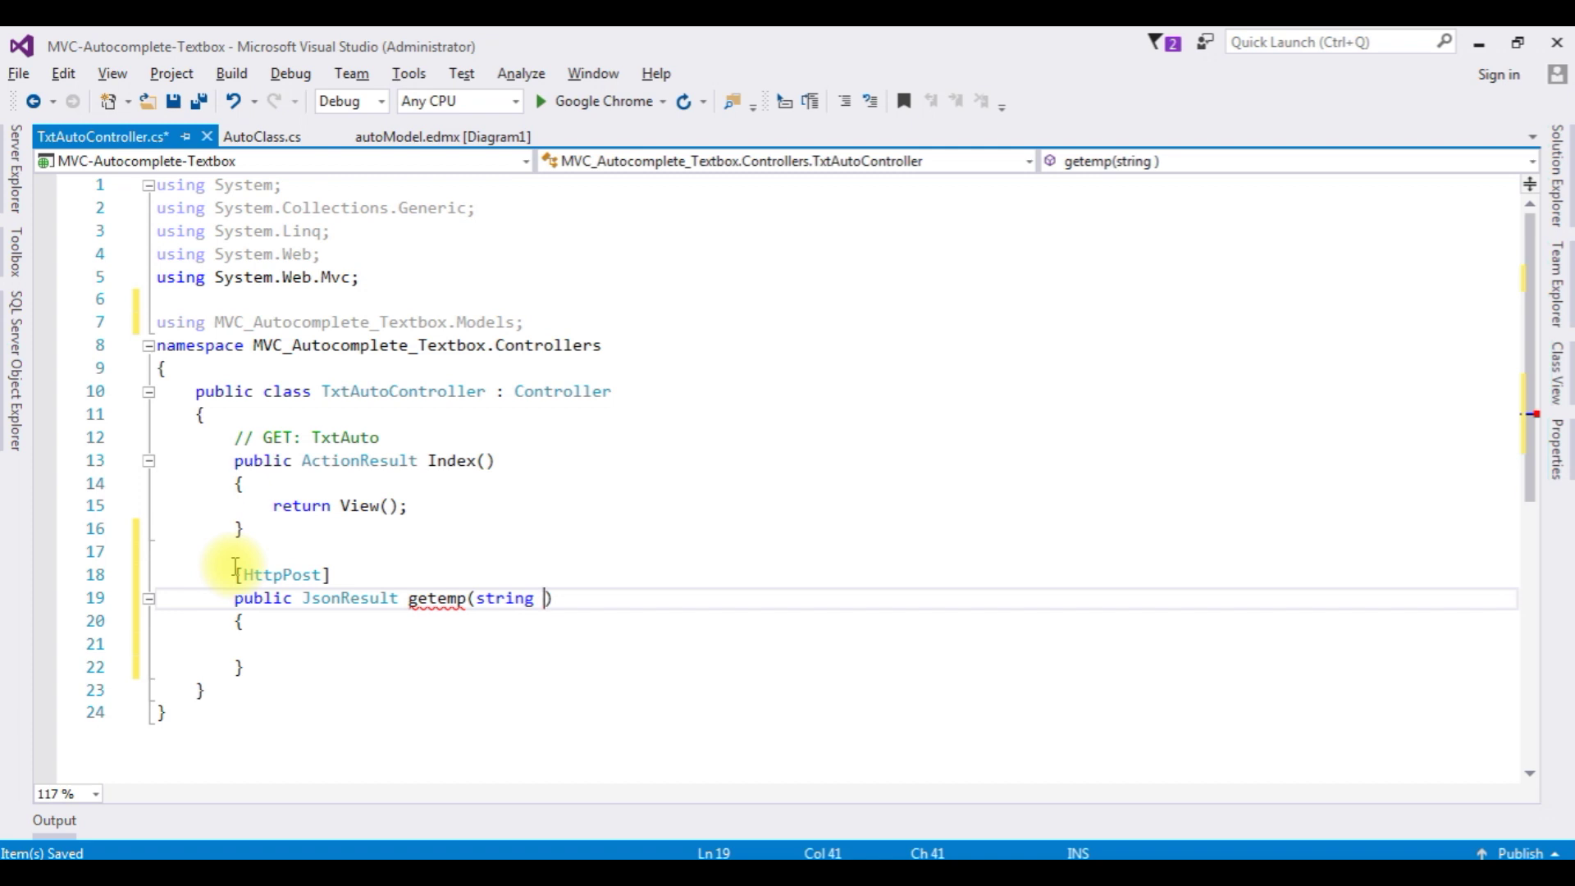
pyautogui.write('ename')
# Step: Write 'SampleDBEntities sd = new SampleDBEntities();' inside getemp
pyautogui.press('Down')
pyautogui.press('Down')
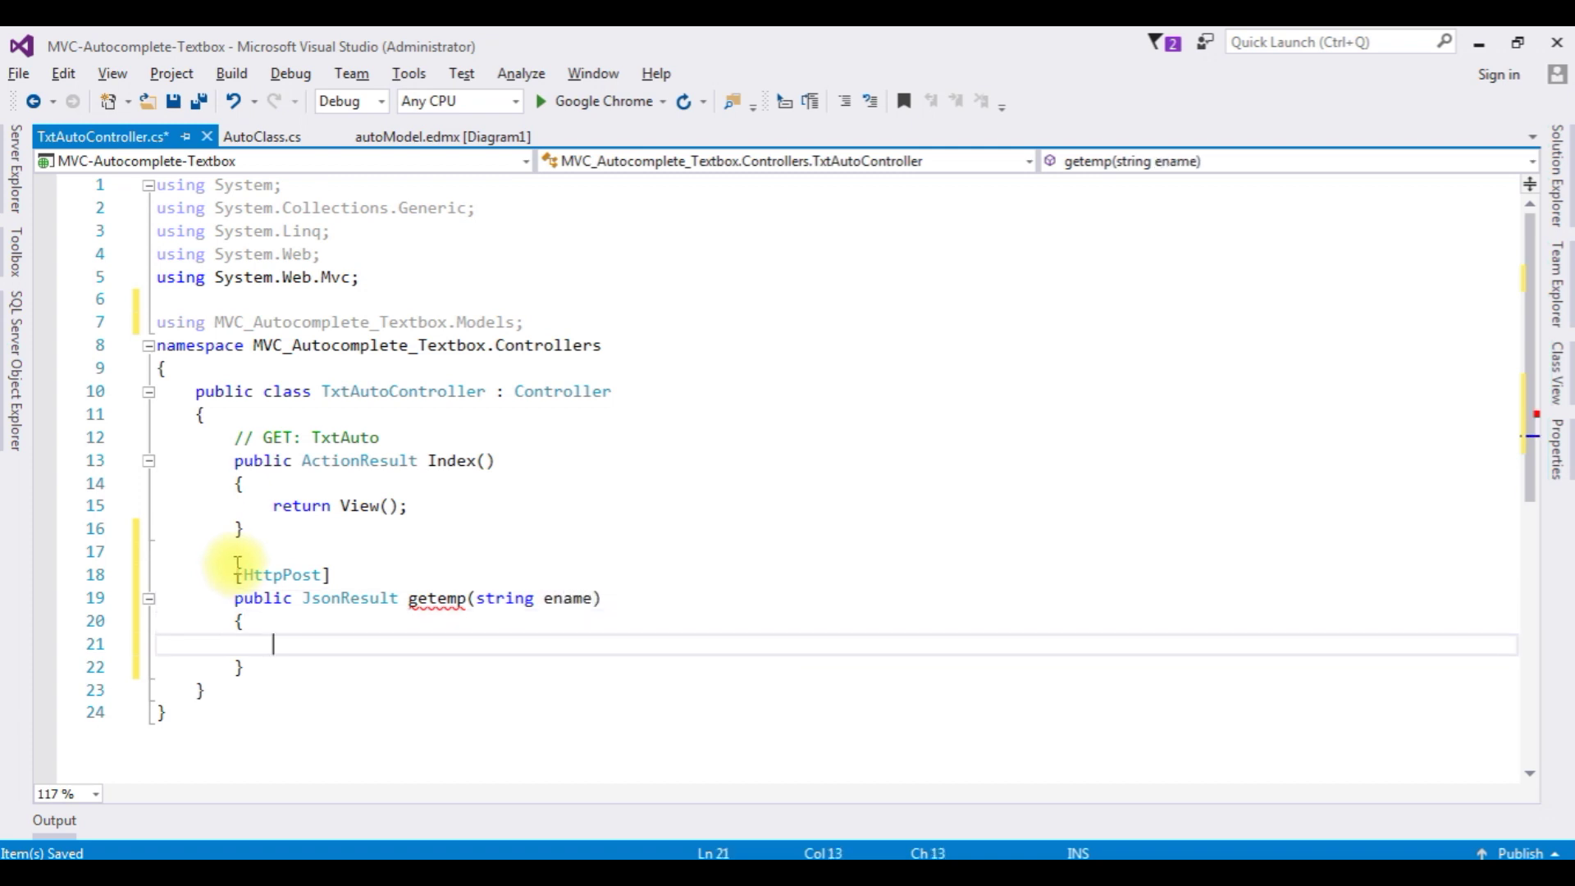
pyautogui.write('samp')
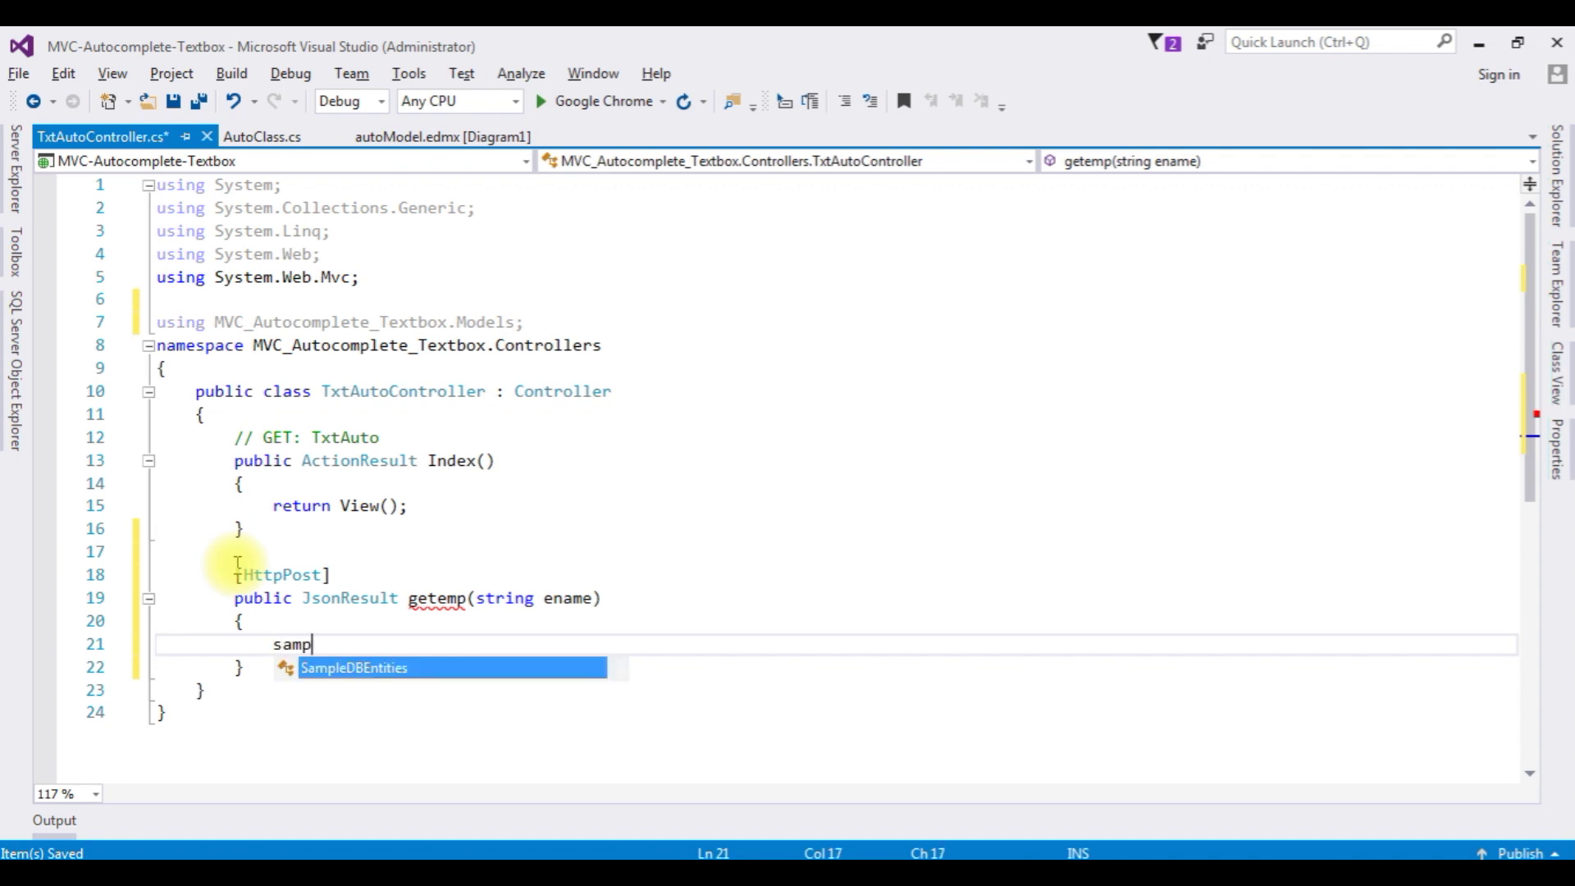
pyautogui.press('space')
pyautogui.write('sd=')
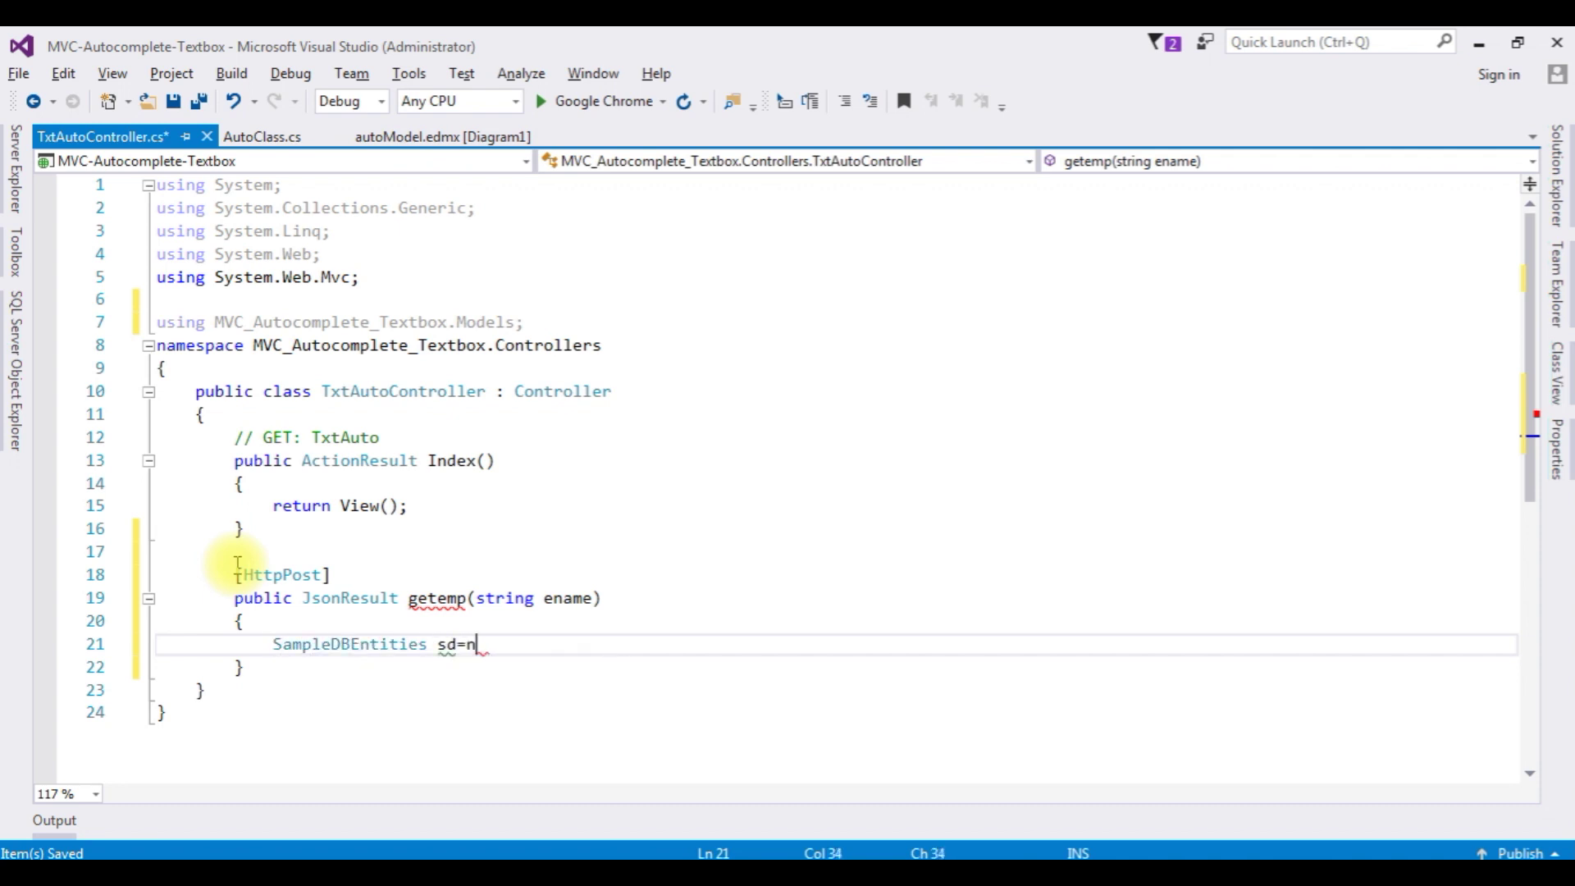
pyautogui.write('new sam')
pyautogui.press('Tab')
pyautogui.write('()')
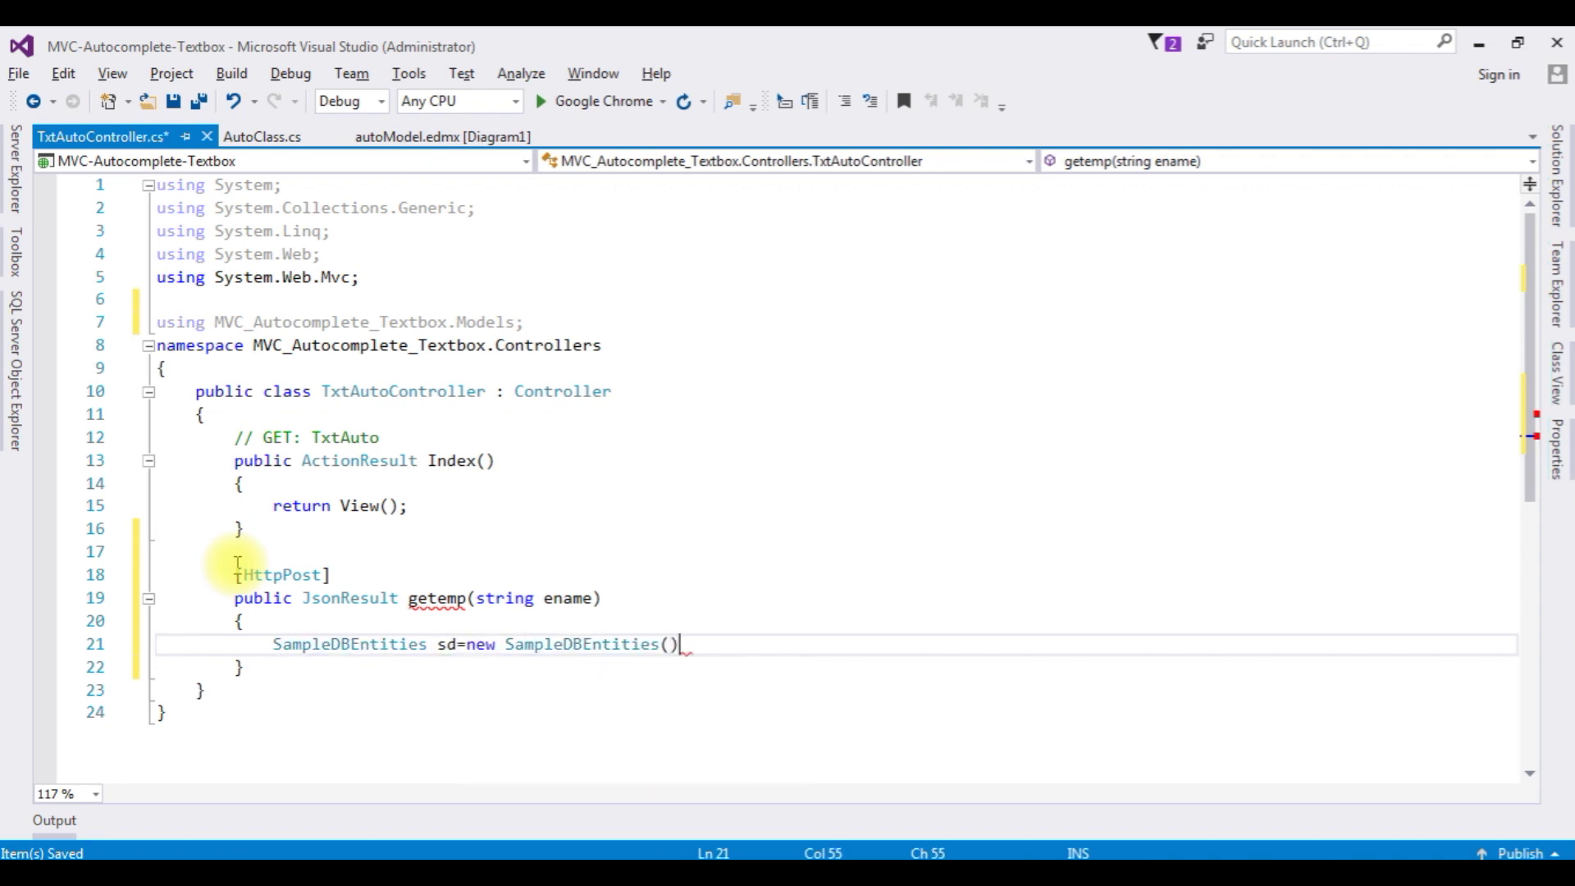
pyautogui.write(';')
pyautogui.press('Return')
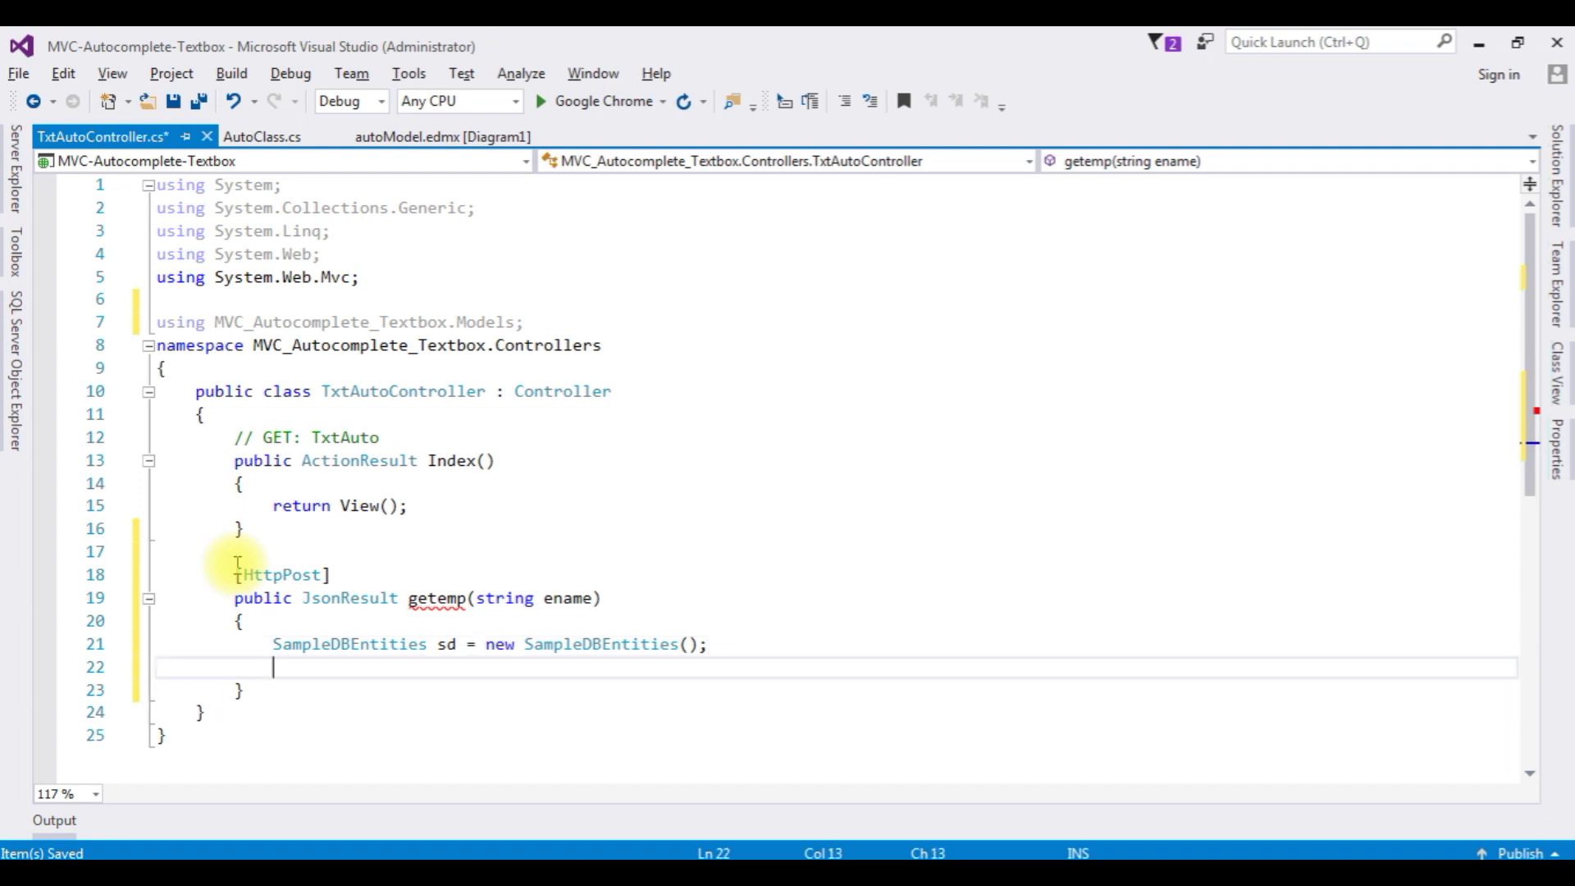
pyautogui.write('var ')
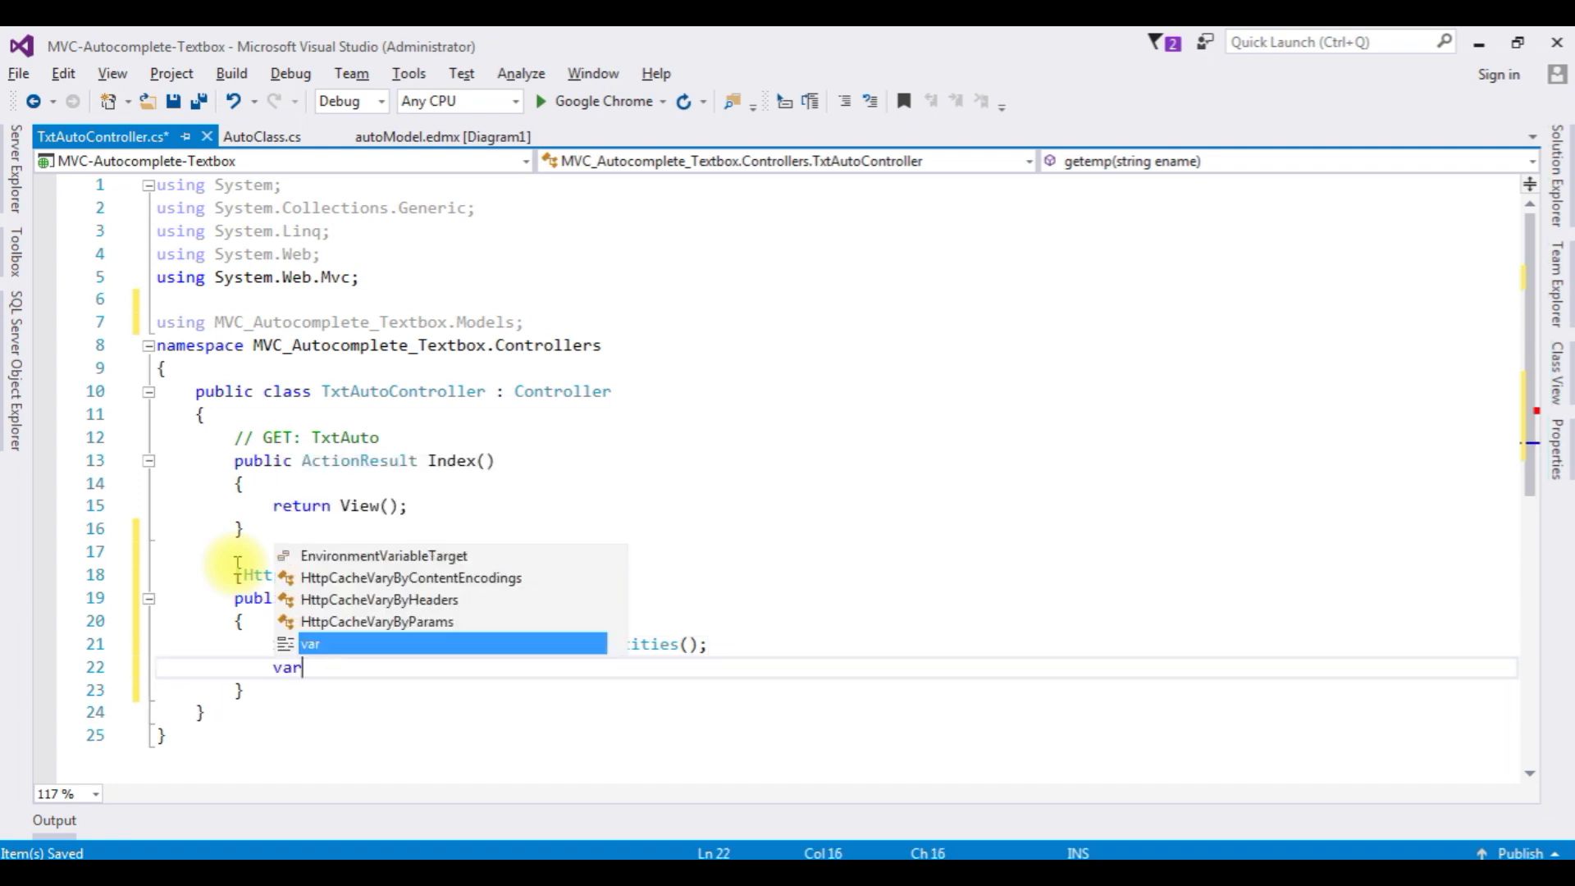
pyautogui.write('emp=')
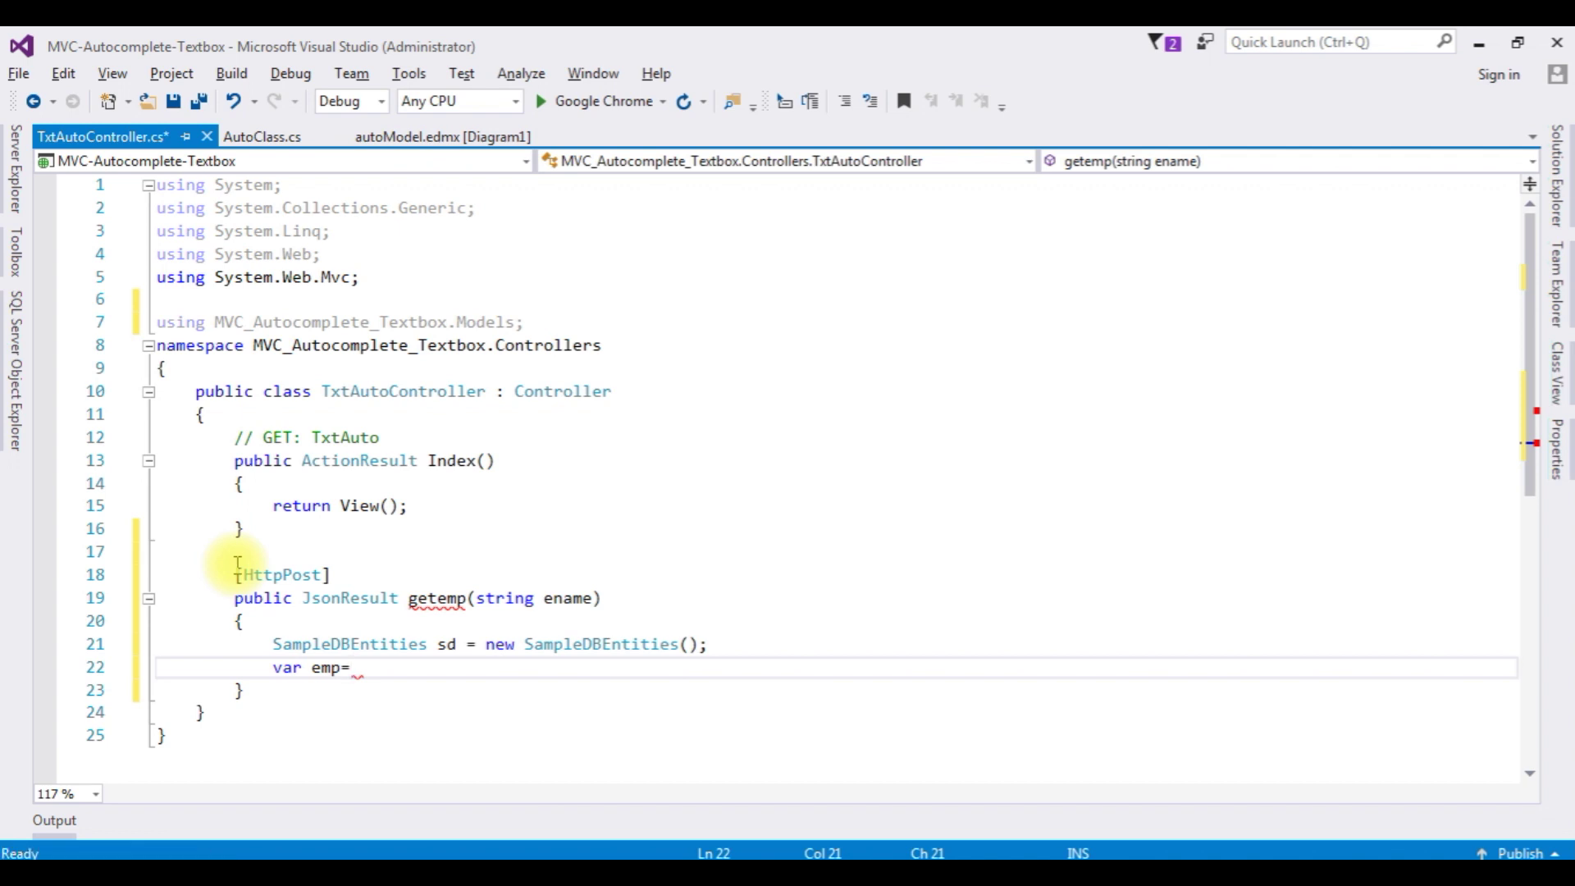
pyautogui.write('(')
pyautogui.write('from x in sd')
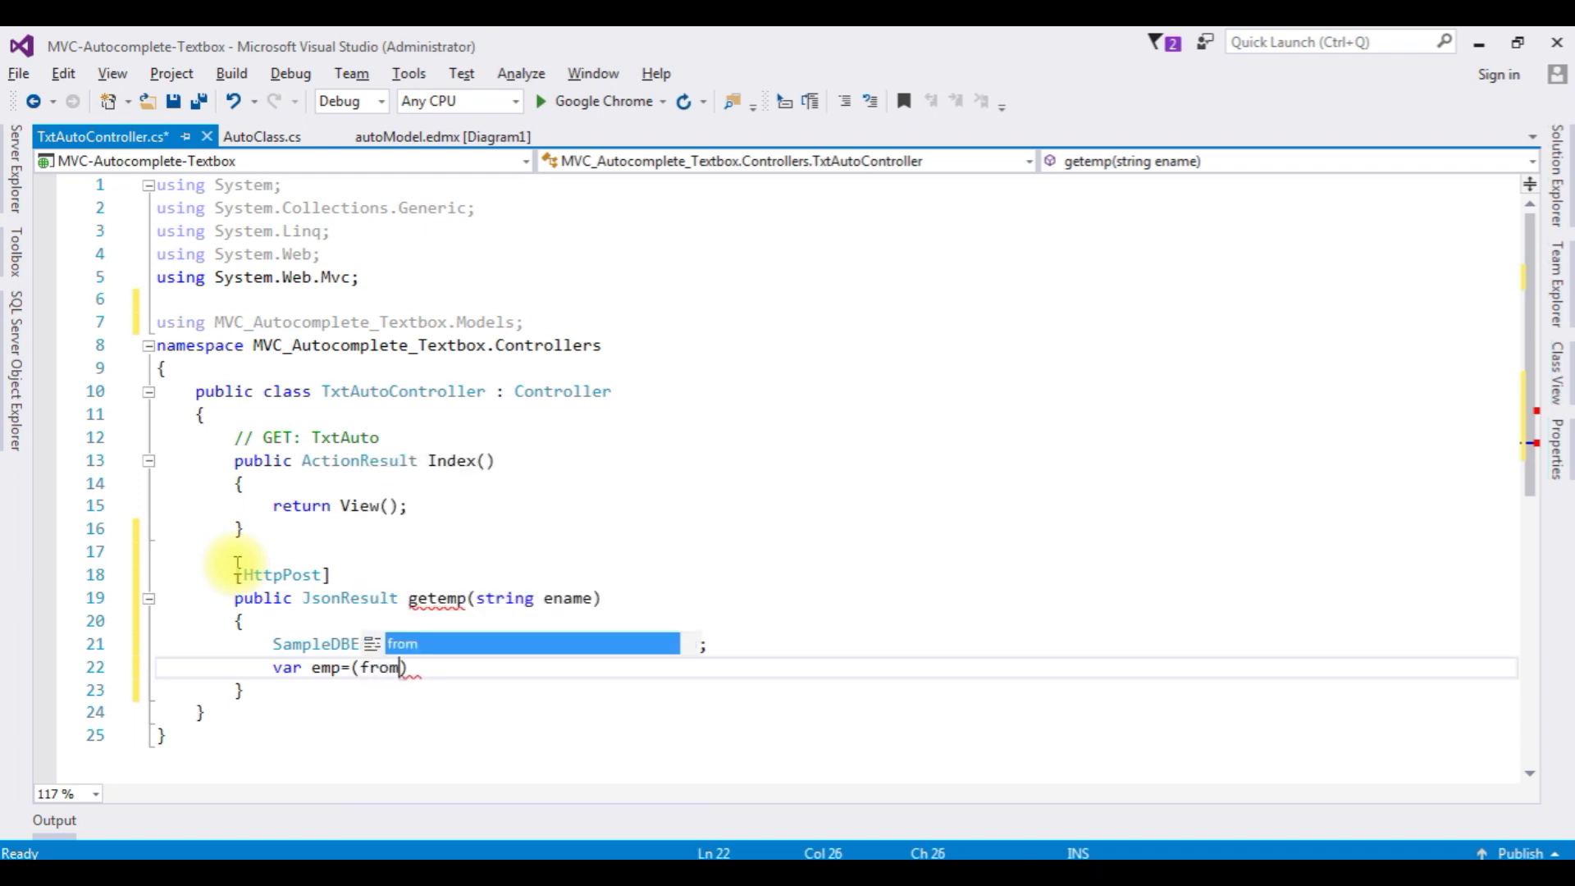
pyautogui.write('.')
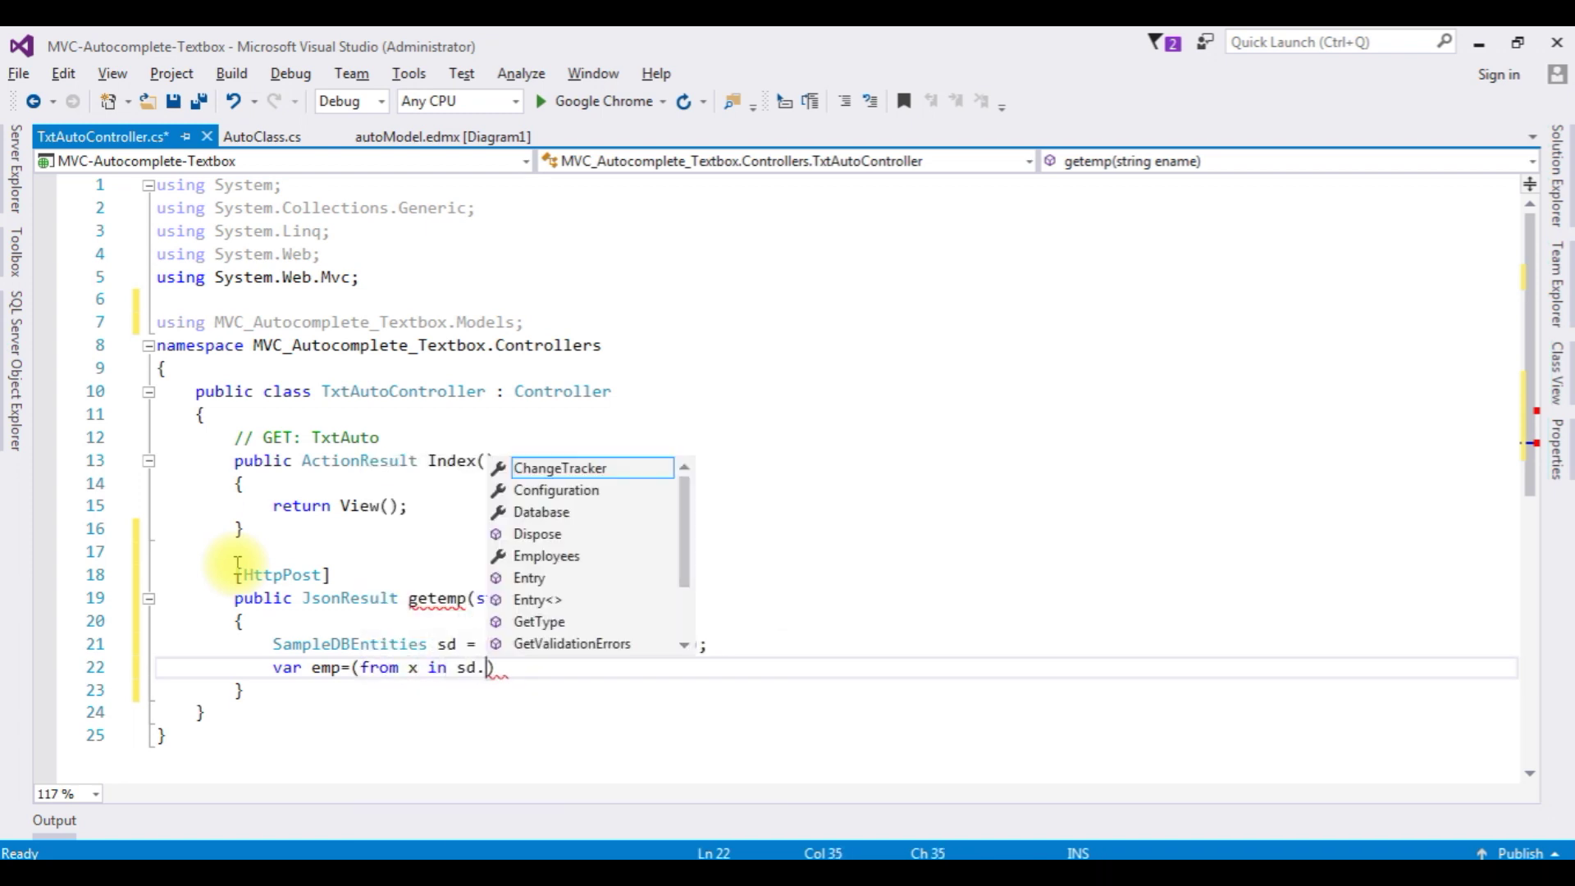
# Step: Write the query filtering sd.Employees to those whose Name StartsWith ename
pyautogui.press('Down')
pyautogui.press('Down')
pyautogui.press('Down')
pyautogui.press('Escape')
pyautogui.write('Employees')
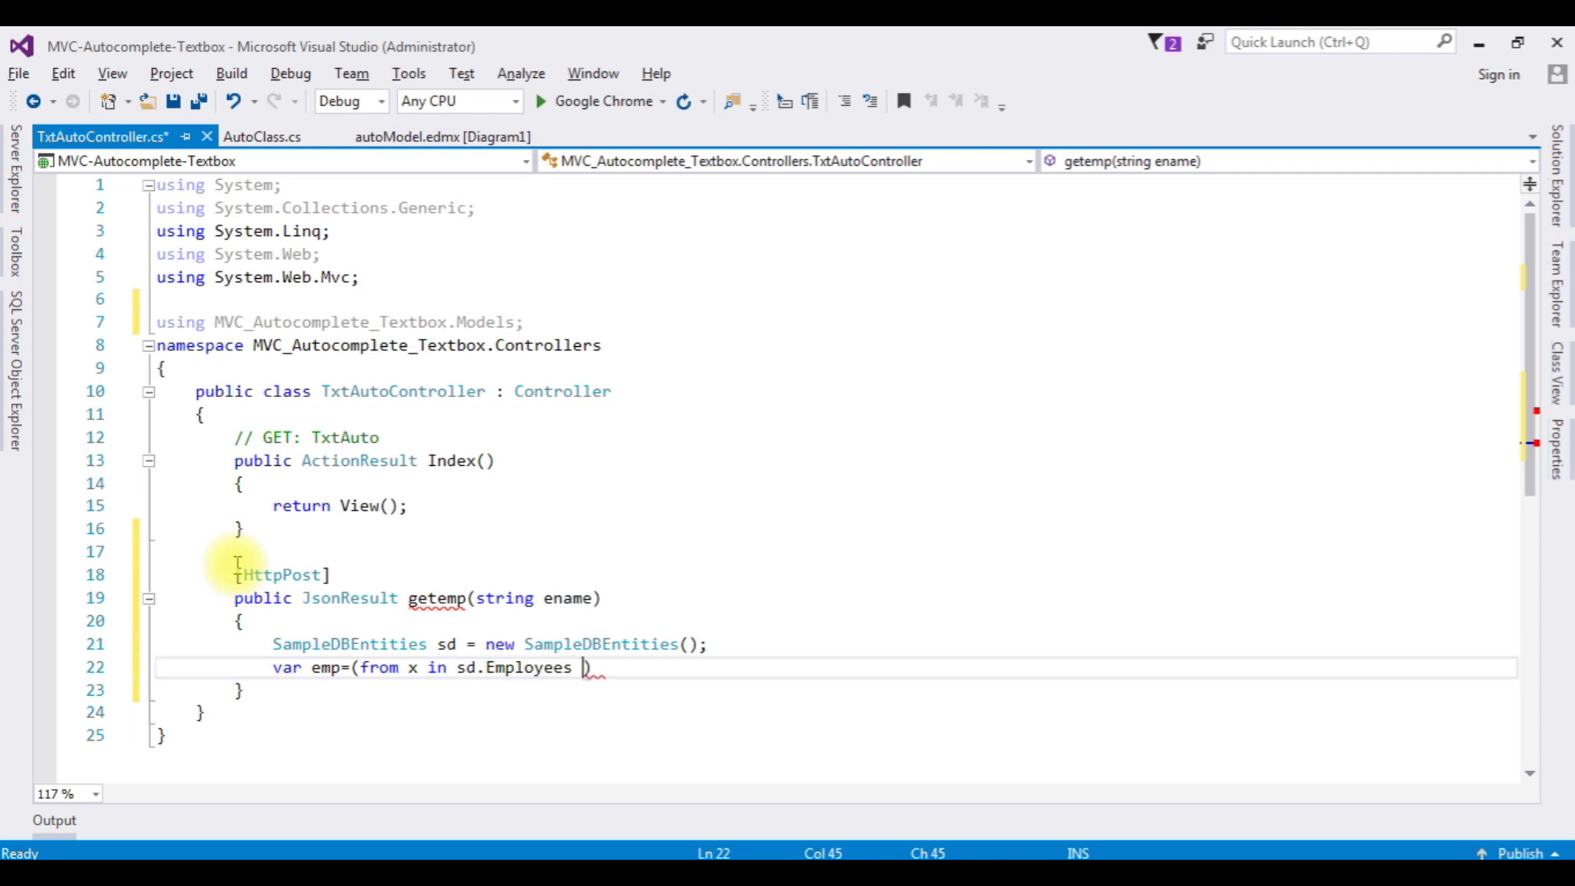
pyautogui.write(' where x')
pyautogui.write('.')
pyautogui.press('Down')
pyautogui.press('Down')
pyautogui.press('Down')
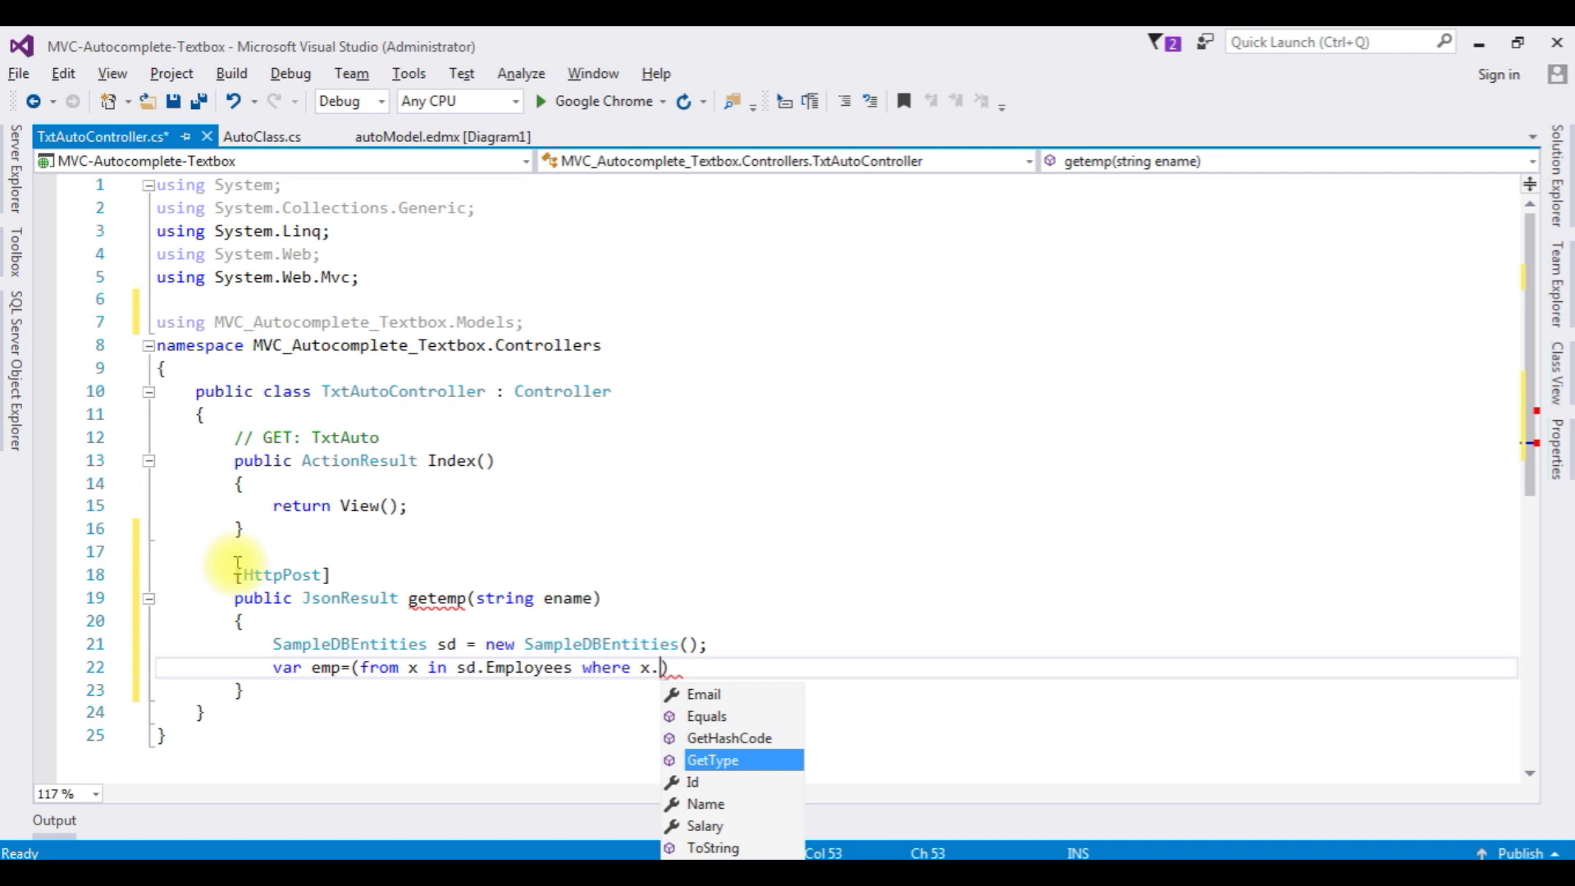
pyautogui.press('Down')
pyautogui.press('Down')
pyautogui.press('Return')
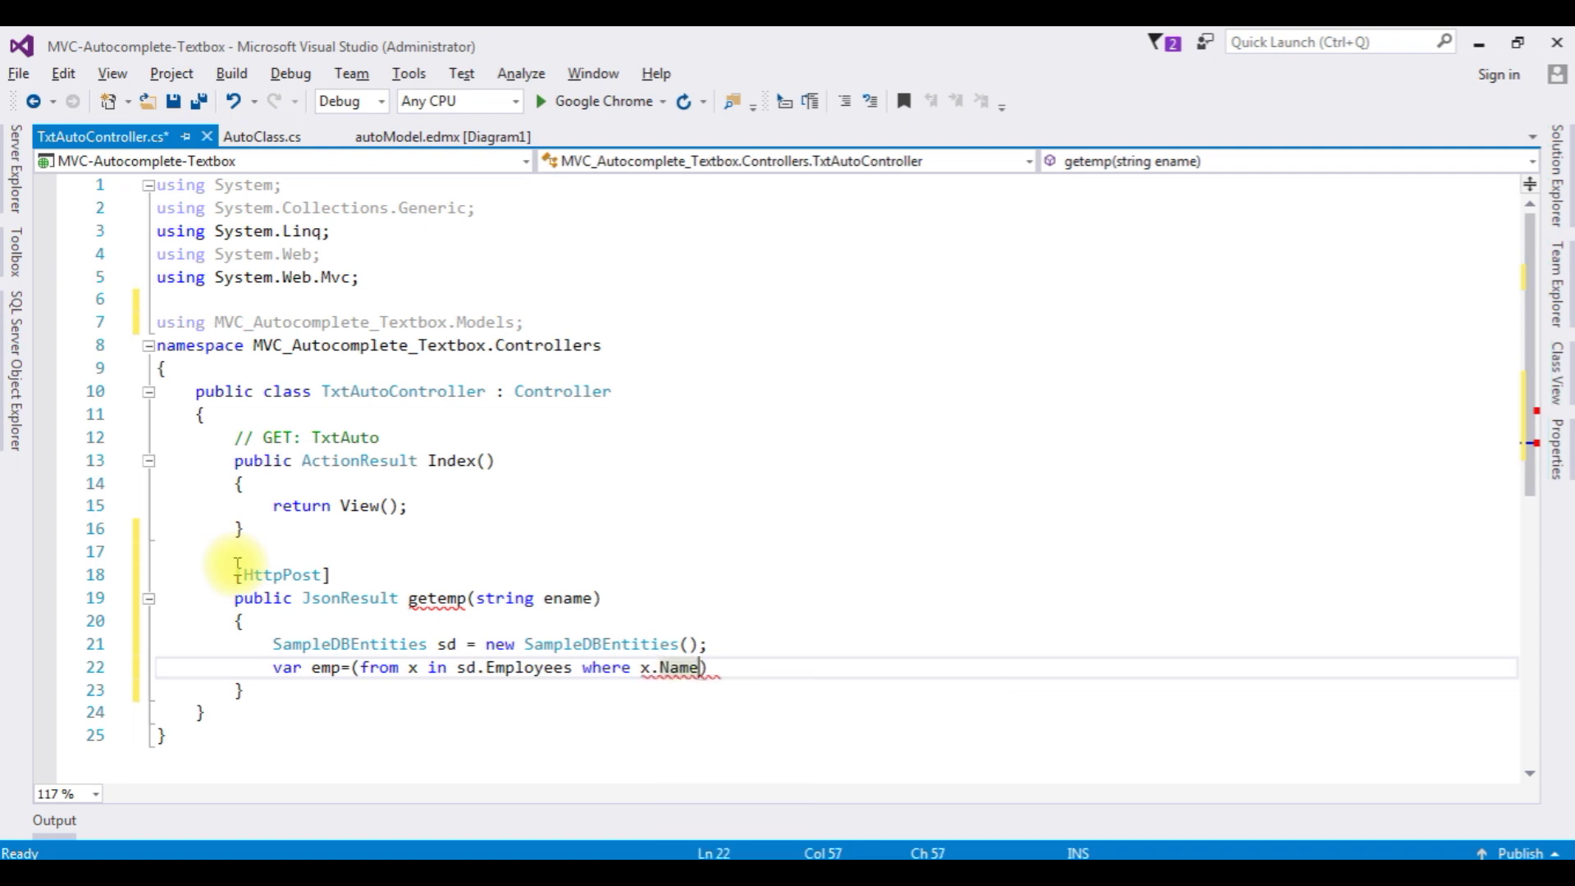
pyautogui.write('.')
pyautogui.write('st')
pyautogui.write('a')
pyautogui.press('Tab')
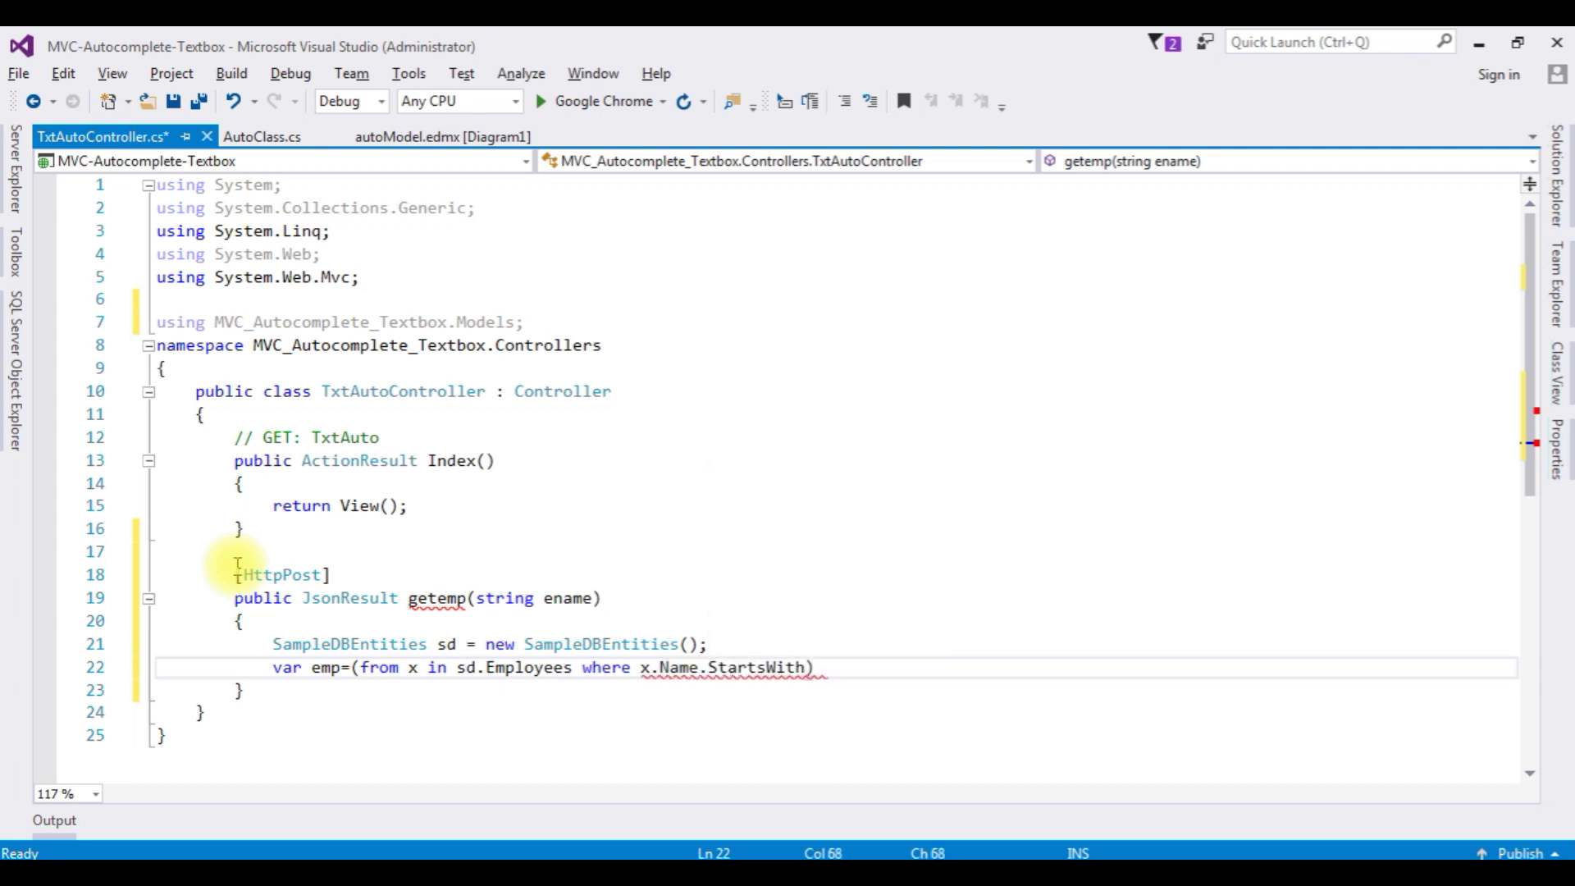
pyautogui.write('(')
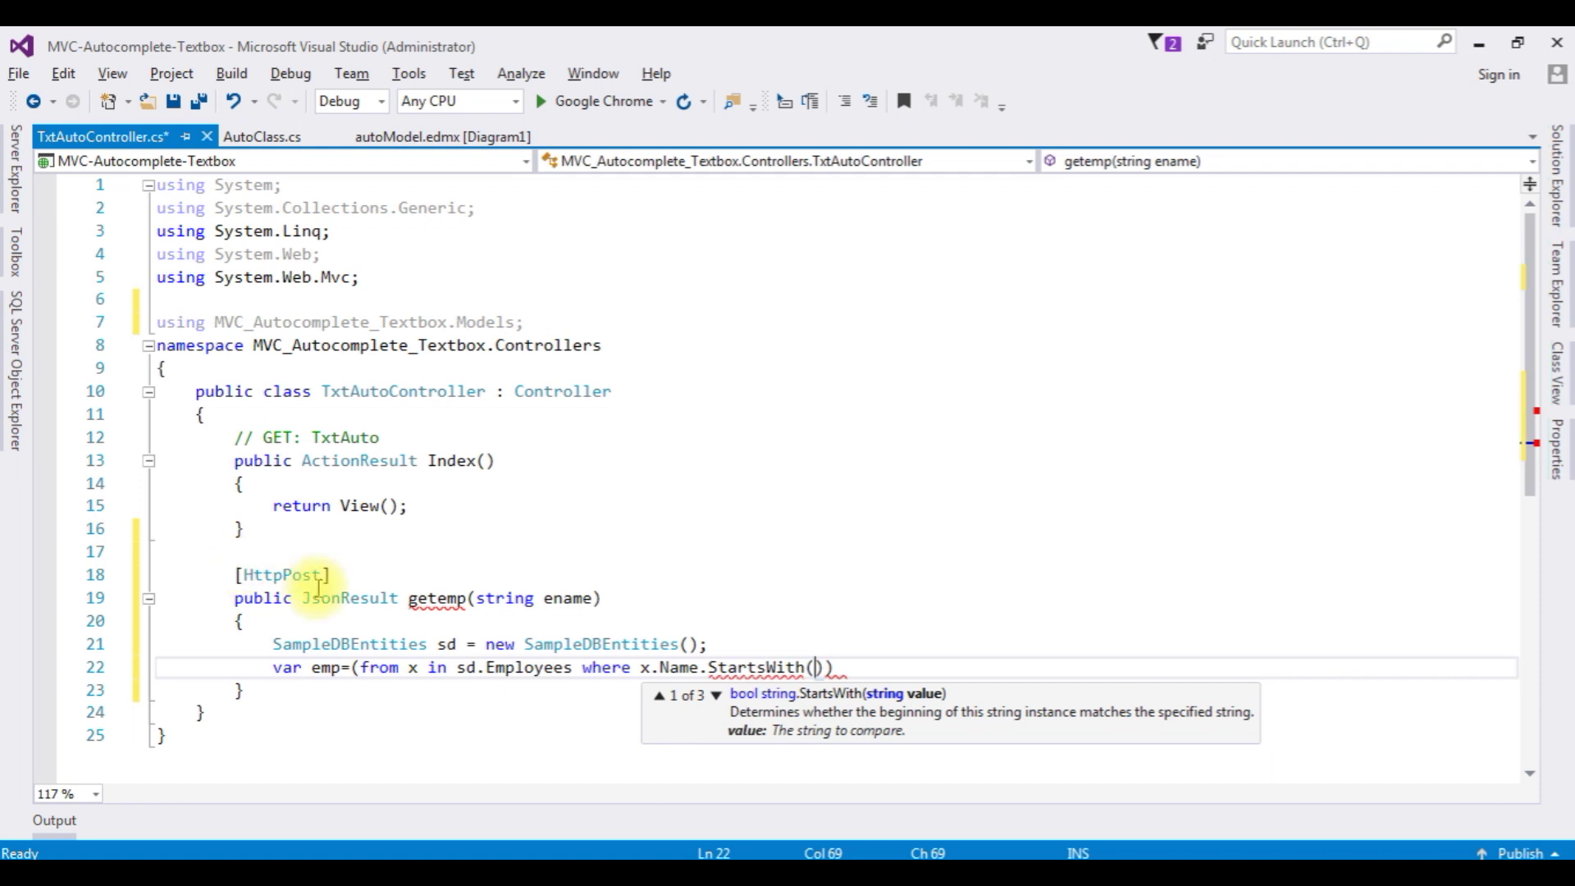
pyautogui.doubleClick(566, 598)
pyautogui.hotkey('ctrl', 'c')
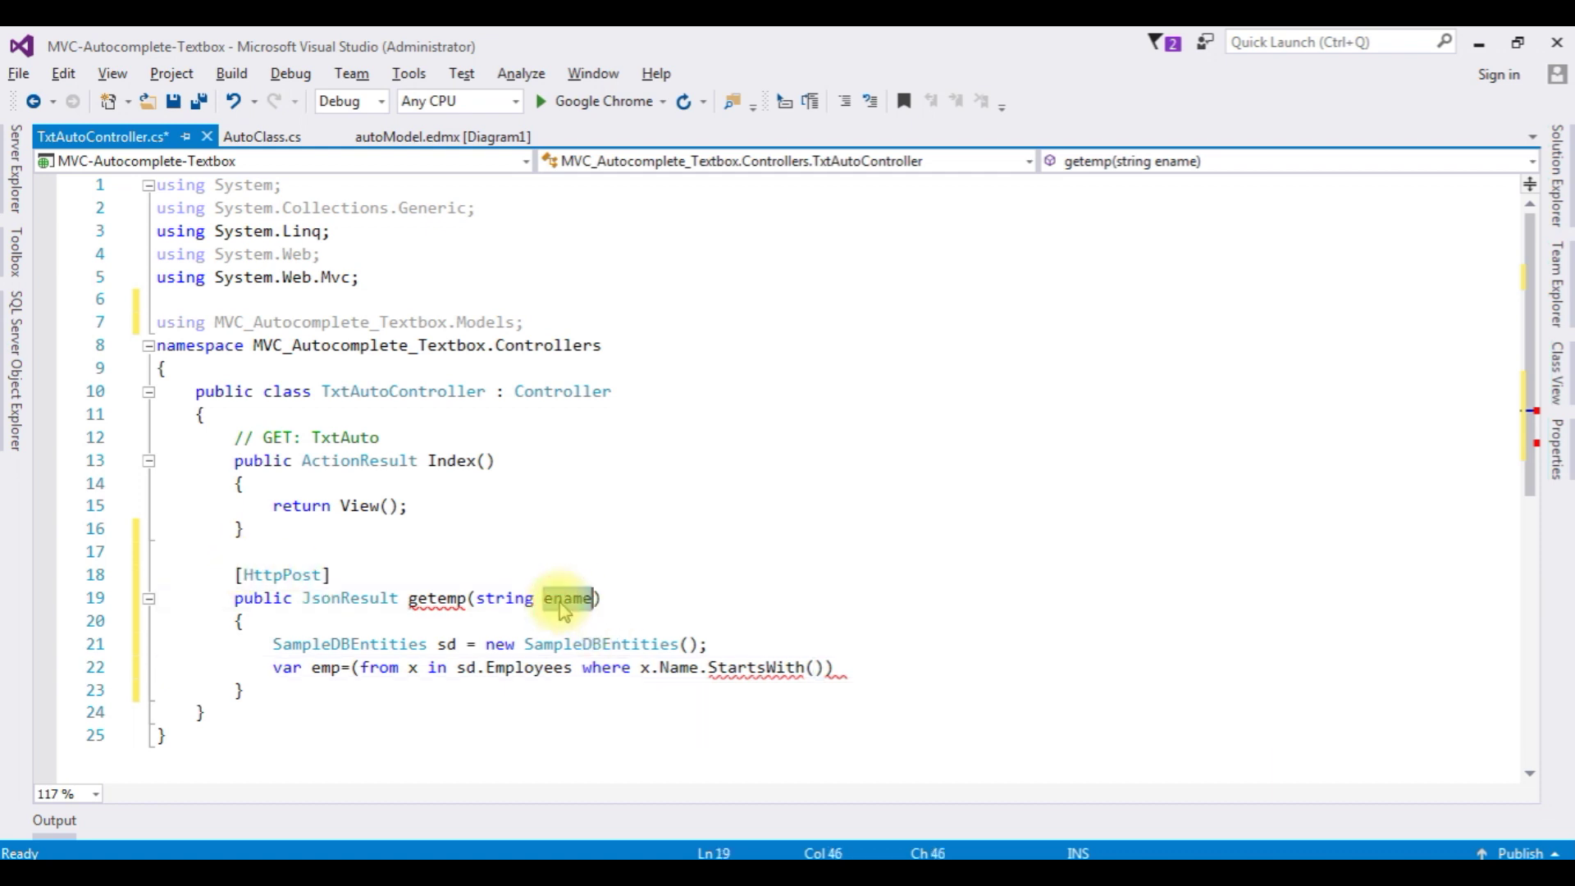
pyautogui.click(812, 667)
pyautogui.hotkey('ctrl', 'v')
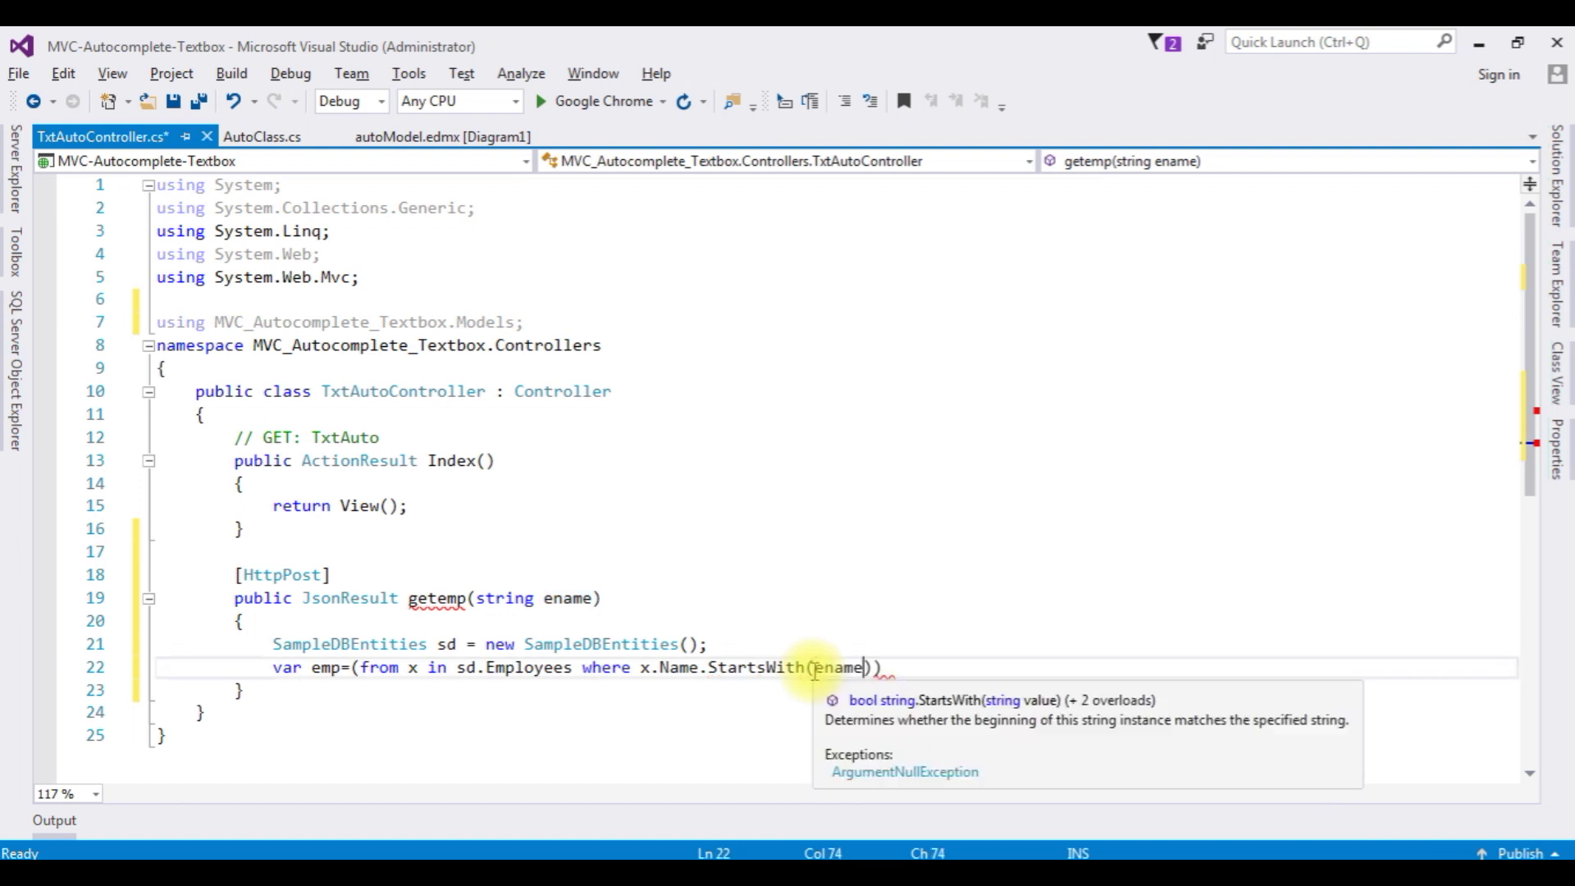
pyautogui.press('Right')
pyautogui.write('select')
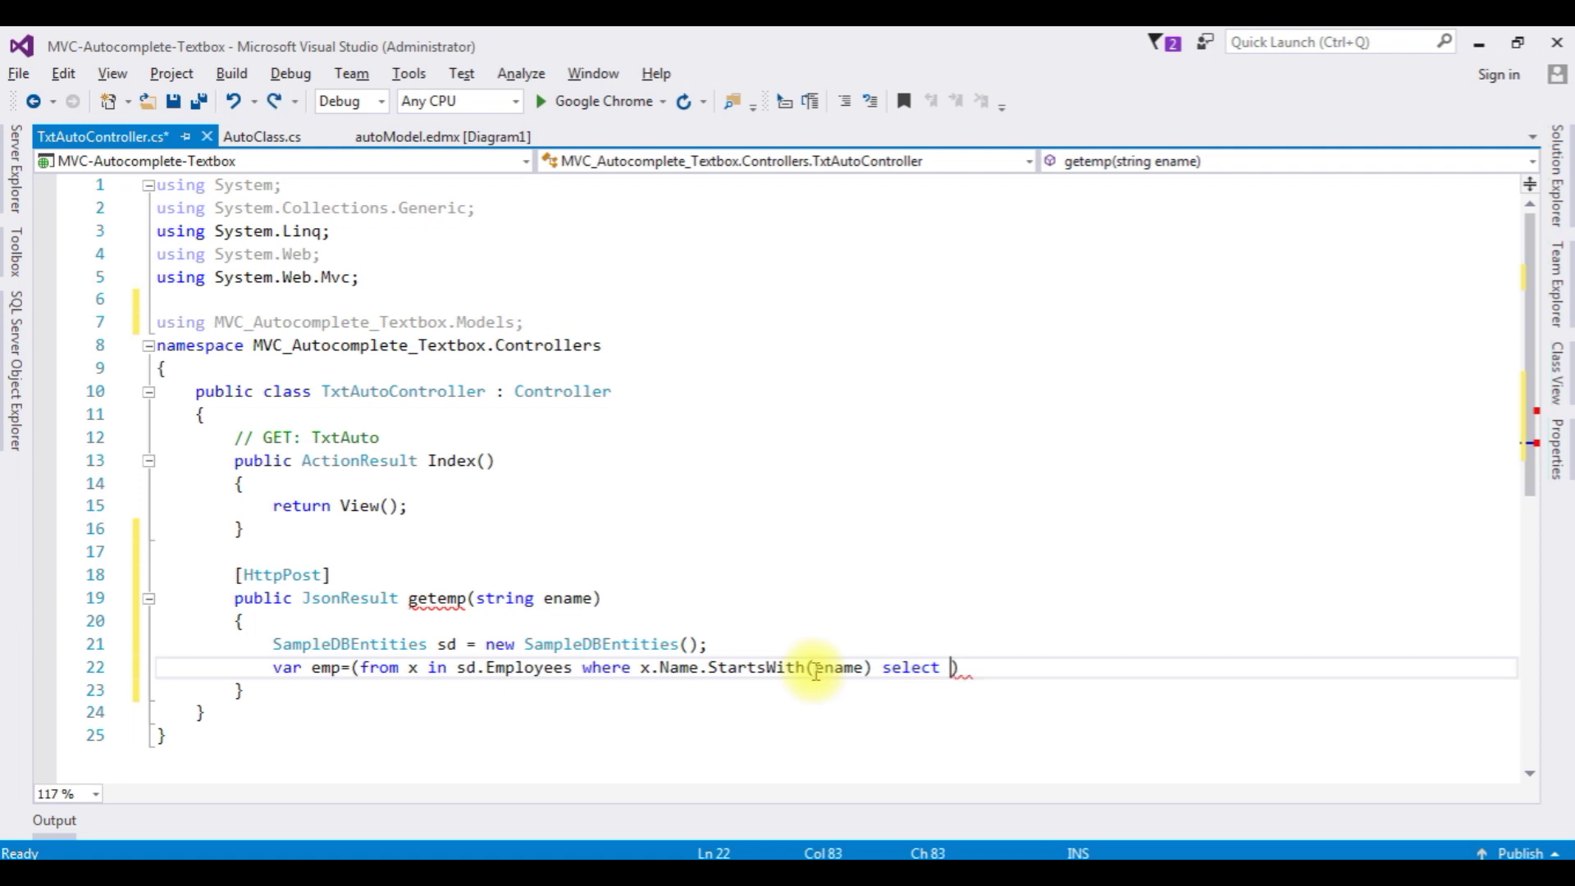
pyautogui.write(' new {')
pyautogui.write(' }')
# Step: Select each employee as new { label = x.Name } and finish with ToList()
pyautogui.press('Left')
pyautogui.press('Left')
pyautogui.write('label')
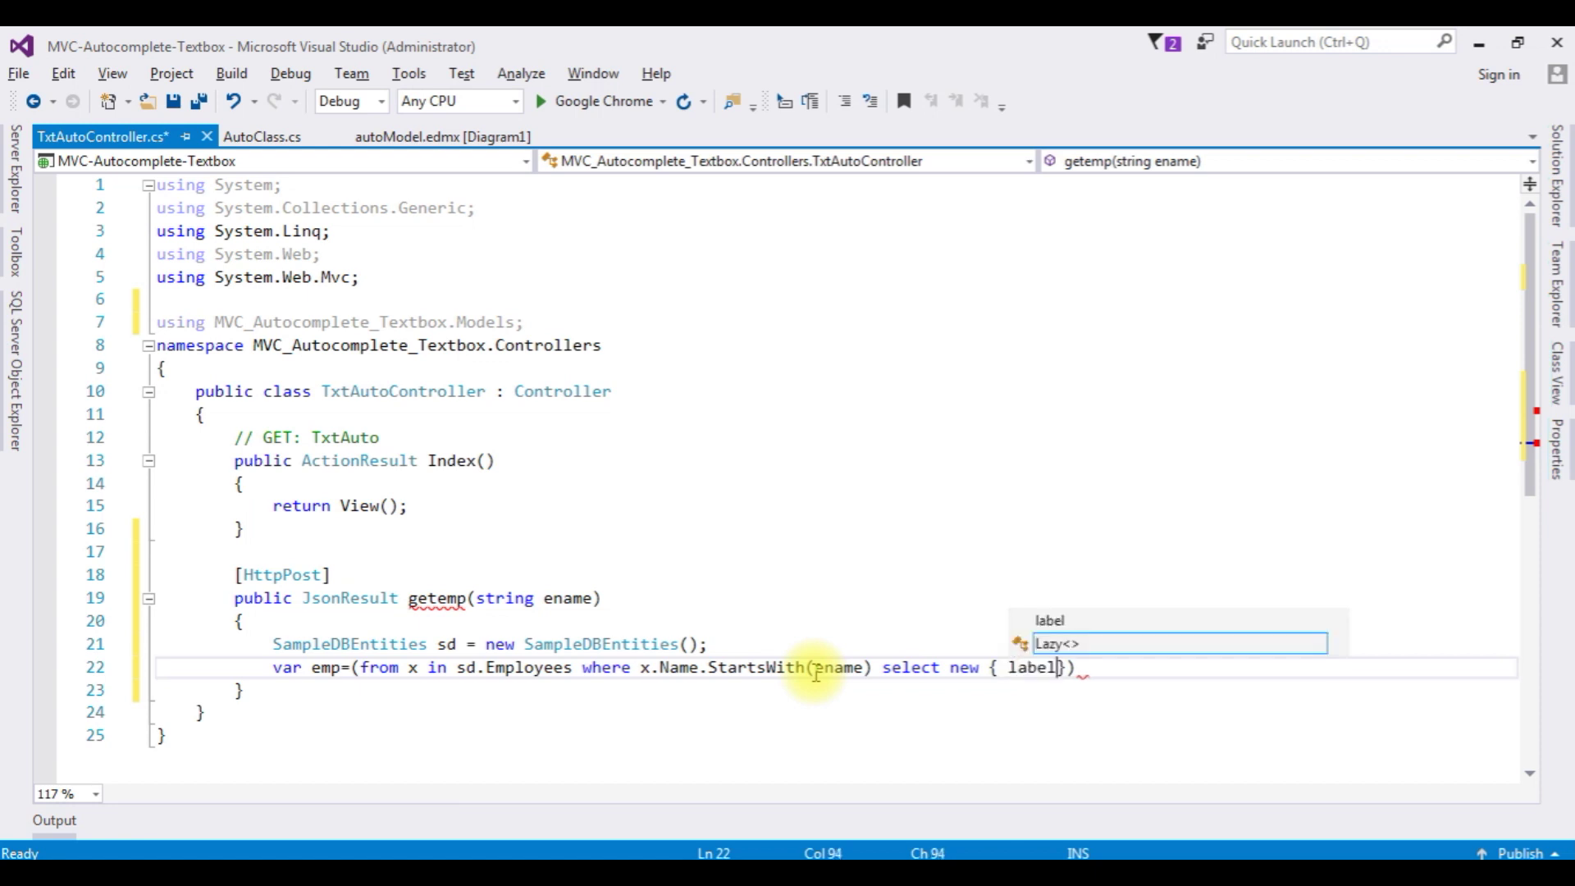
pyautogui.write('=x.')
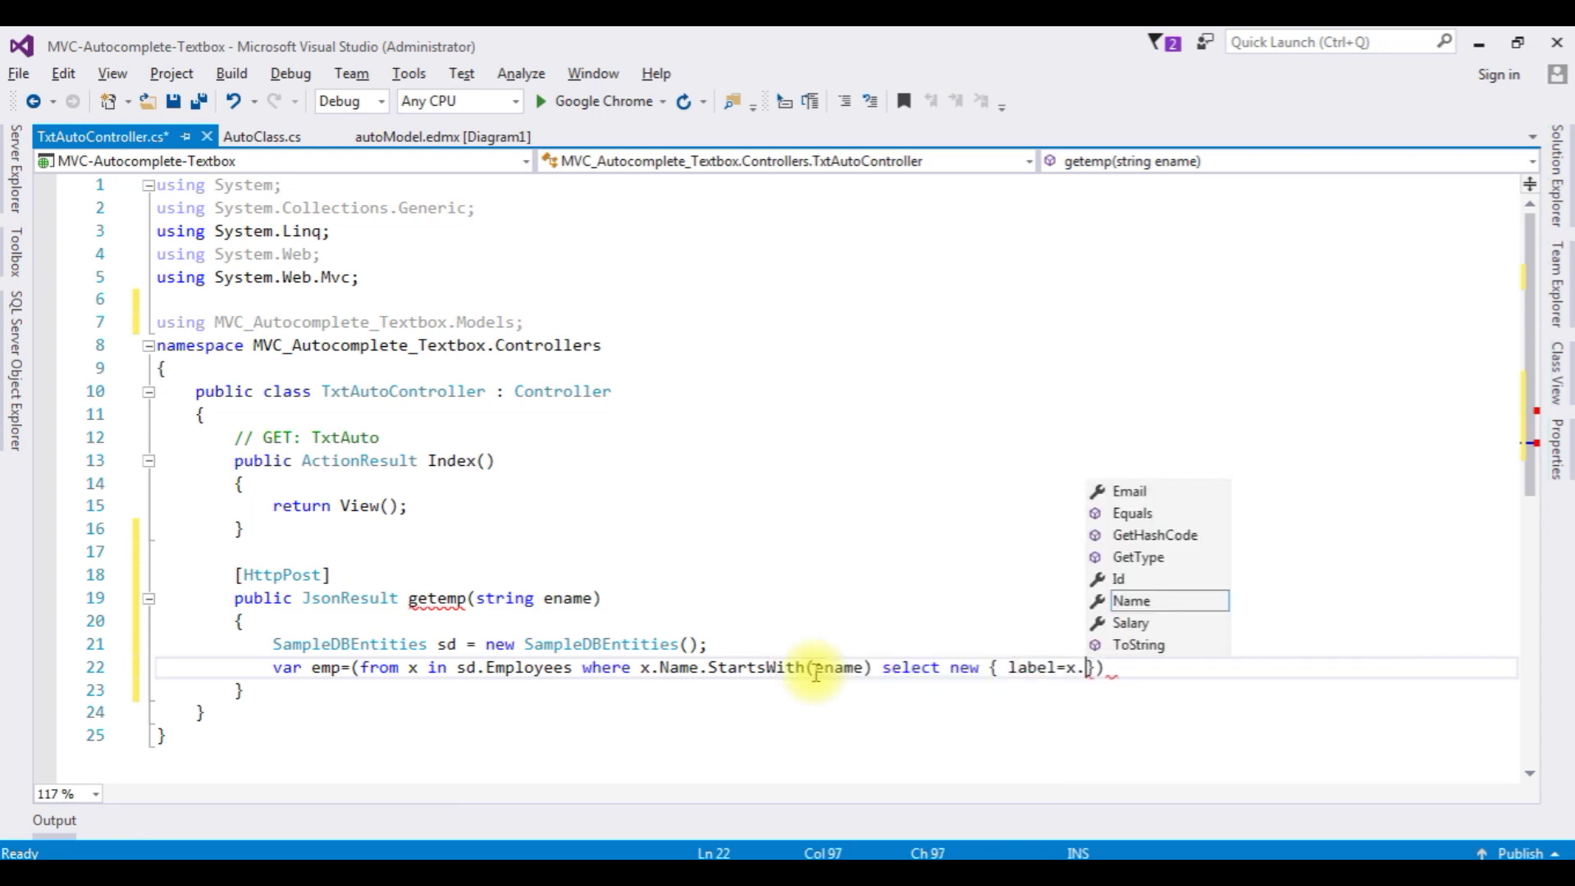
pyautogui.press('Down')
pyautogui.press('Tab')
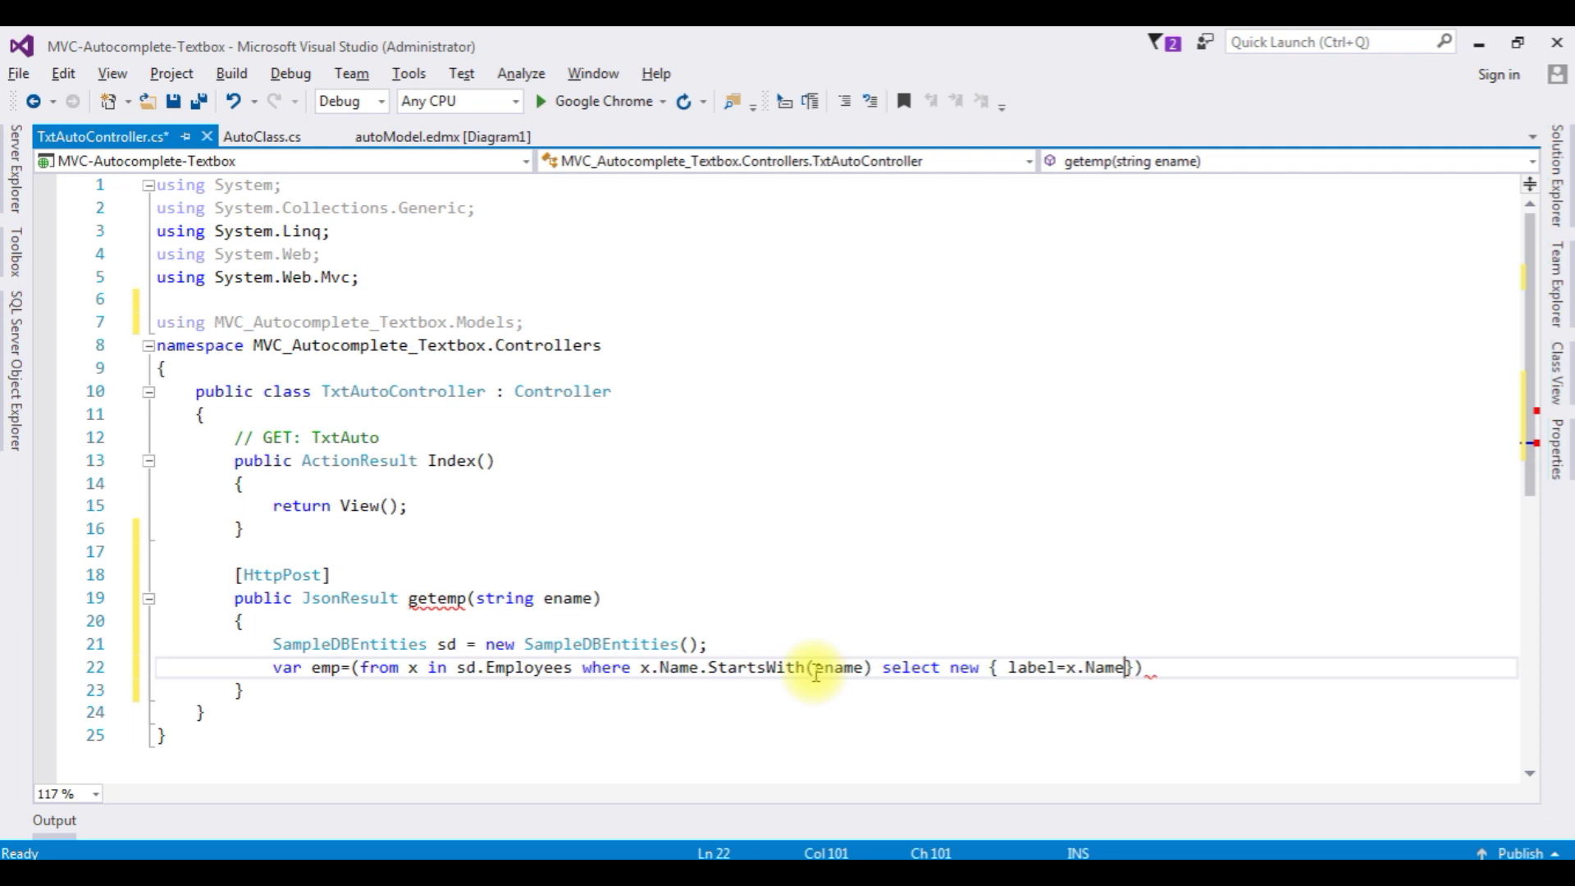
pyautogui.press('End')
pyautogui.write('.')
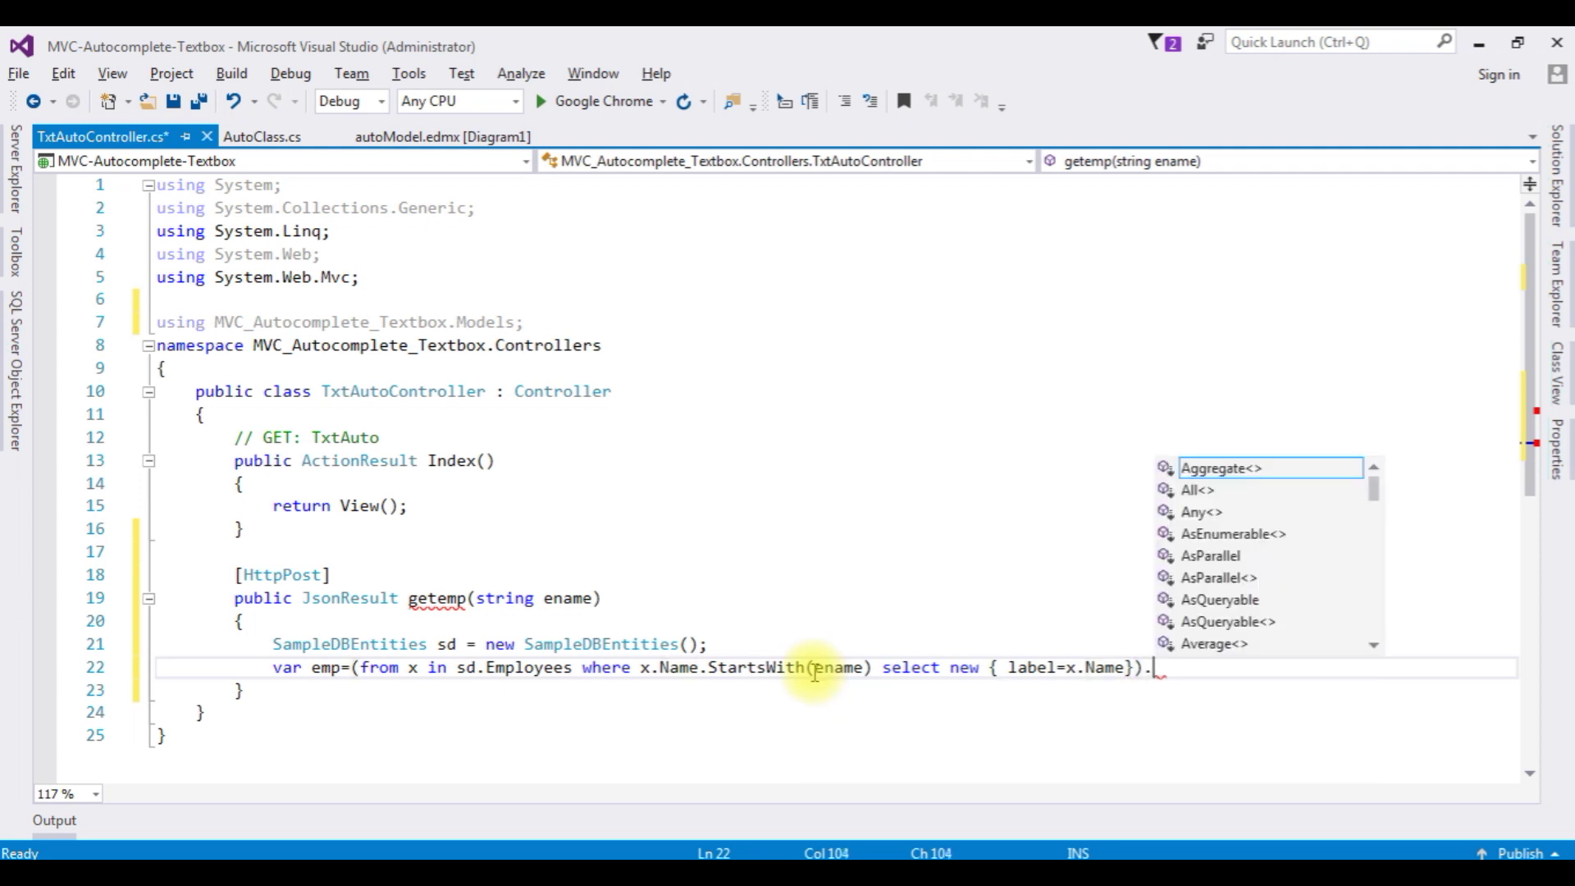
pyautogui.write('toli')
pyautogui.press('Tab')
pyautogui.write('()')
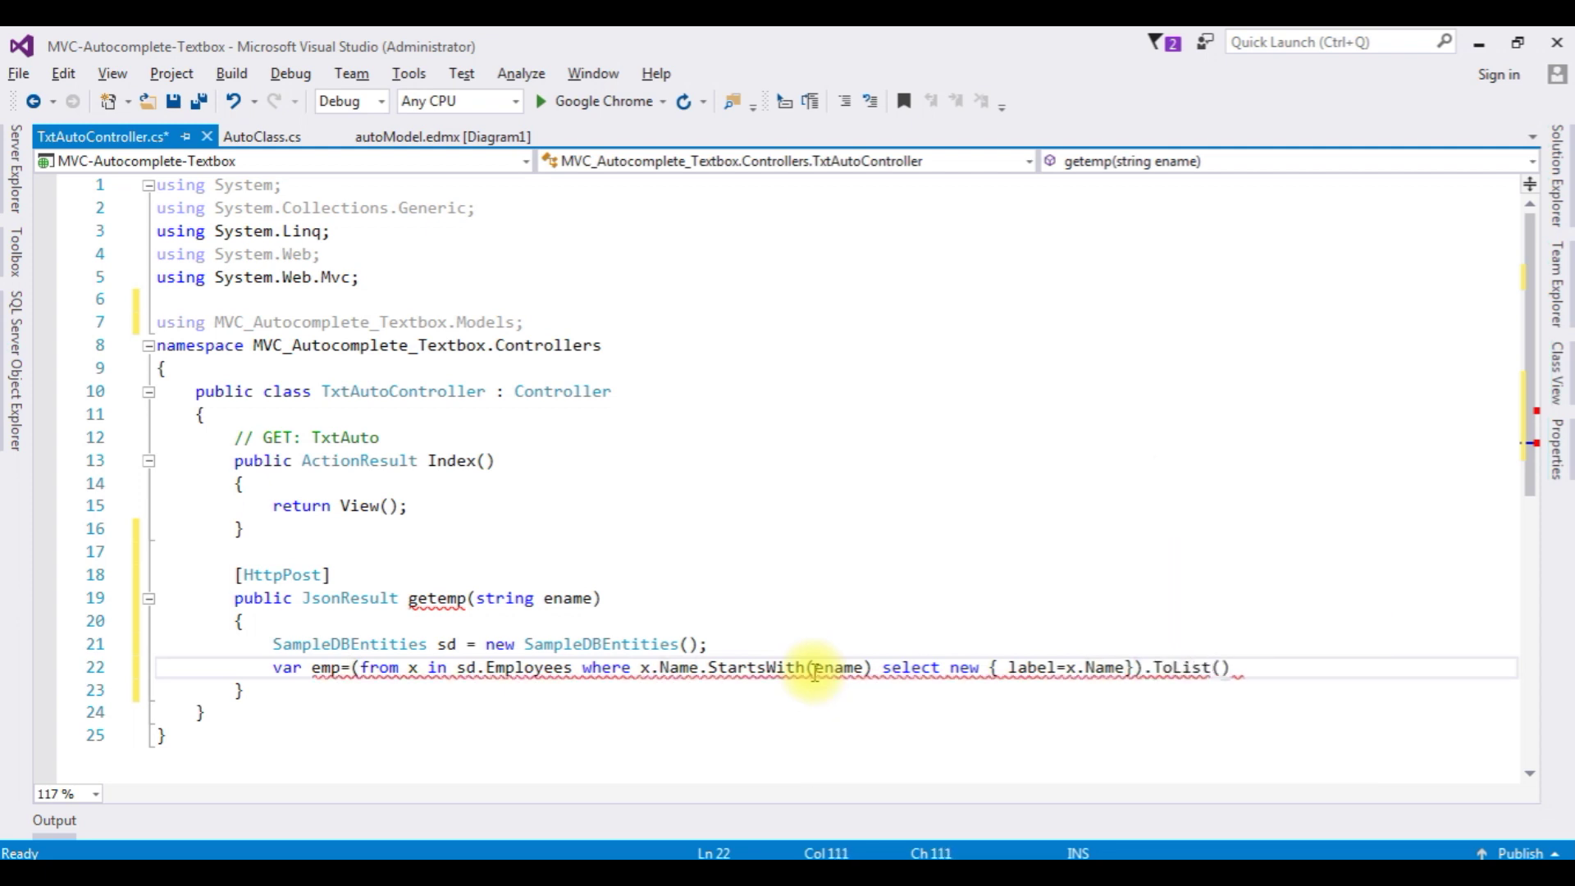
pyautogui.write(';')
pyautogui.press('Return')
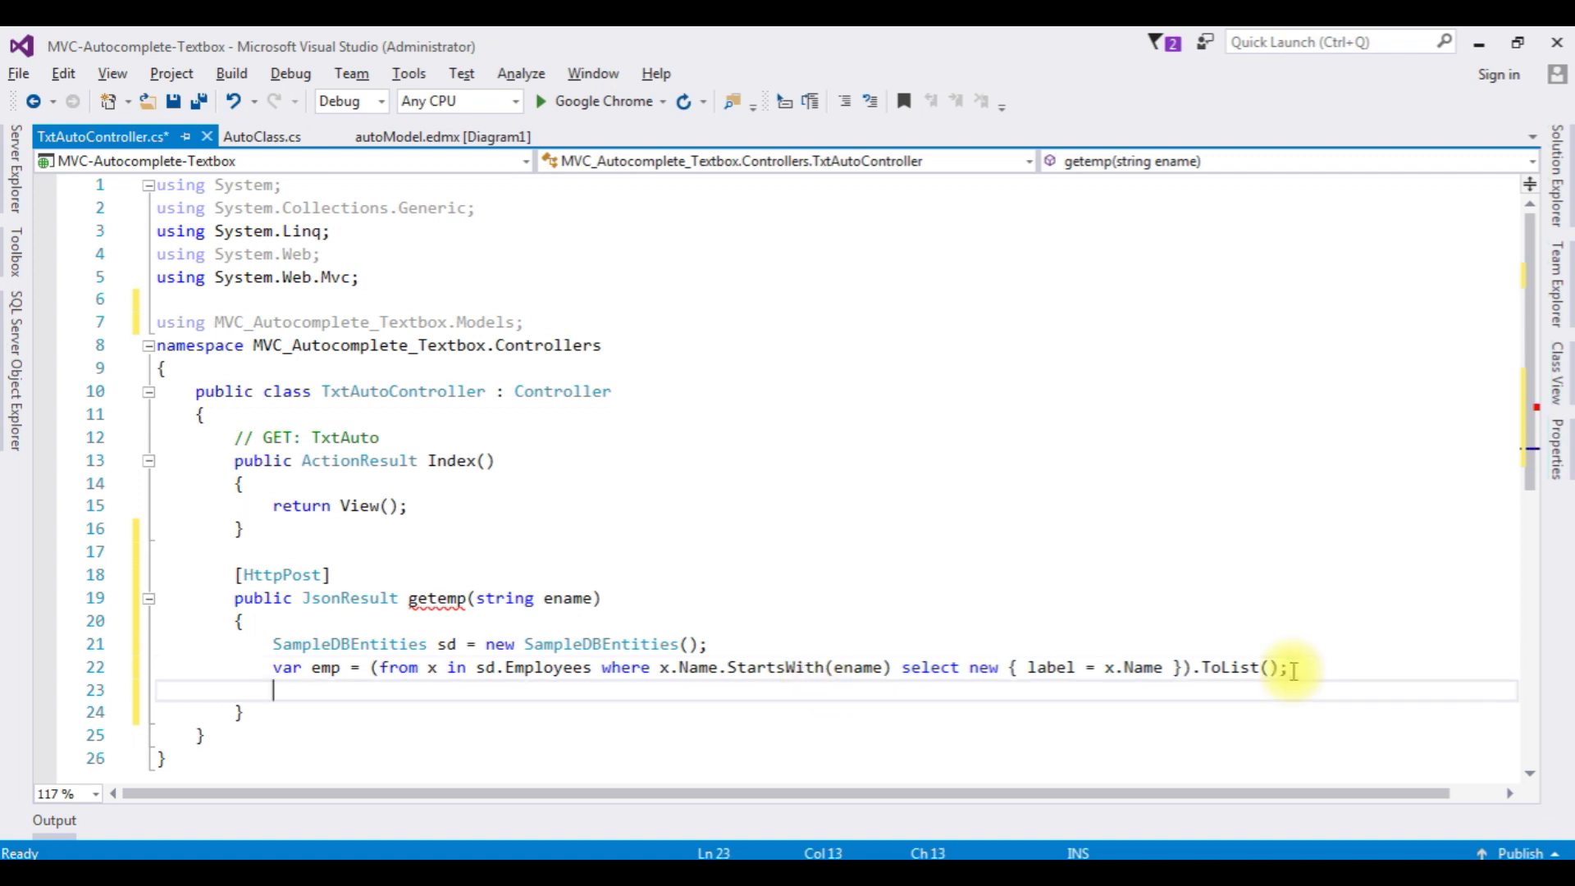
pyautogui.write('return ')
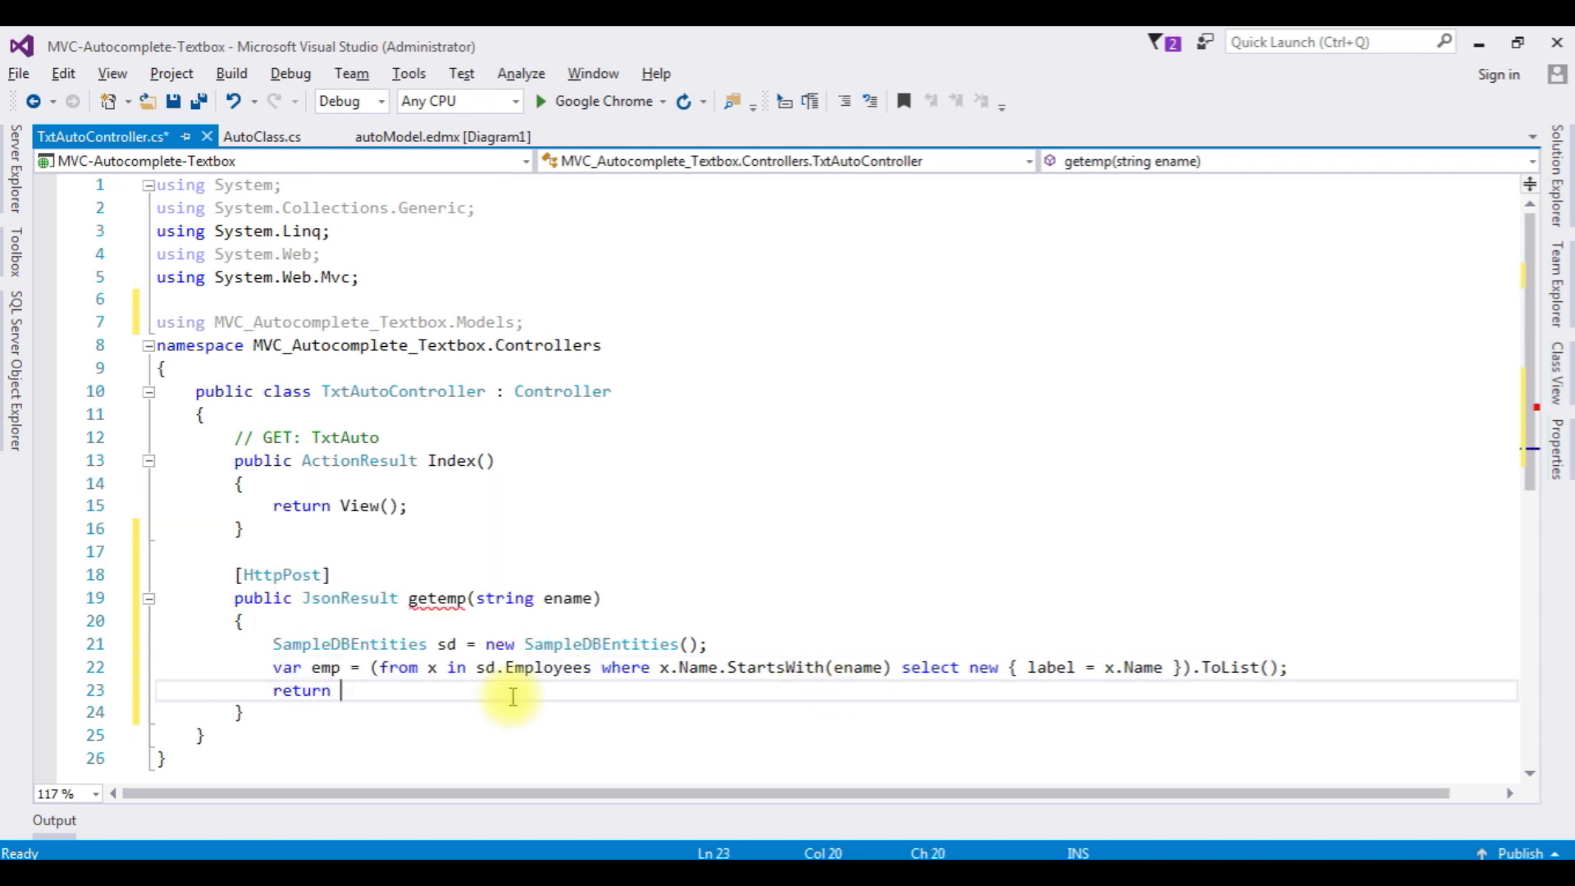
pyautogui.write('js')
# Step: Add return Json(emp); to return the employee list
pyautogui.press('Up')
pyautogui.press('Up')
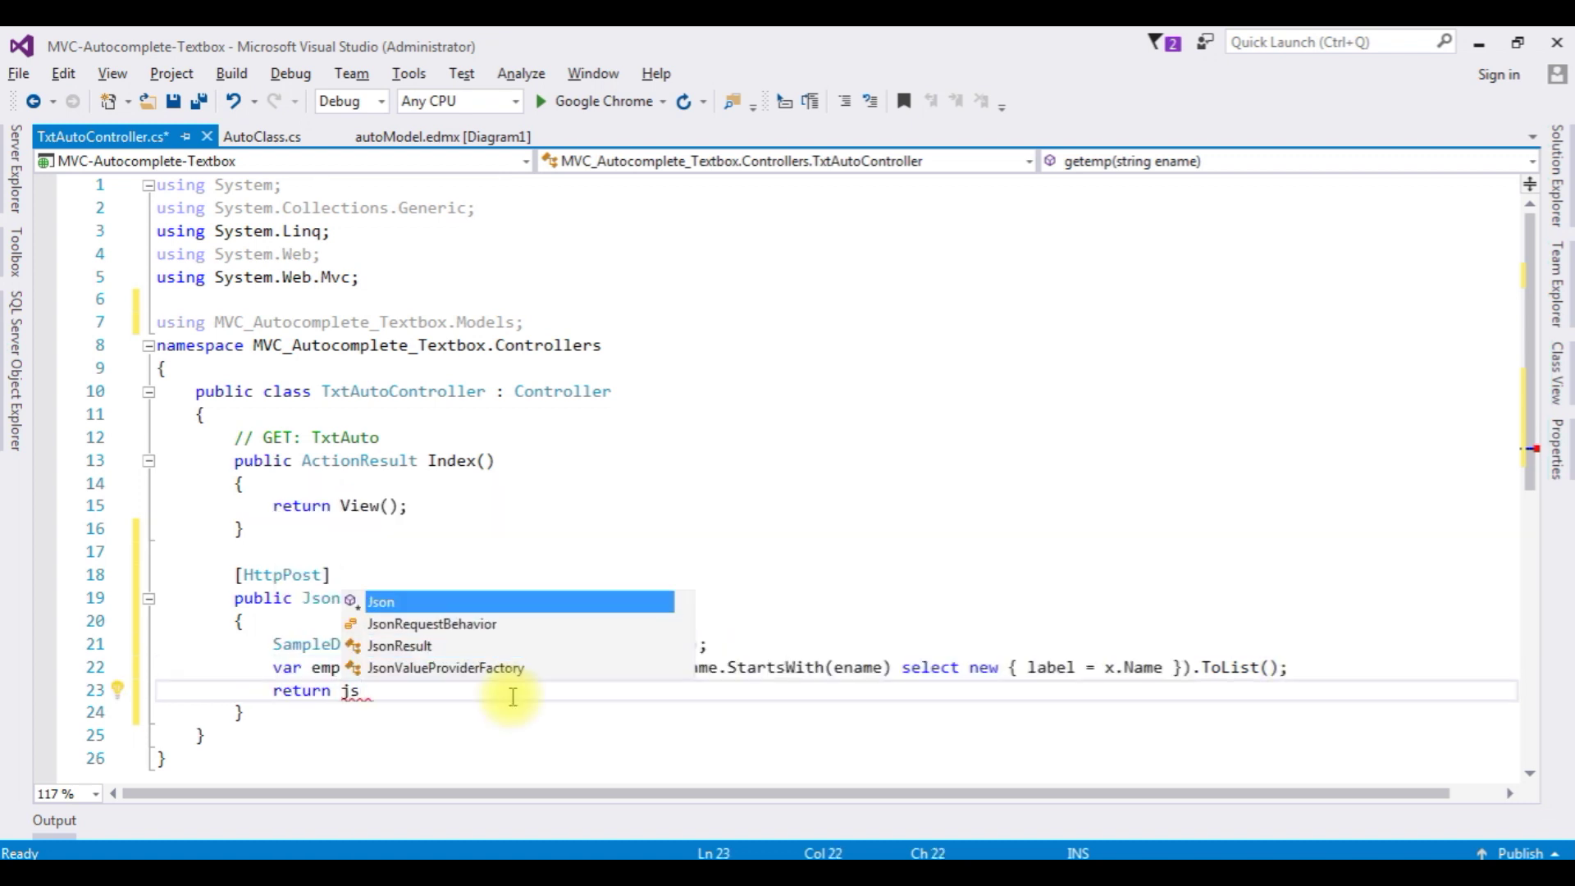
pyautogui.press('Tab')
pyautogui.write('(')
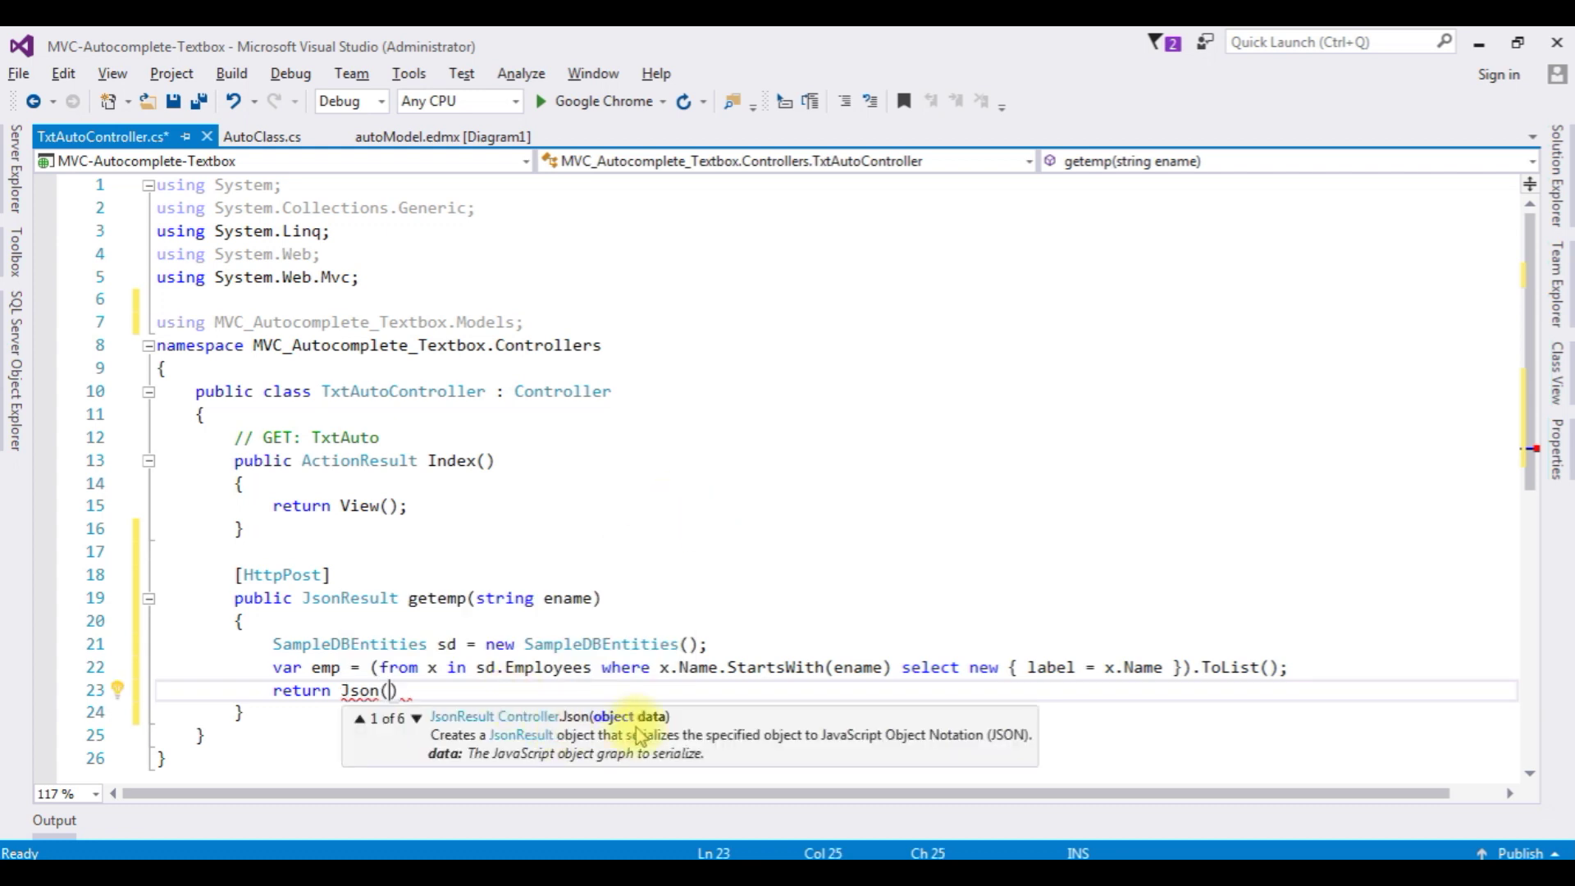
pyautogui.doubleClick(324, 667)
pyautogui.hotkey('ctrl', 'c')
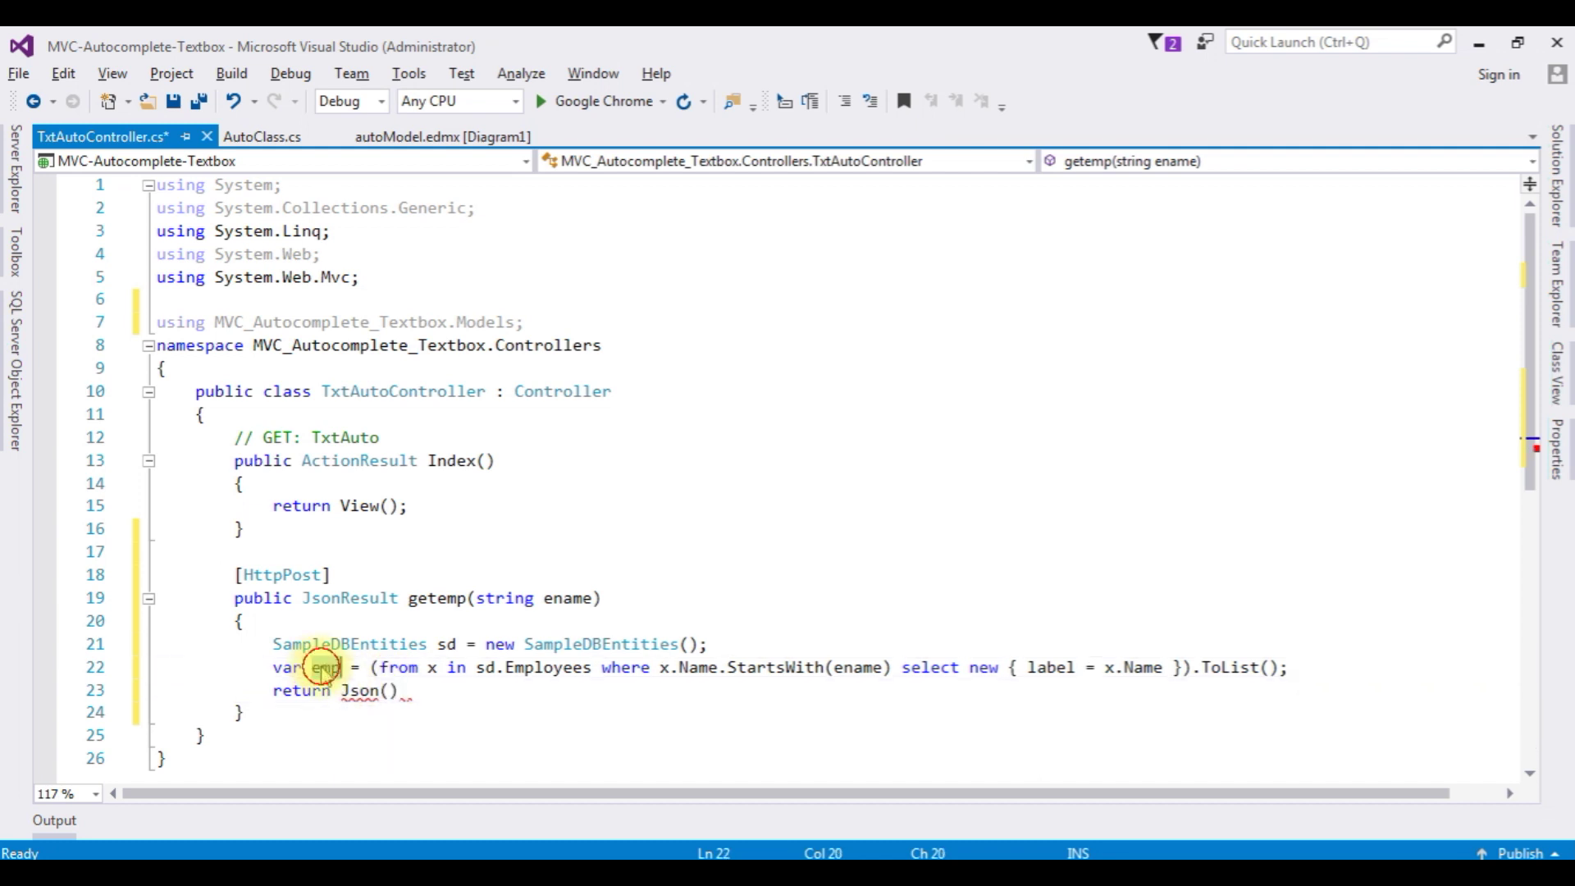
pyautogui.click(391, 690)
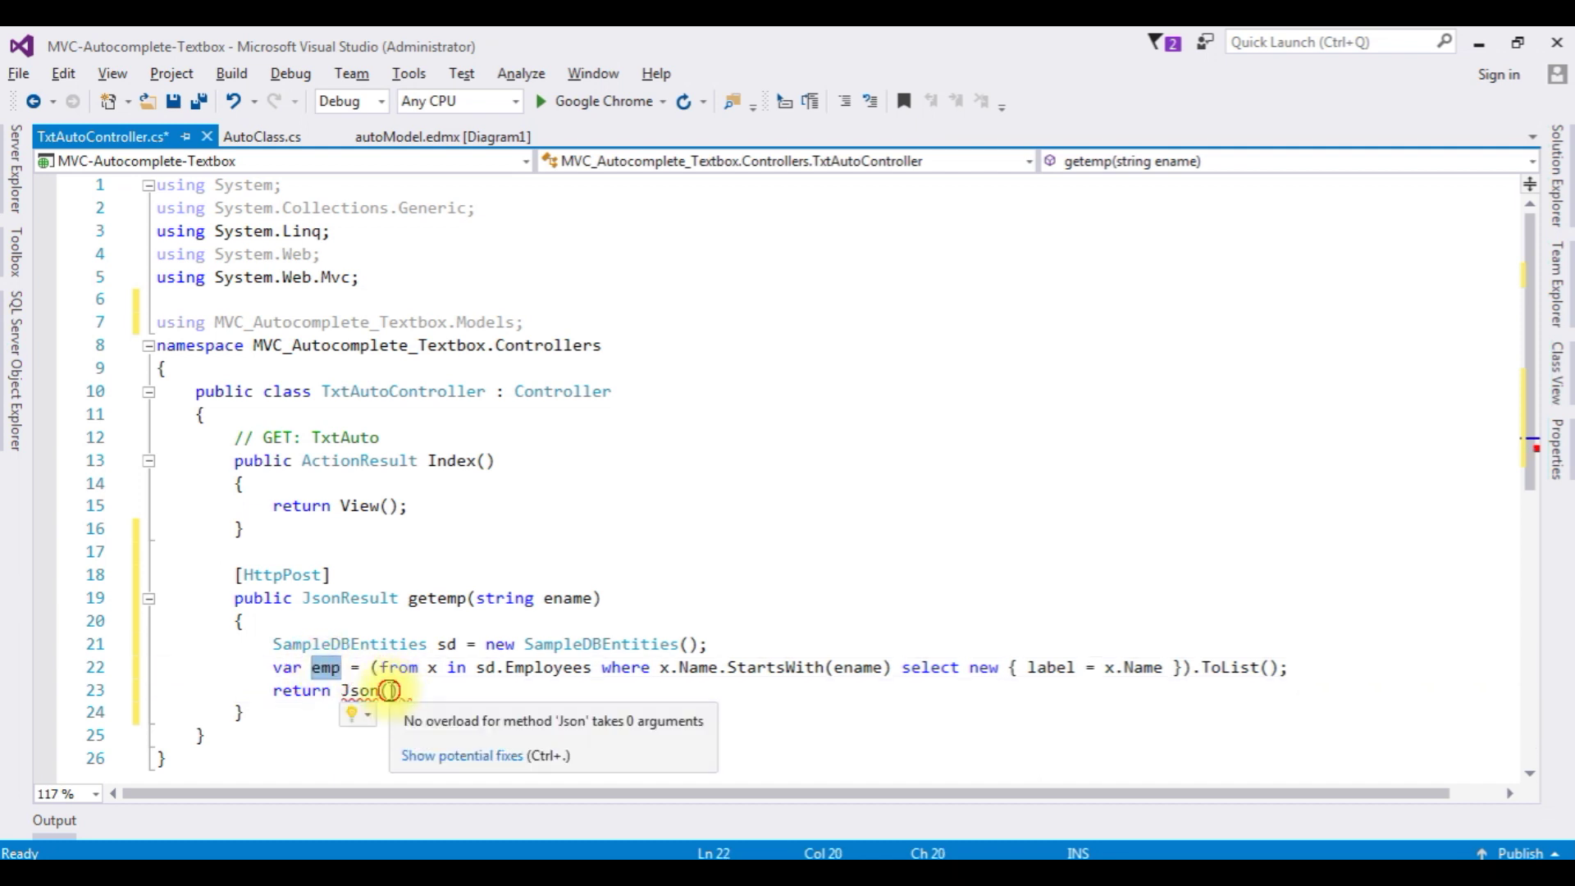
pyautogui.hotkey('ctrl', 'v')
pyautogui.click(433, 693)
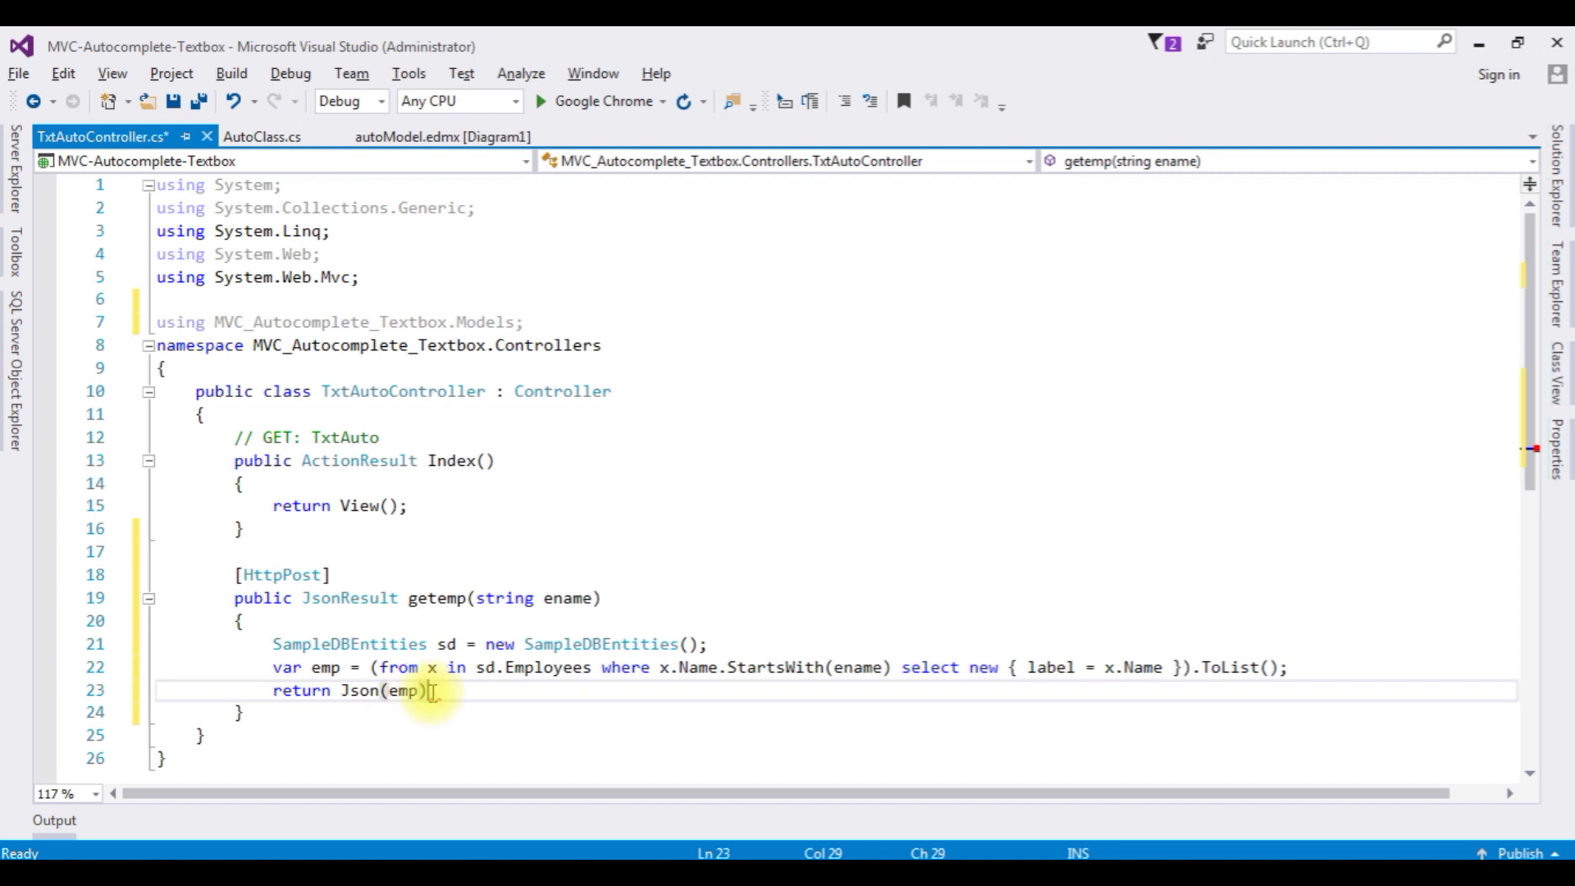
pyautogui.write(';')
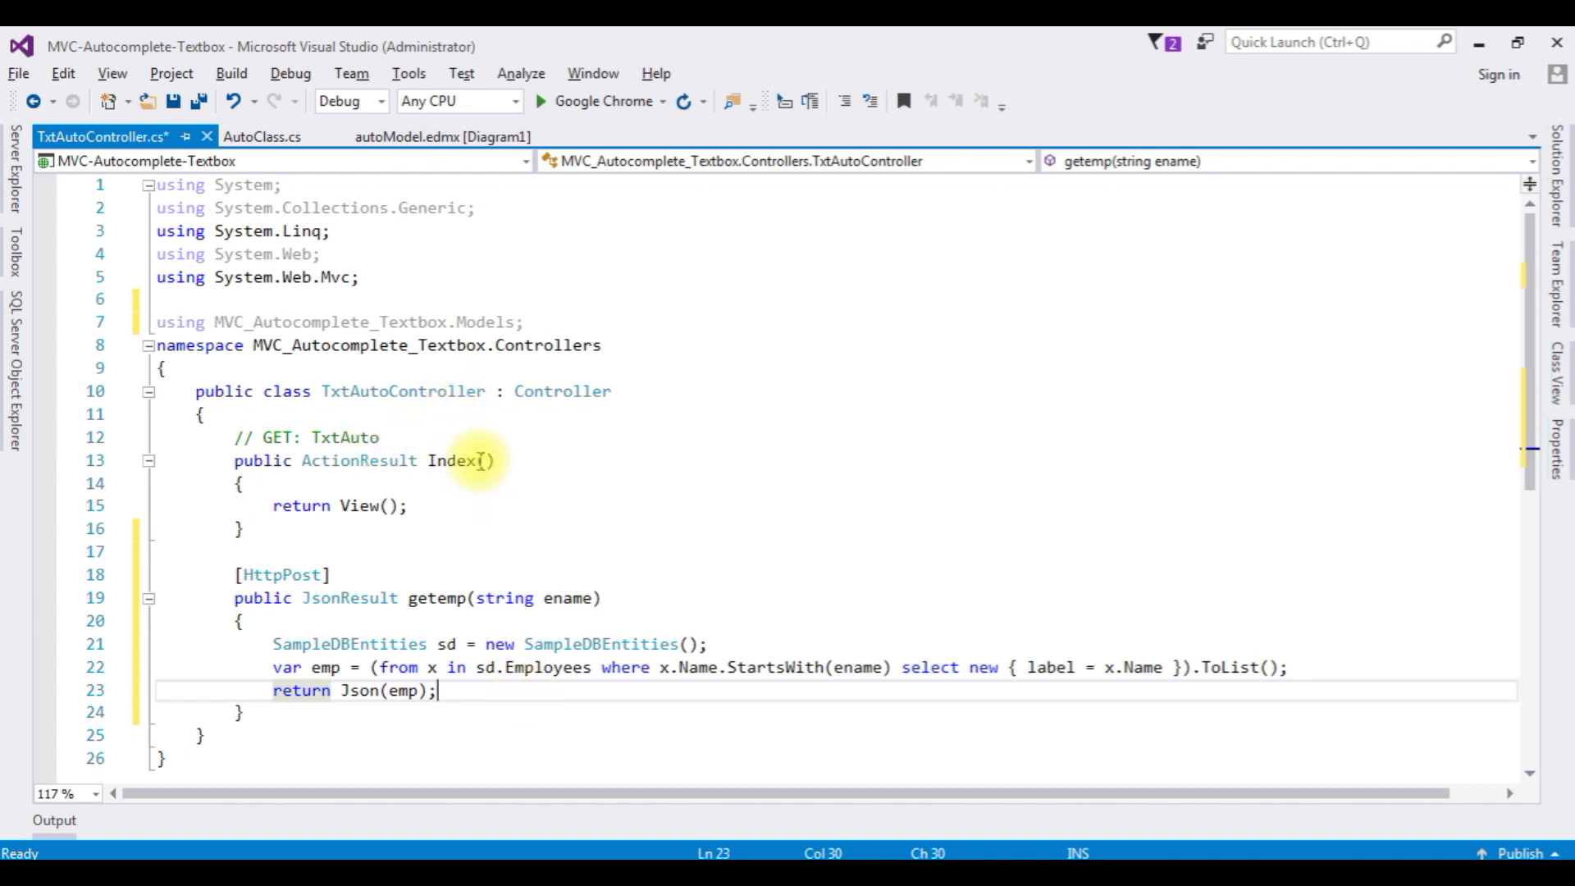
# Step: Build the solution, confirm 1 succeeded and 0 failed, then select the Index action
pyautogui.click(232, 74)
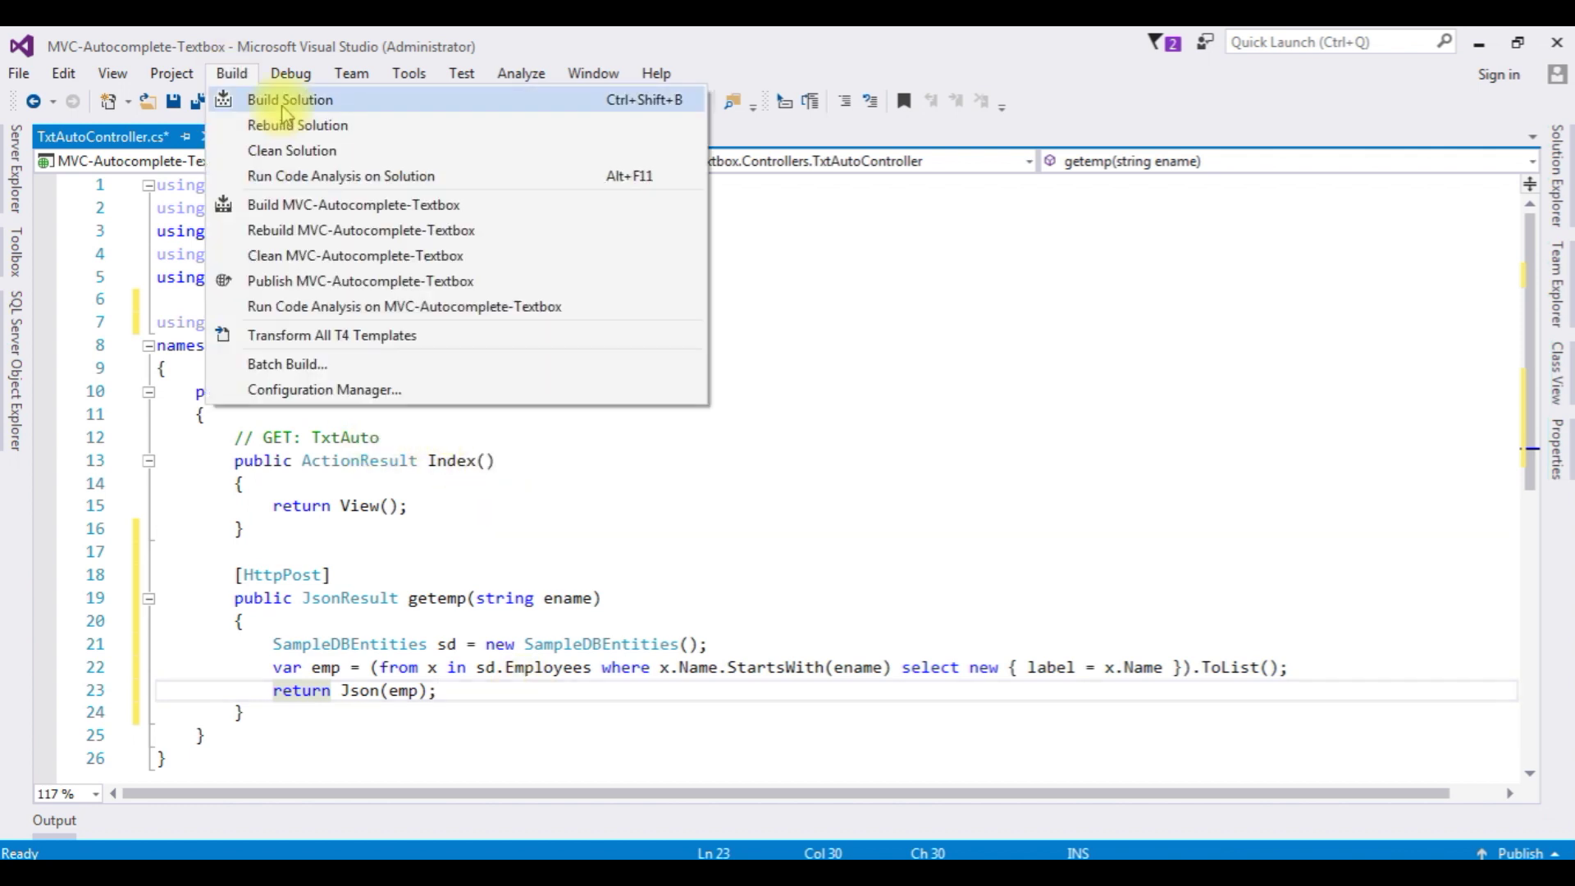
pyautogui.click(288, 100)
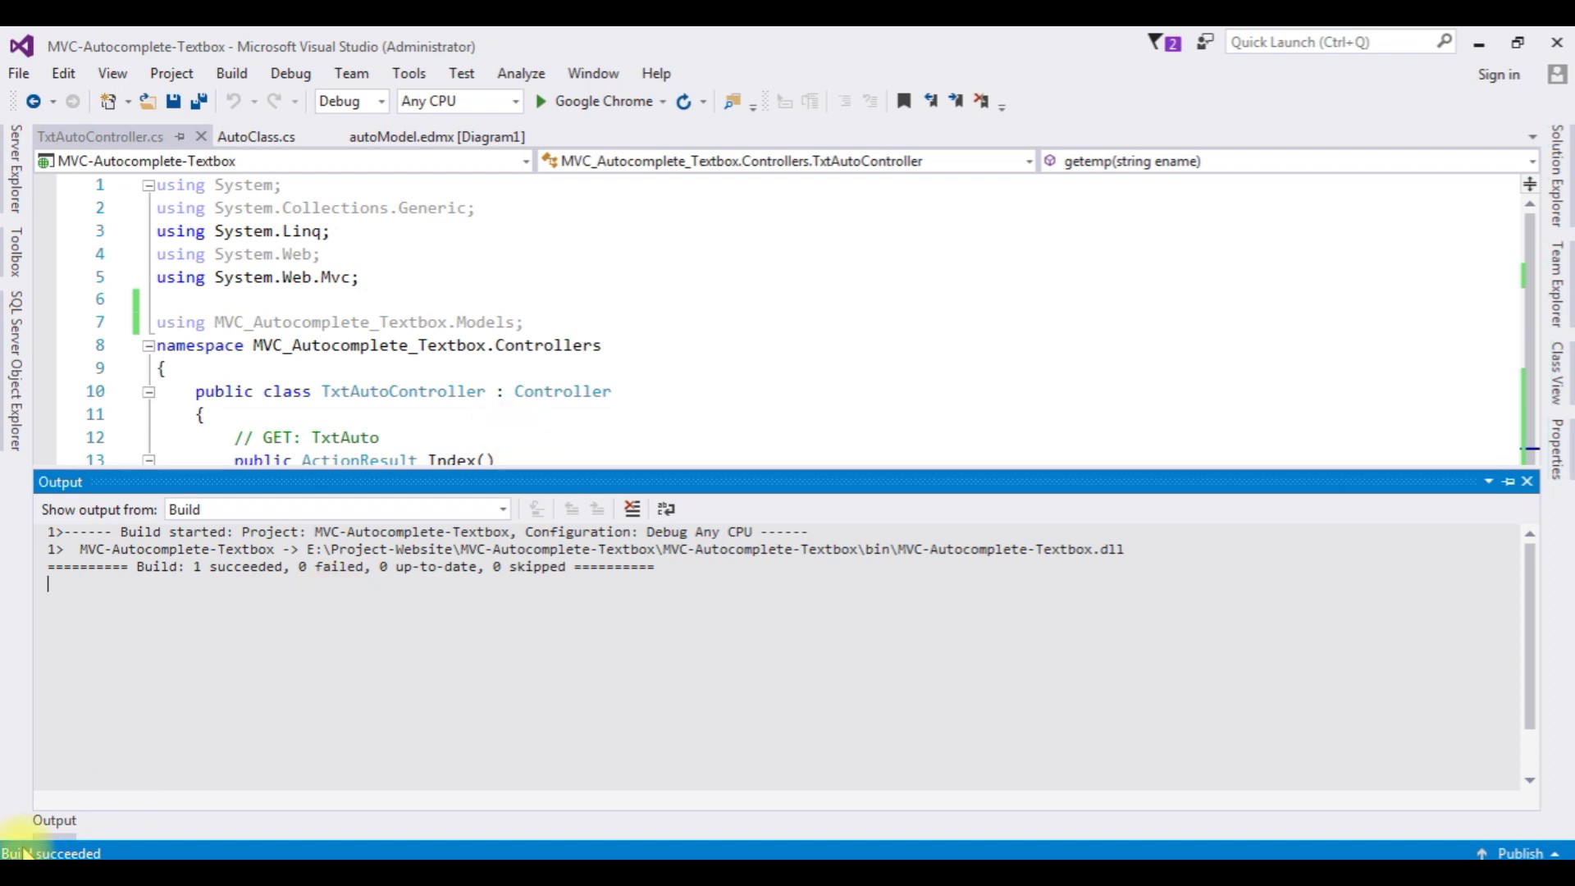
pyautogui.click(775, 370)
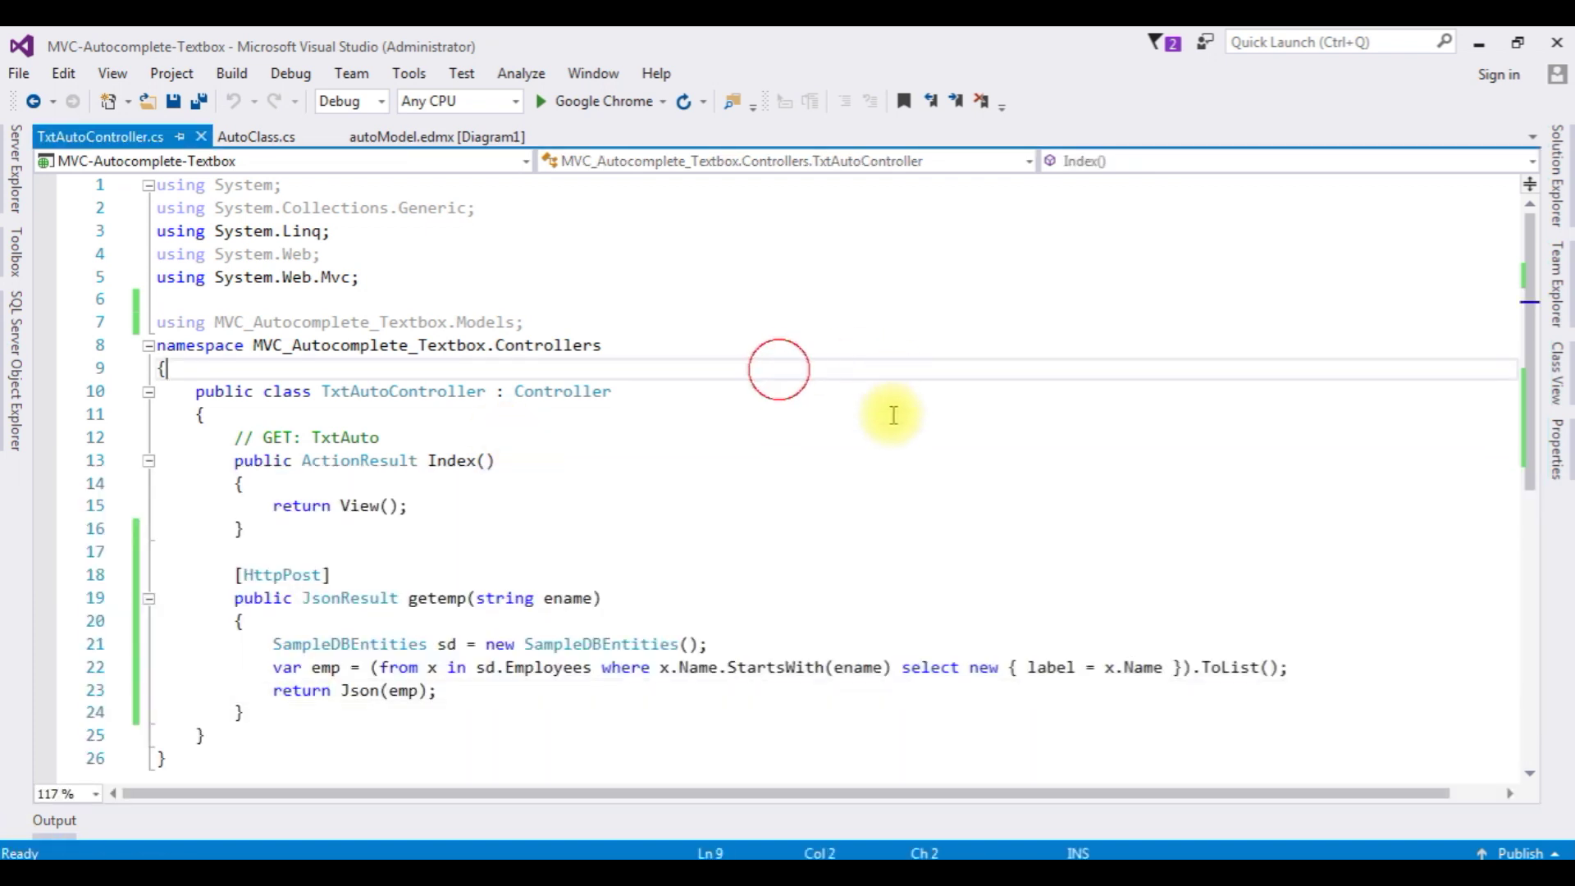
pyautogui.doubleClick(445, 462)
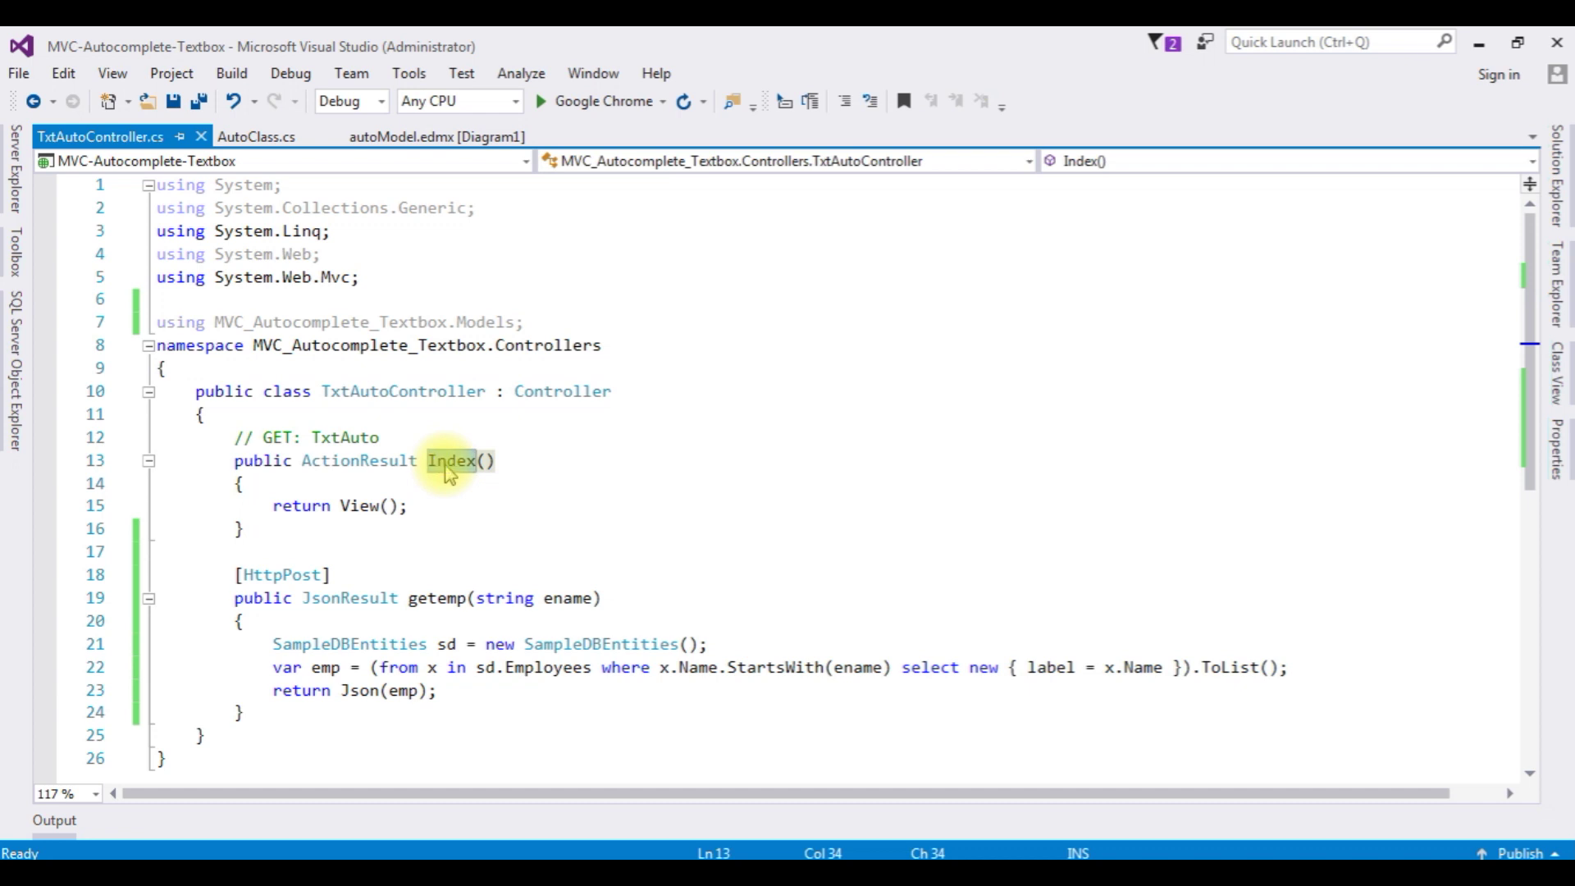
pyautogui.rightClick(446, 467)
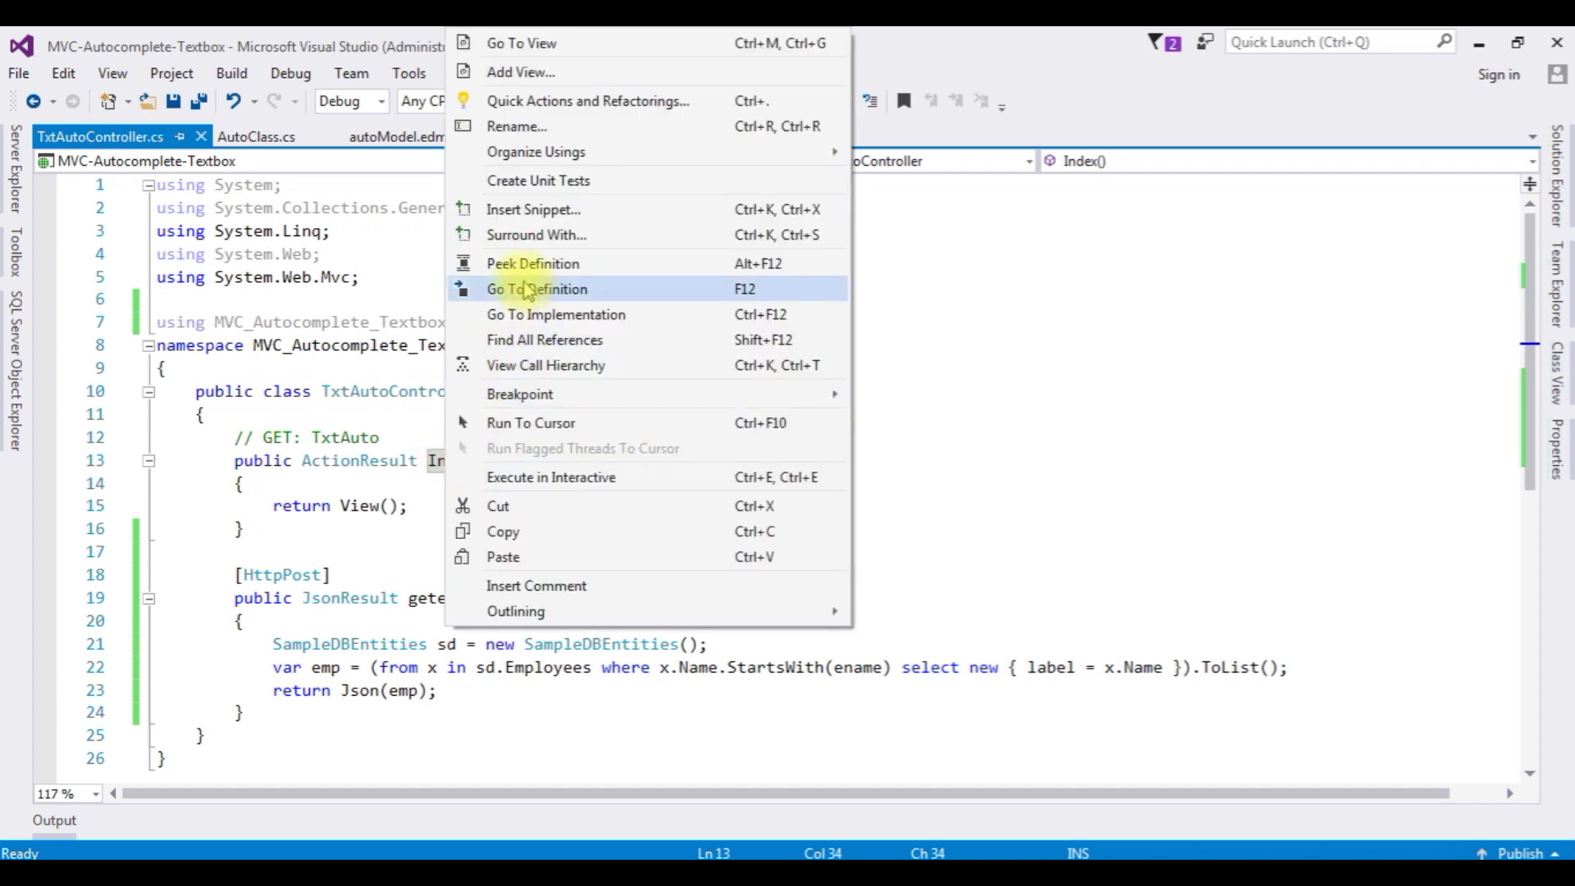
# Step: Add an empty Index view that uses the layout page
pyautogui.click(538, 74)
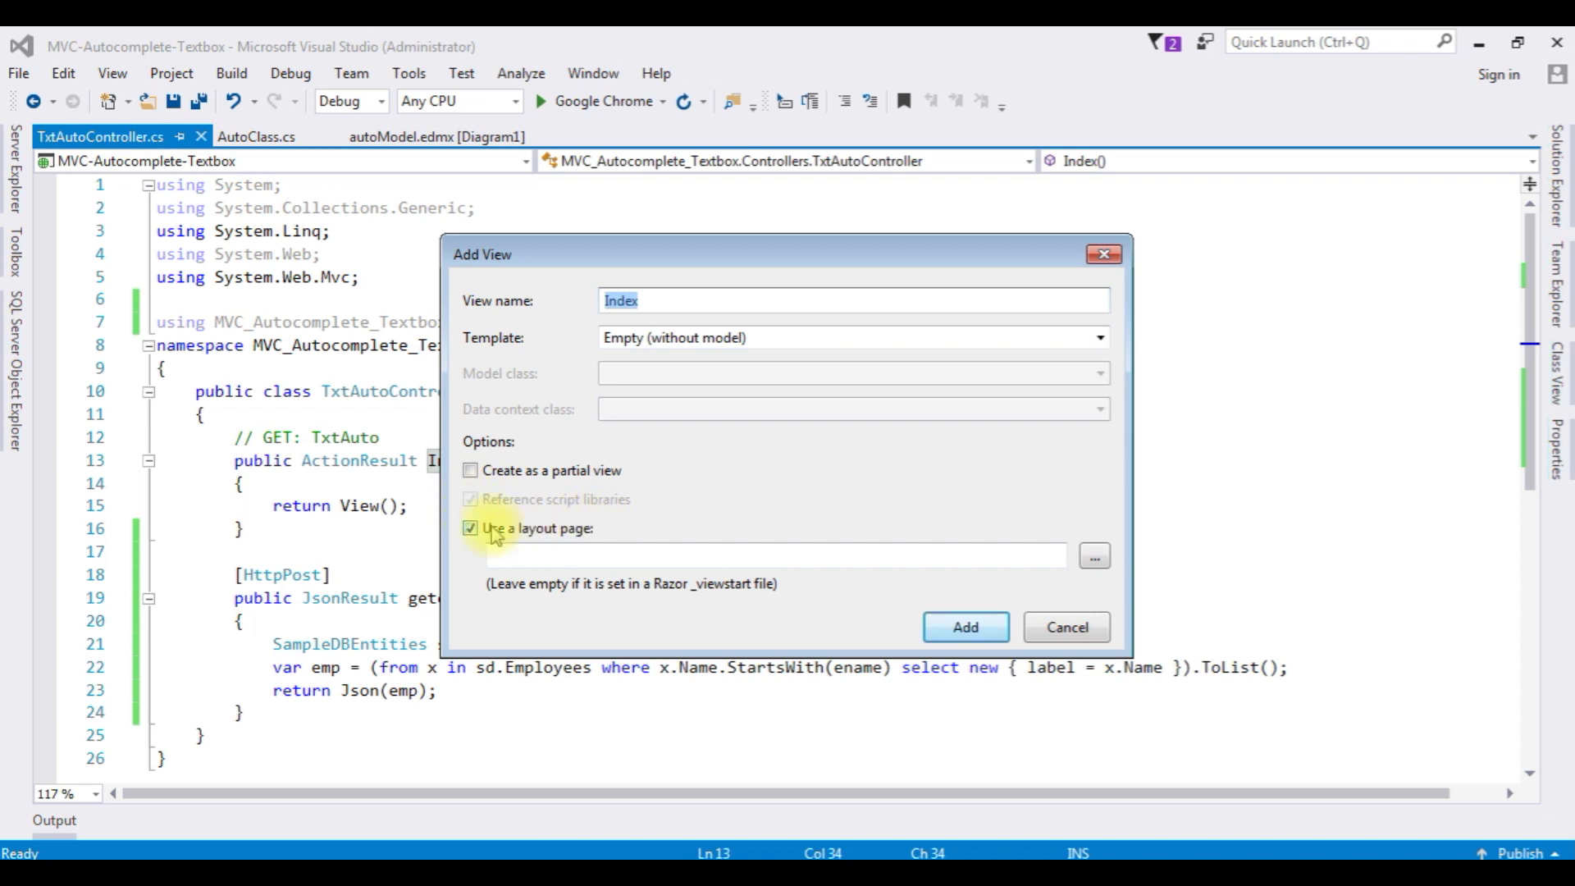
pyautogui.click(965, 629)
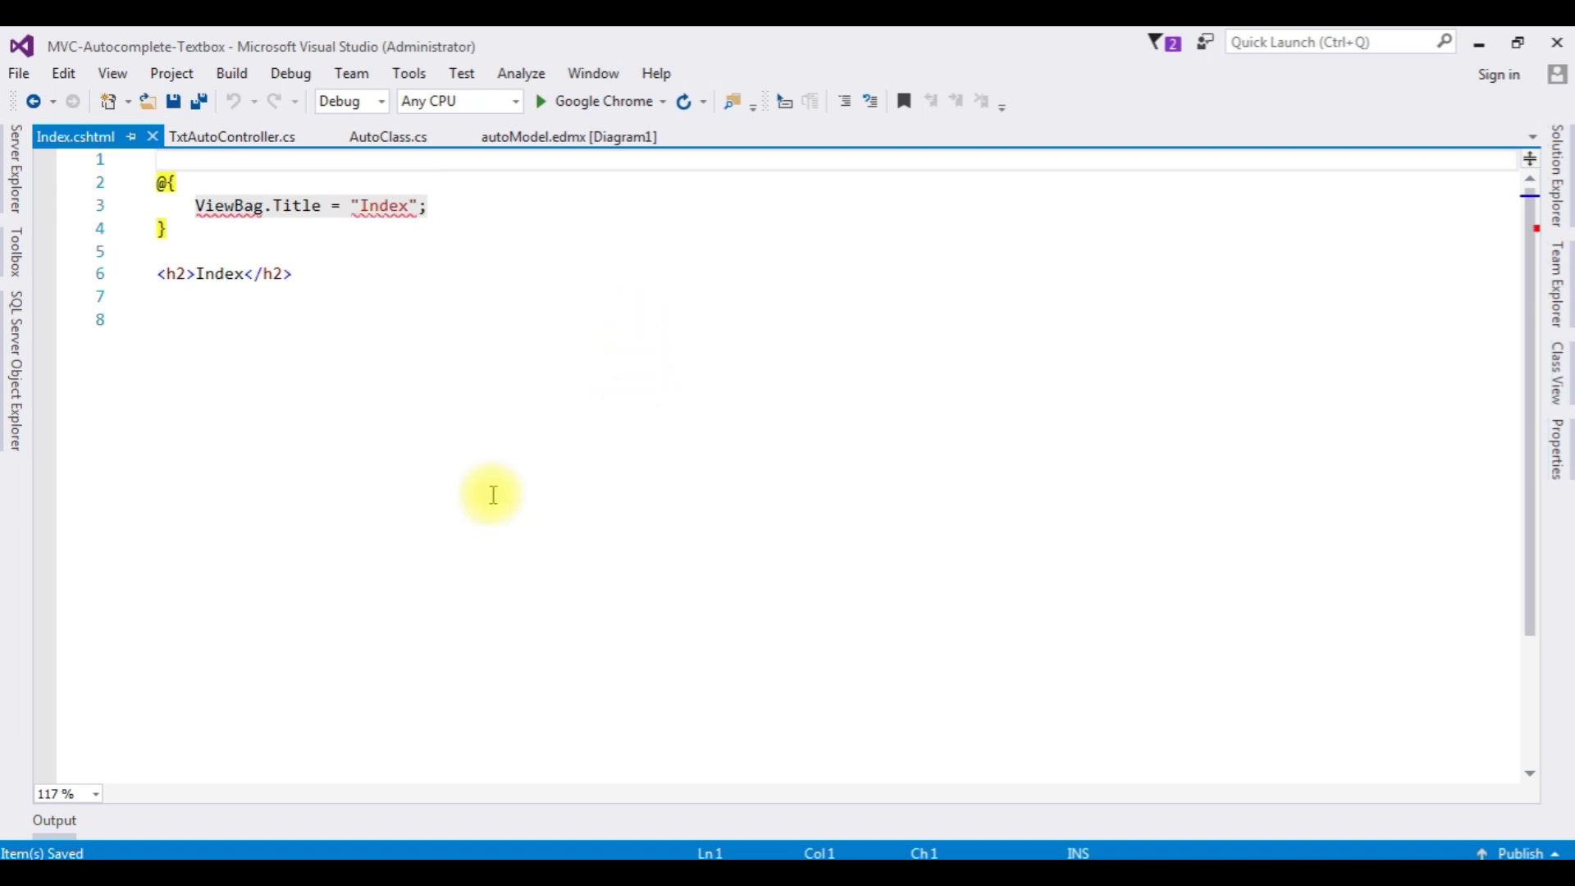
# Step: Change the Index heading to 'MVC - Auto Complete Textbox' and add an <hr/> below
pyautogui.click(212, 273)
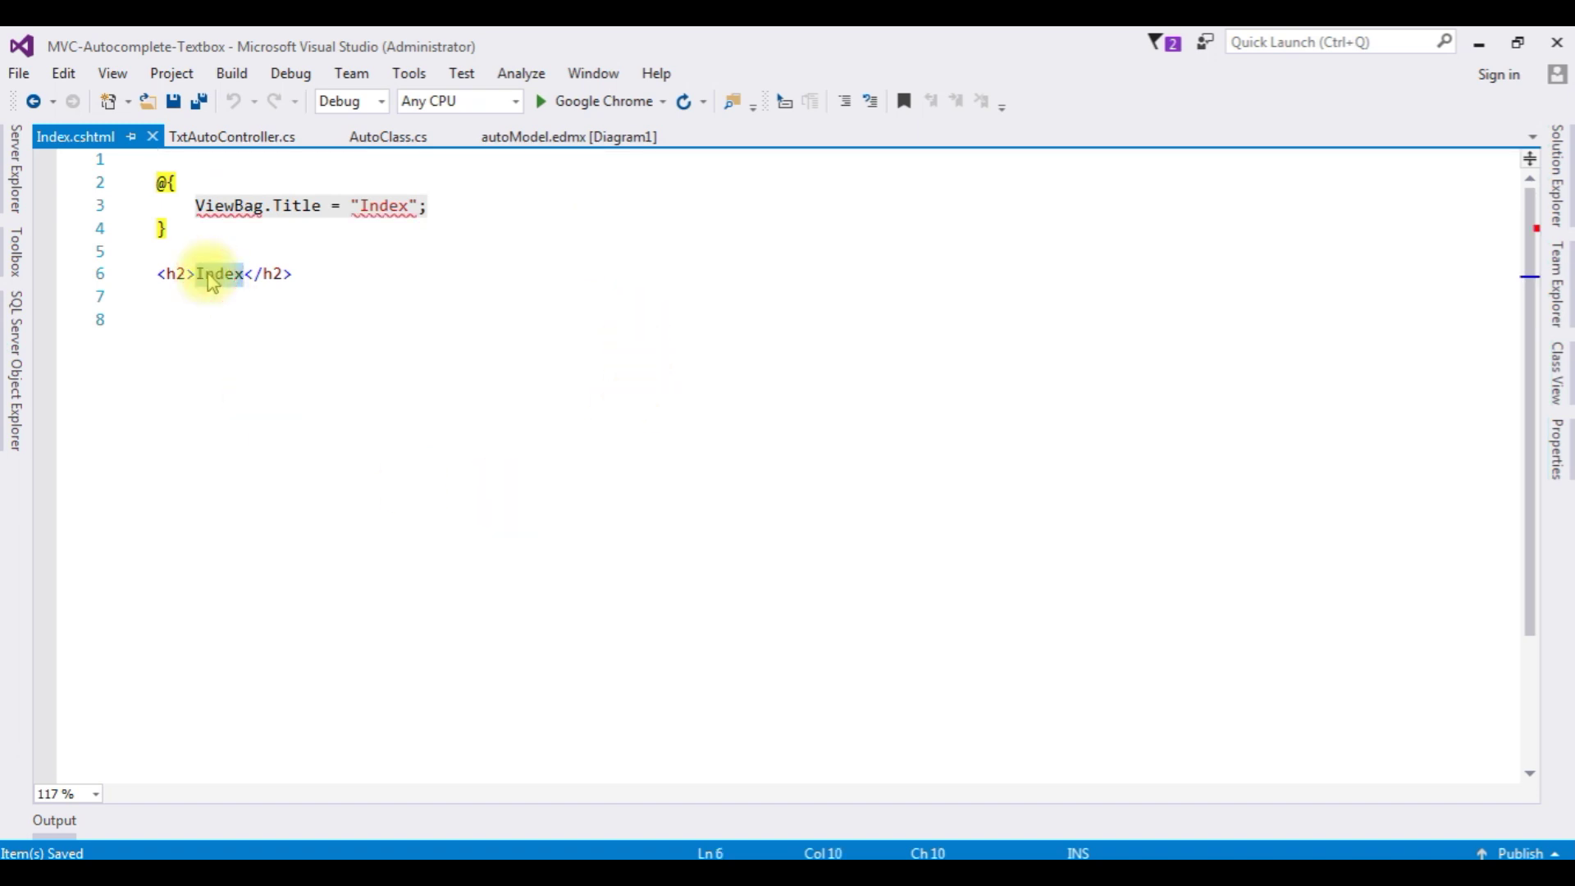
pyautogui.press('Delete')
pyautogui.write('MVC - ')
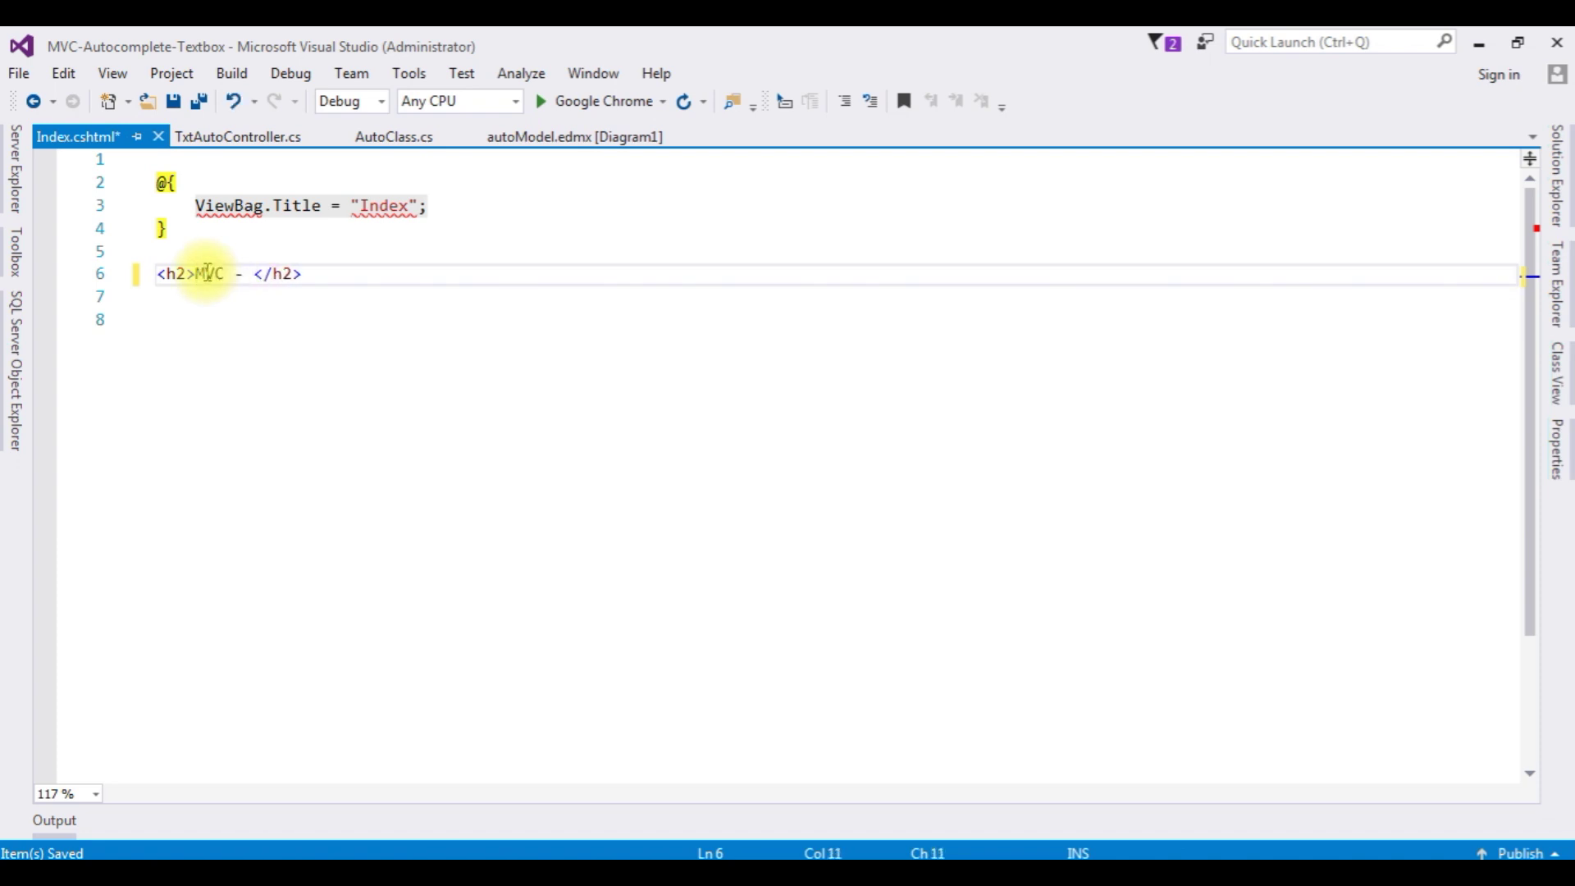
pyautogui.write('Auto C')
pyautogui.write('omplete ')
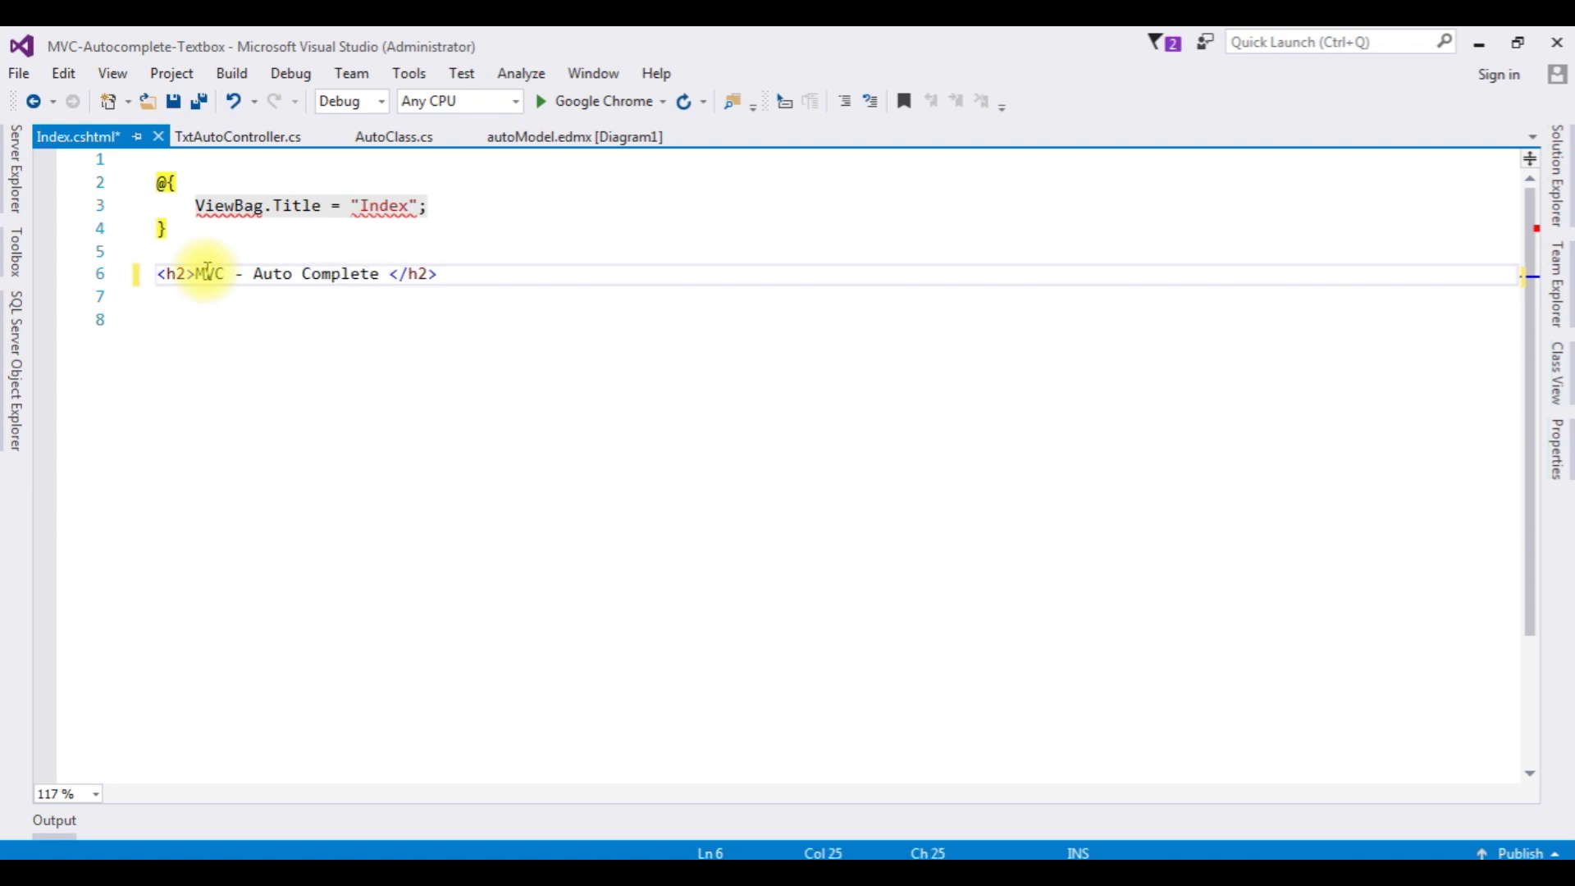
pyautogui.write('Textbox')
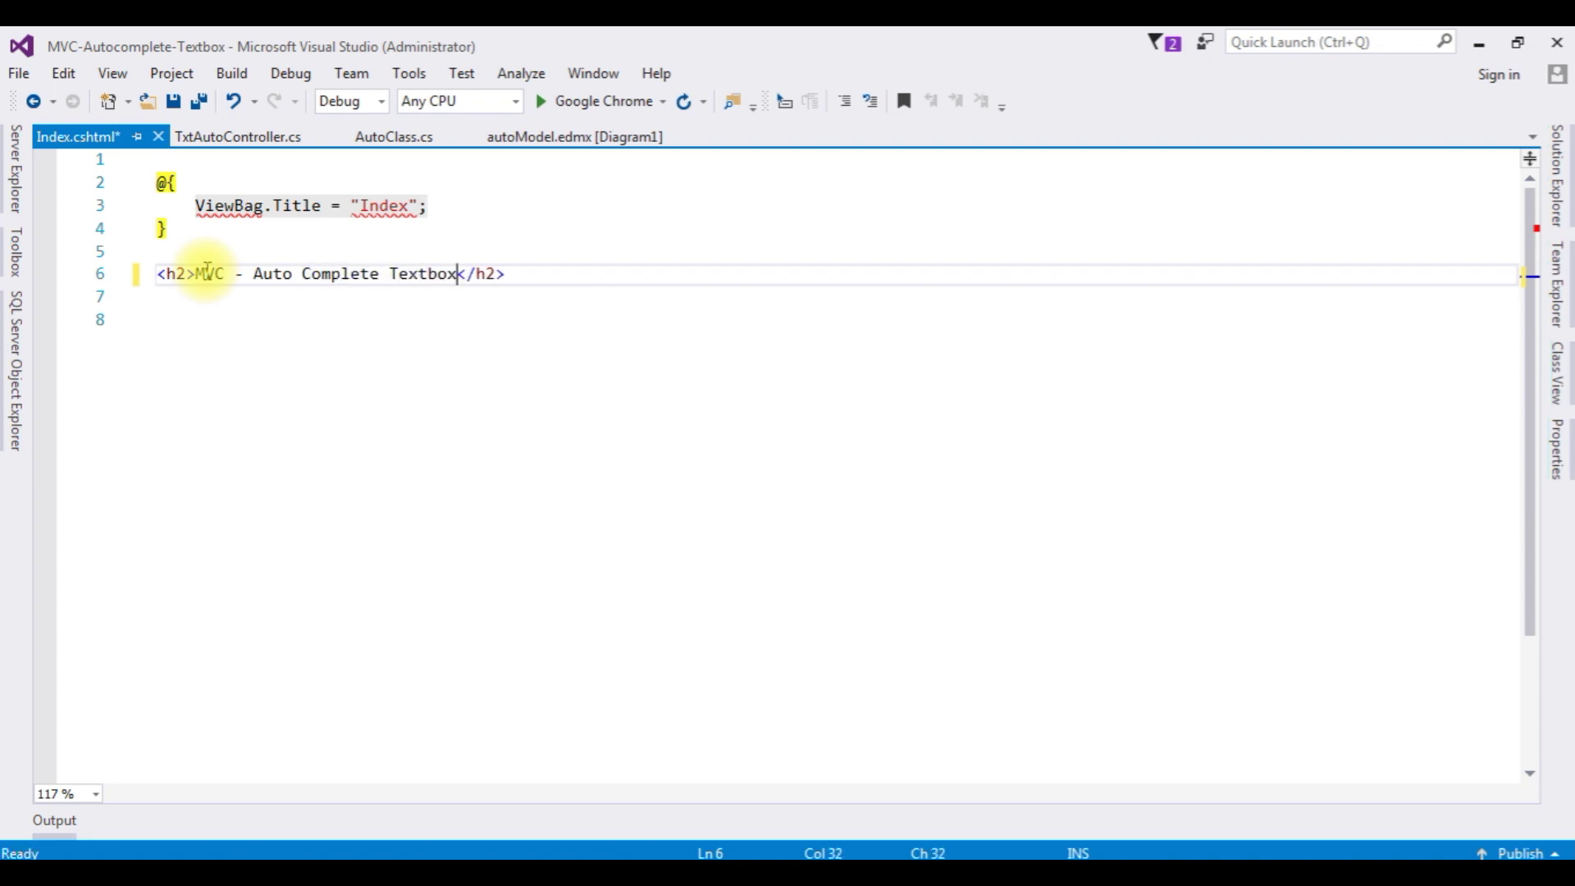
pyautogui.press('Return')
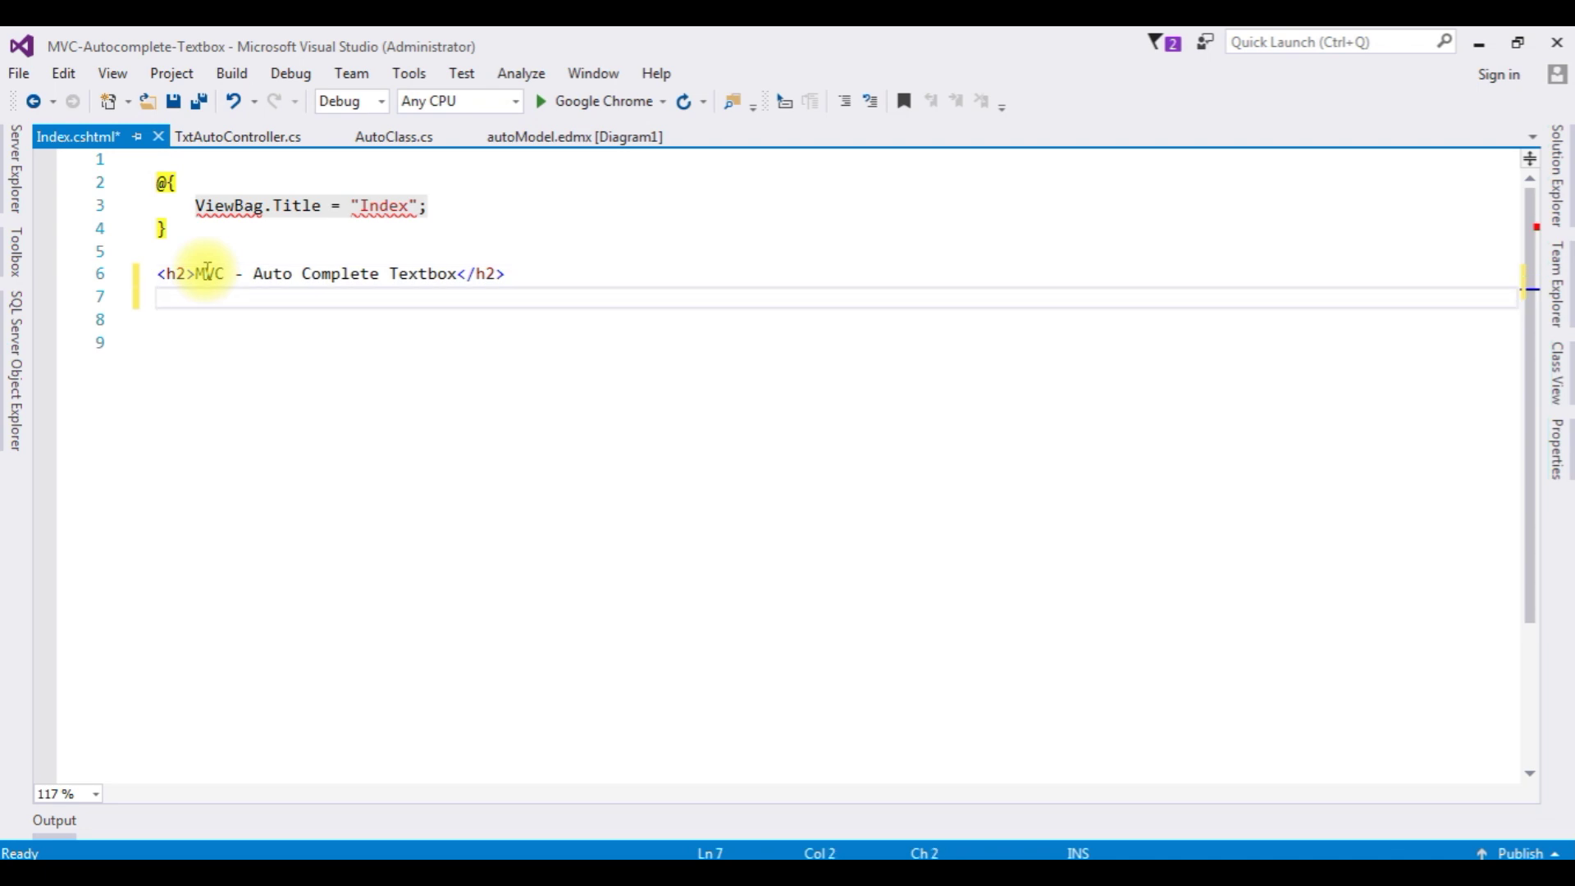
pyautogui.write('<hr/>')
pyautogui.press('Return')
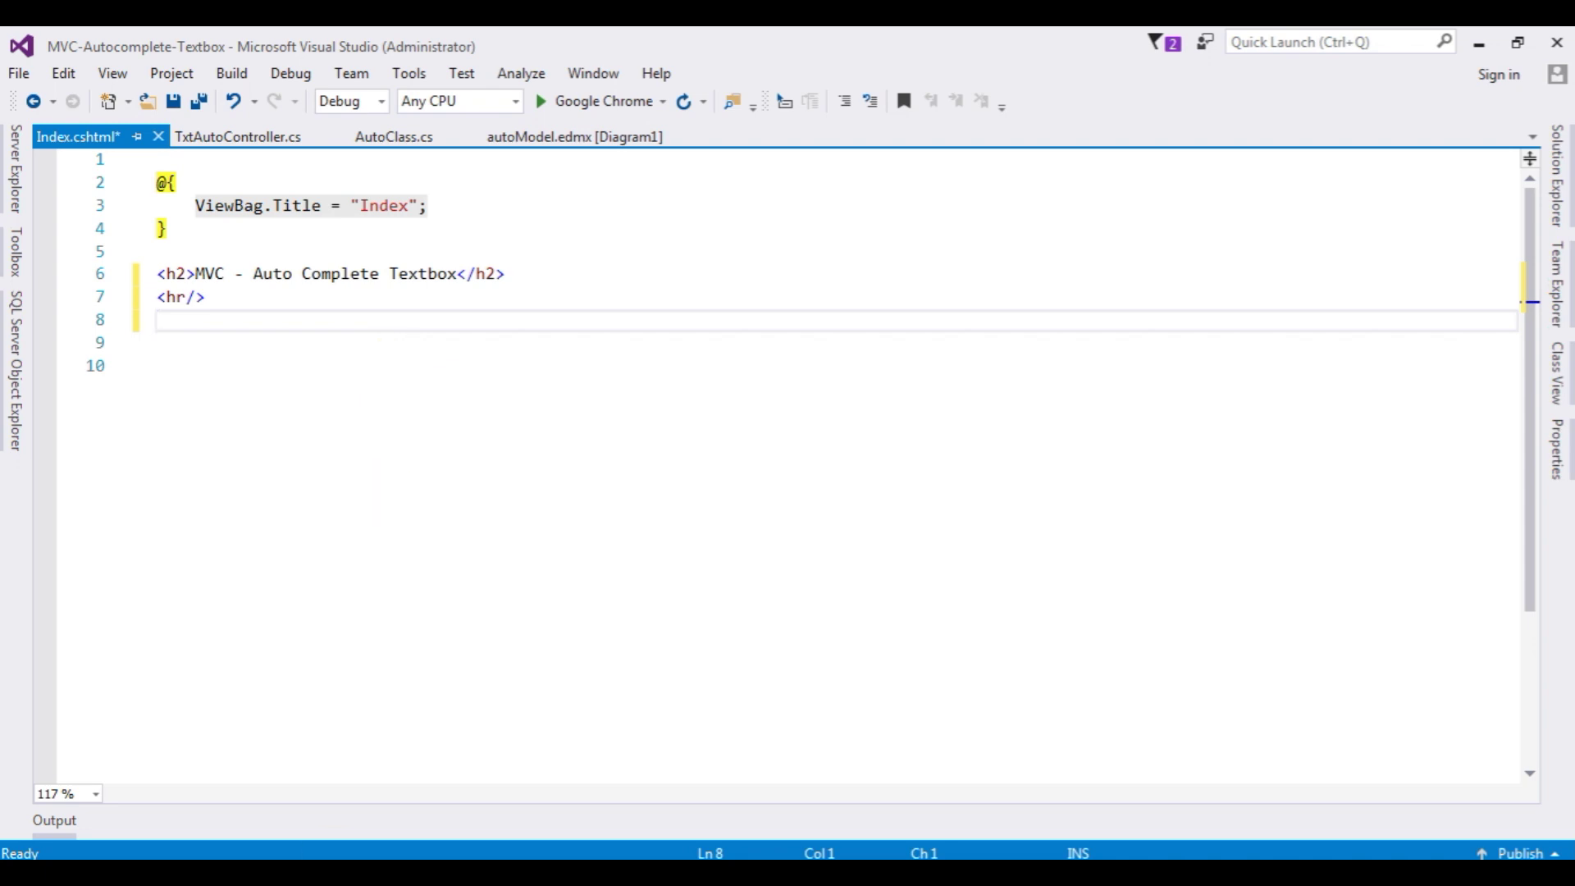
pyautogui.click(335, 876)
# Step: Search Google for 'aspnetcdn jquery'
pyautogui.click(483, 530)
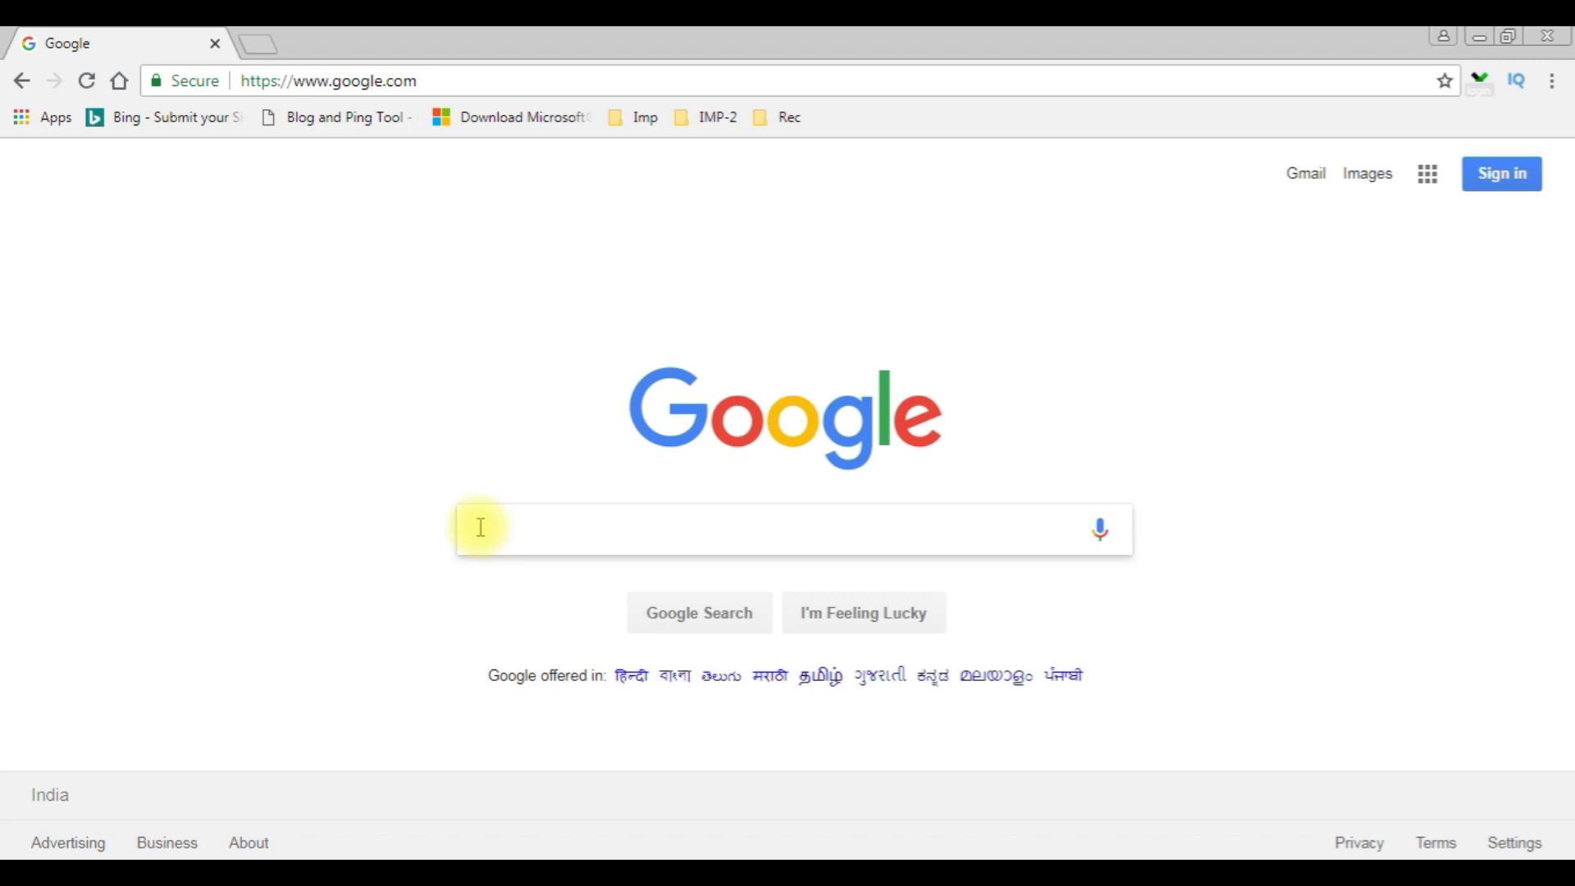
pyautogui.write('jquery ')
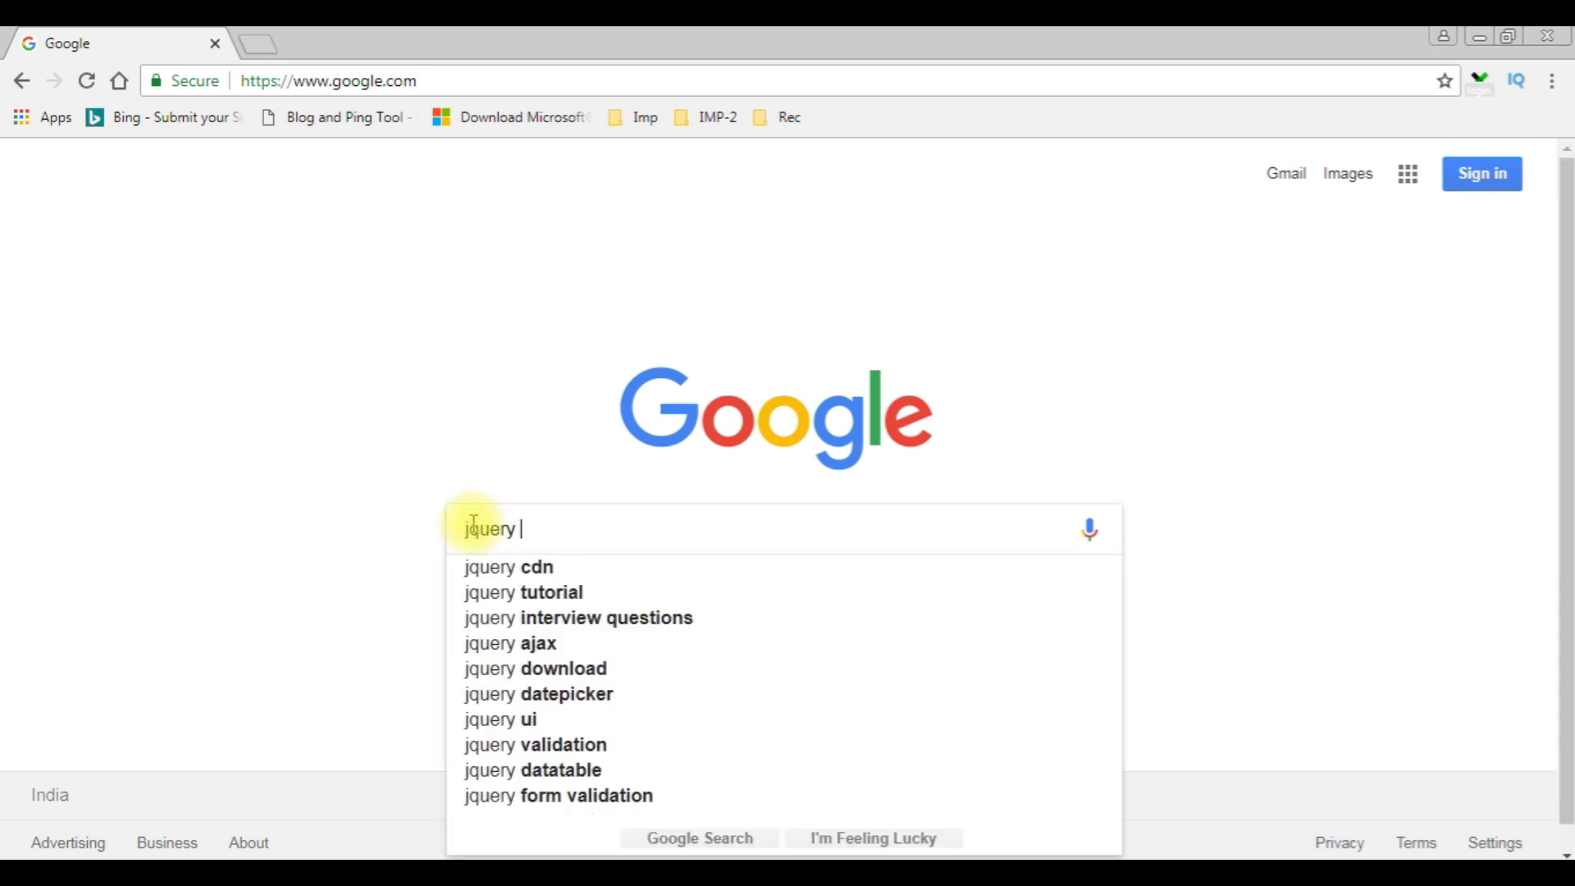
pyautogui.write('aspnetd')
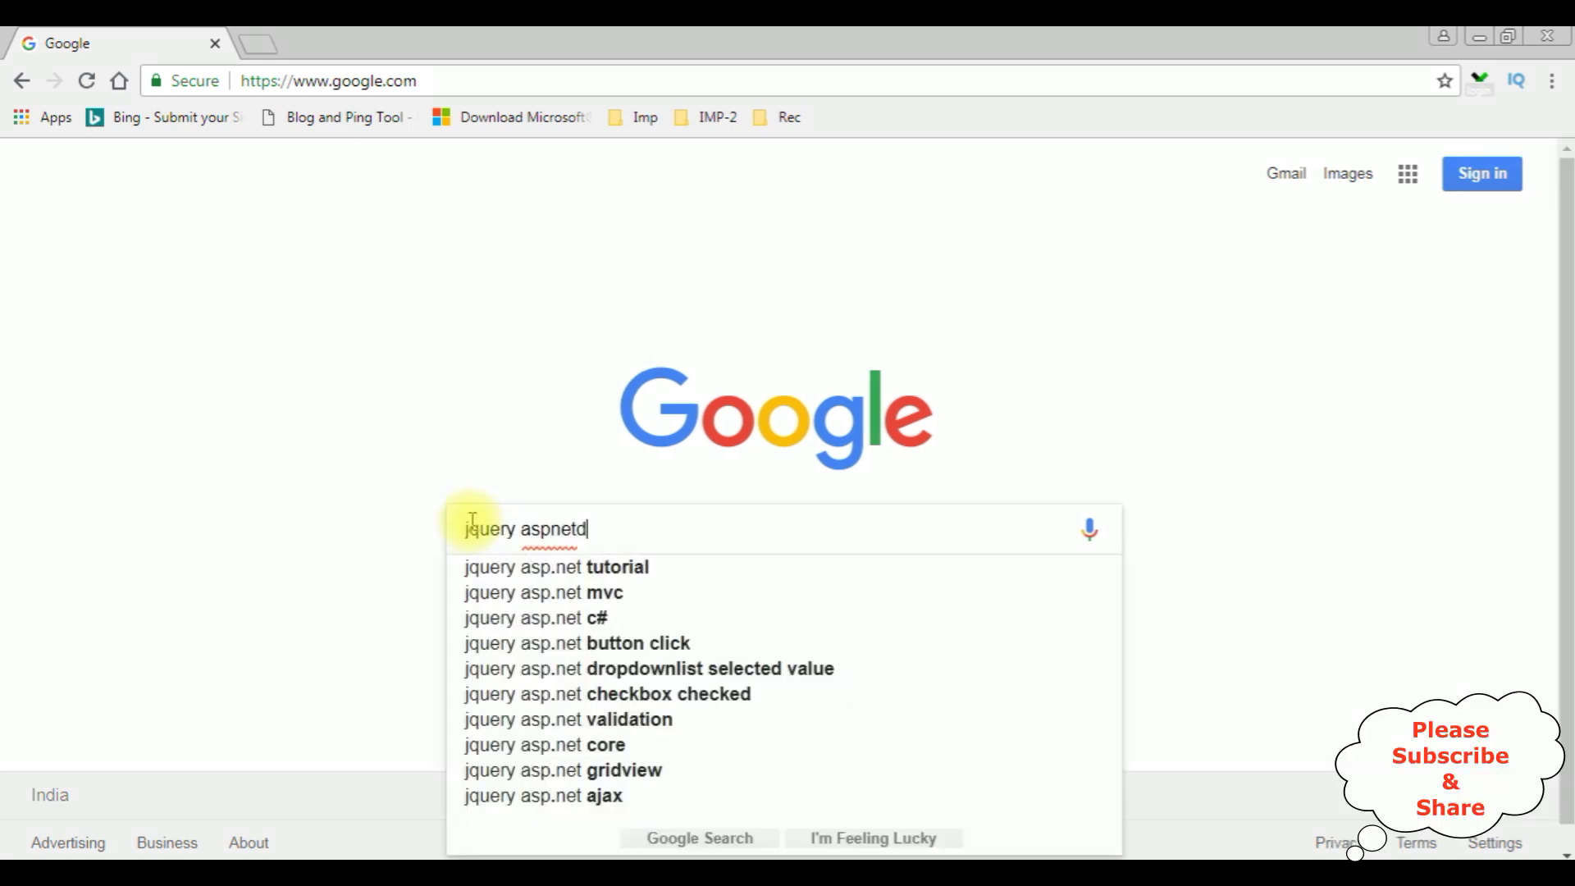
pyautogui.press('BackSpace')
pyautogui.write(' cd')
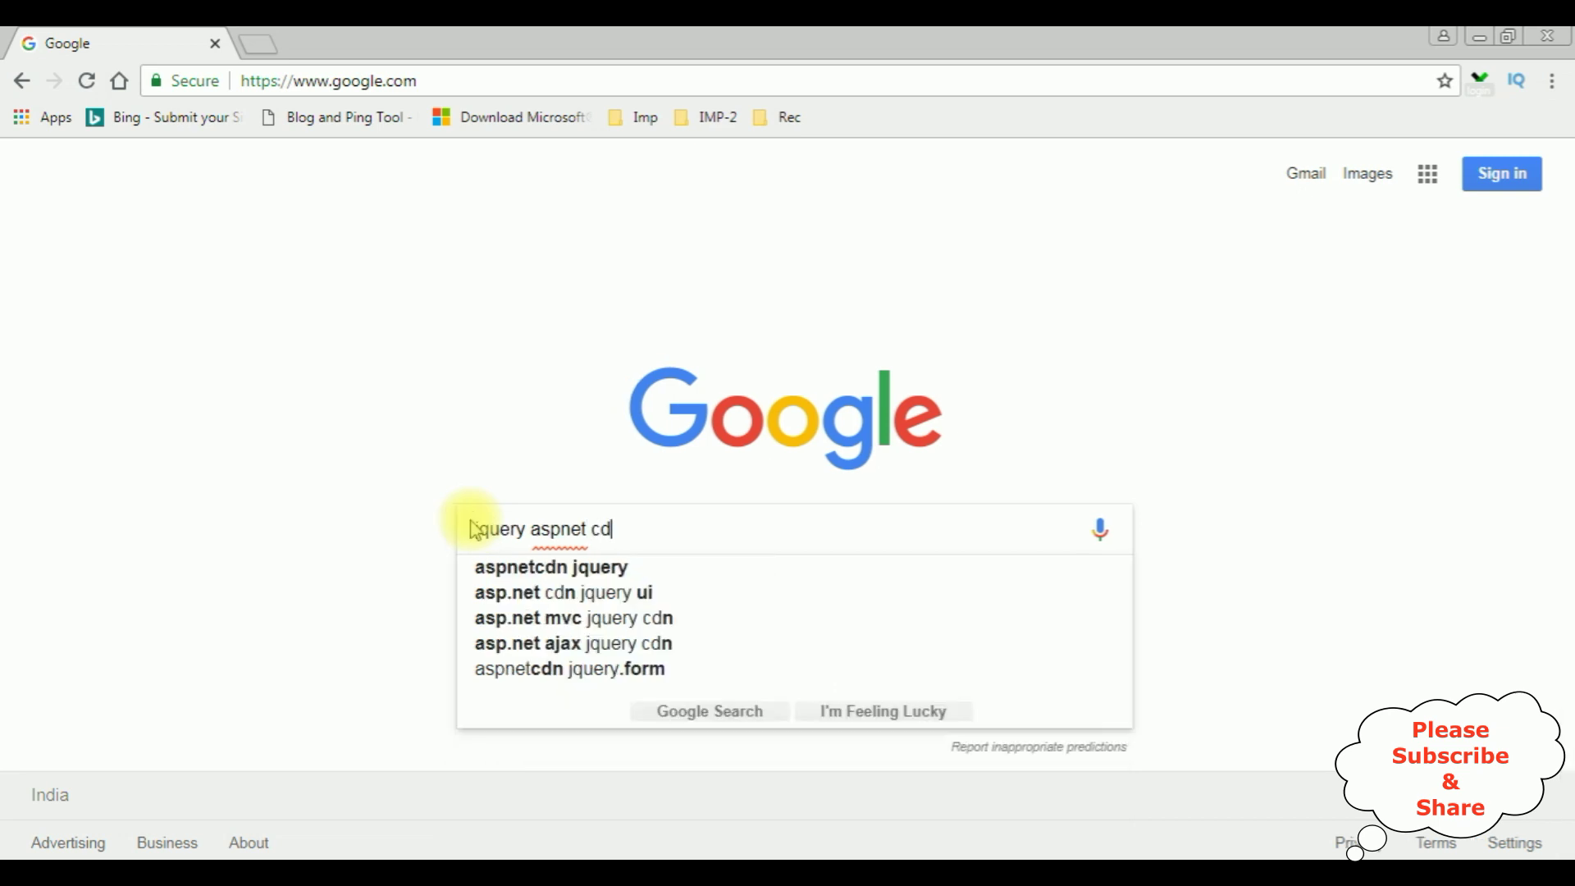
pyautogui.press('Down')
pyautogui.press('Return')
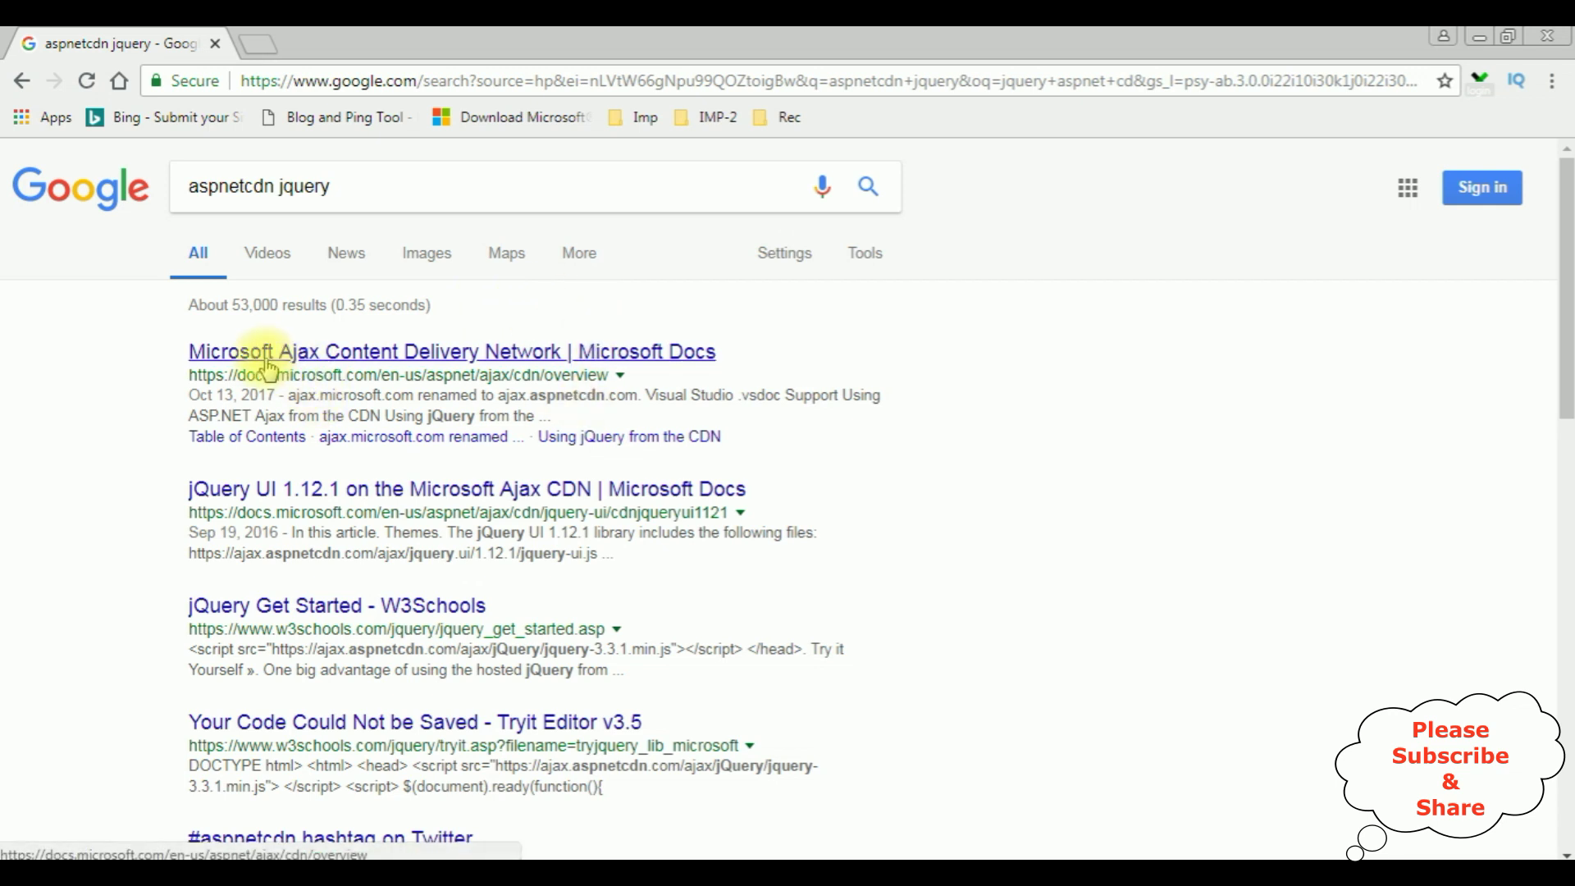
# Step: On the Microsoft Ajax CDN docs page, select the jQuery 1.8.0 and jQuery UI 1.8.22 script lines
pyautogui.click(505, 353)
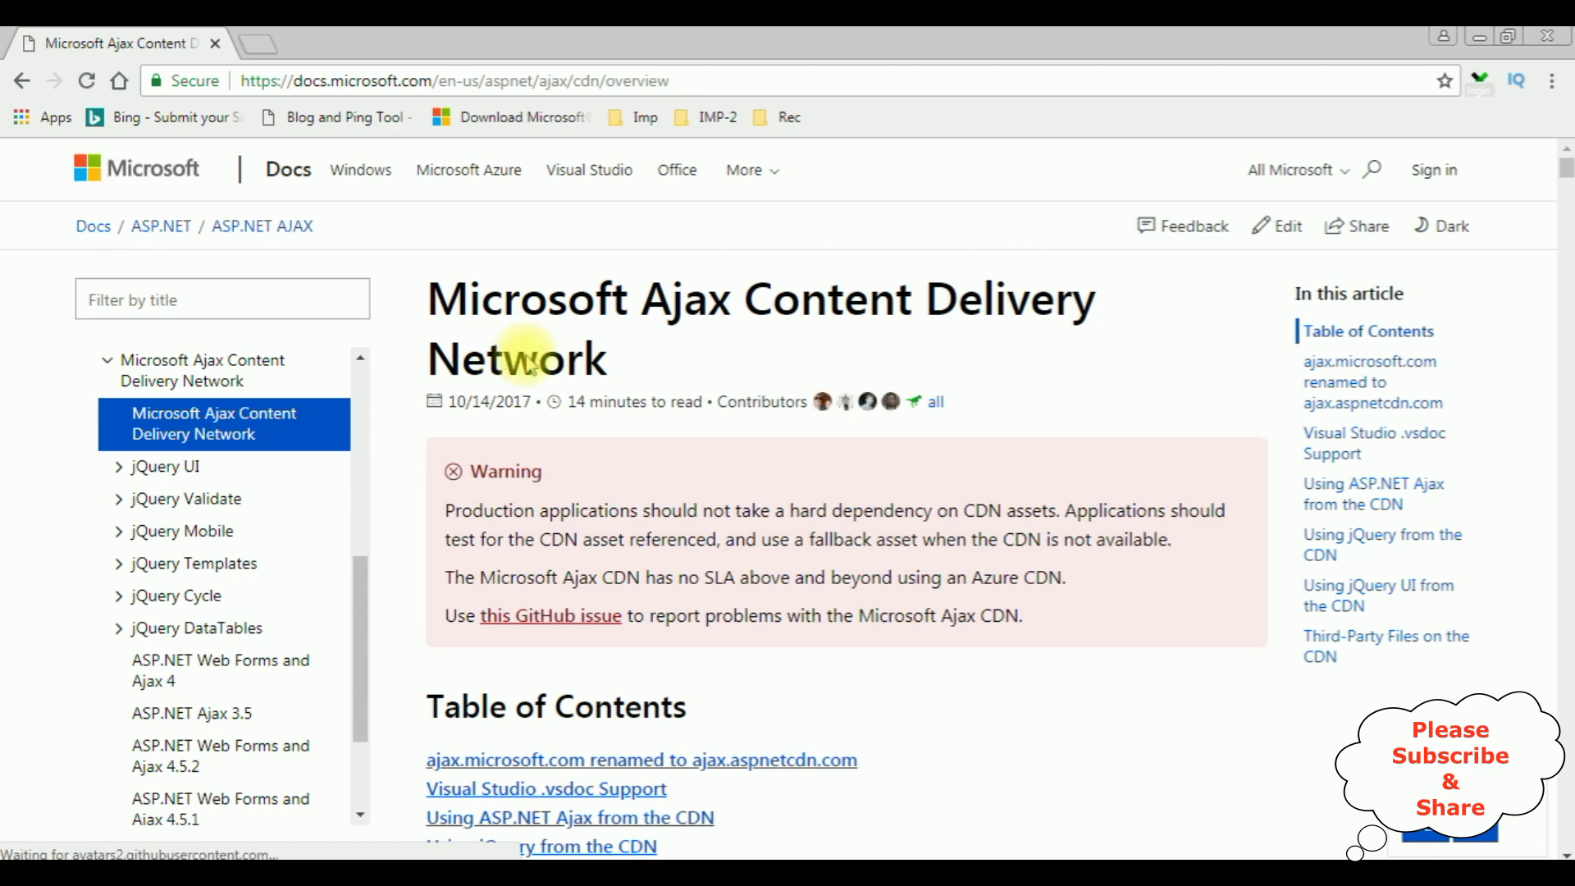
pyautogui.scroll(-2, 702, 382)
pyautogui.scroll(-2, 739, 393)
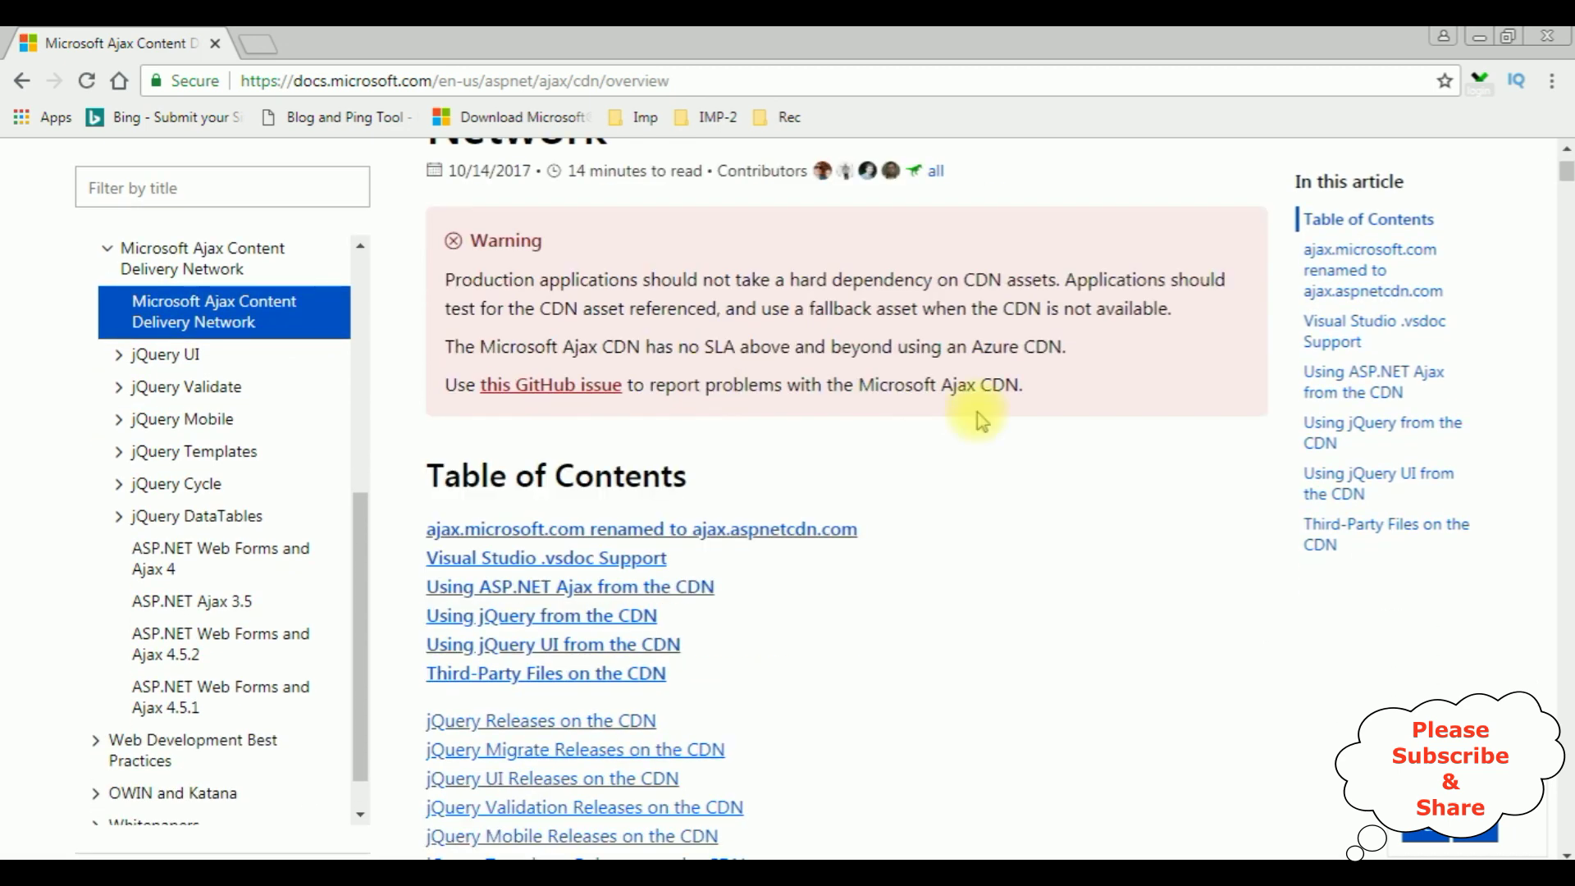
pyautogui.scroll(-1, 981, 421)
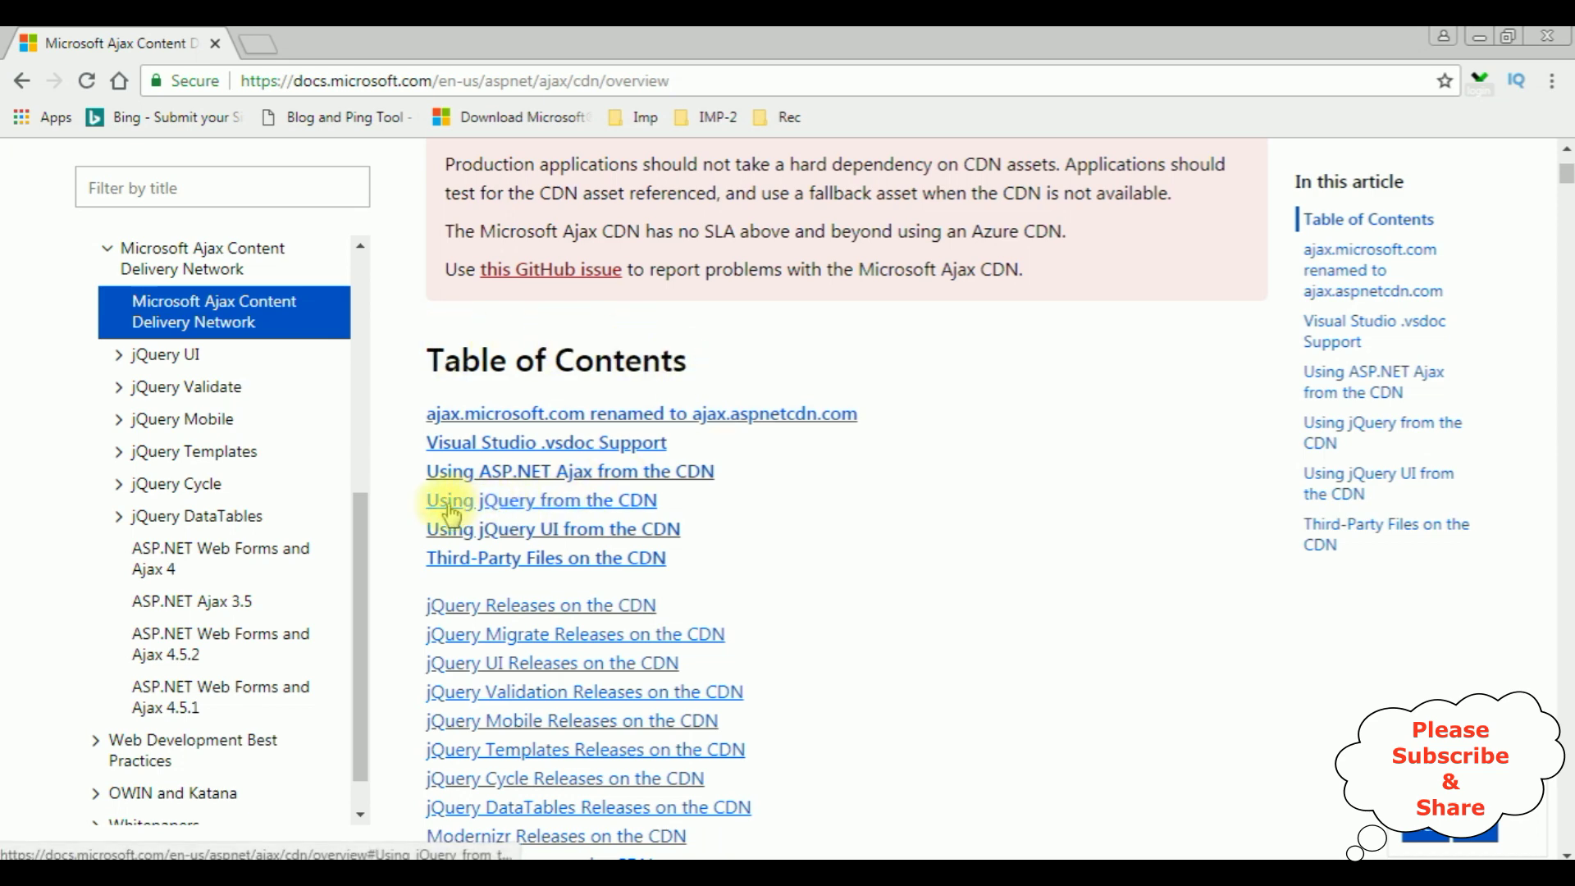
pyautogui.click(588, 501)
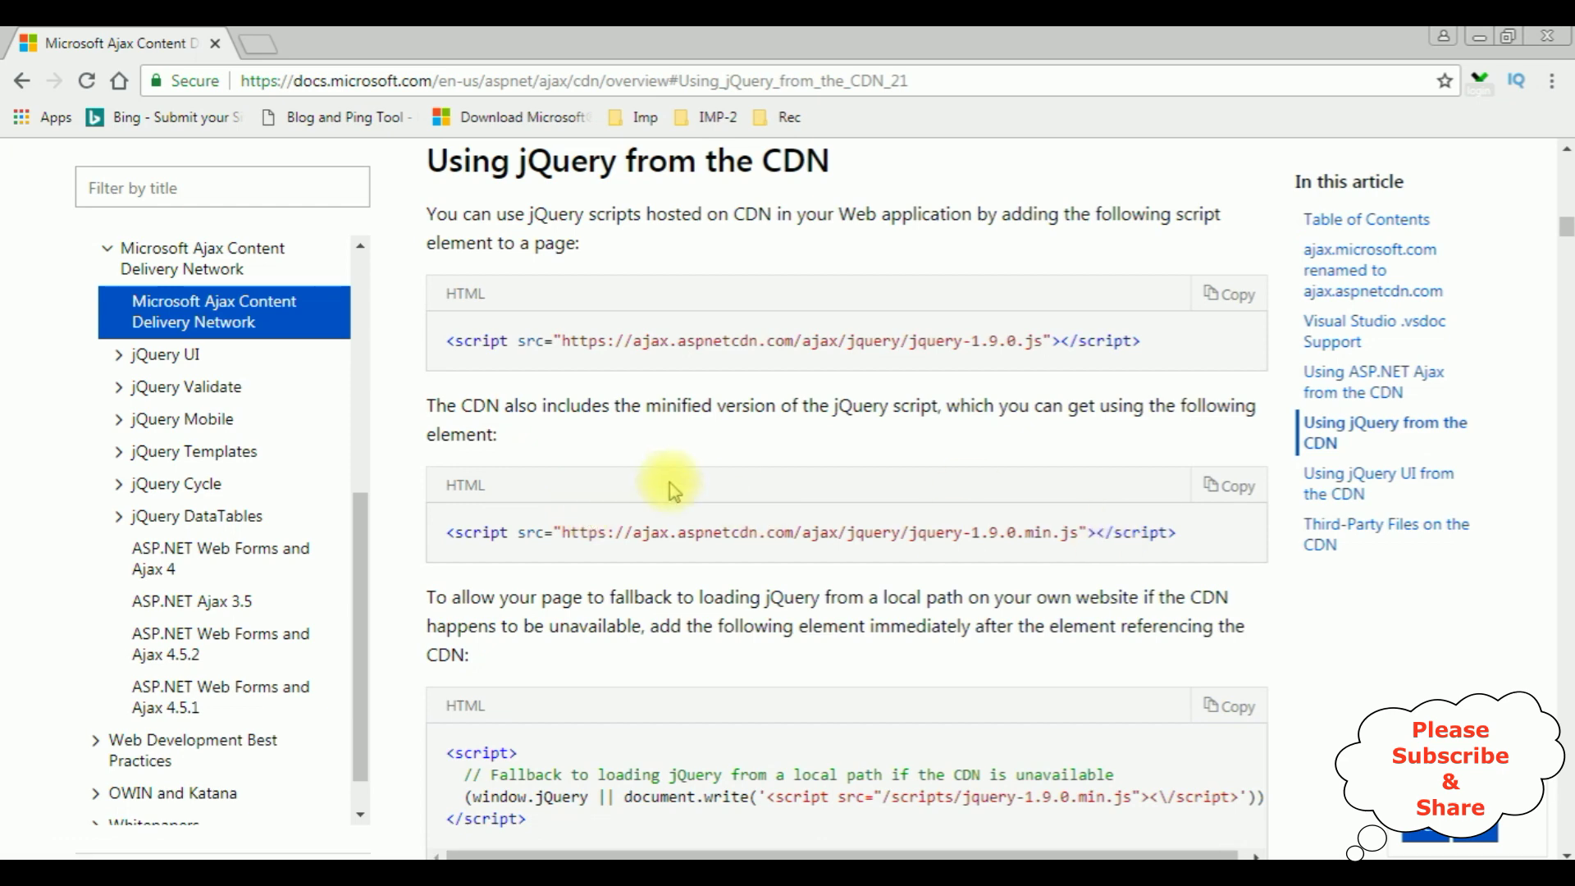
pyautogui.scroll(-1, 593, 505)
pyautogui.scroll(-4, 593, 505)
pyautogui.scroll(-3, 593, 370)
pyautogui.scroll(-5, 616, 369)
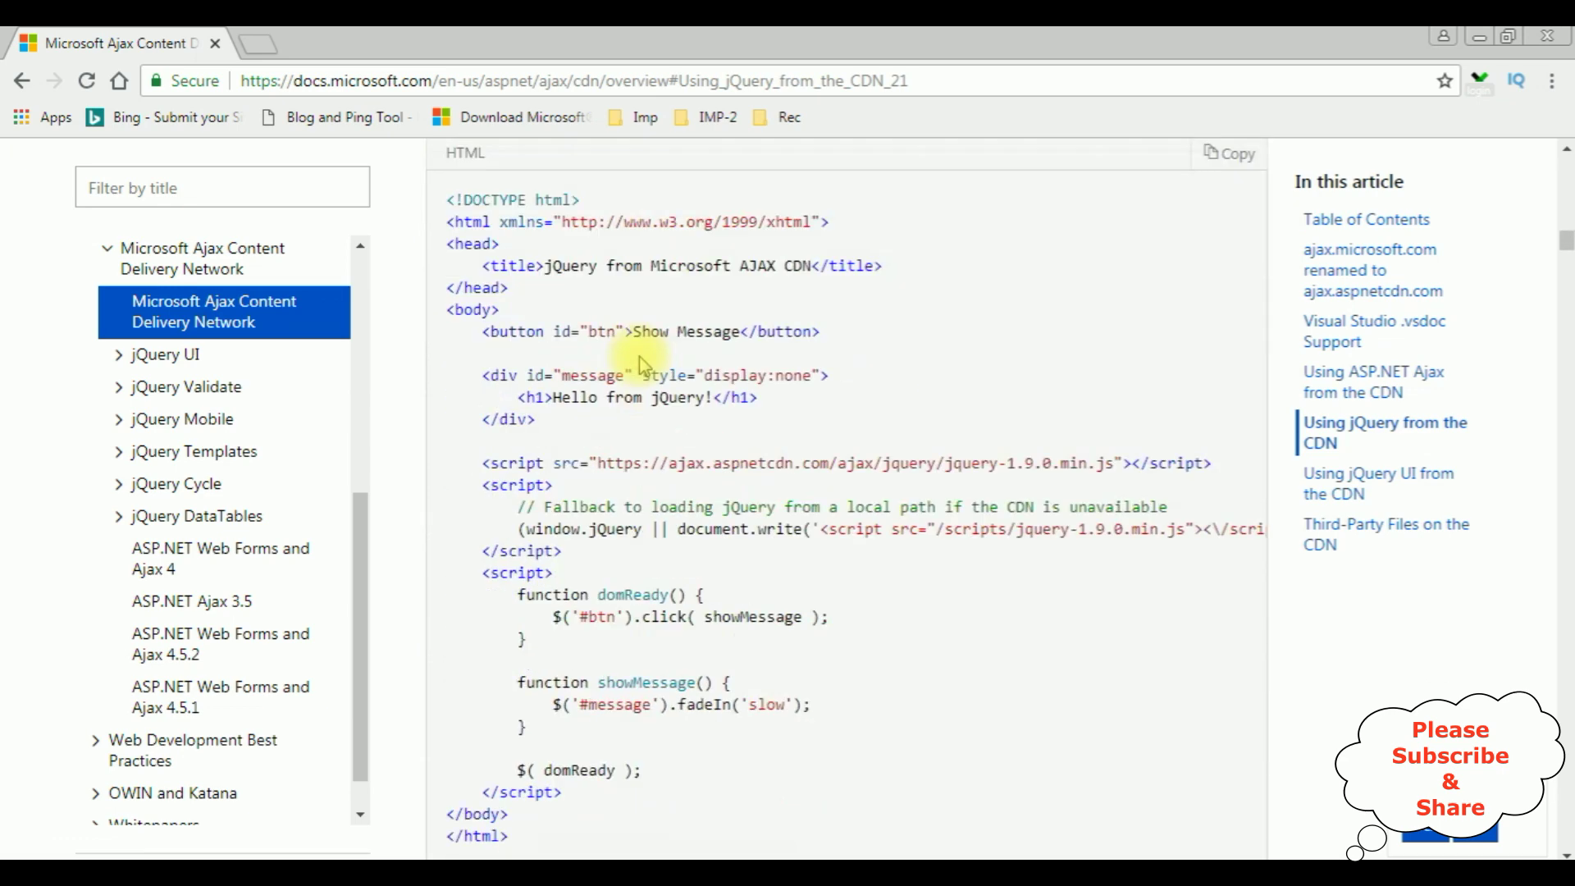
pyautogui.scroll(-4, 640, 366)
pyautogui.scroll(-2, 640, 366)
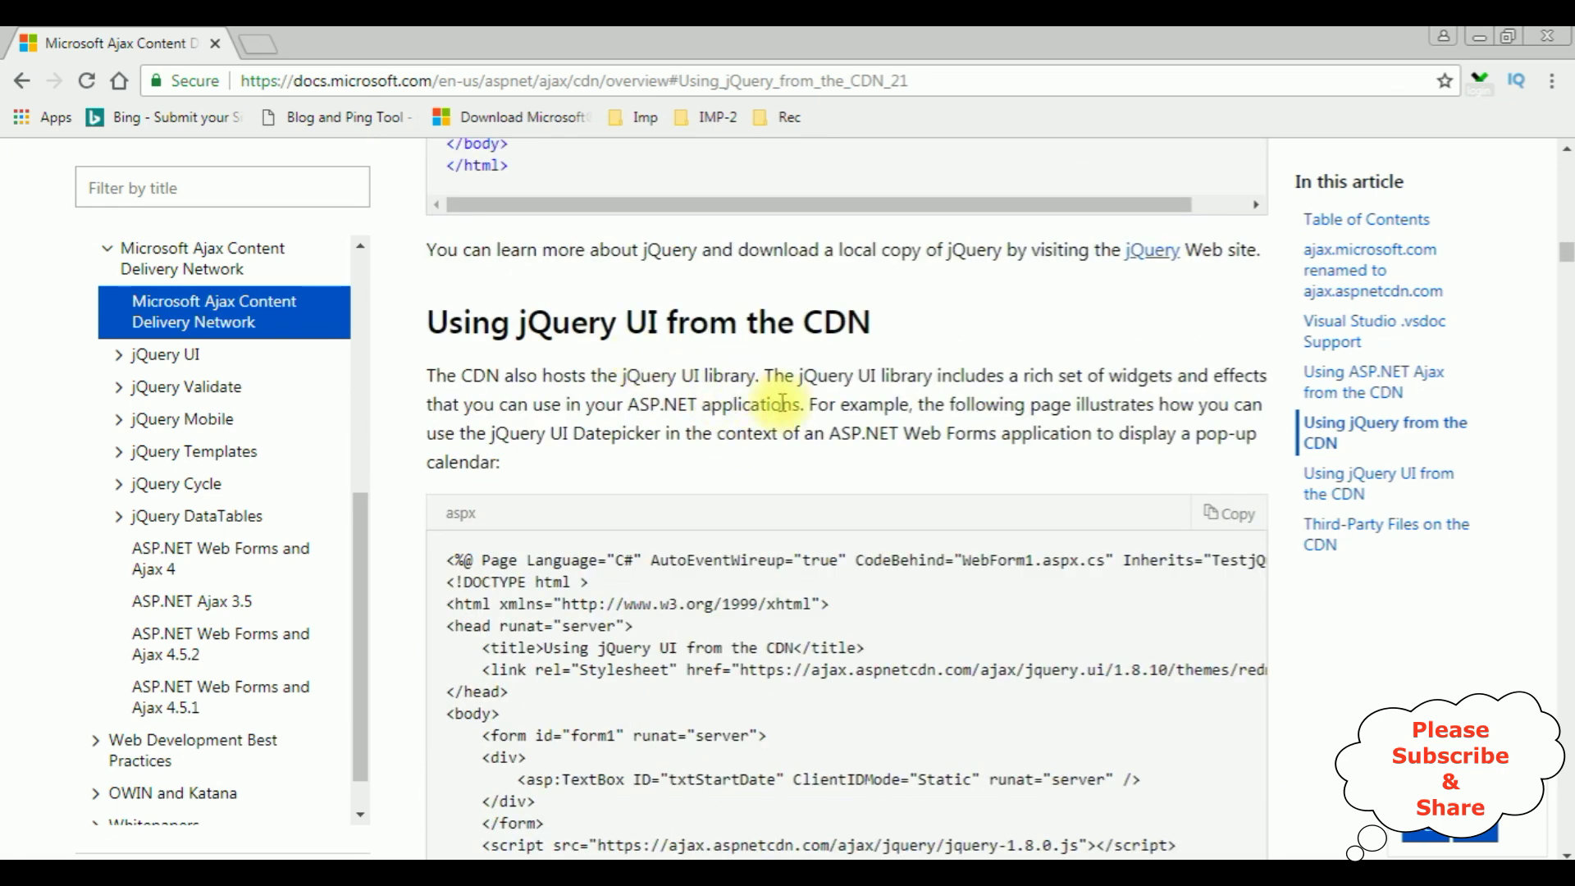
pyautogui.scroll(-2, 772, 409)
pyautogui.scroll(-2, 763, 407)
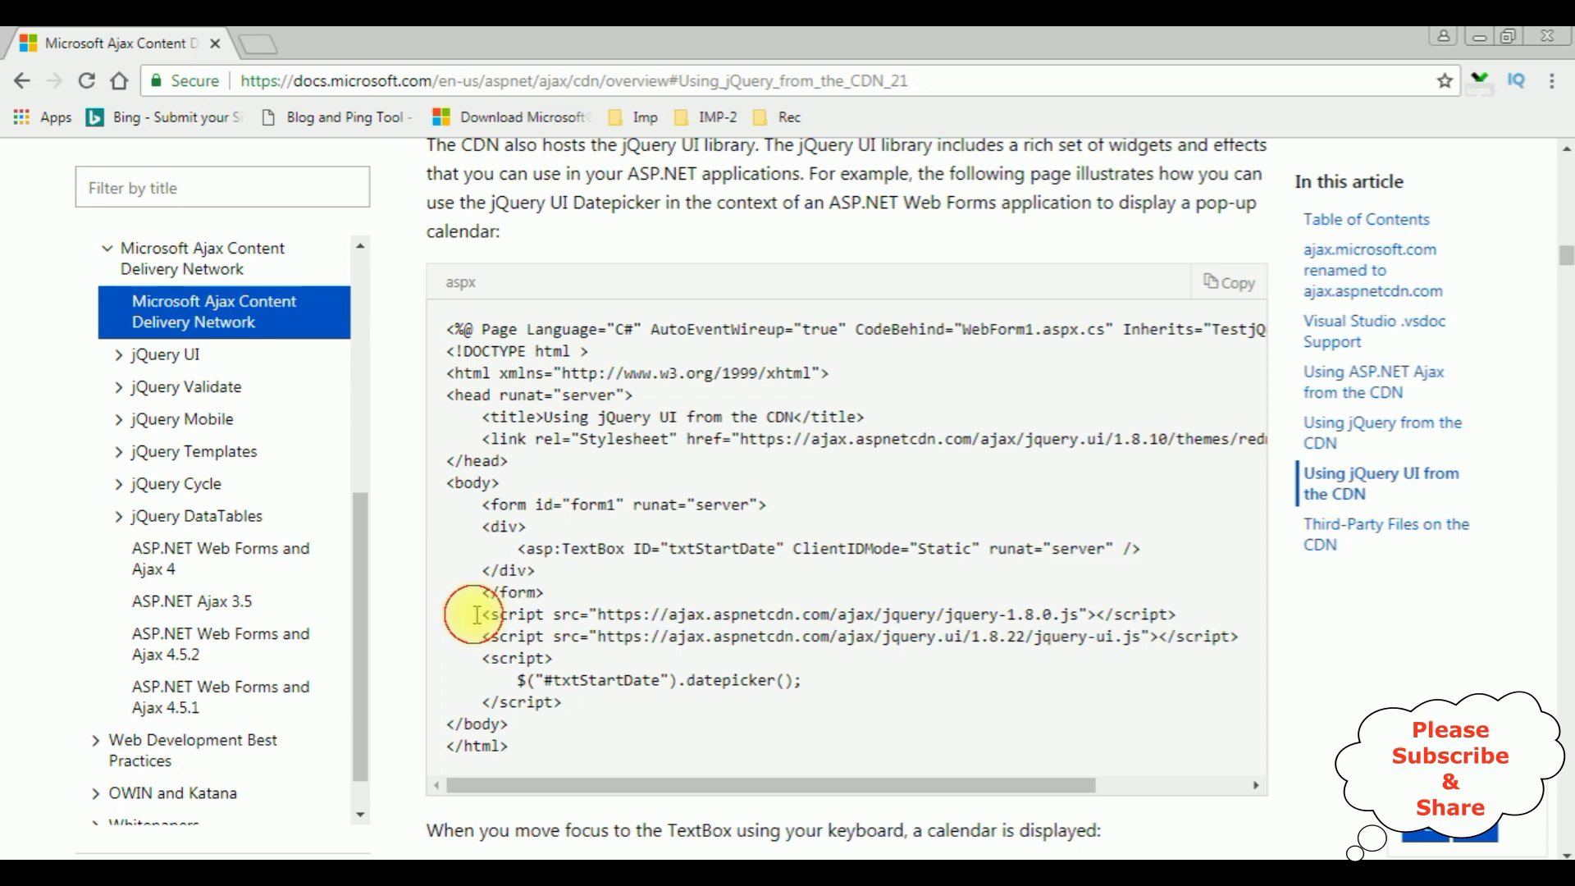
pyautogui.moveTo(1243, 642); pyautogui.dragTo(1243, 595)
pyautogui.hotkey('ctrl', 'c')
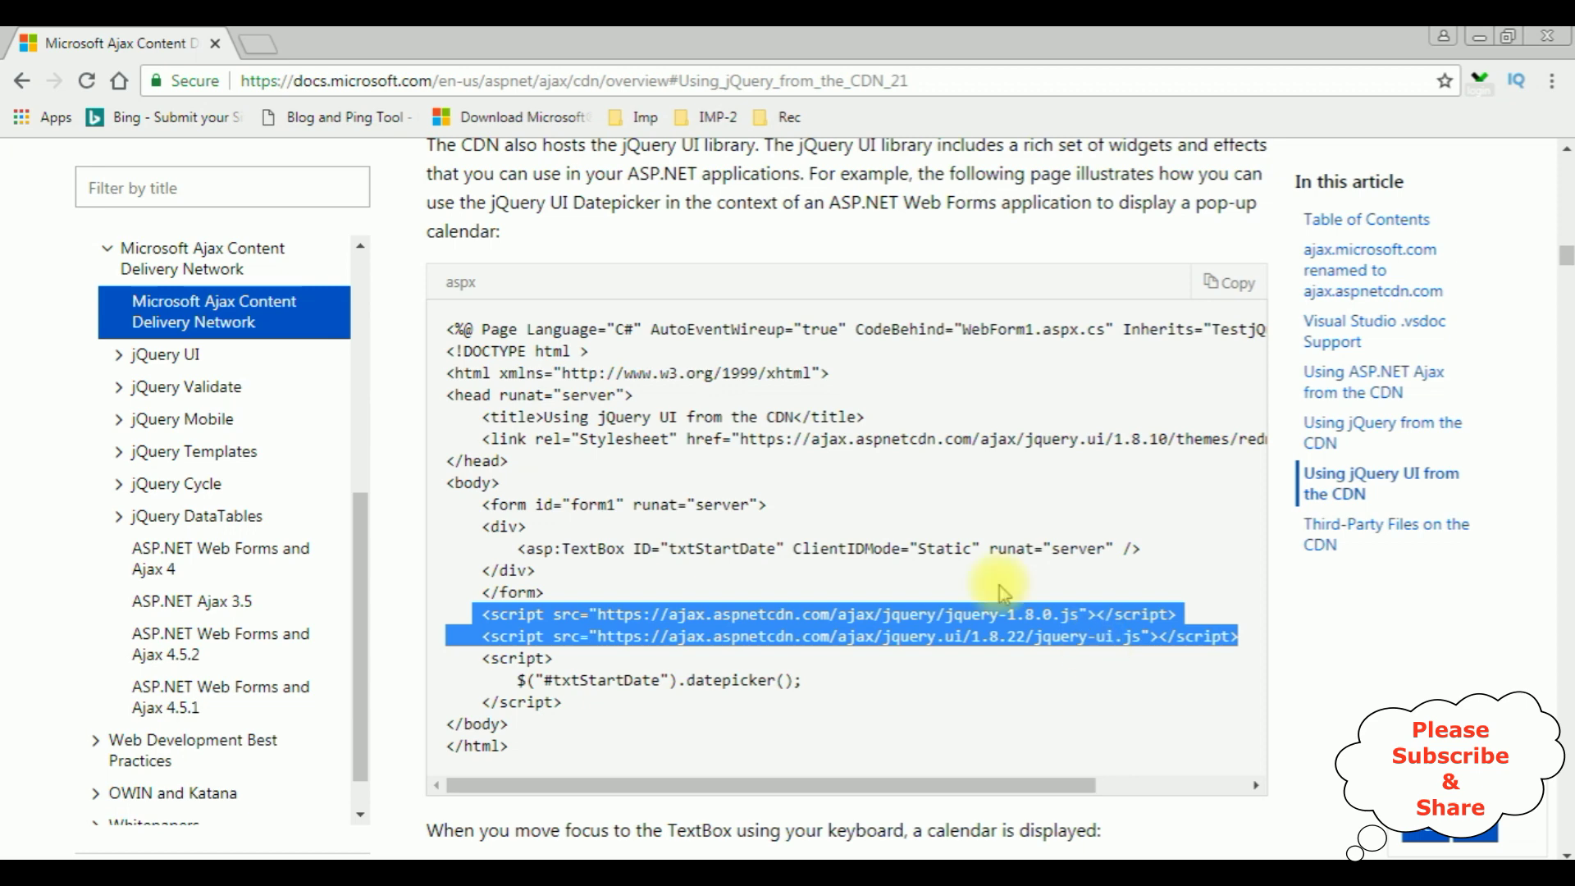
pyautogui.hotkey('alt', 'Tab')
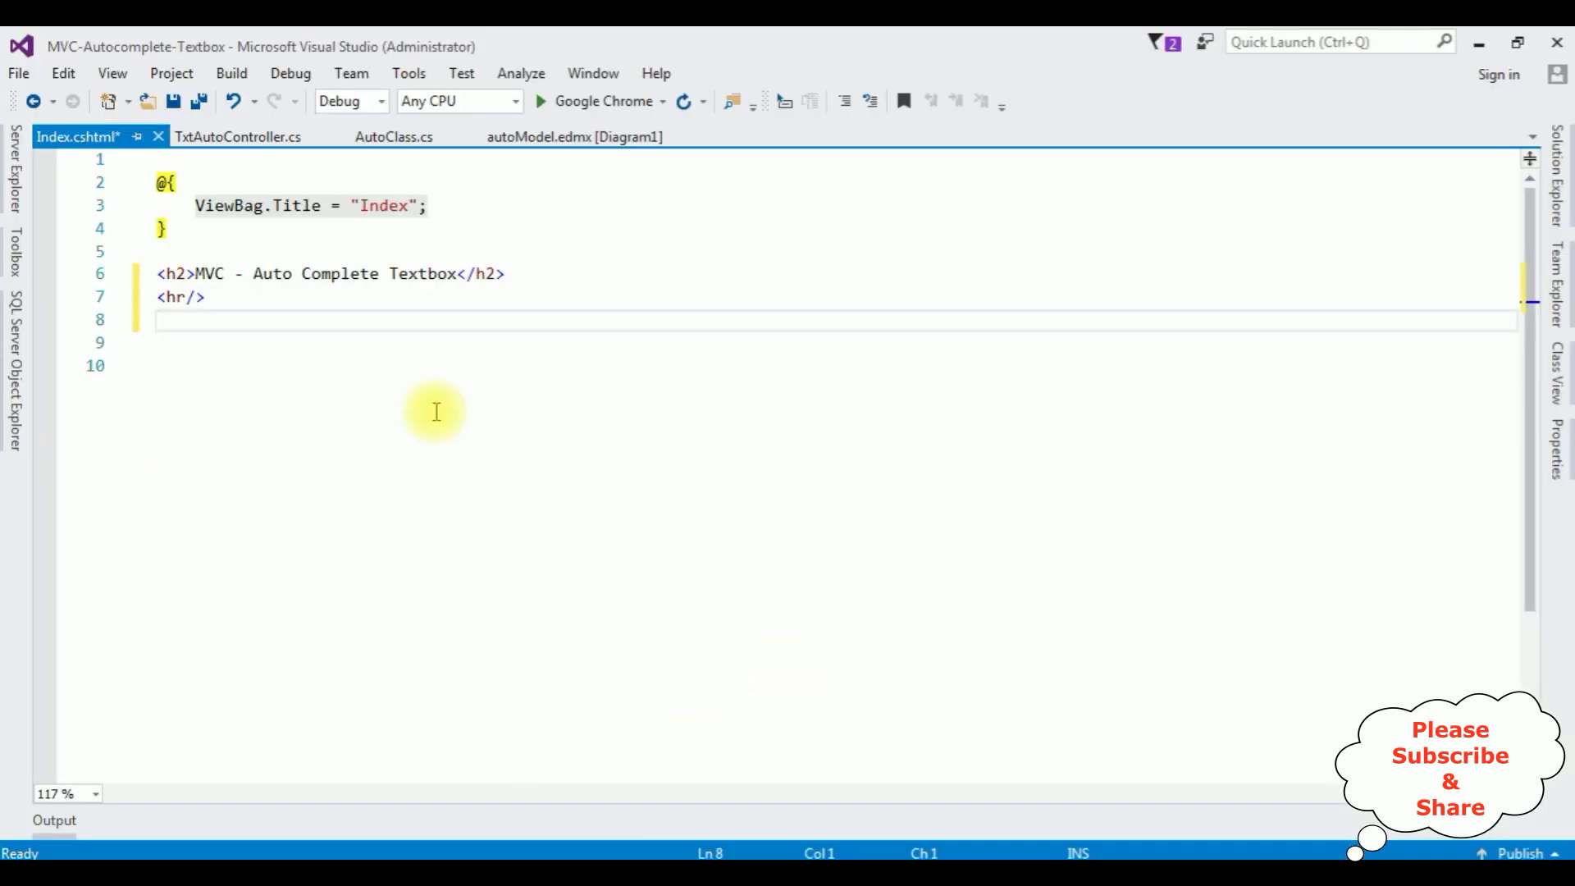
# Step: Paste the two CDN script tags and add a text input with id txtempname
pyautogui.hotkey('ctrl', 'v')
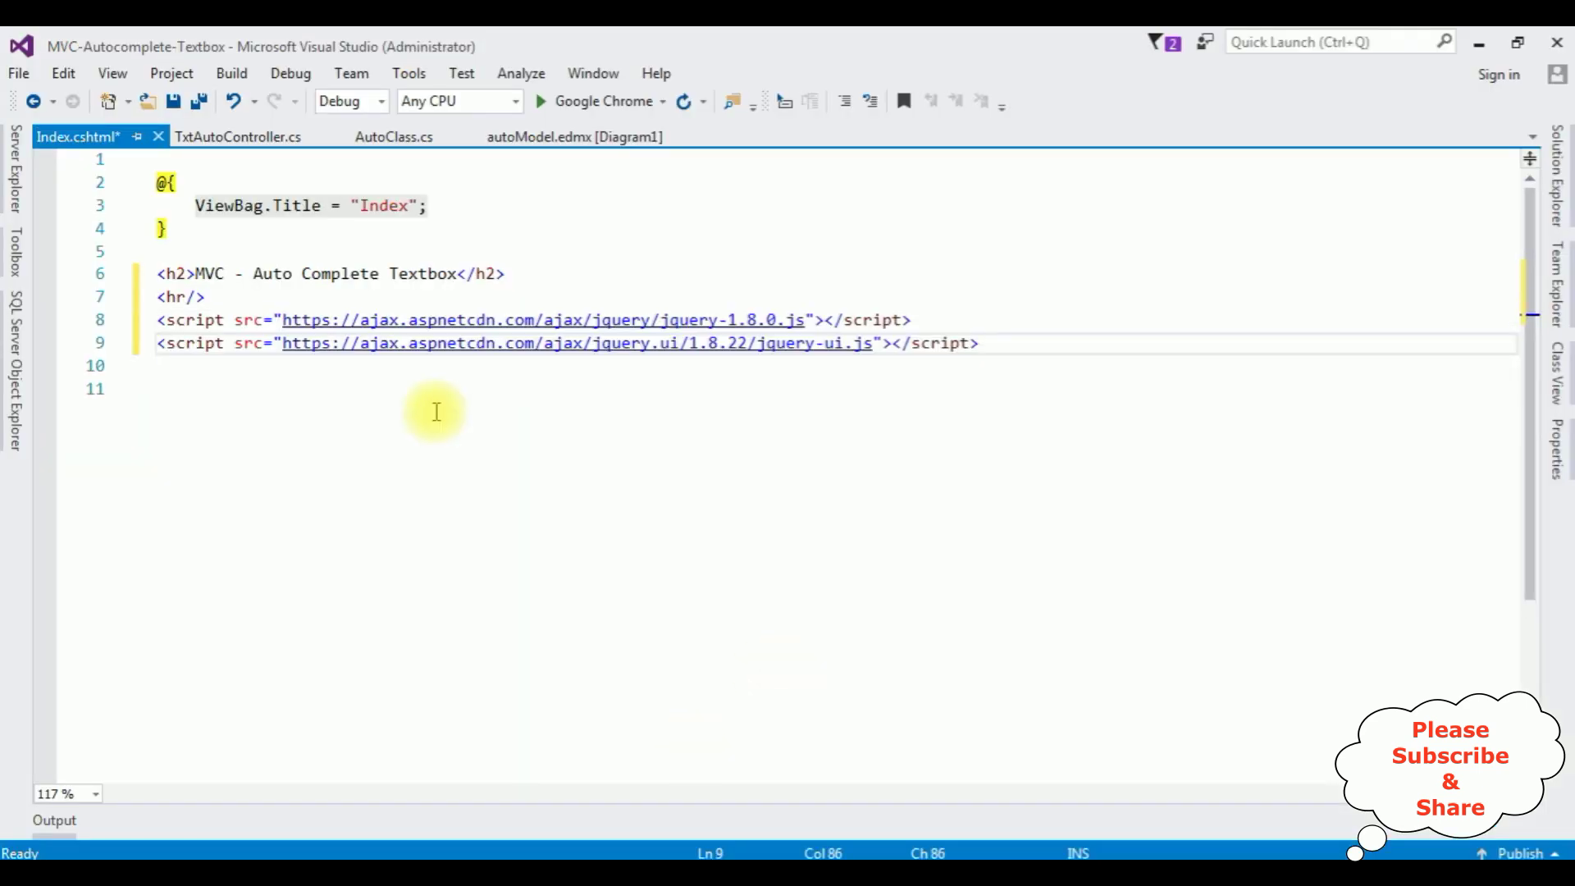
pyautogui.press('Return')
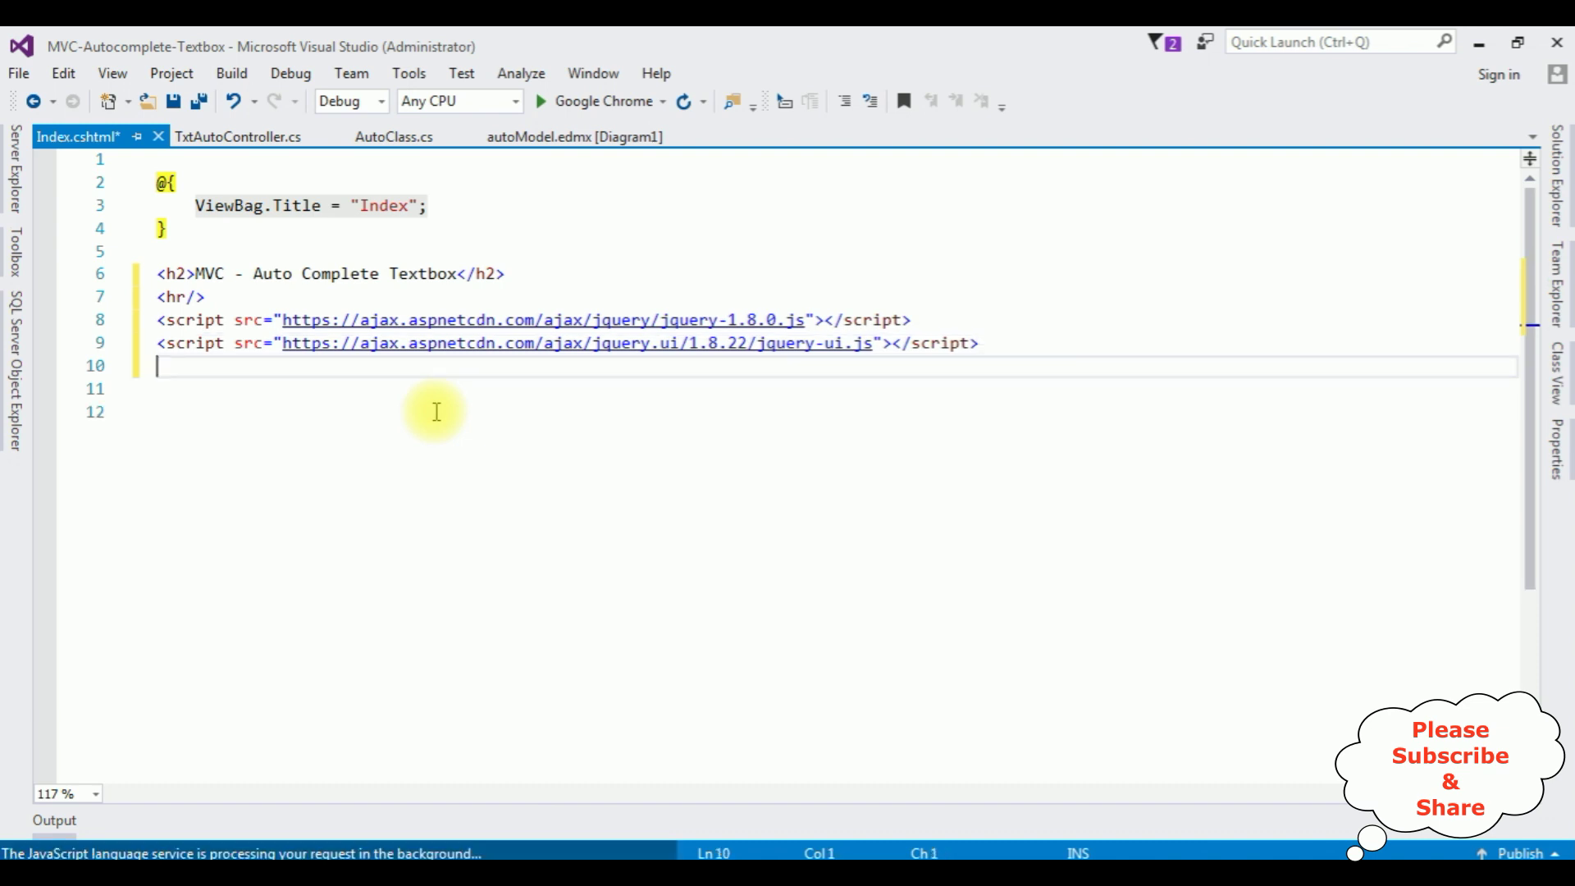
pyautogui.press('Return')
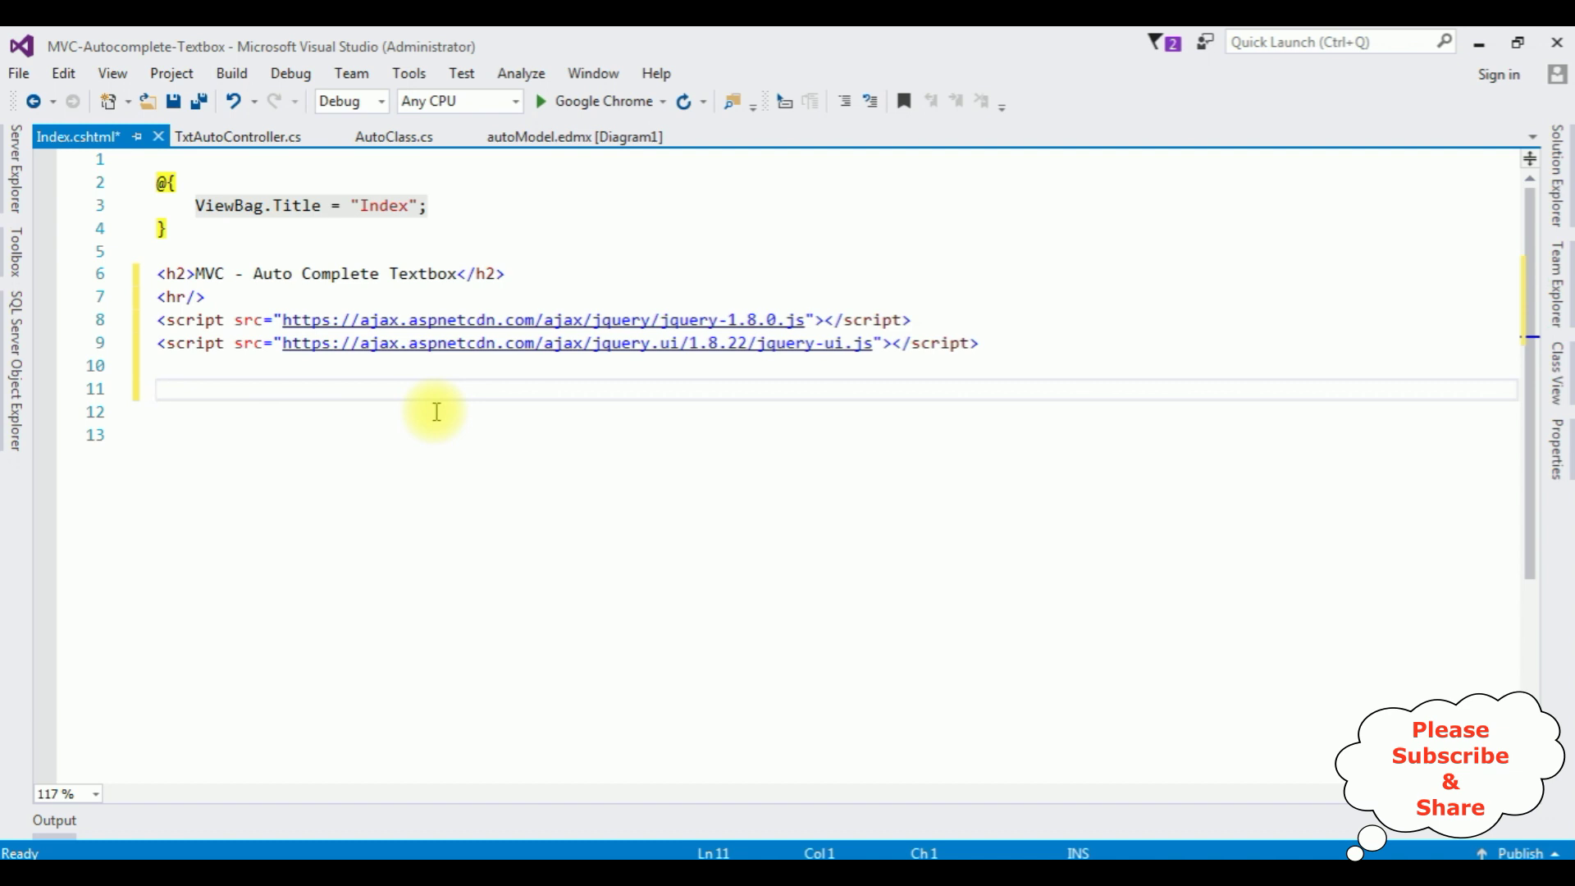
pyautogui.write('<in')
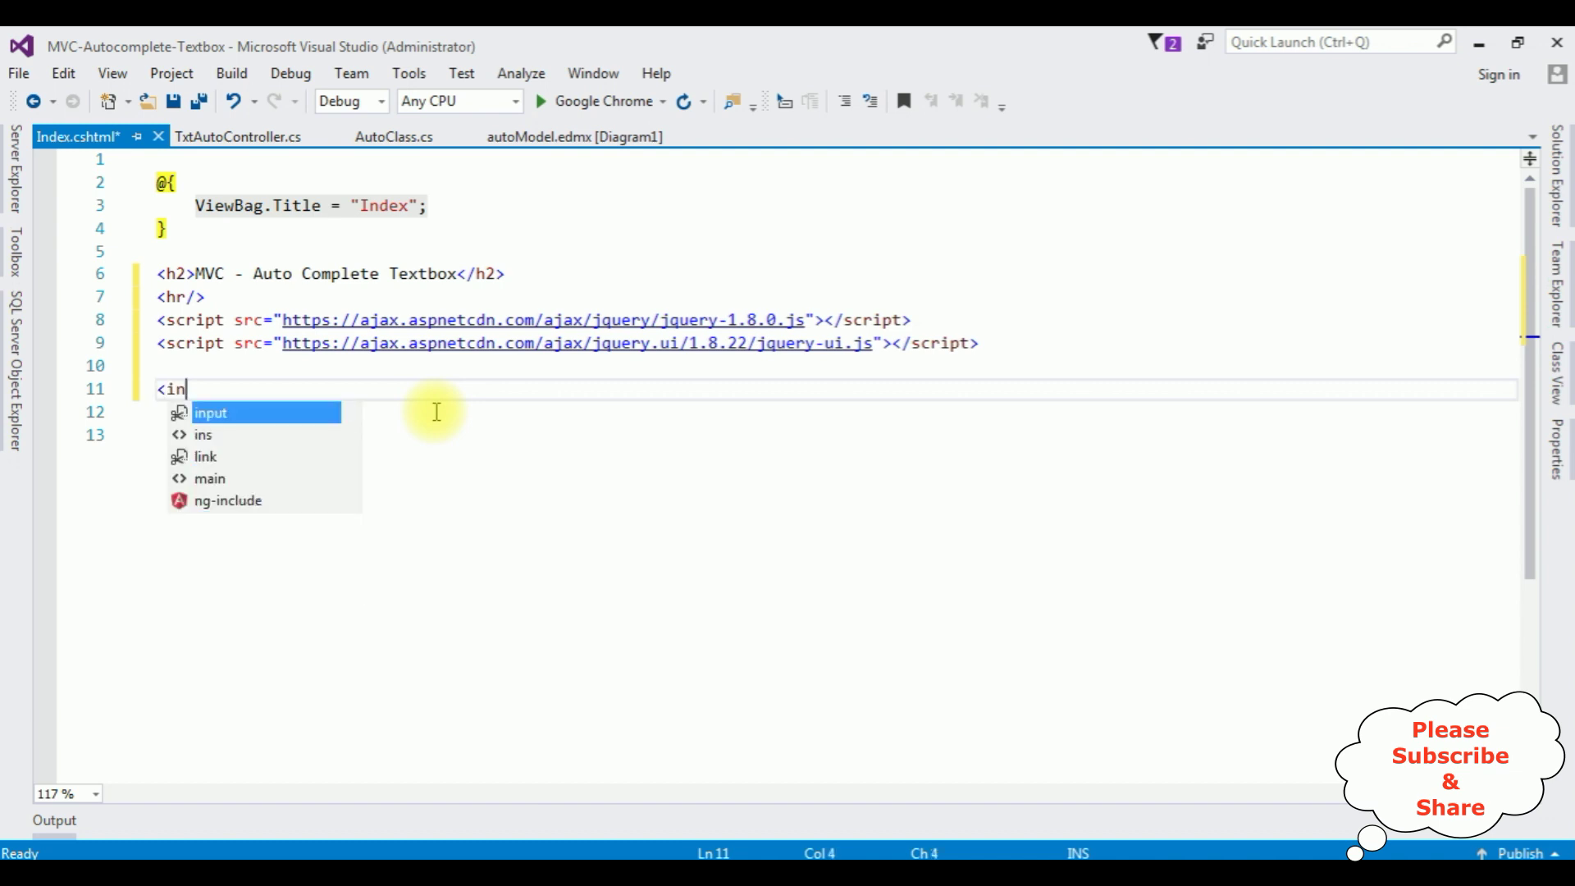
pyautogui.write('put ty')
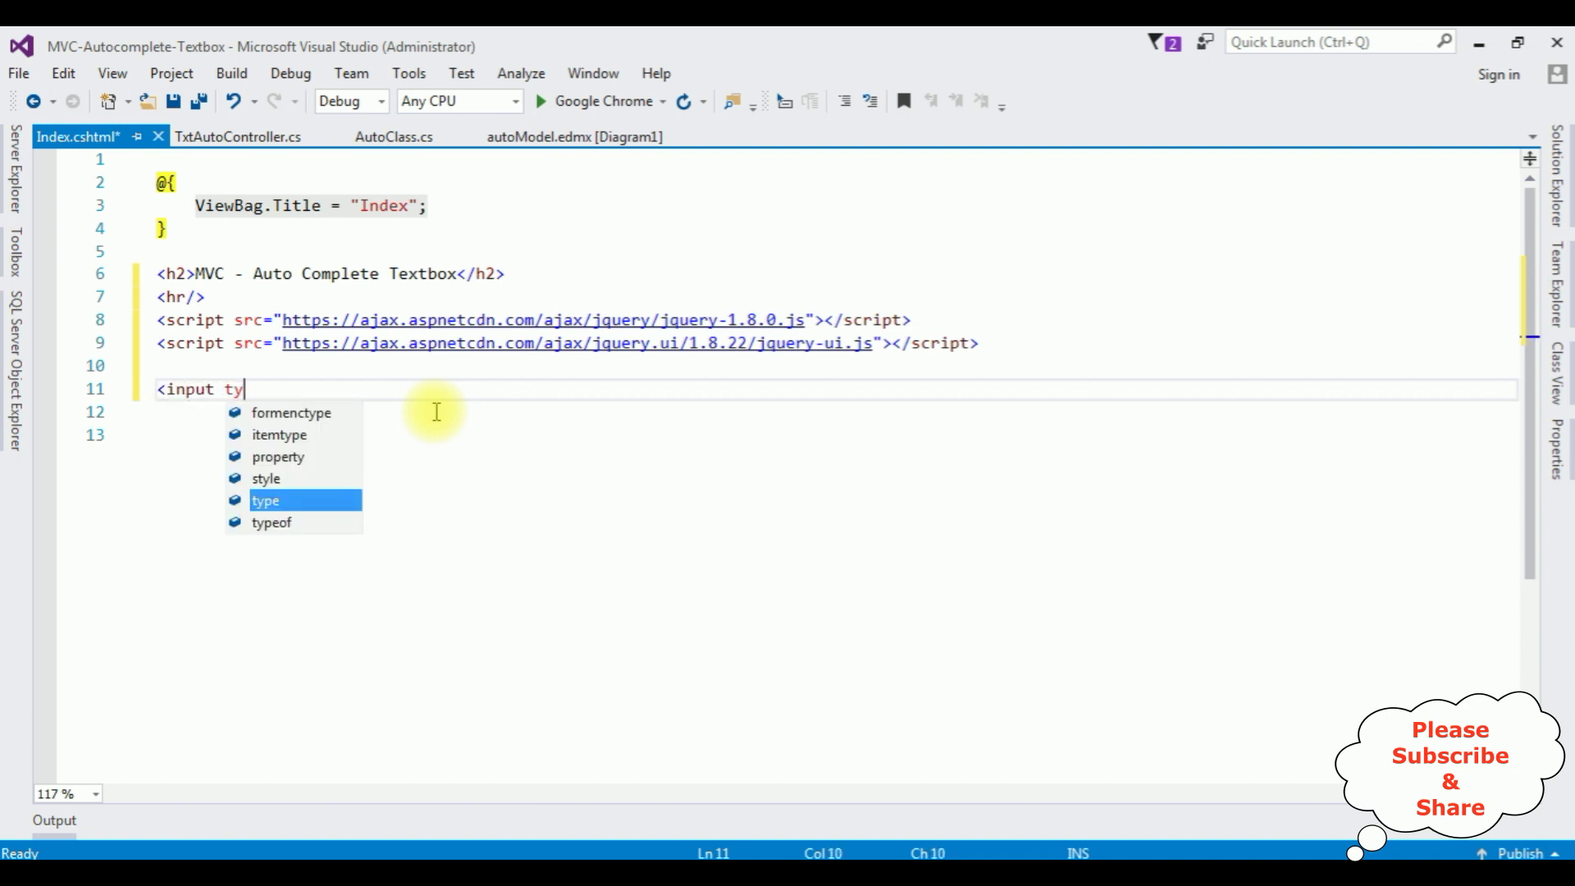
pyautogui.press('Tab')
pyautogui.write('text')
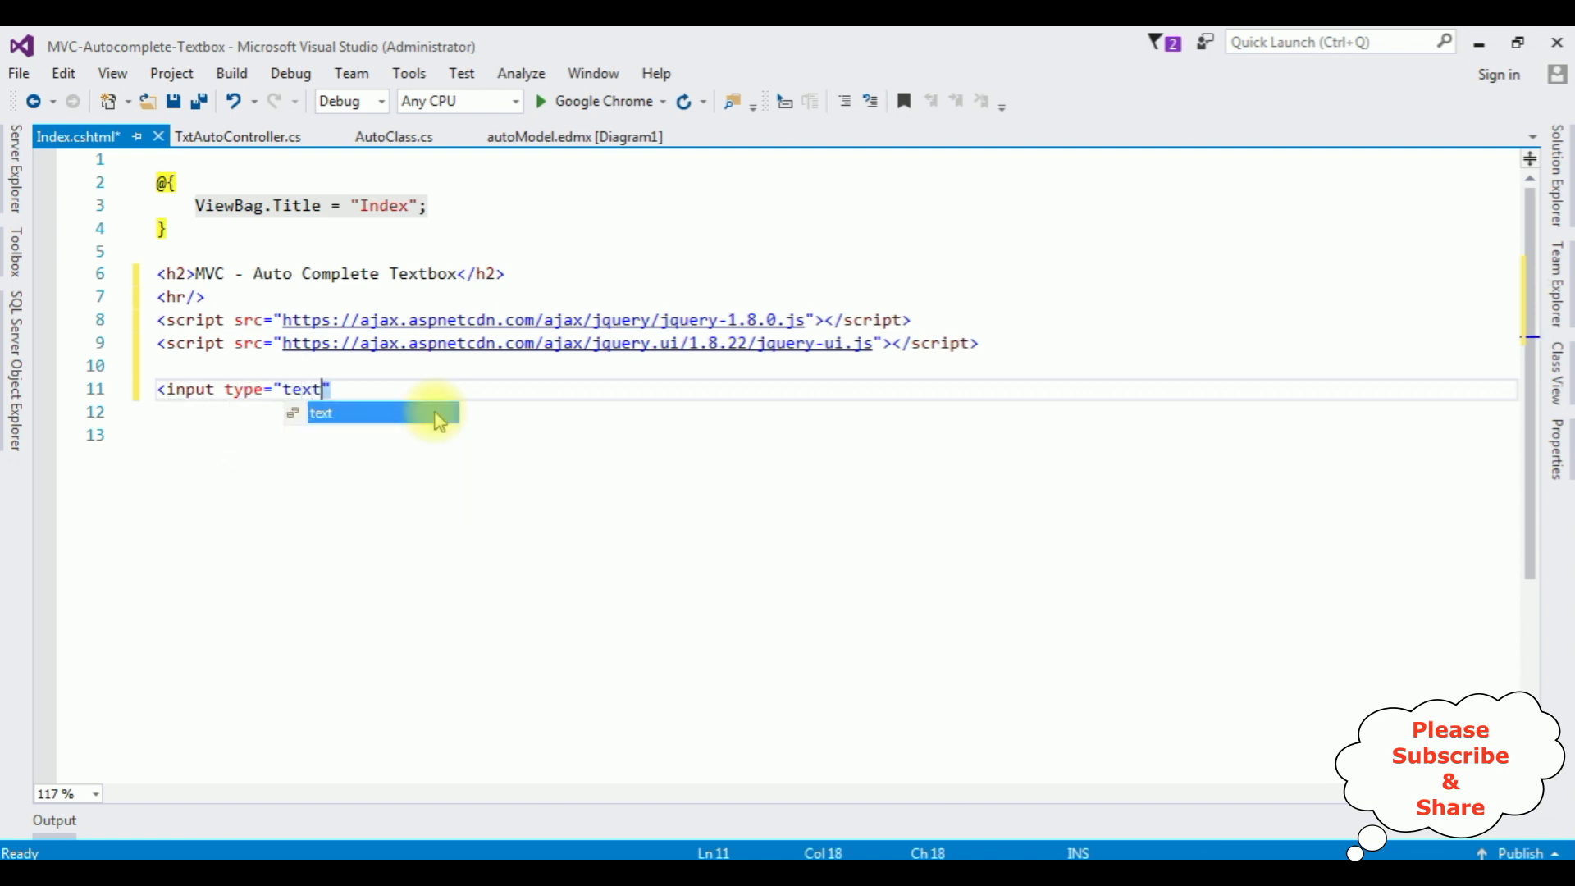
pyautogui.press('Right')
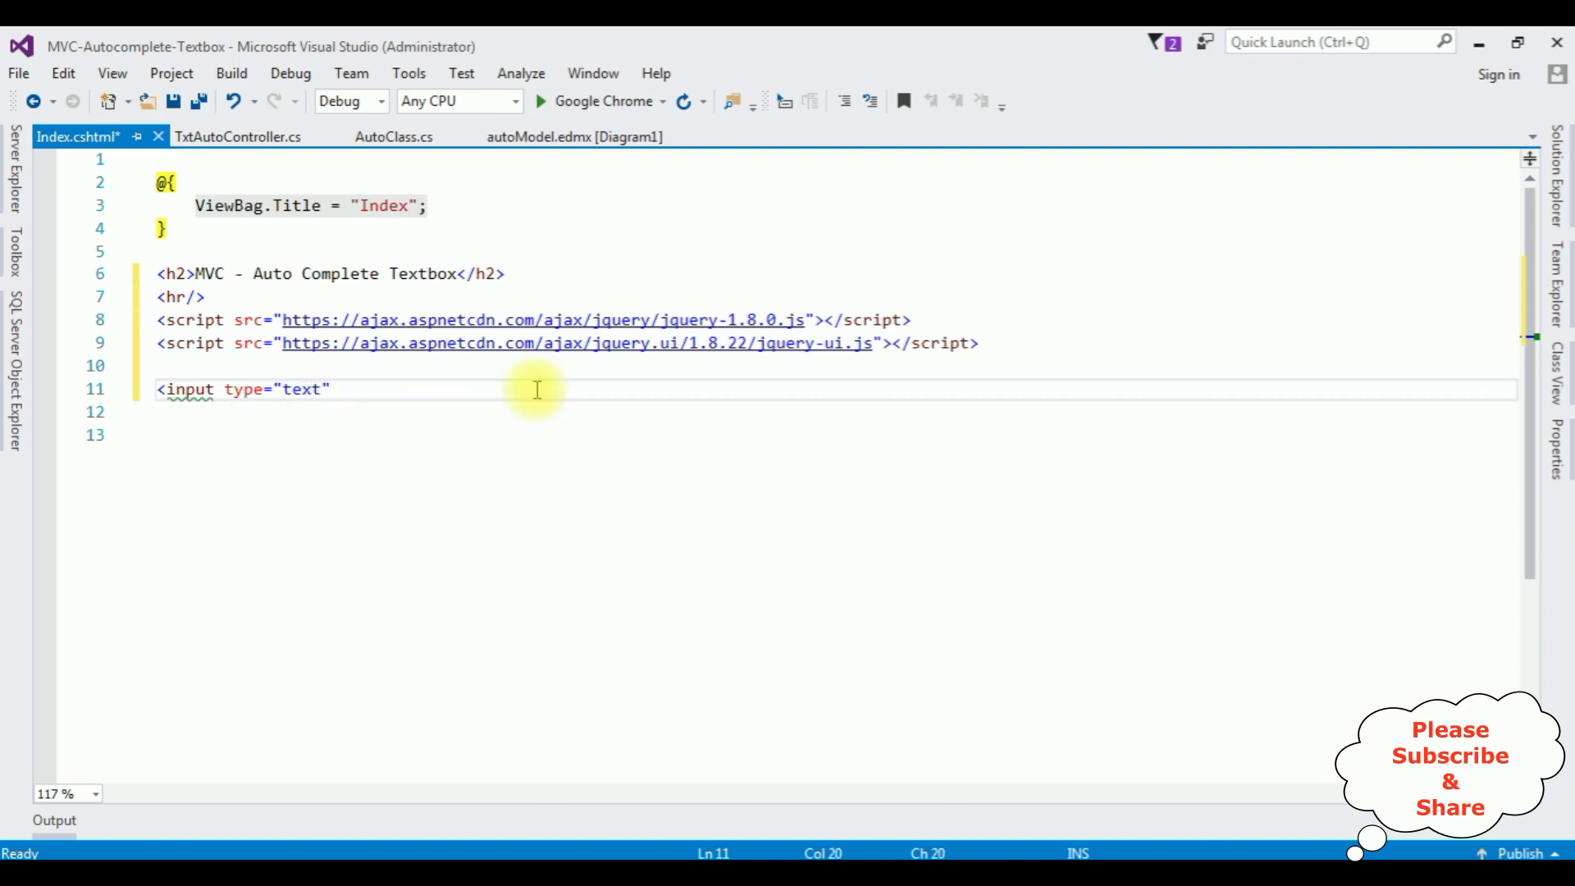
pyautogui.write('id')
pyautogui.press('Tab')
pyautogui.write('txt')
pyautogui.write('ep')
pyautogui.press('BackSpace')
pyautogui.write('mpname')
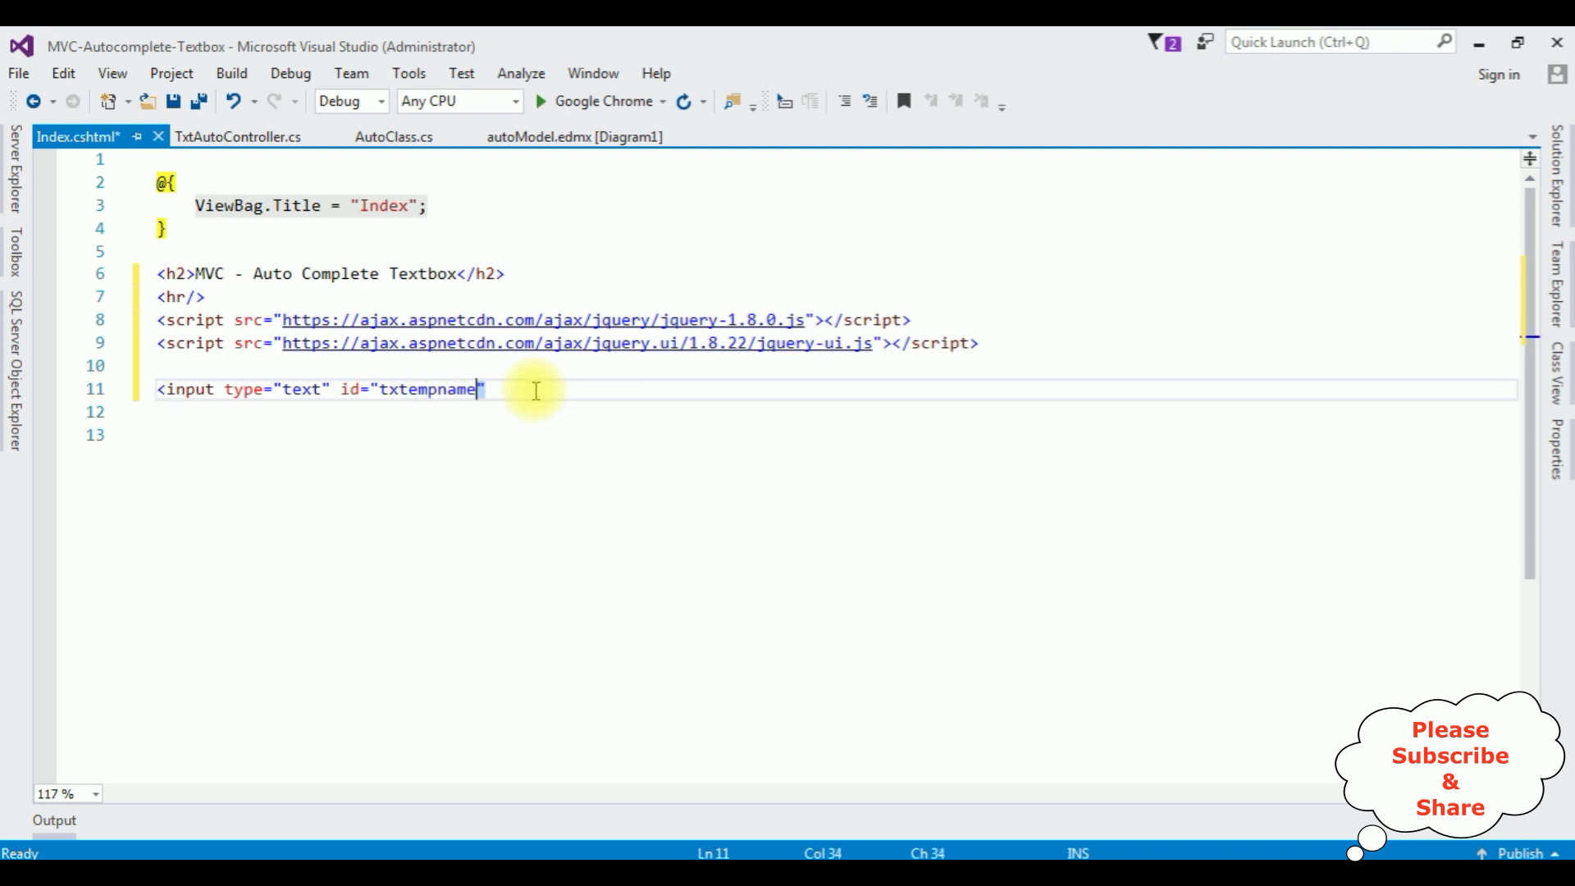
pyautogui.write('"')
pyautogui.write(' na')
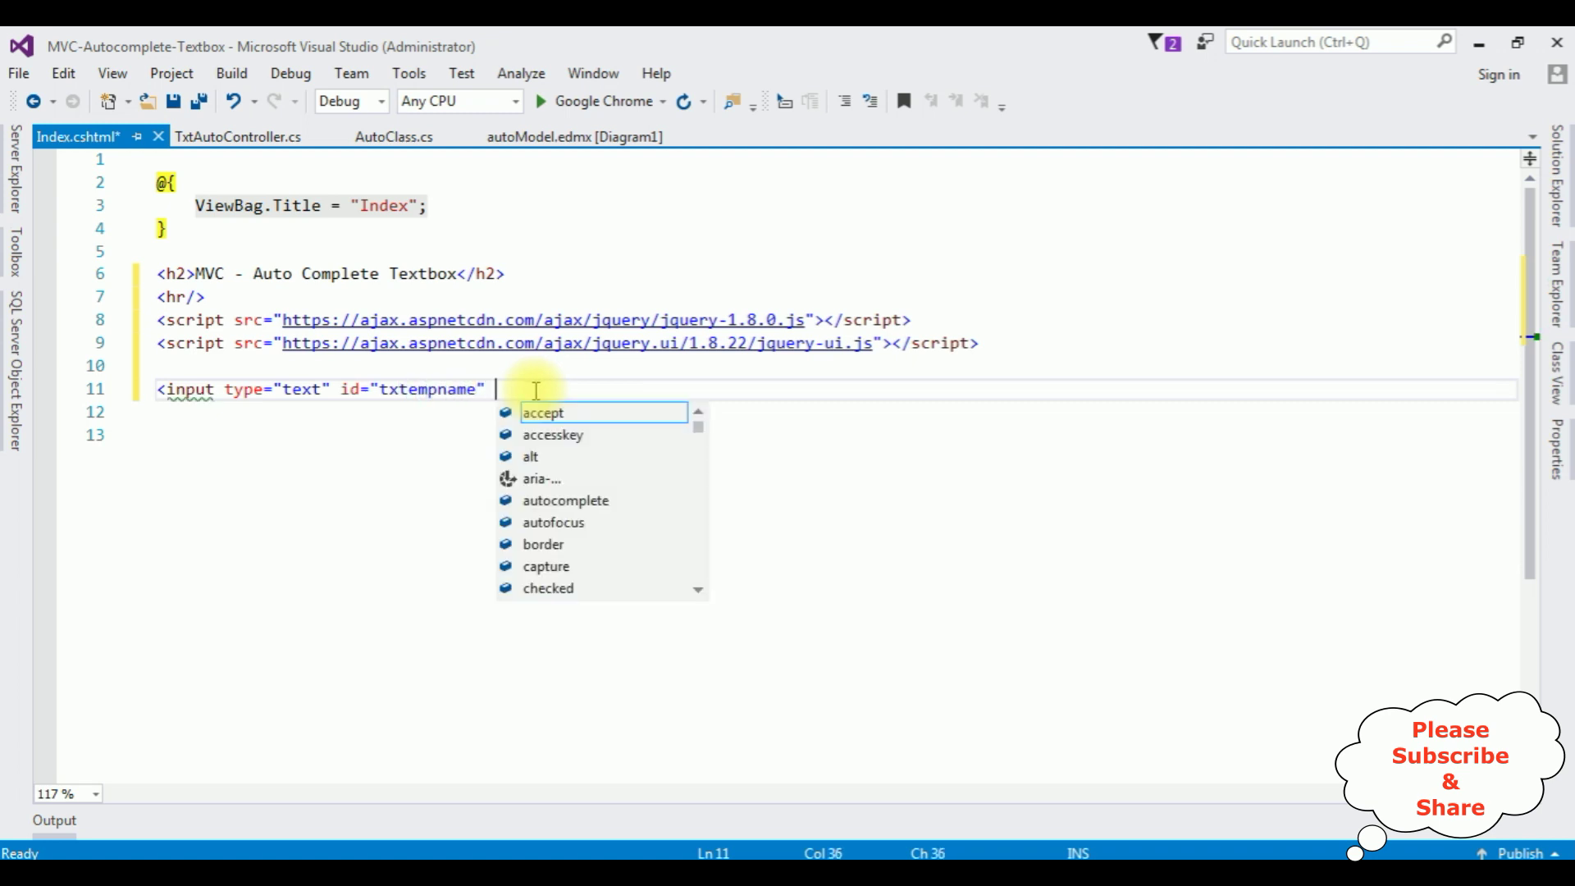
pyautogui.write('me="')
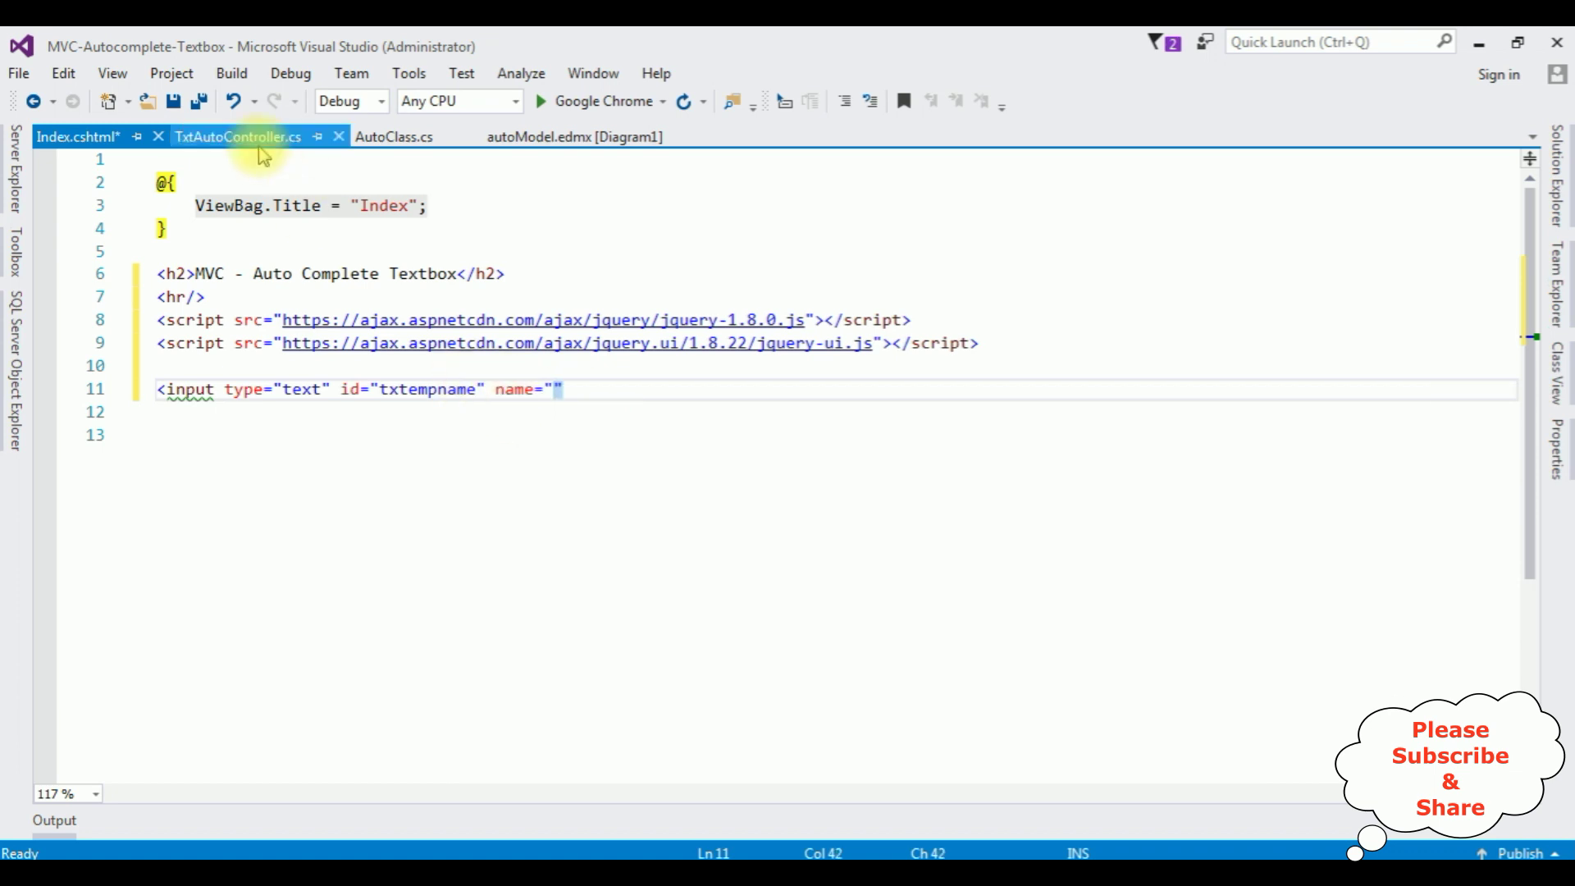
# Step: Set the input's name to ename, copied from the getemp parameter
pyautogui.click(238, 136)
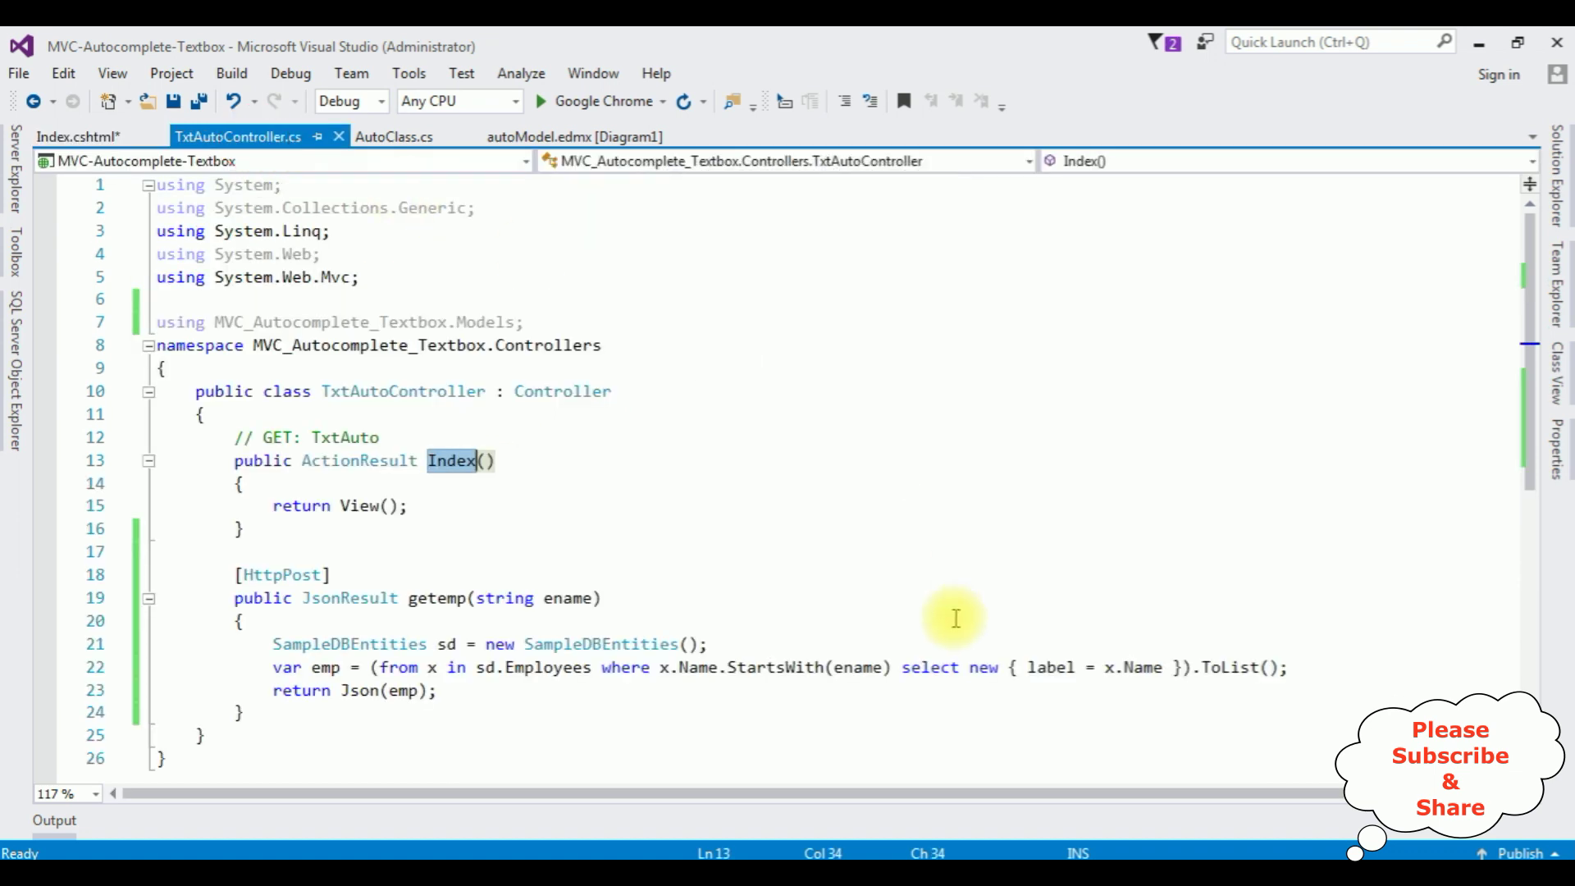
pyautogui.doubleClick(567, 598)
pyautogui.hotkey('ctrl', 'c')
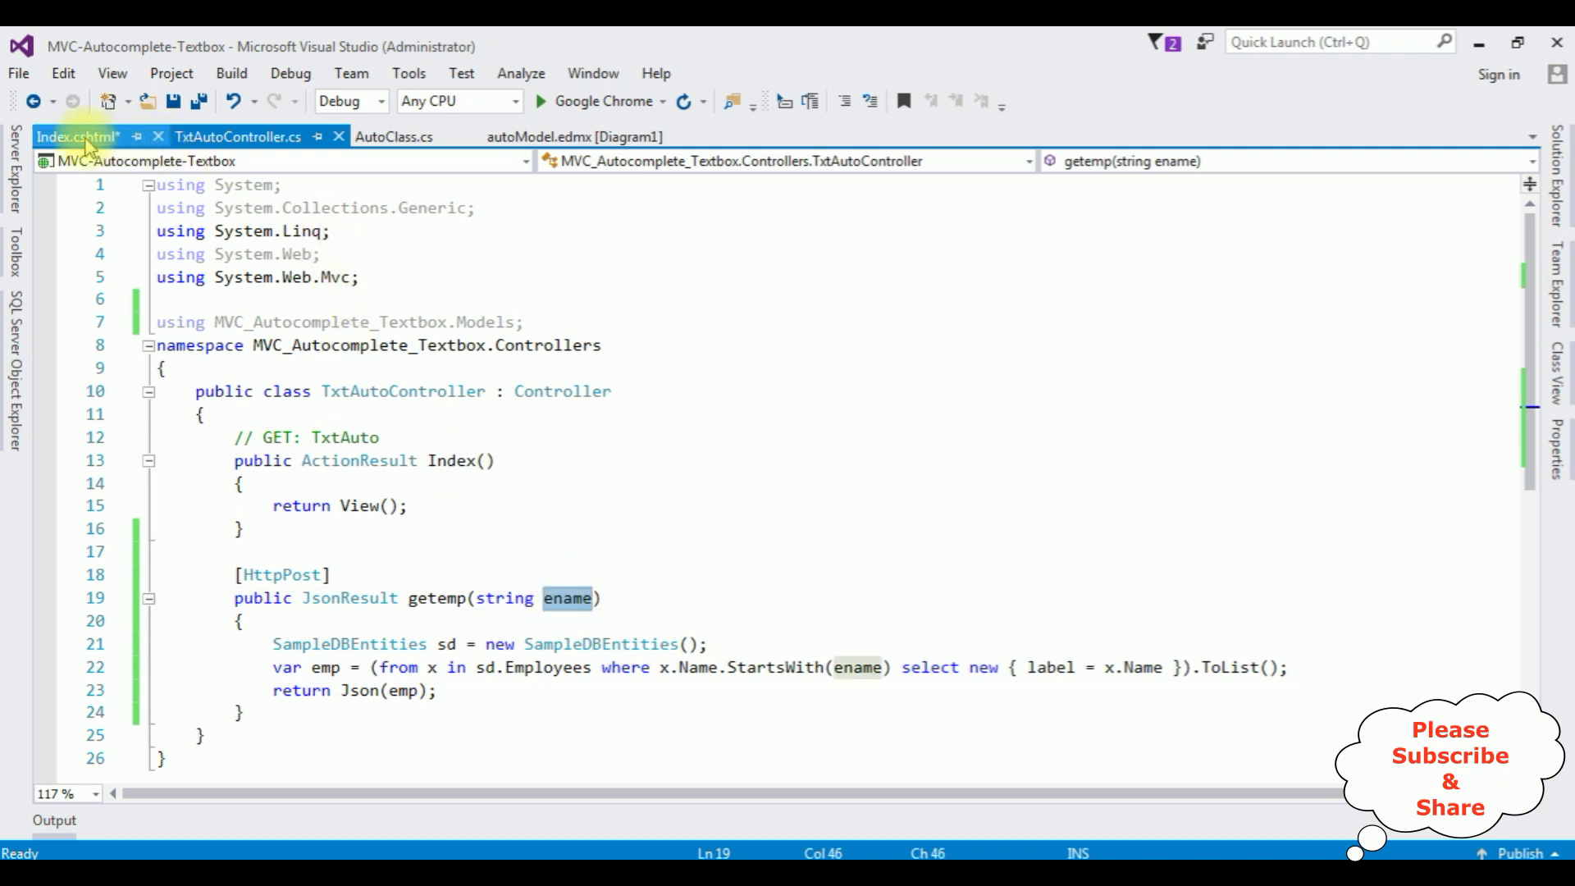
pyautogui.click(76, 136)
pyautogui.hotkey('ctrl', 'v')
pyautogui.click(652, 389)
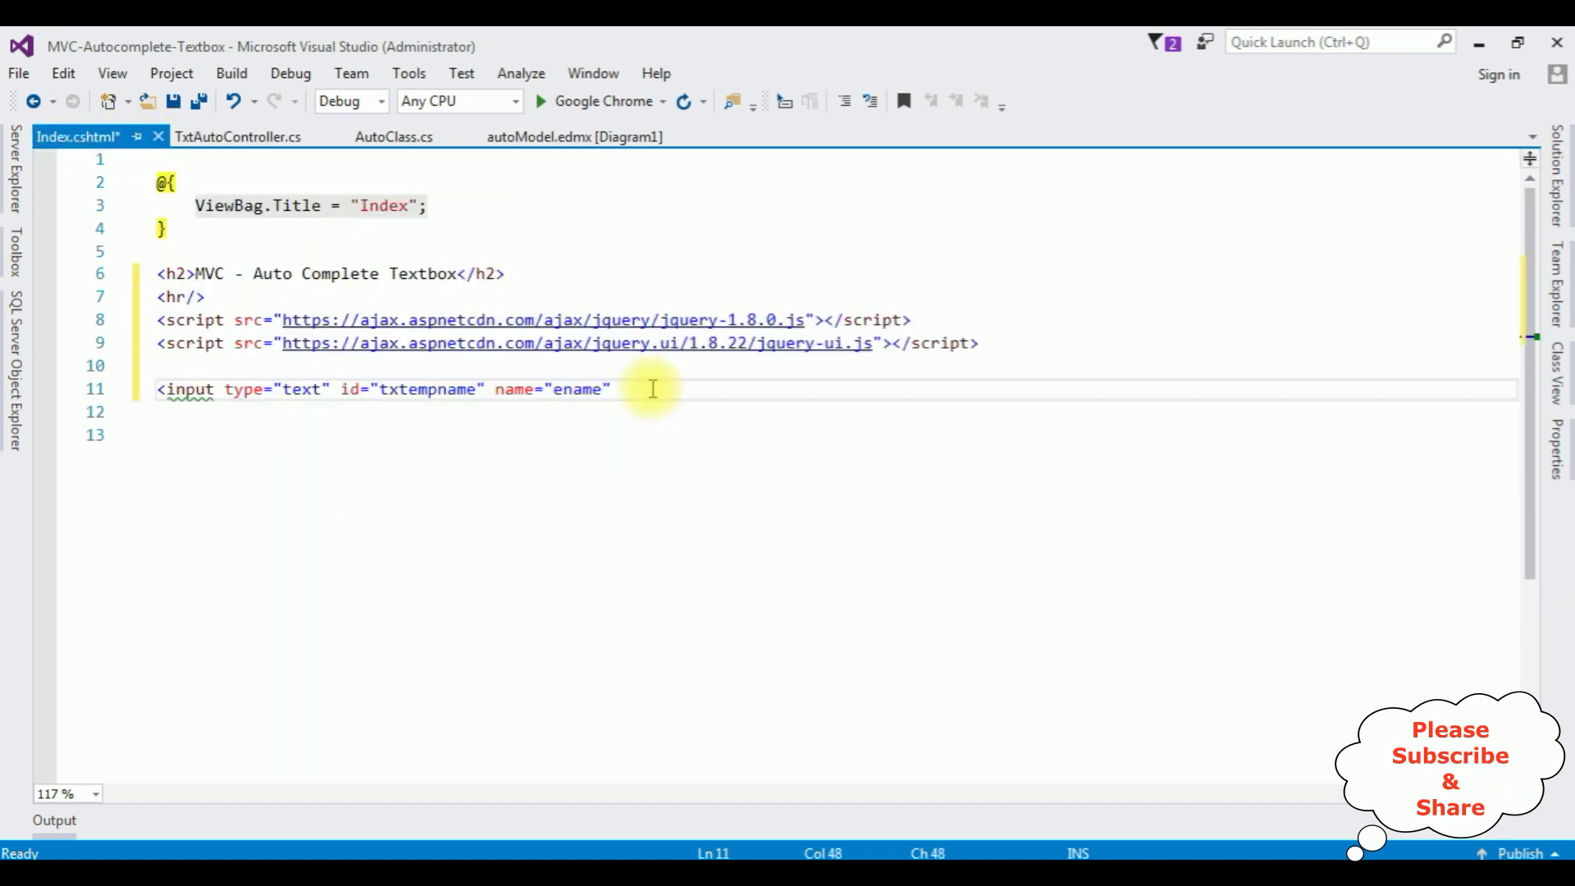
pyautogui.write('/>')
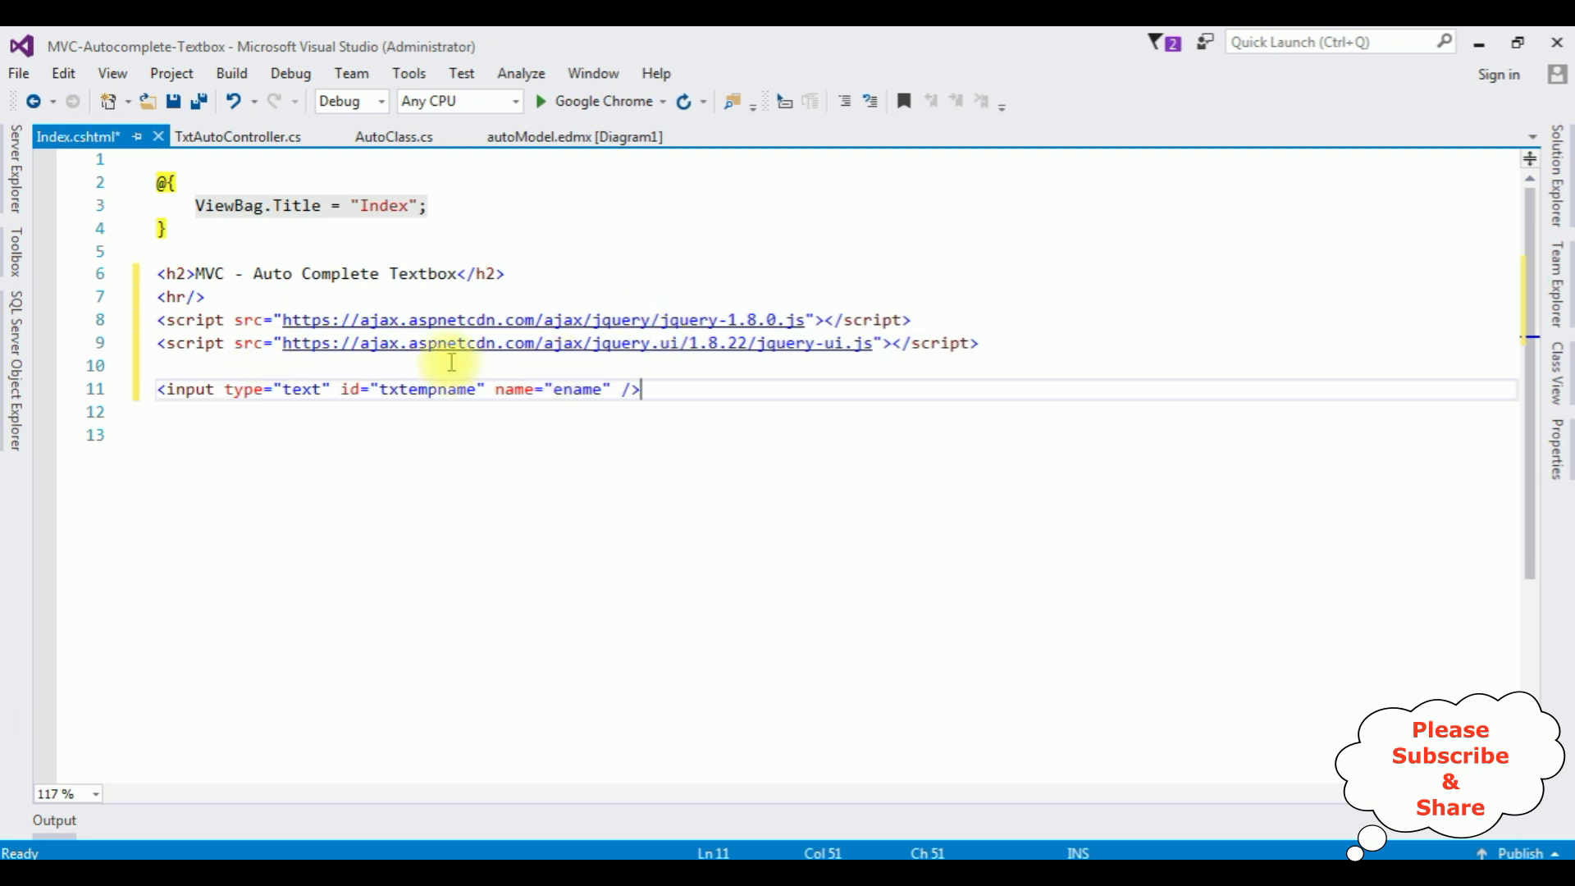
pyautogui.click(173, 366)
# Step: Add a script block containing an empty $(function () { }) ready function
pyautogui.press('Return')
pyautogui.press('Up')
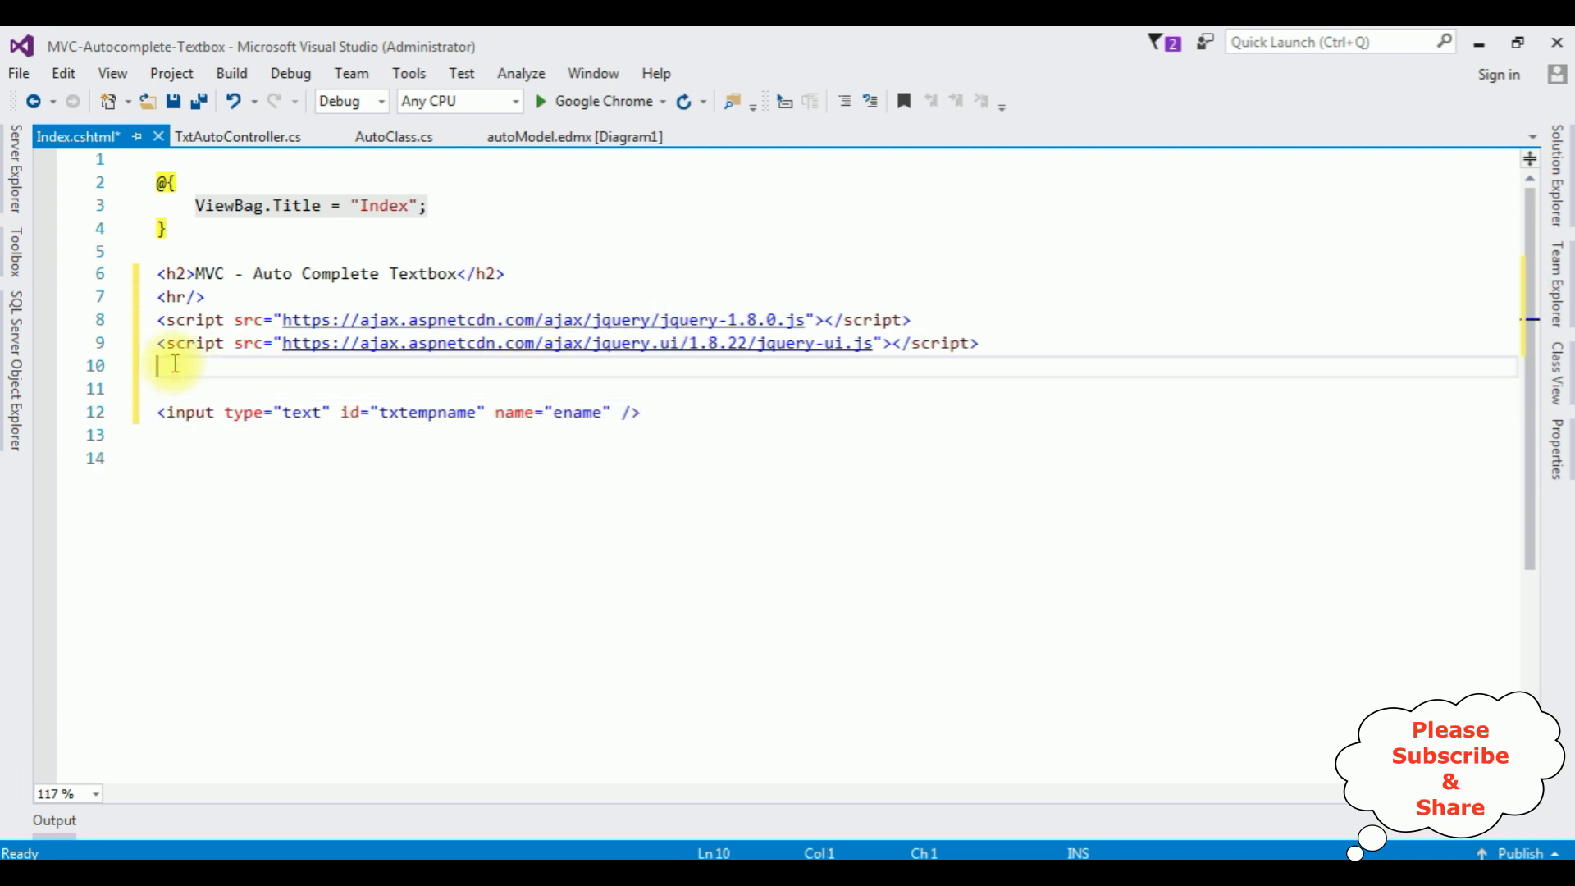
pyautogui.press('Return')
pyautogui.write('<scrip')
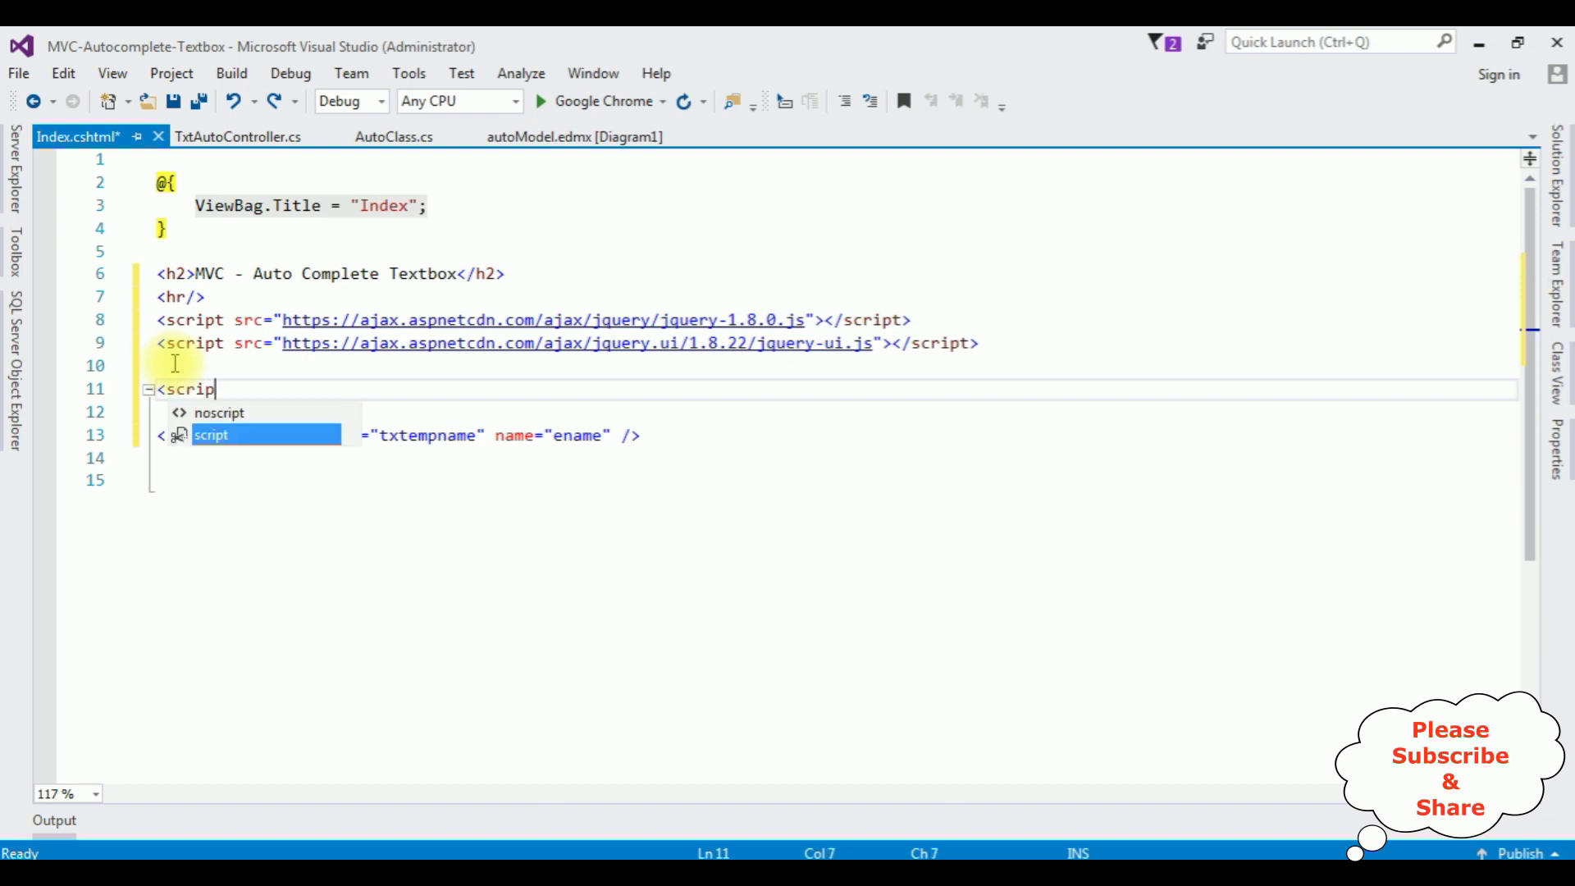
pyautogui.write('t>')
pyautogui.press('Return')
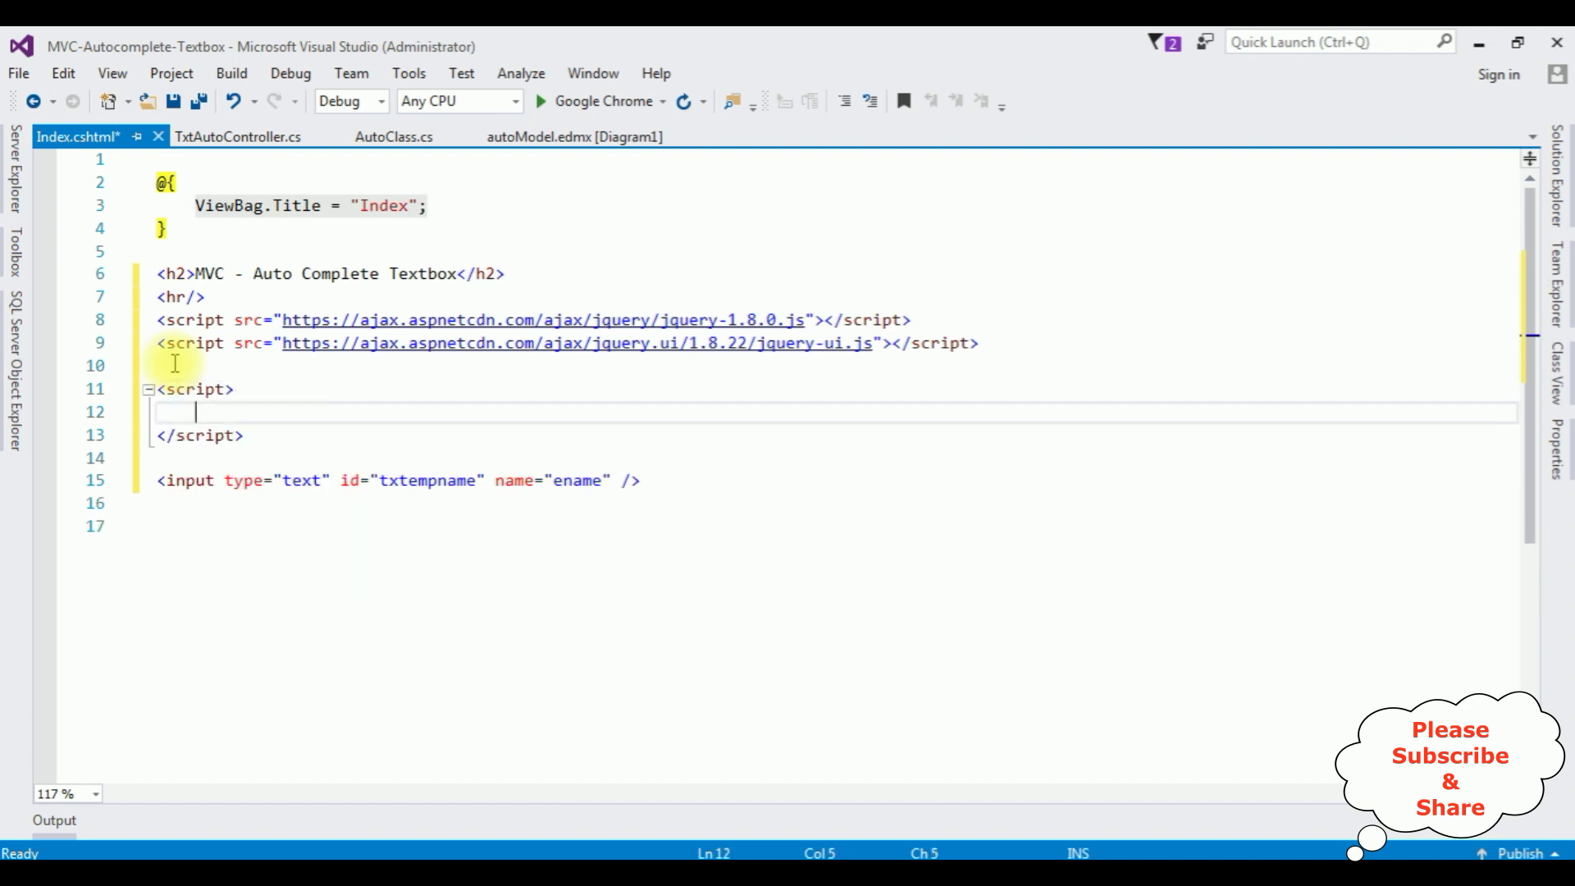
pyautogui.write('$(')
pyautogui.write('function')
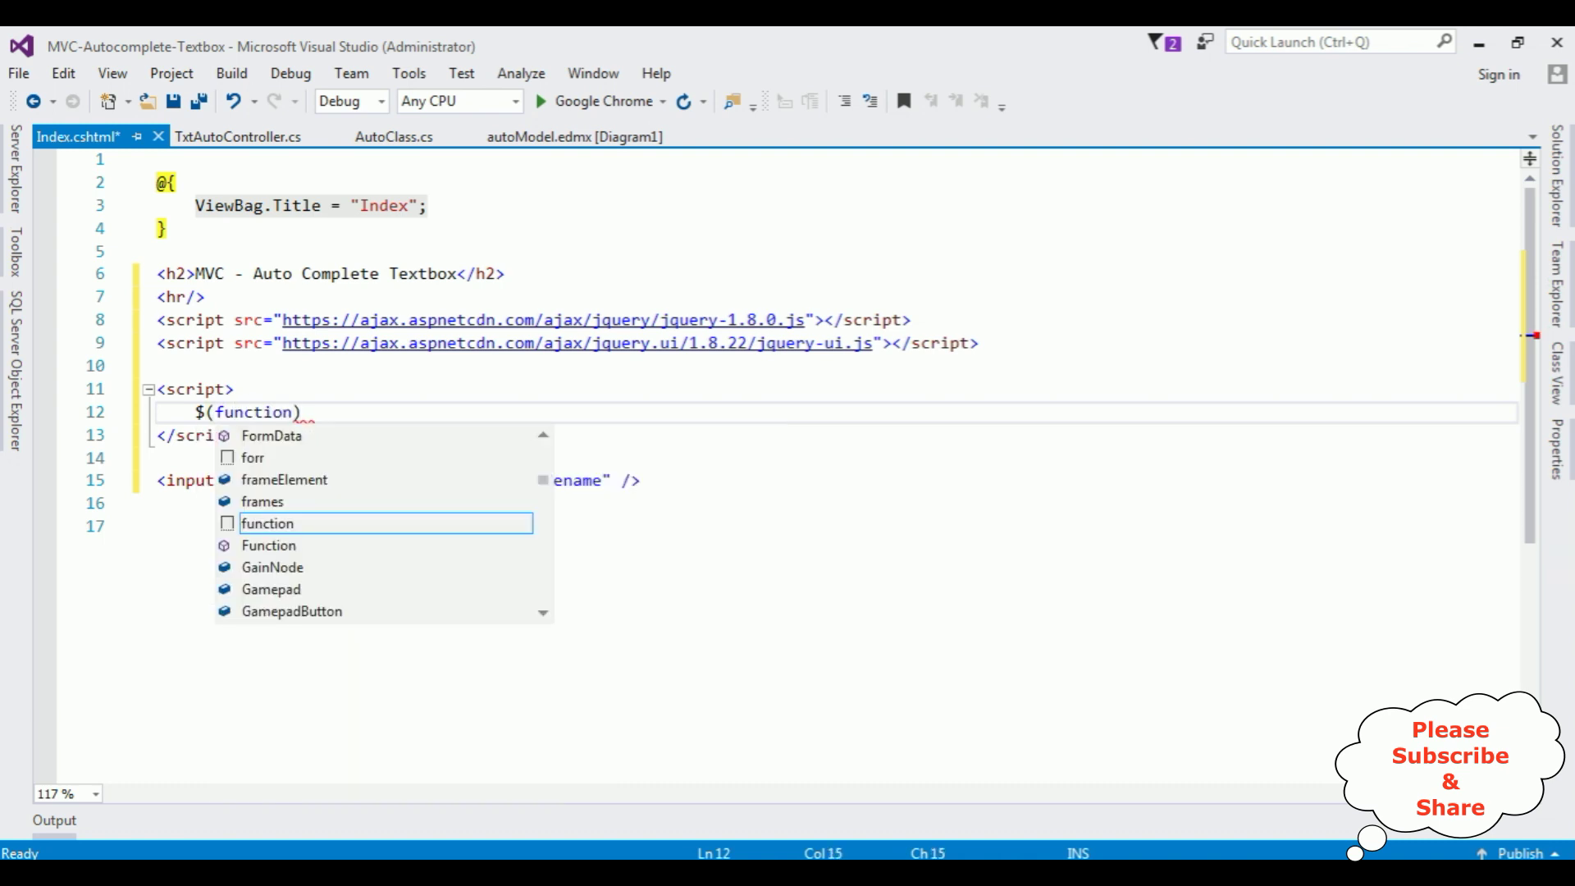
pyautogui.write('(')
pyautogui.press('Right')
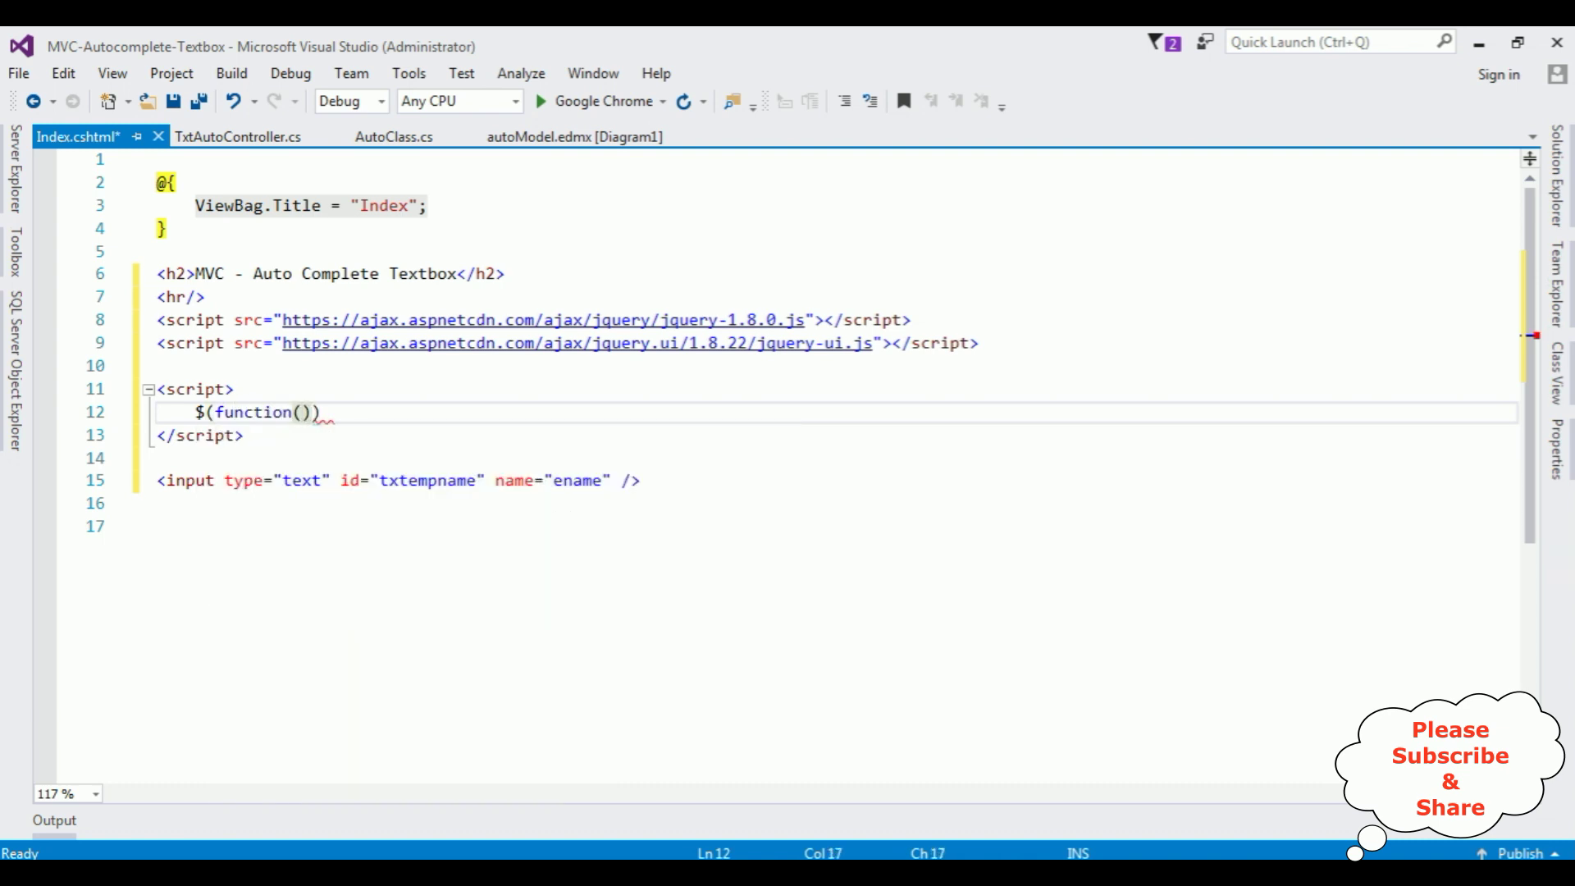
pyautogui.write('{}')
pyautogui.press('Left')
pyautogui.press('Return')
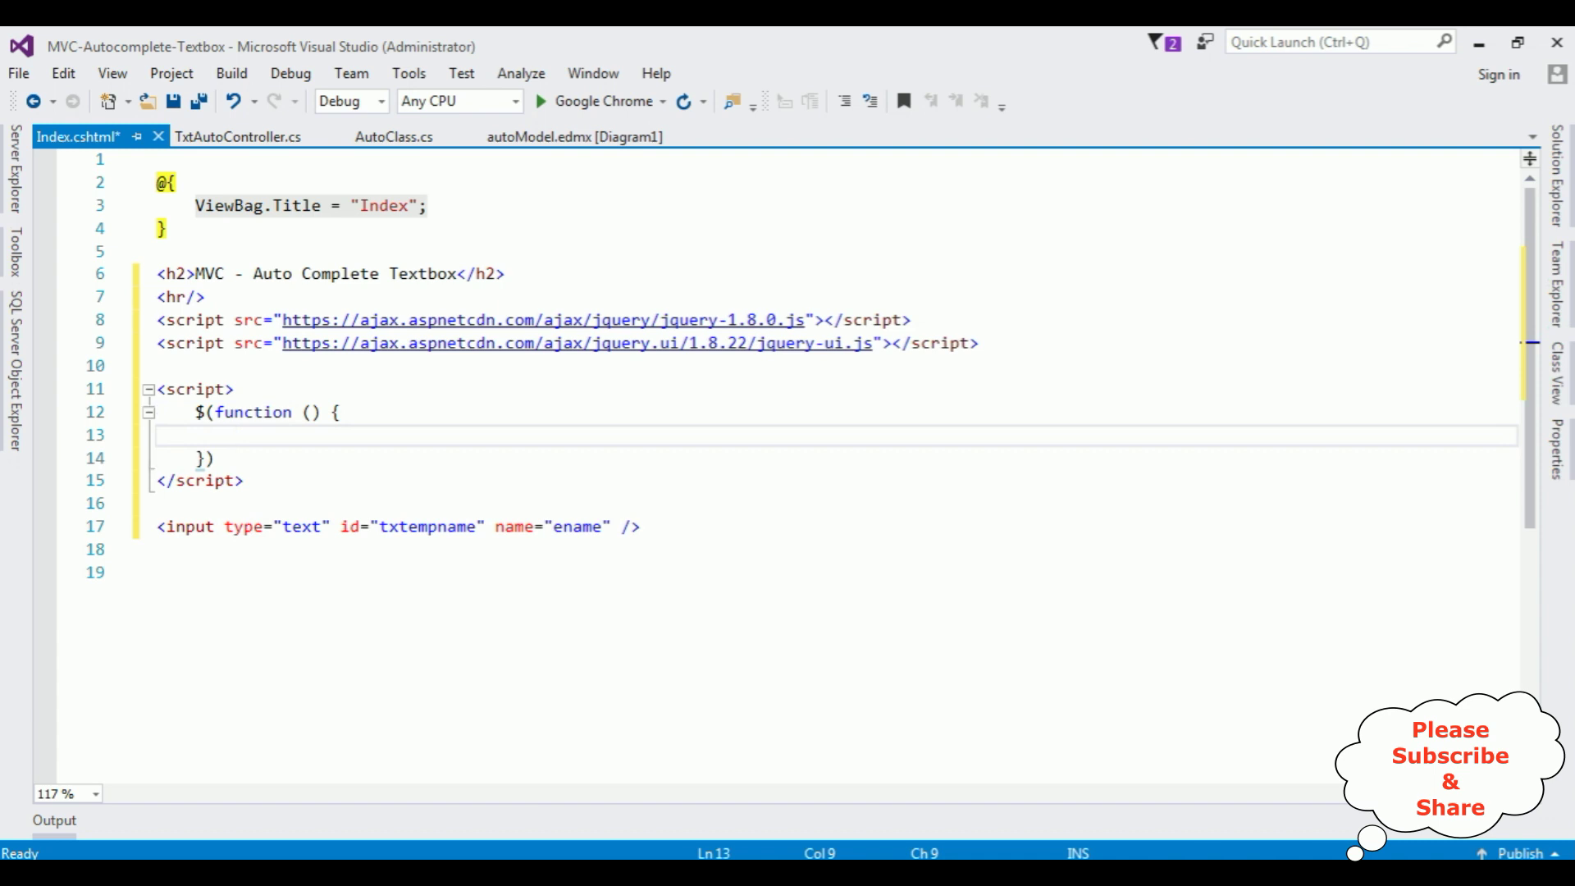
pyautogui.press('Down')
pyautogui.write(';')
pyautogui.press('Up')
pyautogui.write('$()')
# Step: Add the $("#txtempname") selector inside the ready function, pasting the textbox id
pyautogui.press('Left')
pyautogui.write('""')
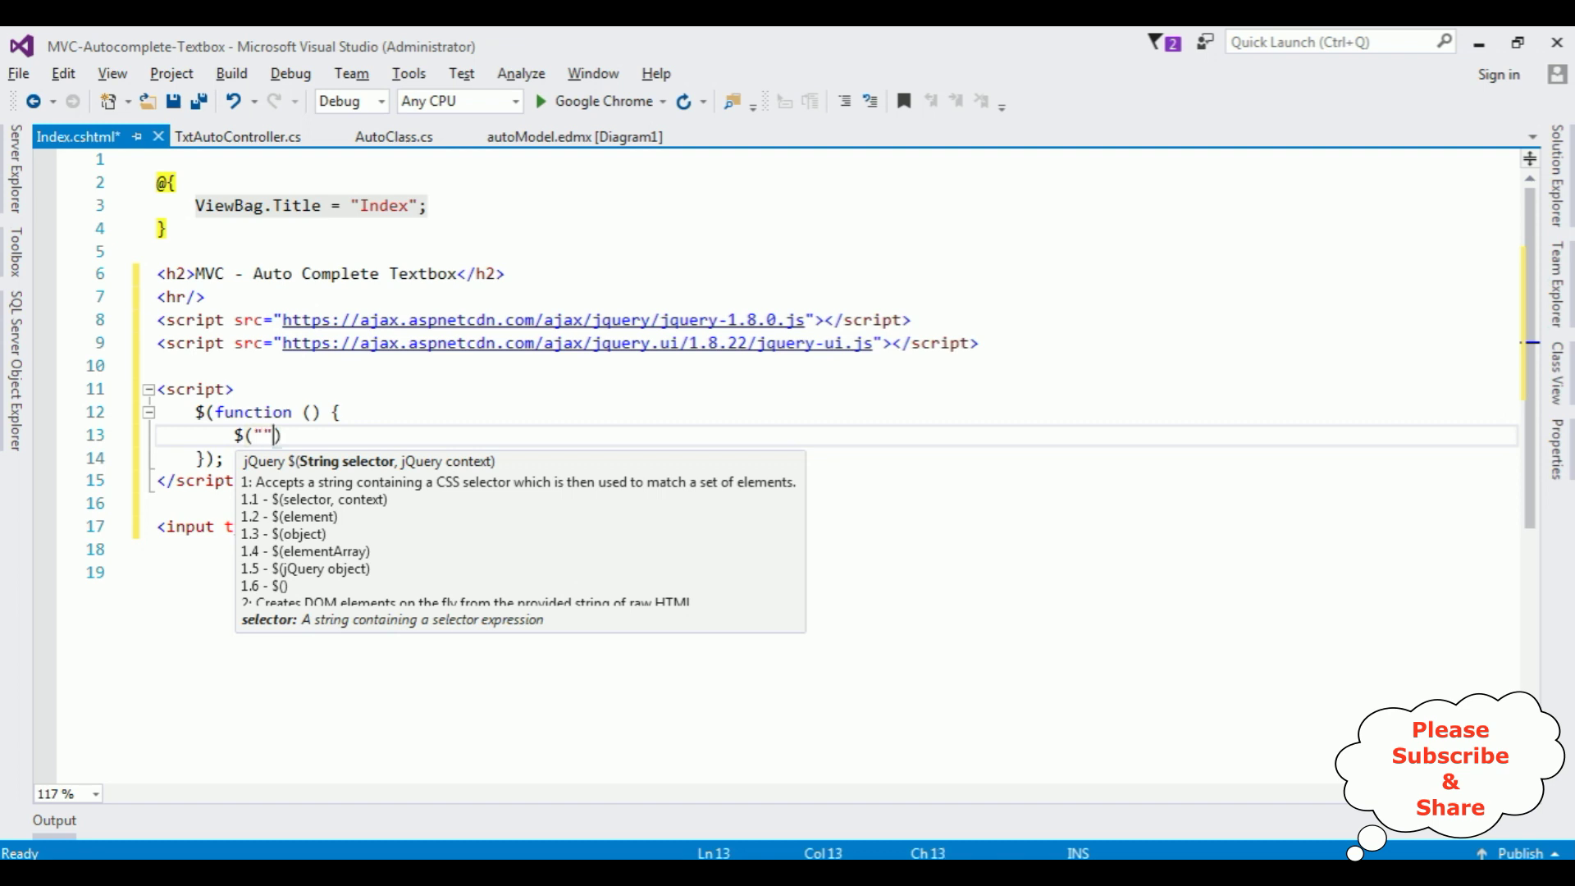
pyautogui.press('Escape')
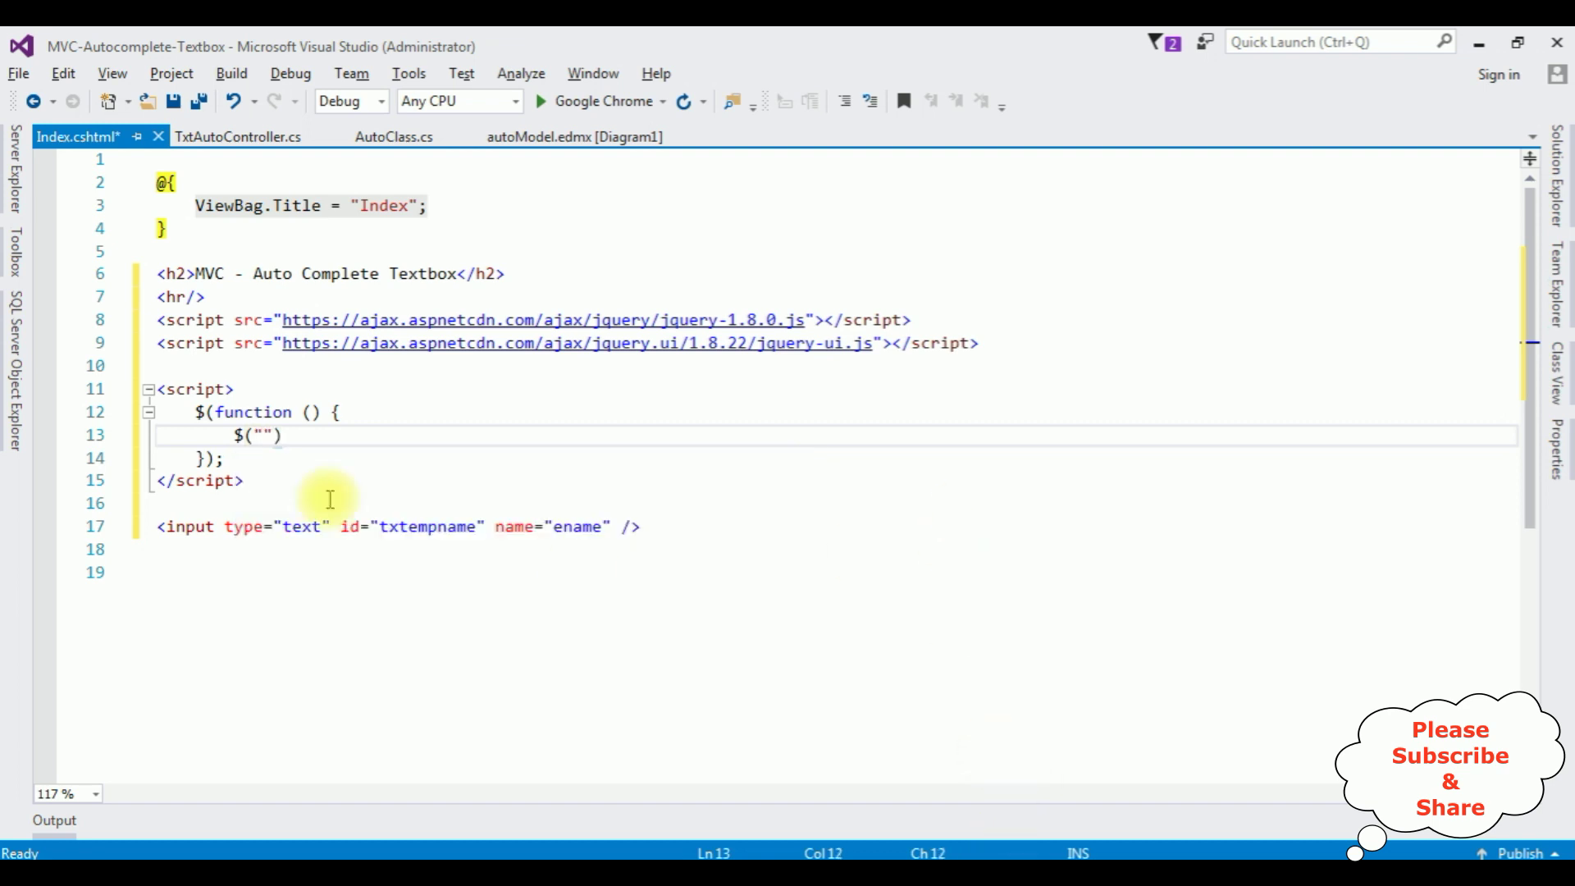
pyautogui.doubleClick(399, 533)
pyautogui.hotkey('ctrl', 'c')
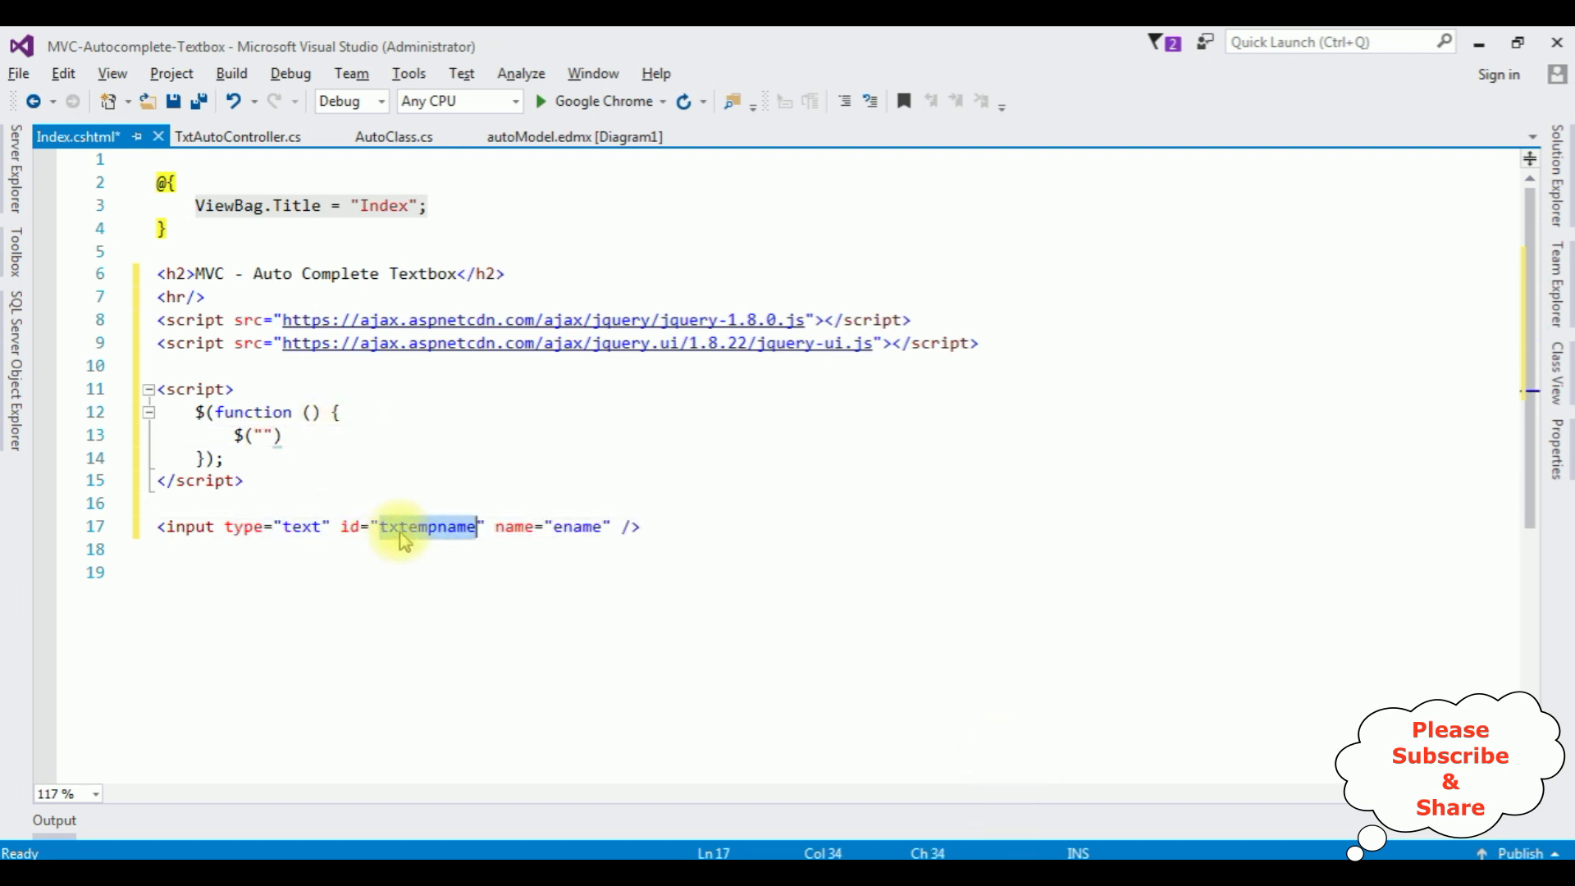
pyautogui.click(262, 437)
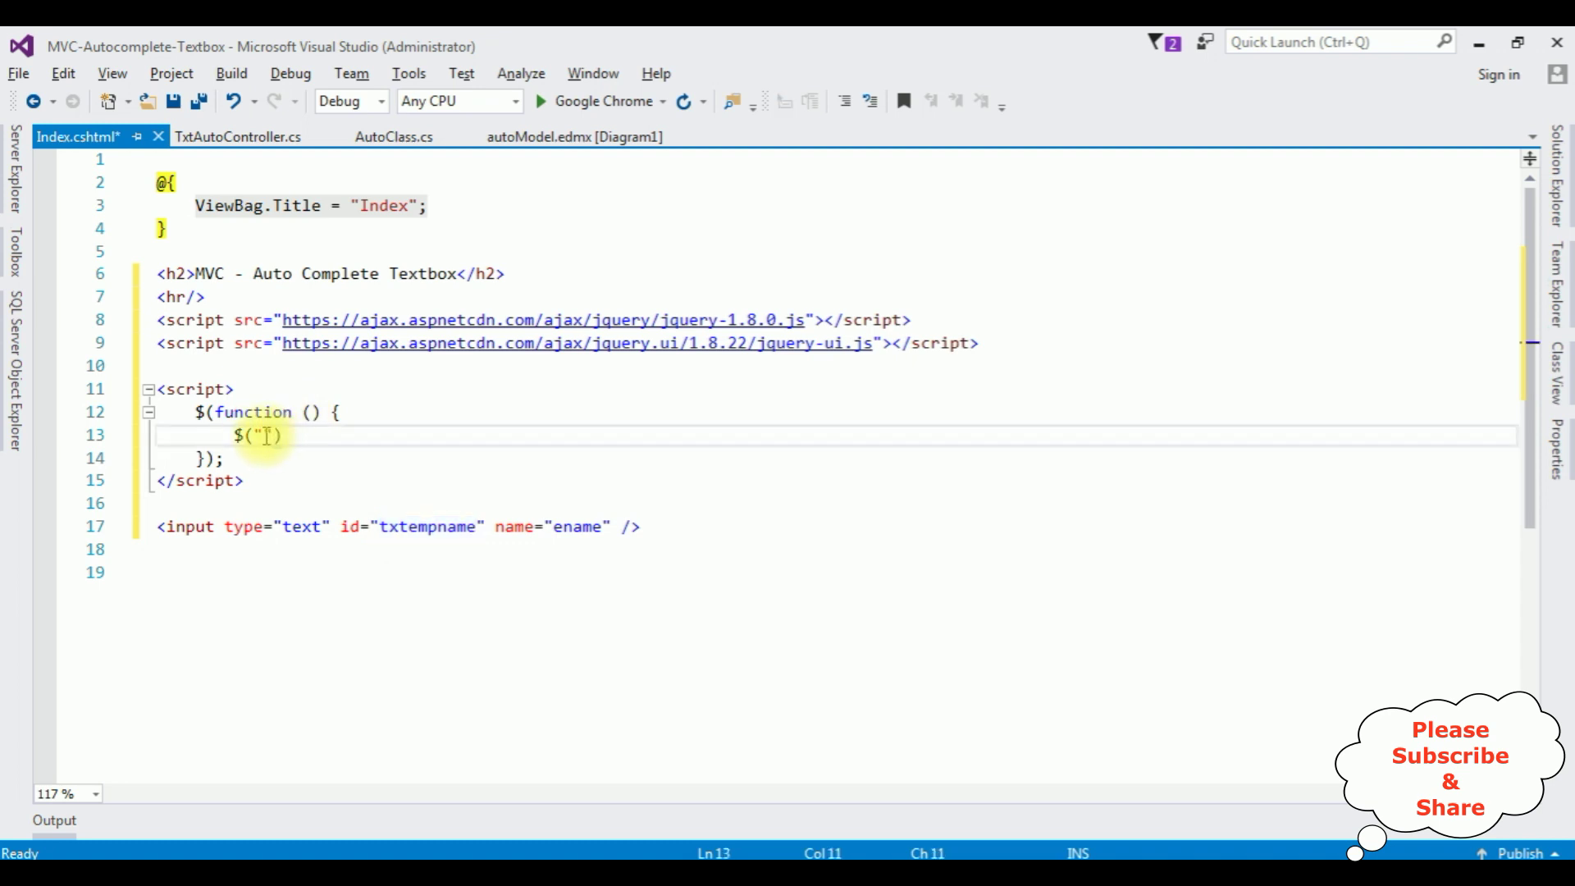
pyautogui.write('#')
pyautogui.hotkey('ctrl', 'v')
pyautogui.press('End')
pyautogui.write('.au')
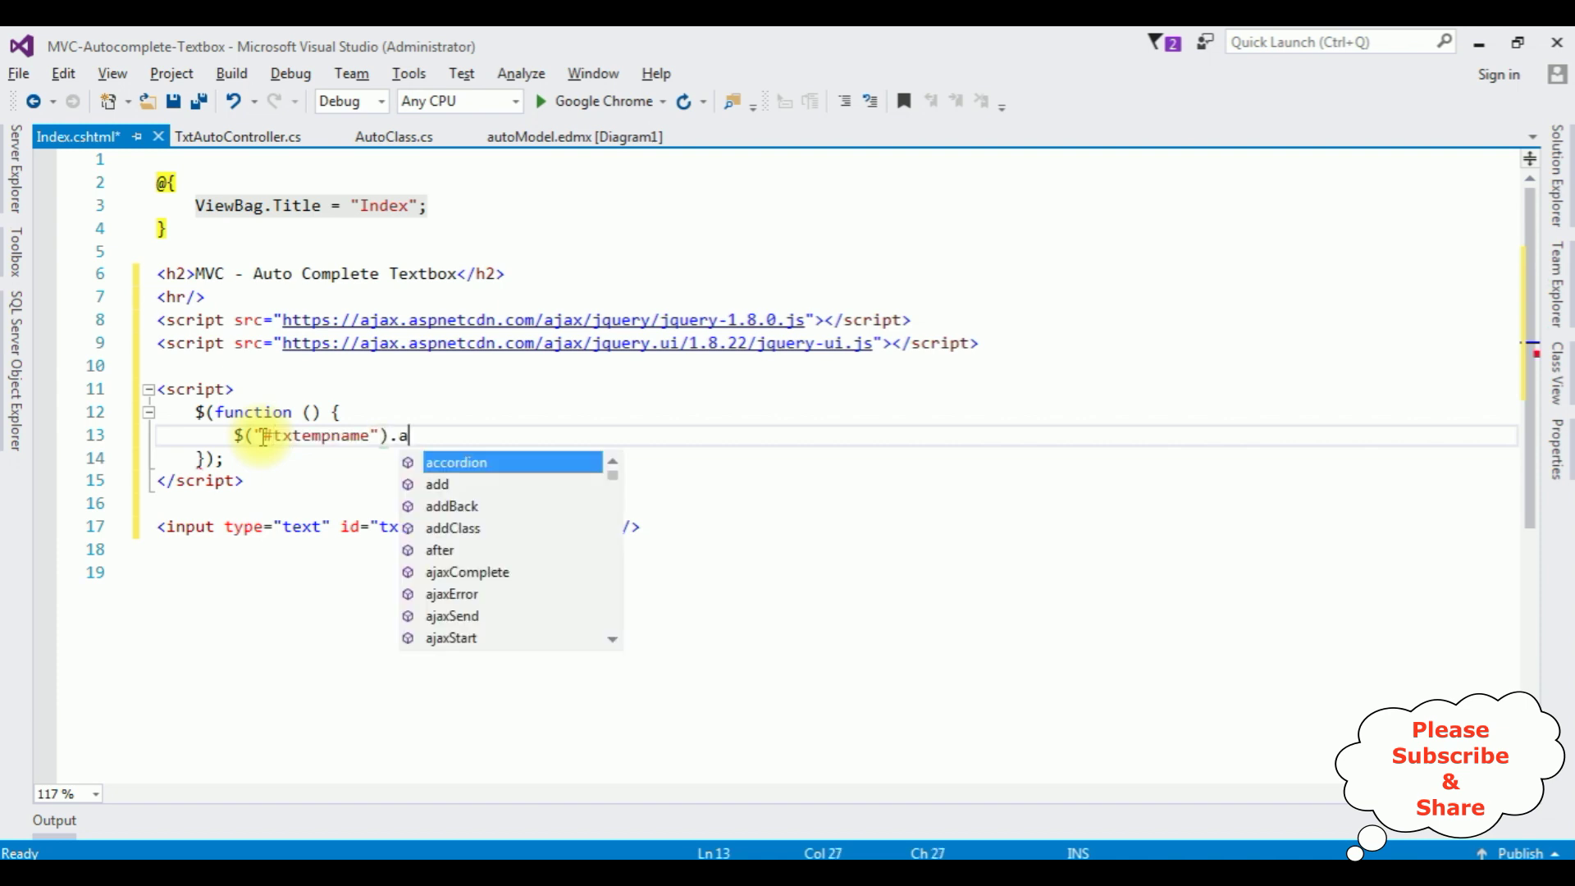
# Step: Chain .autocomplete({ }) with a source: function(request, response) option
pyautogui.press('Tab')
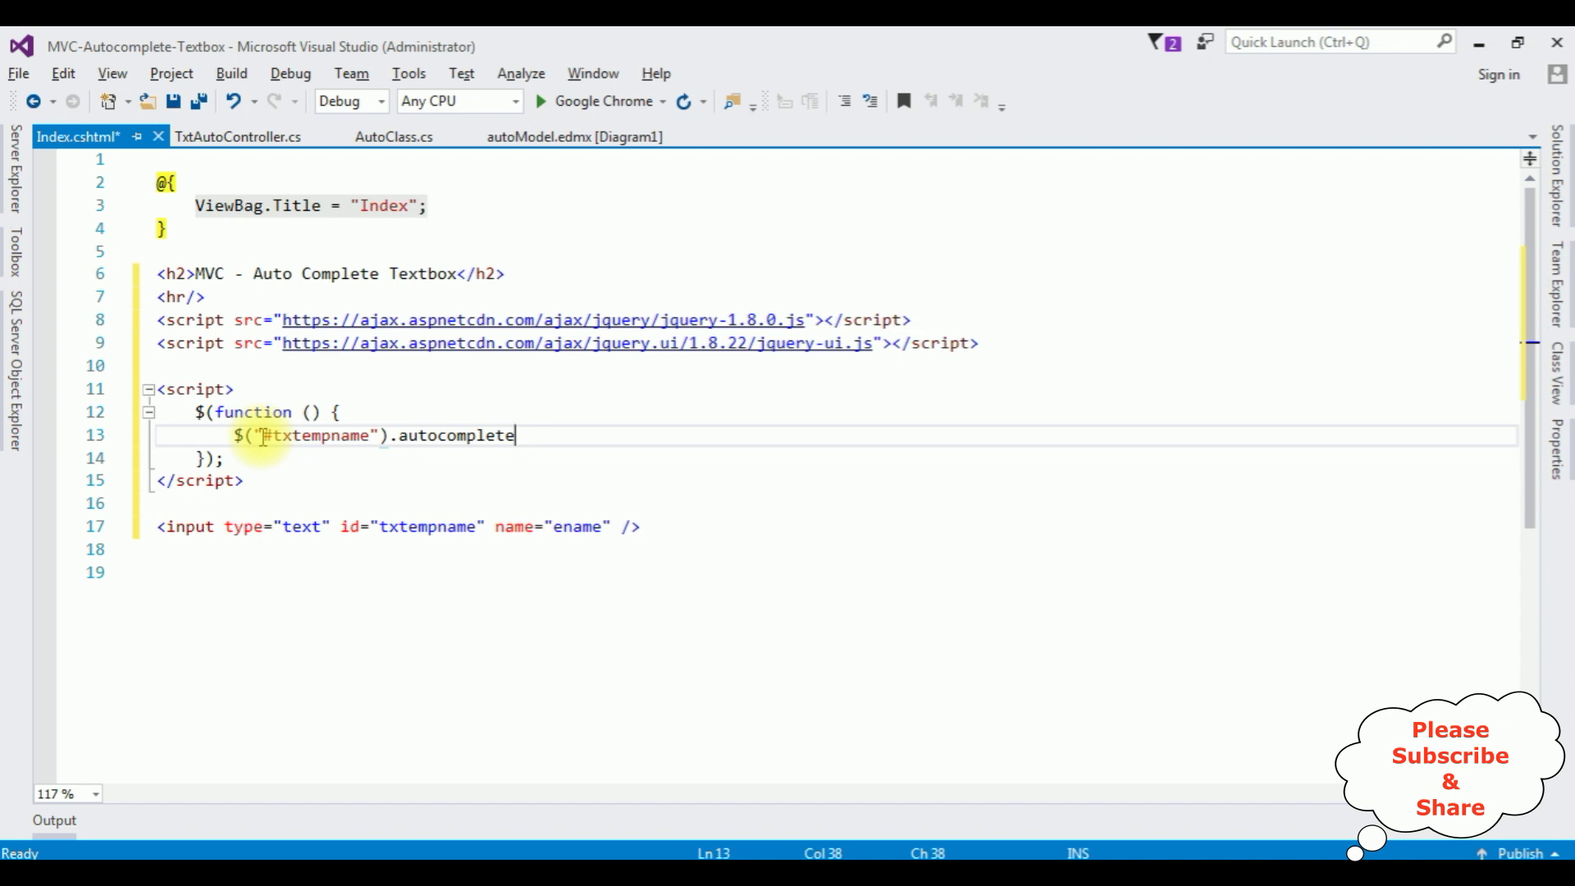
pyautogui.write('({')
pyautogui.press('Return')
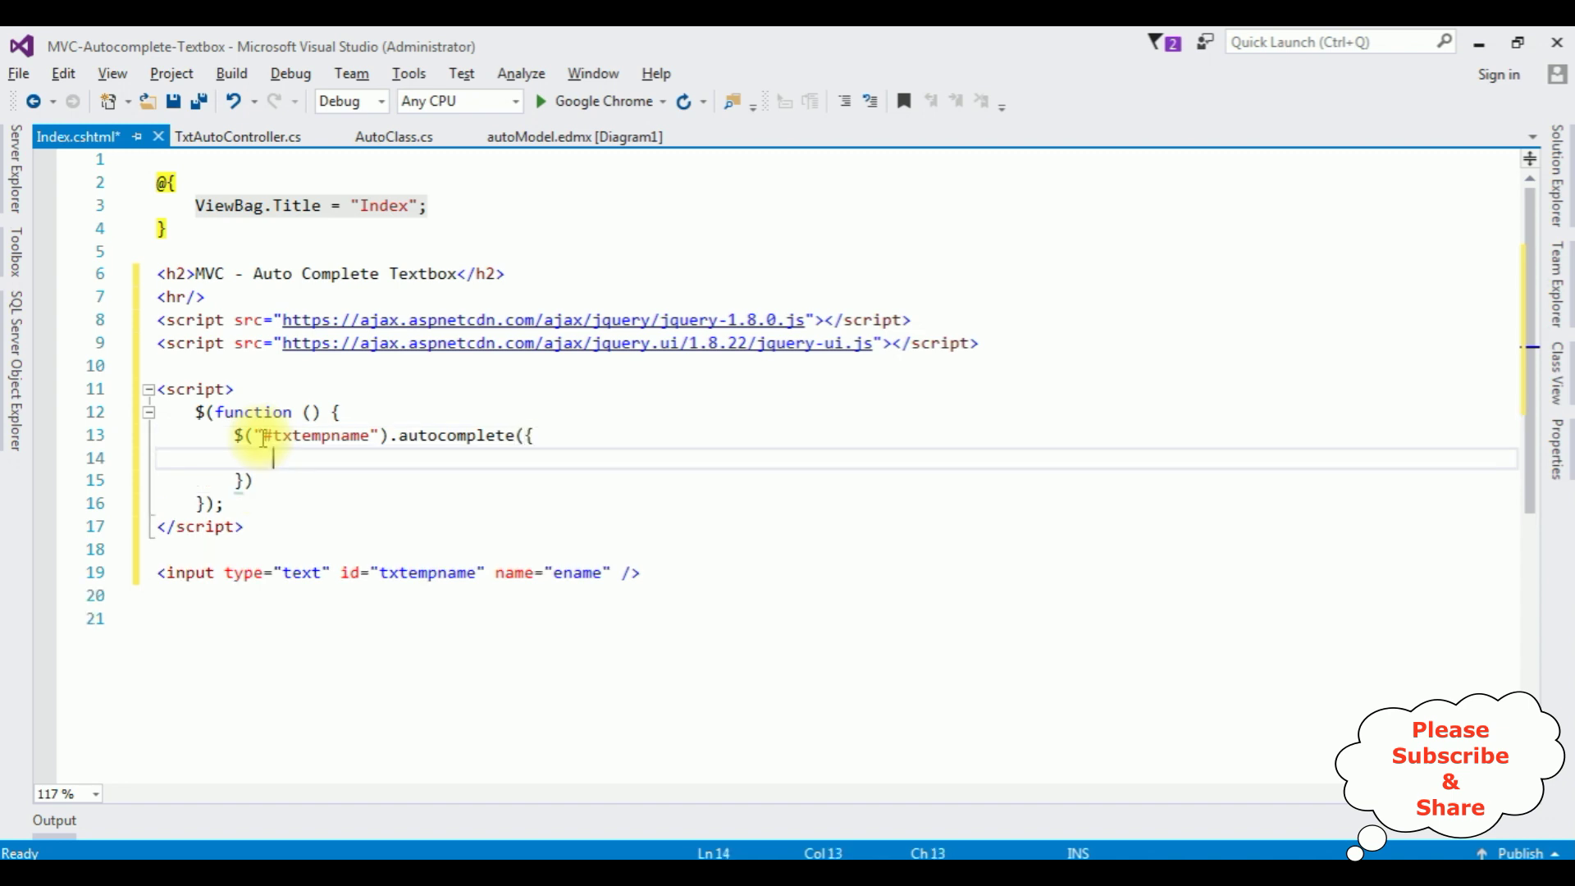
pyautogui.press('Down')
pyautogui.press('End')
pyautogui.write(';')
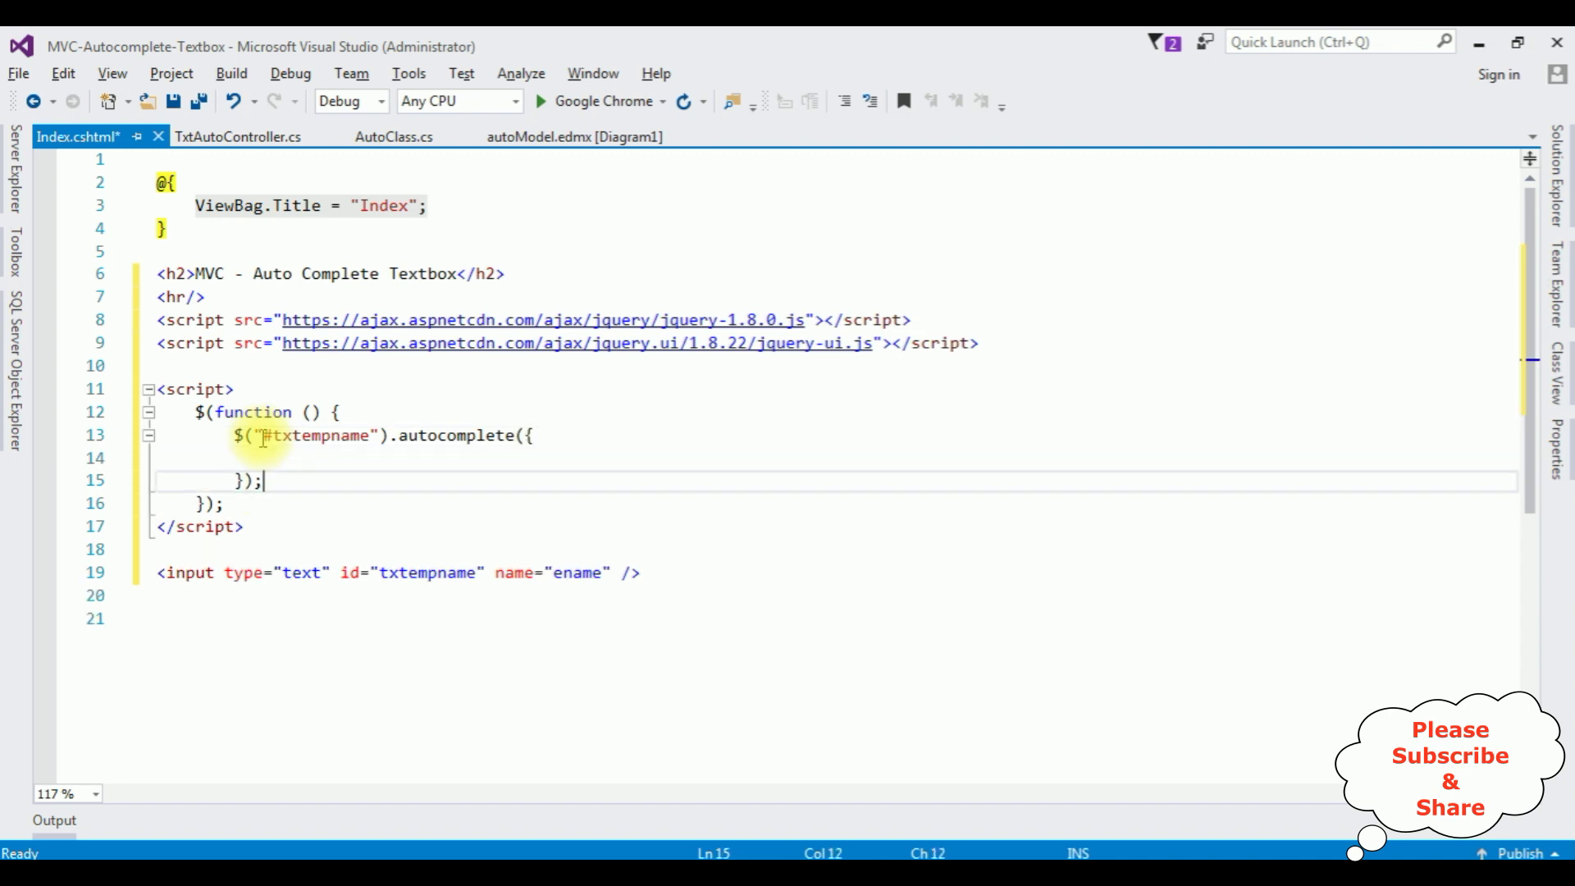
pyautogui.press('Up')
pyautogui.write('source')
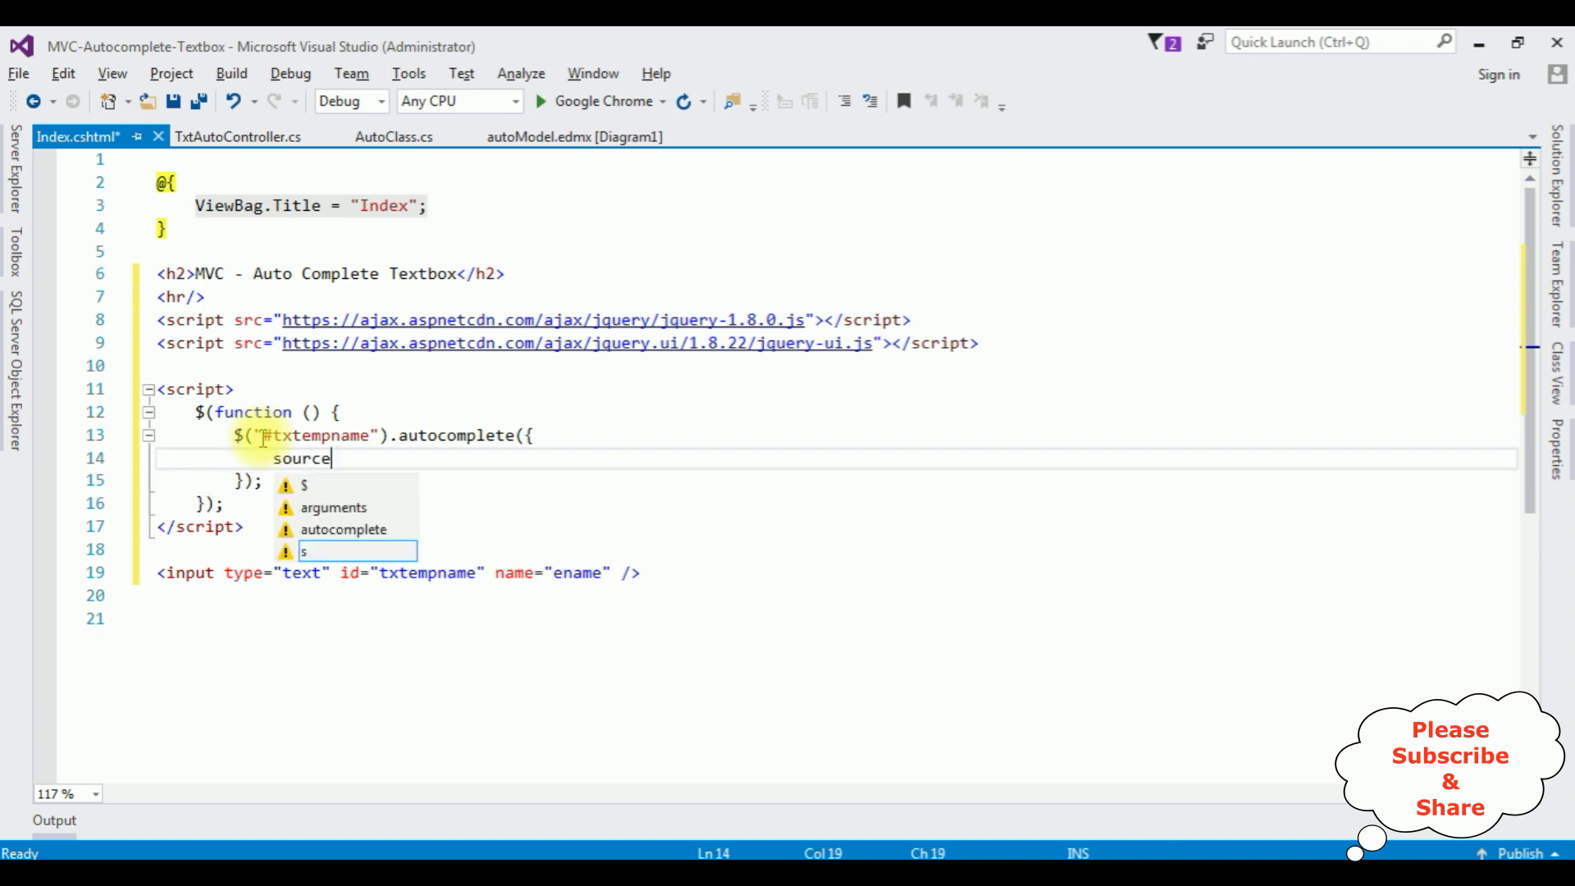
pyautogui.write(':fun')
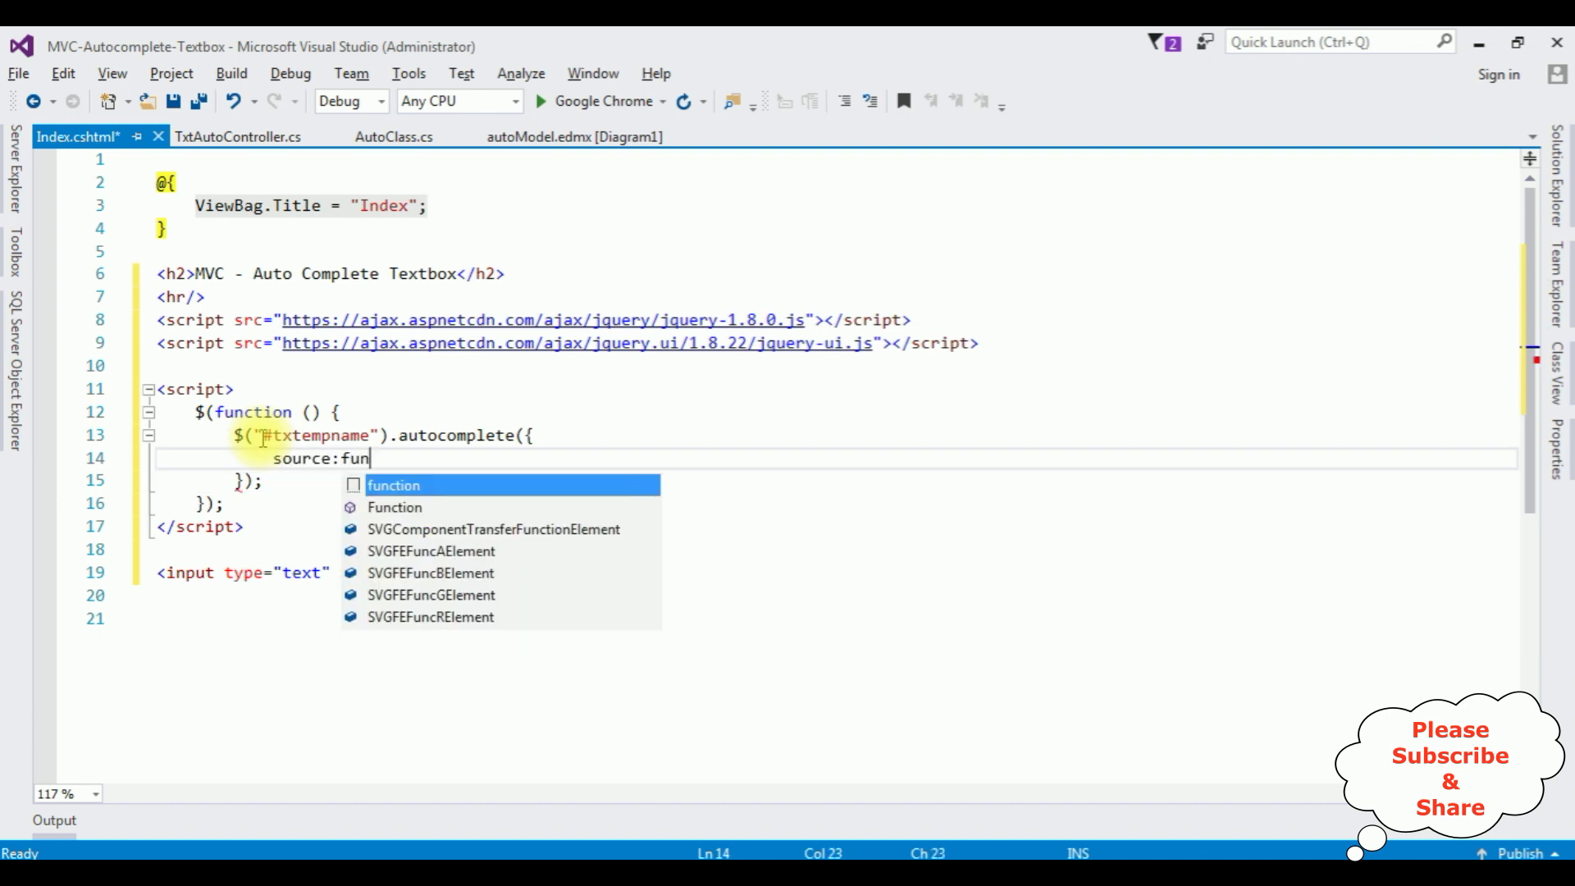
pyautogui.write('c')
pyautogui.press('Tab')
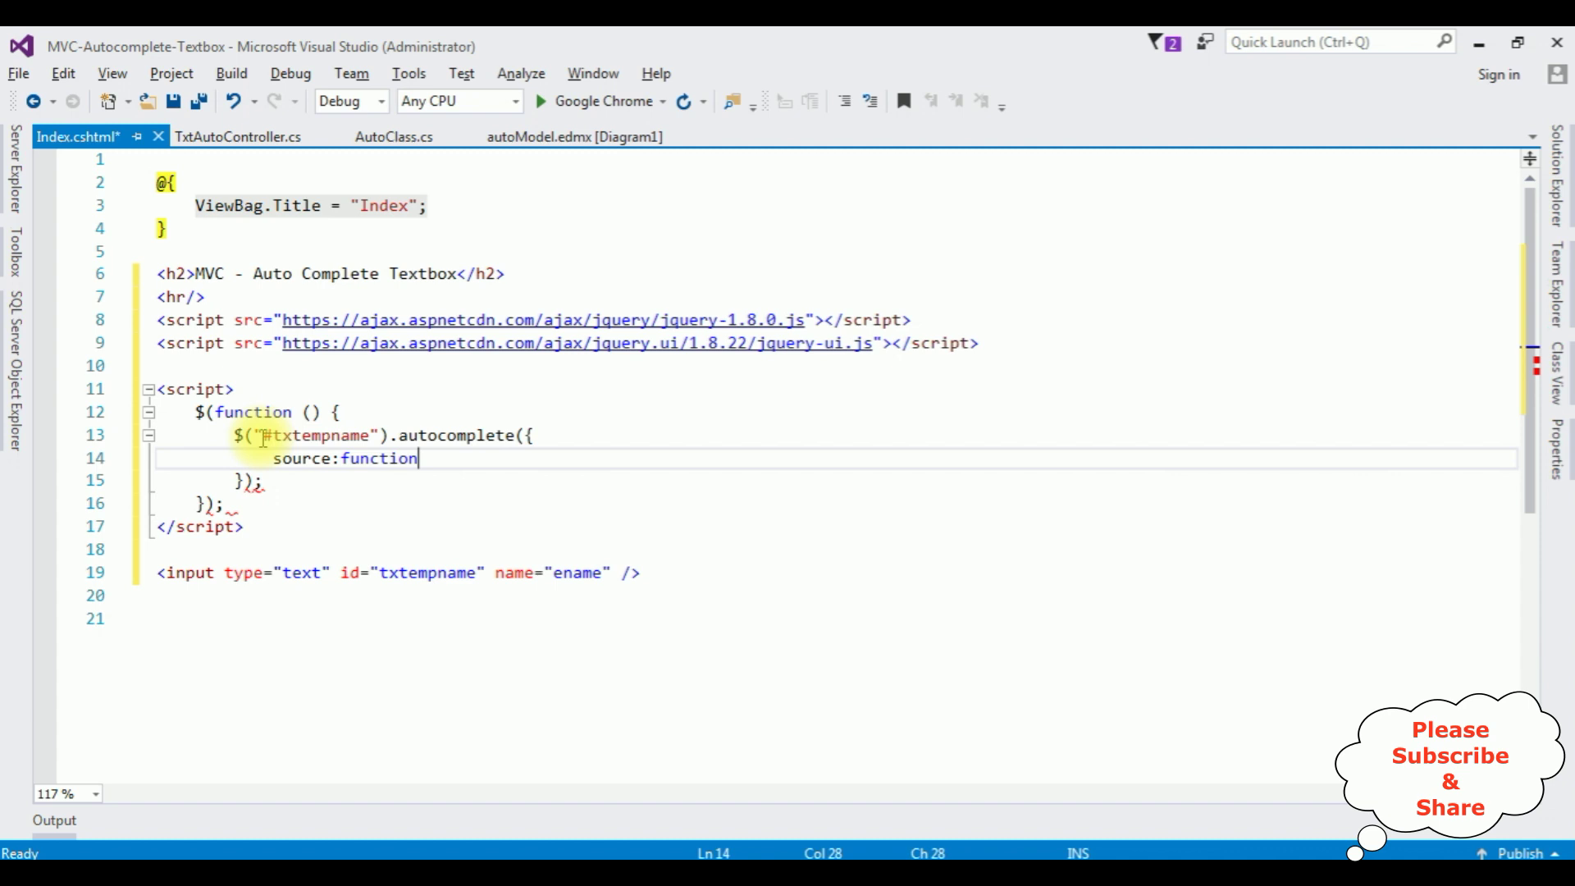
pyautogui.write('(reque')
pyautogui.write('st,respon')
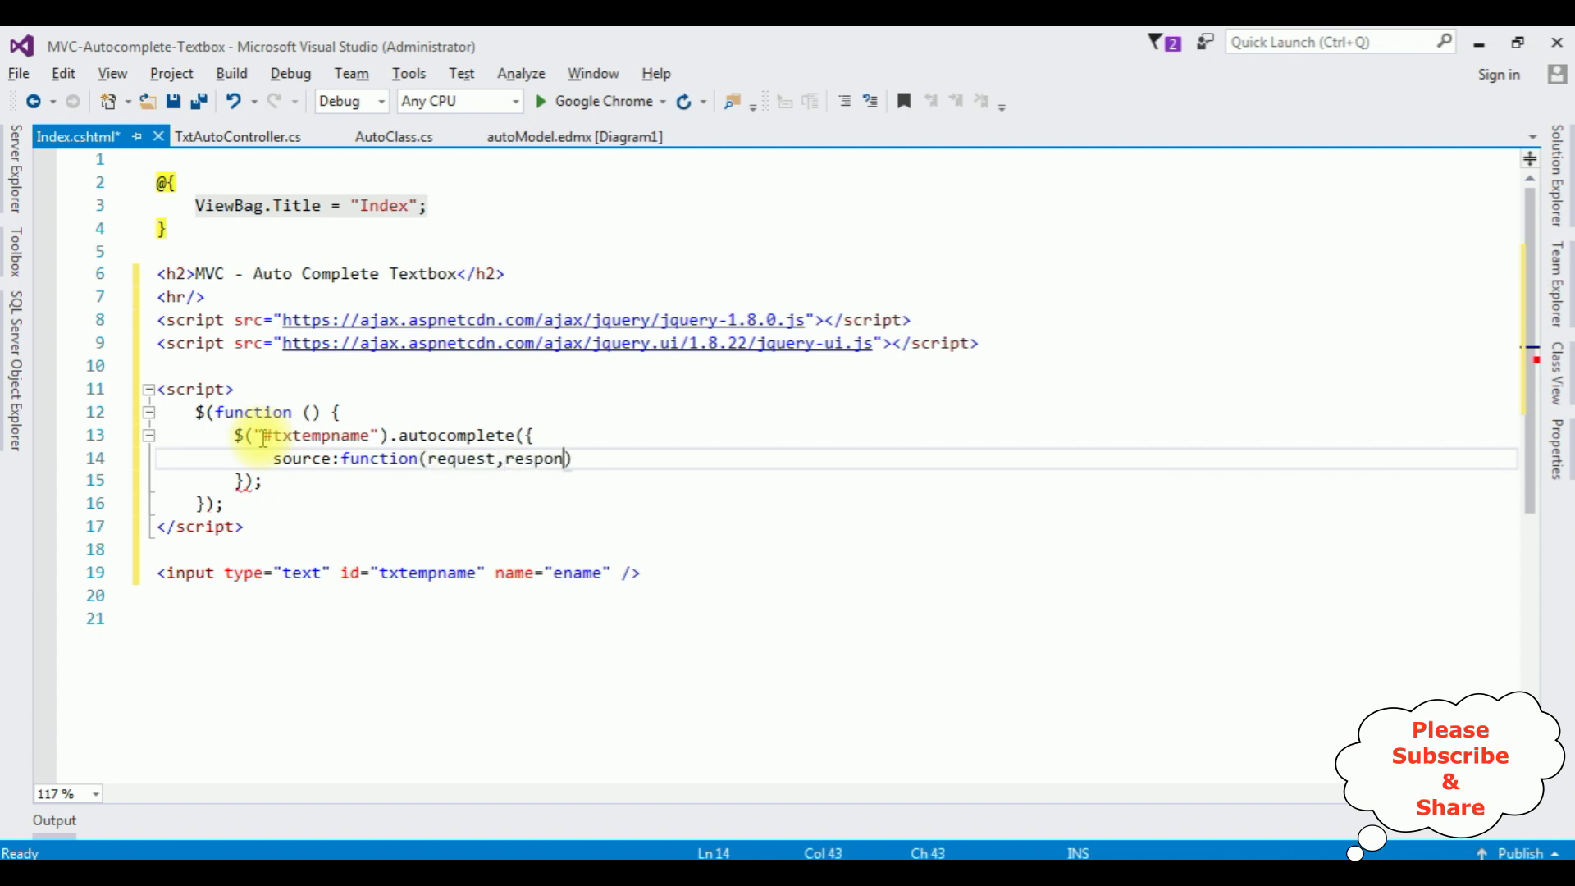
pyautogui.write('se')
pyautogui.write(')')
pyautogui.write('{')
# Step: Inside the source function, open $.ajax({ }) and start the entry url:"/"
pyautogui.press('Return')
pyautogui.press('Down')
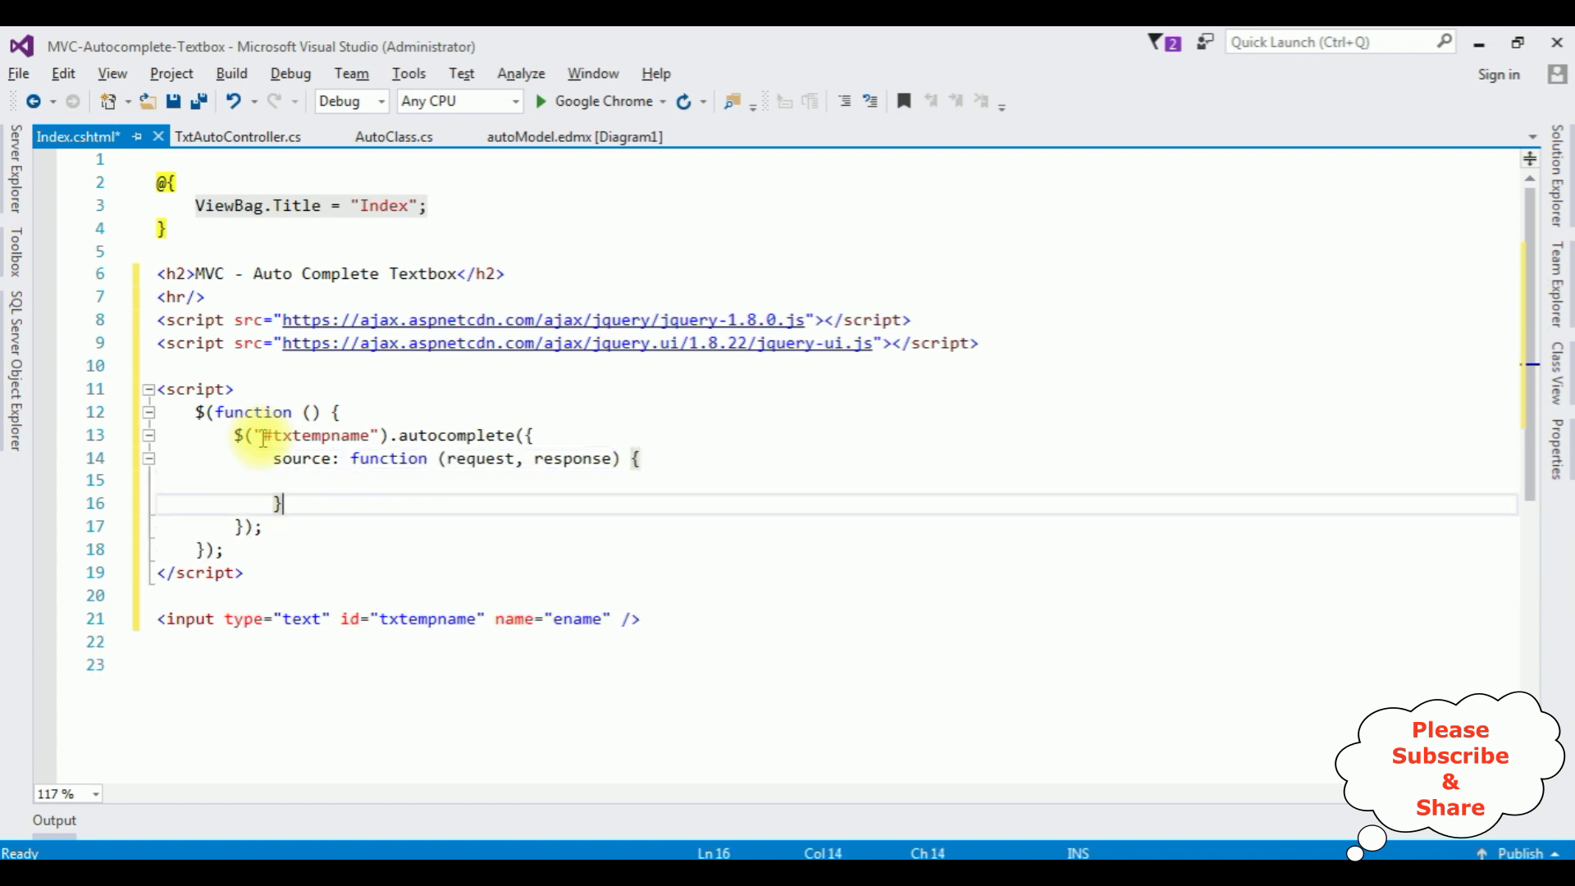
pyautogui.write(',')
pyautogui.press('Up')
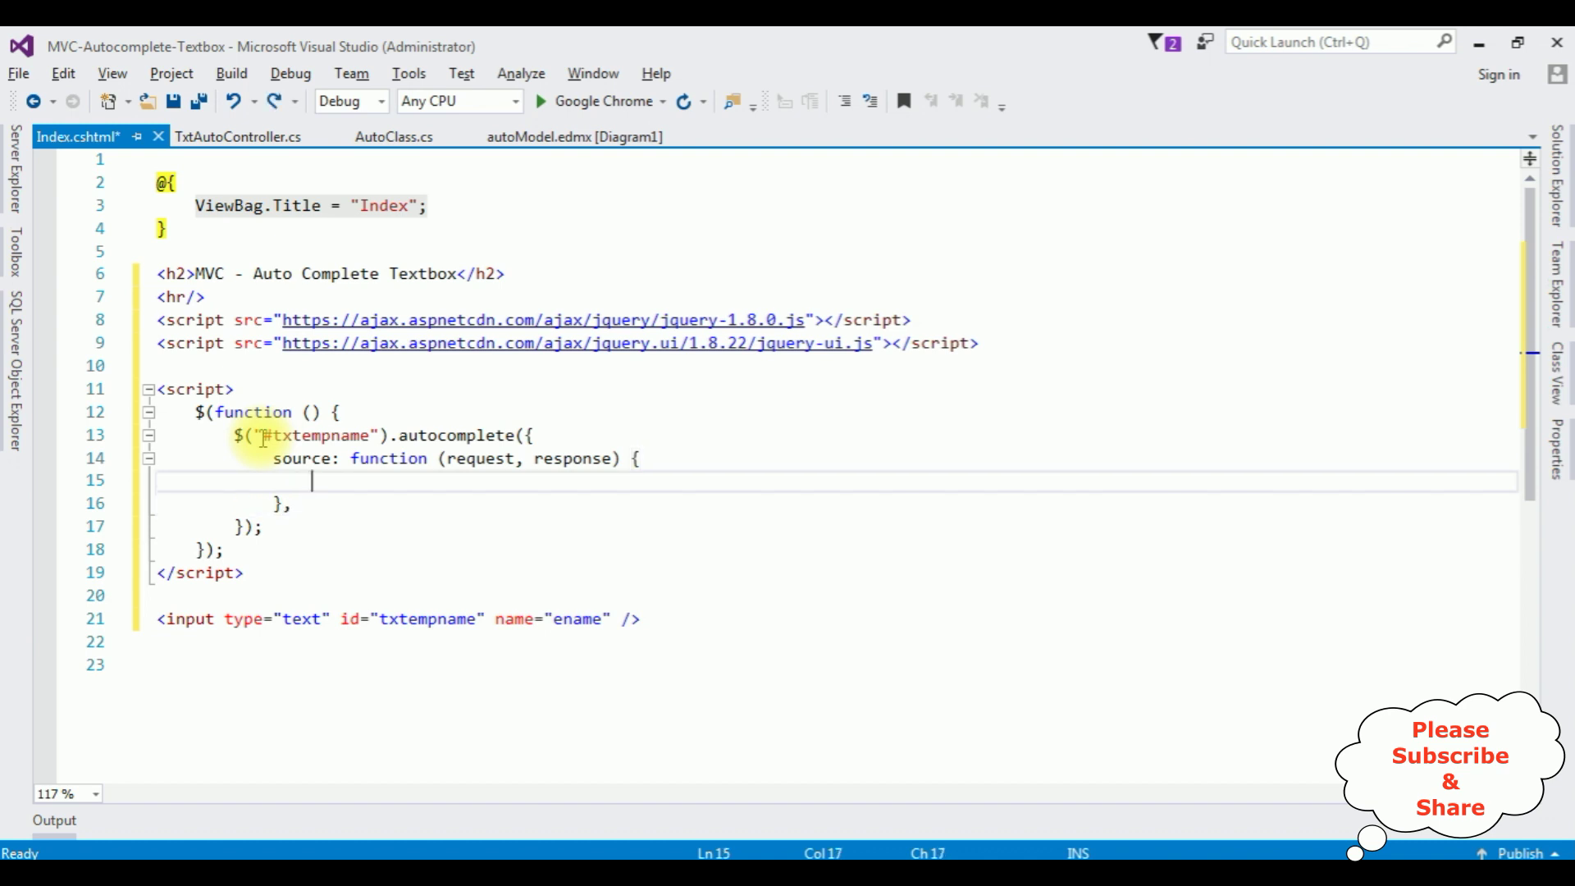
pyautogui.write('$.aj')
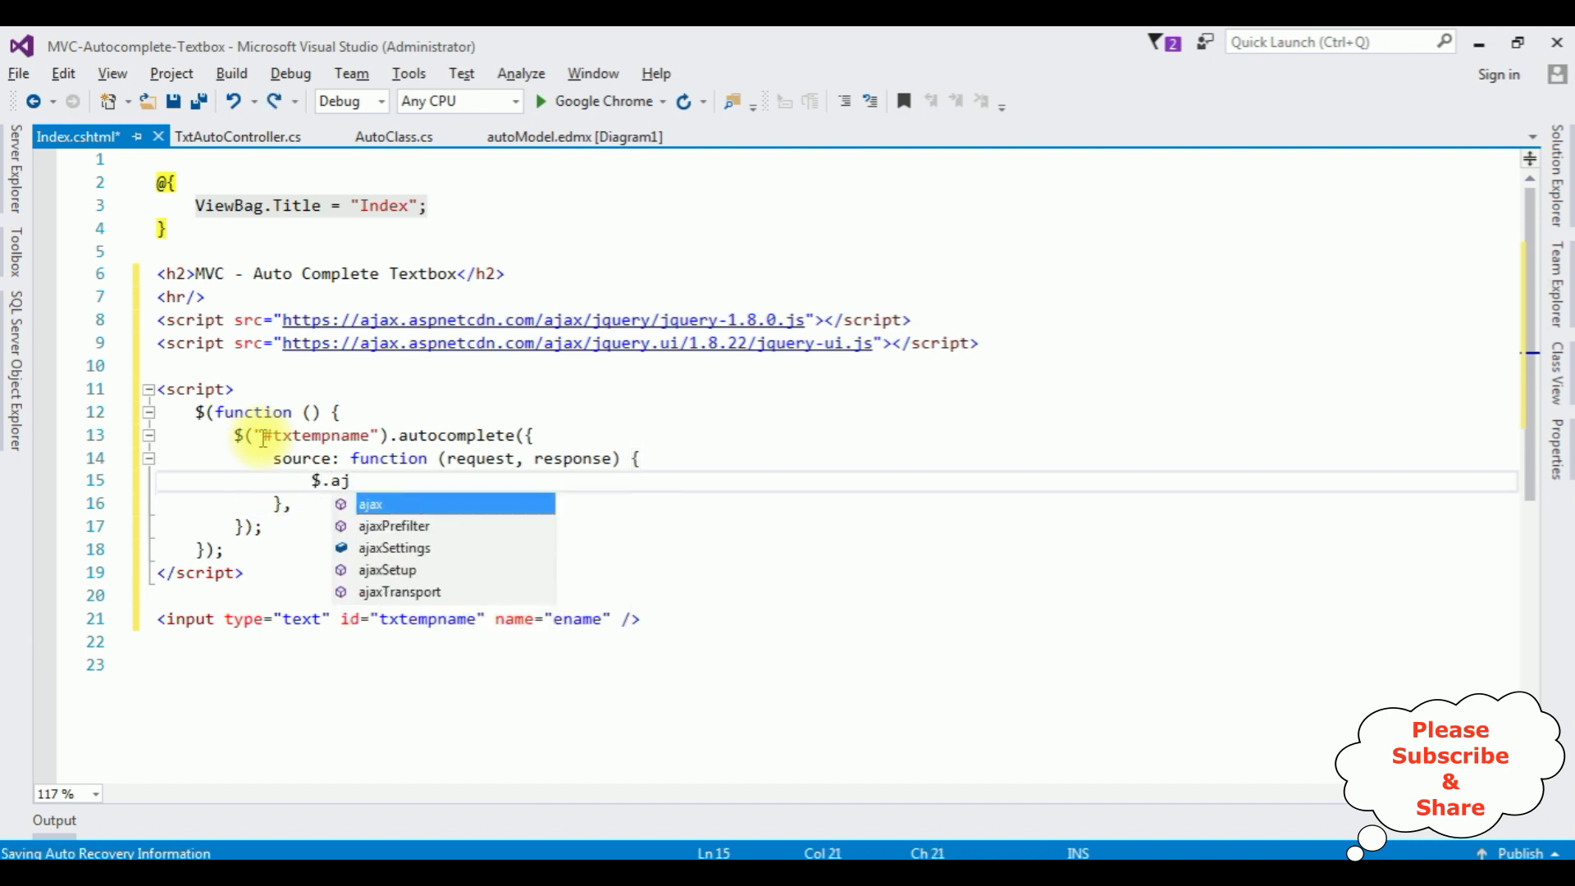
pyautogui.press('Tab')
pyautogui.write('(')
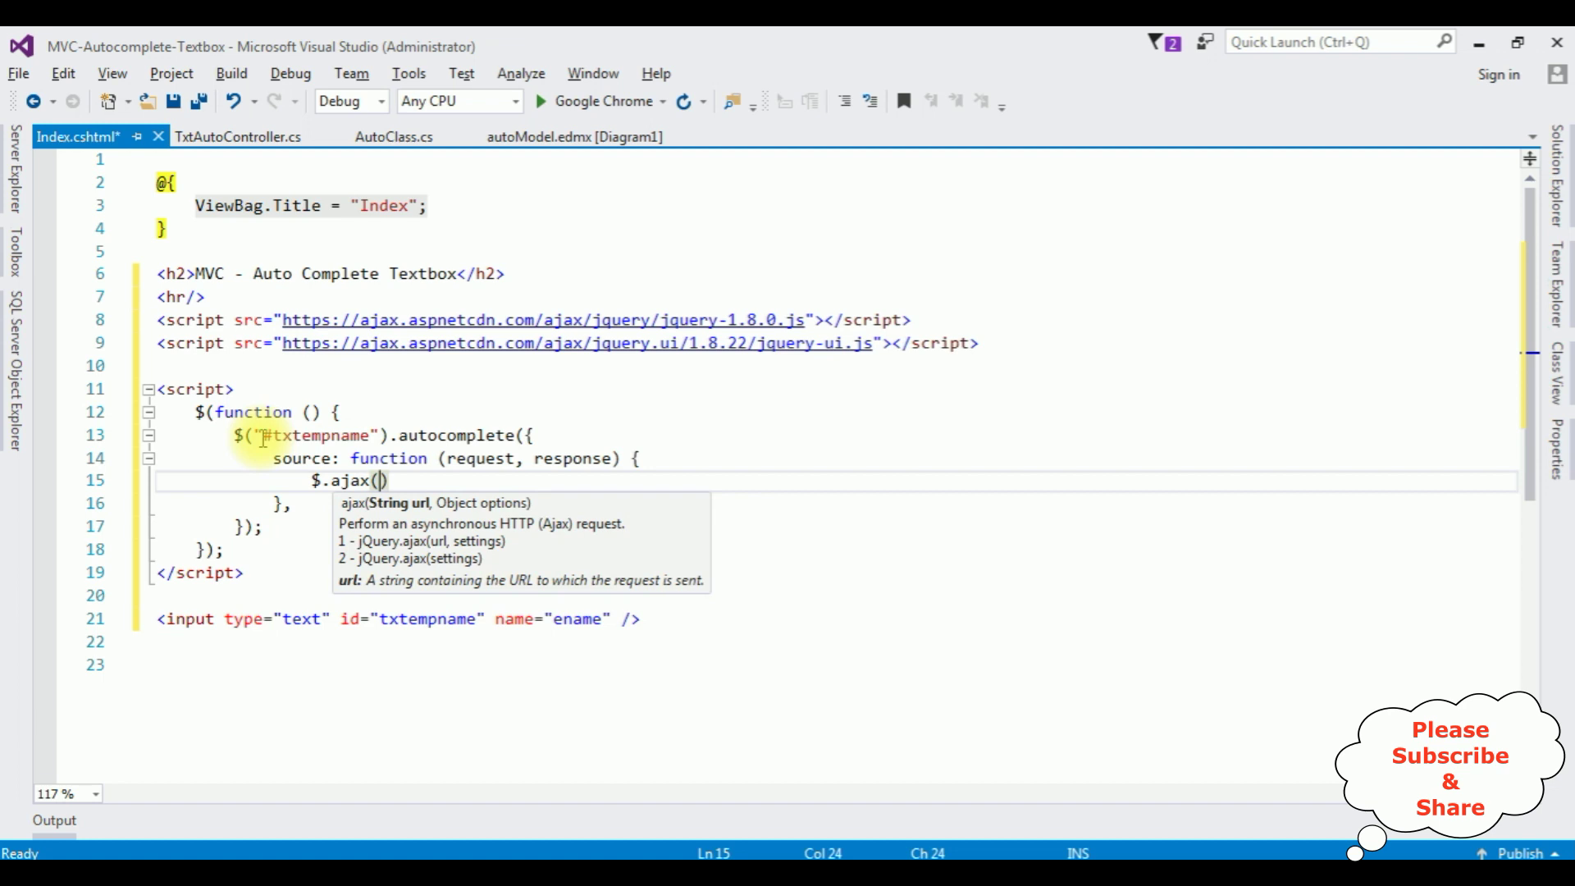
pyautogui.write('{')
pyautogui.press('Return')
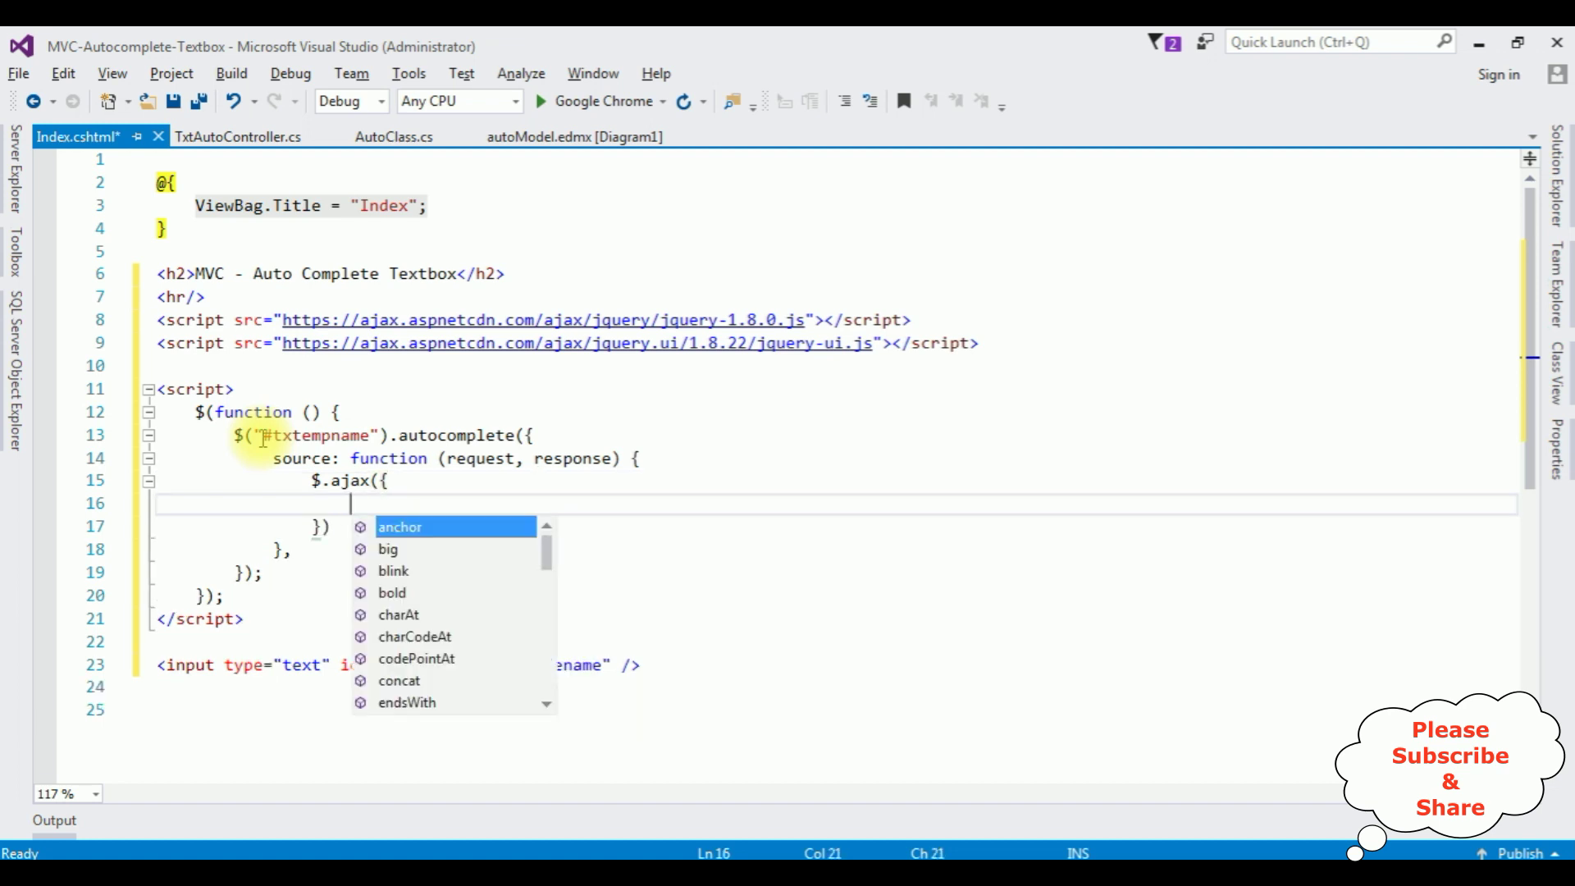
pyautogui.press('Escape')
pyautogui.press('Down')
pyautogui.write(';')
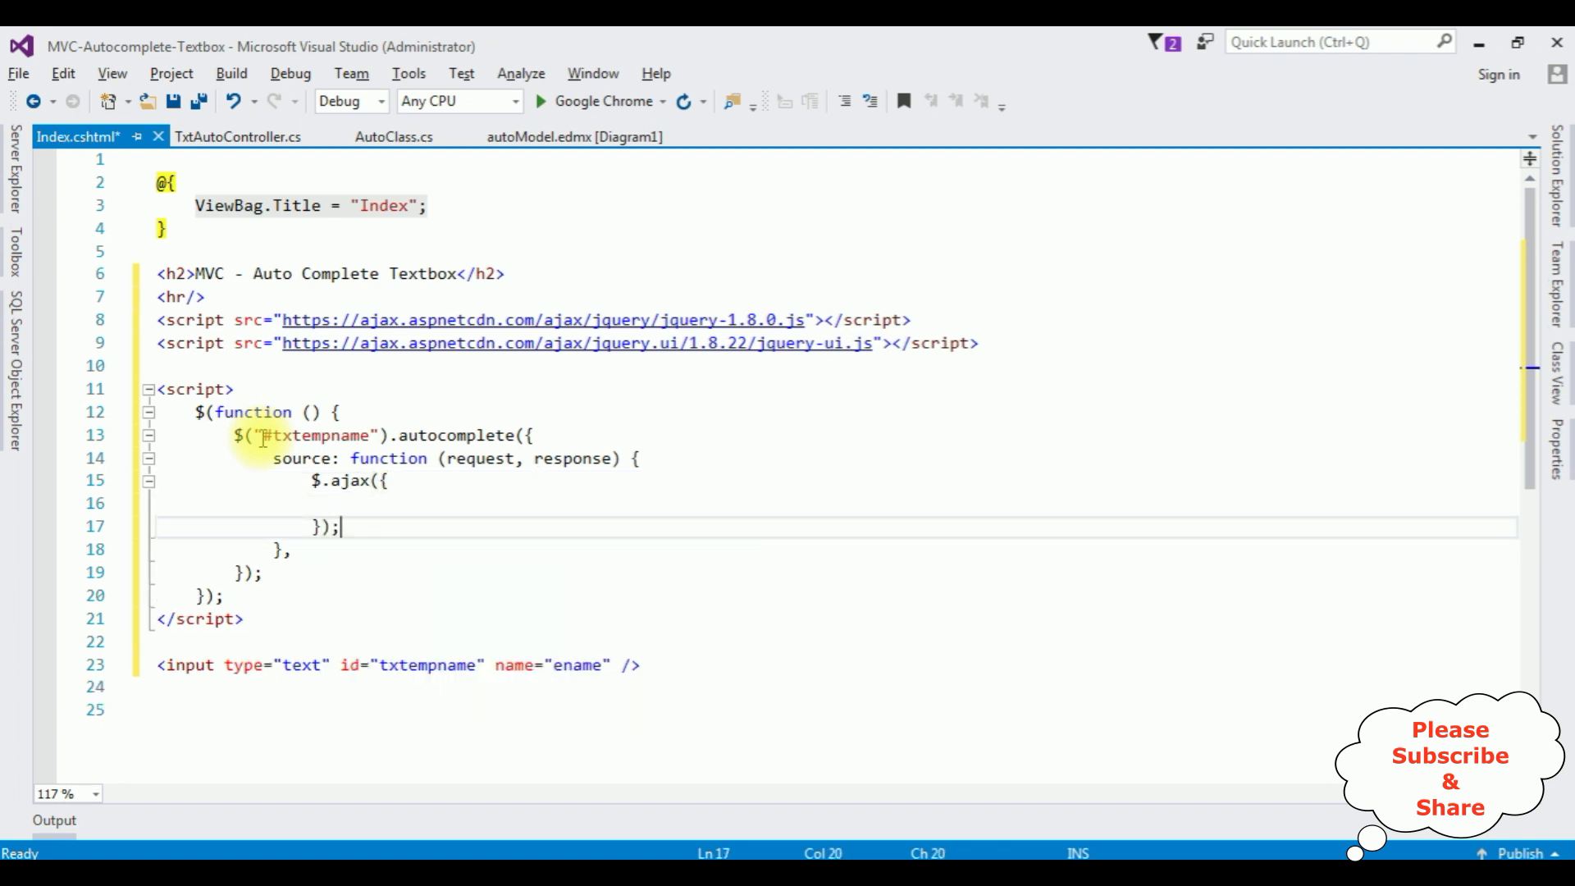
pyautogui.press('Up')
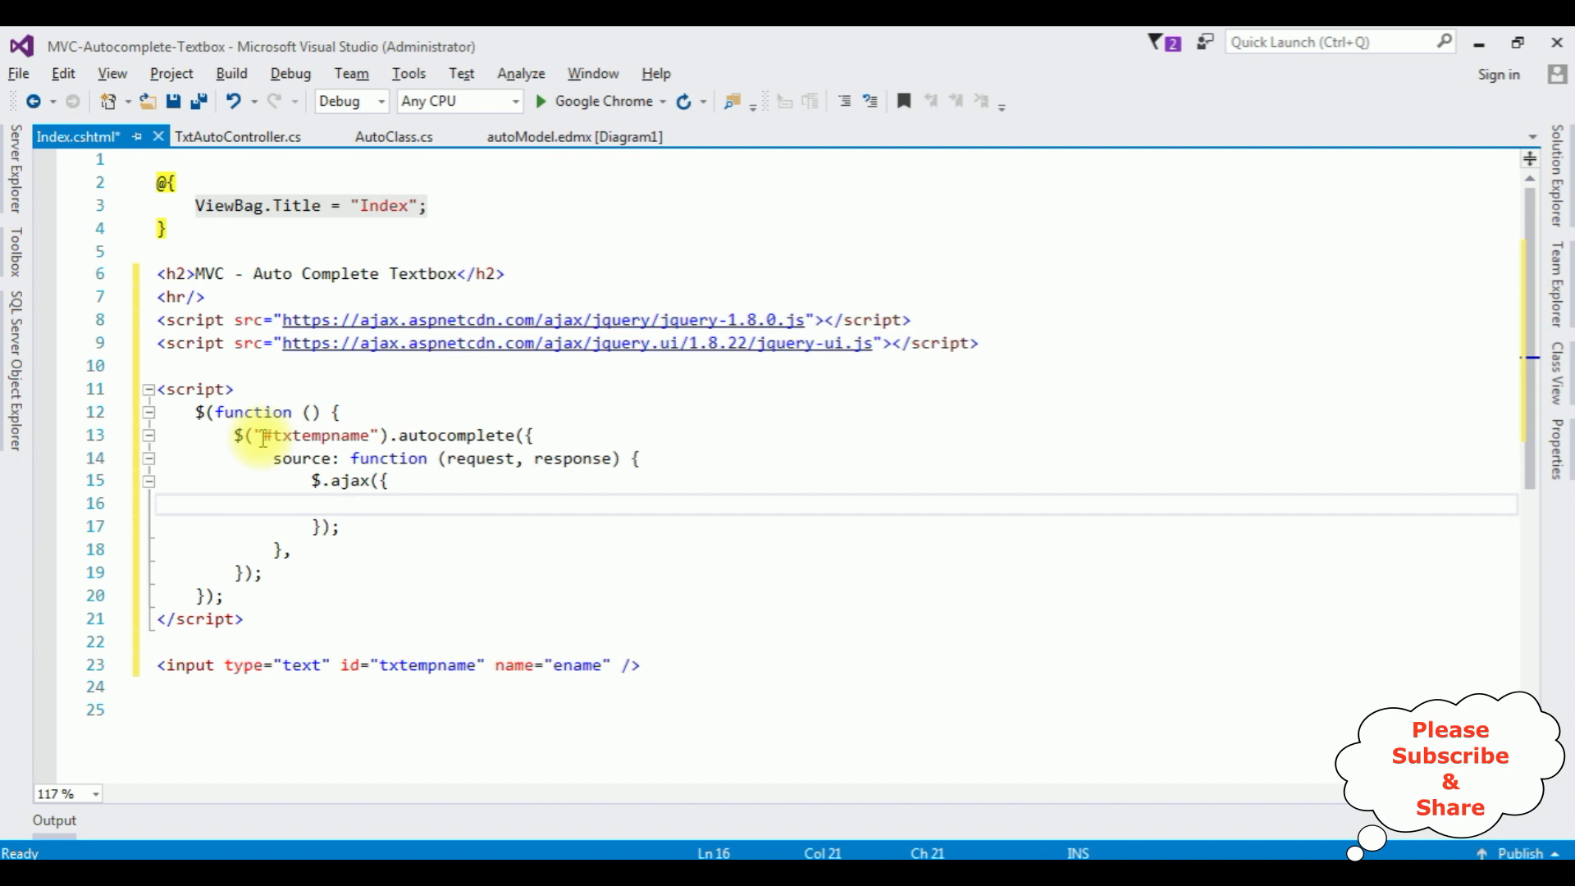
pyautogui.write('url')
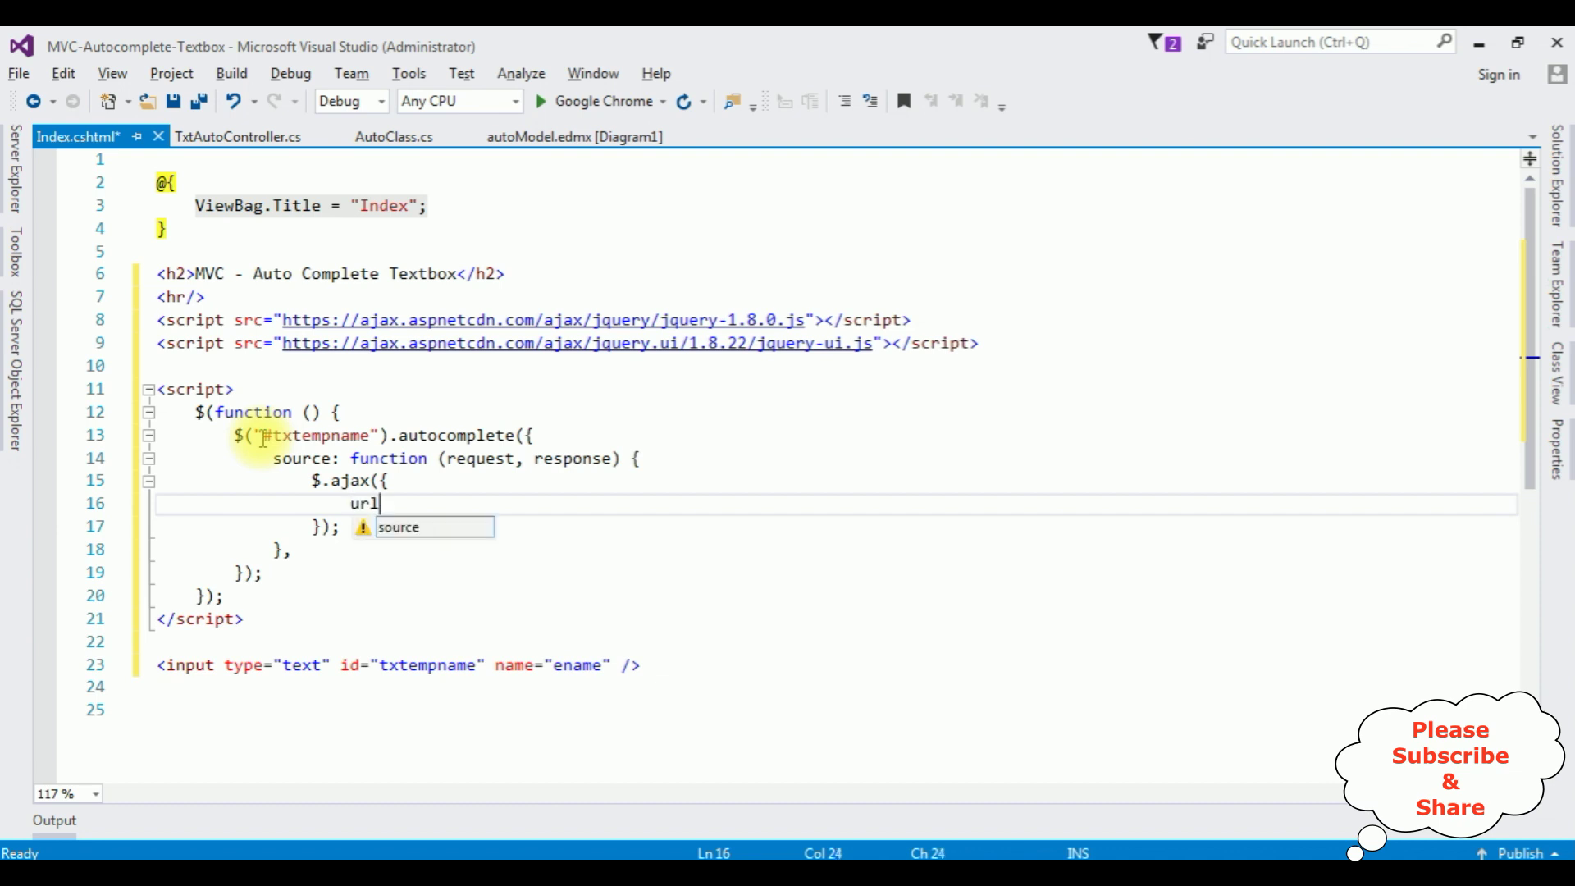
pyautogui.write(':"')
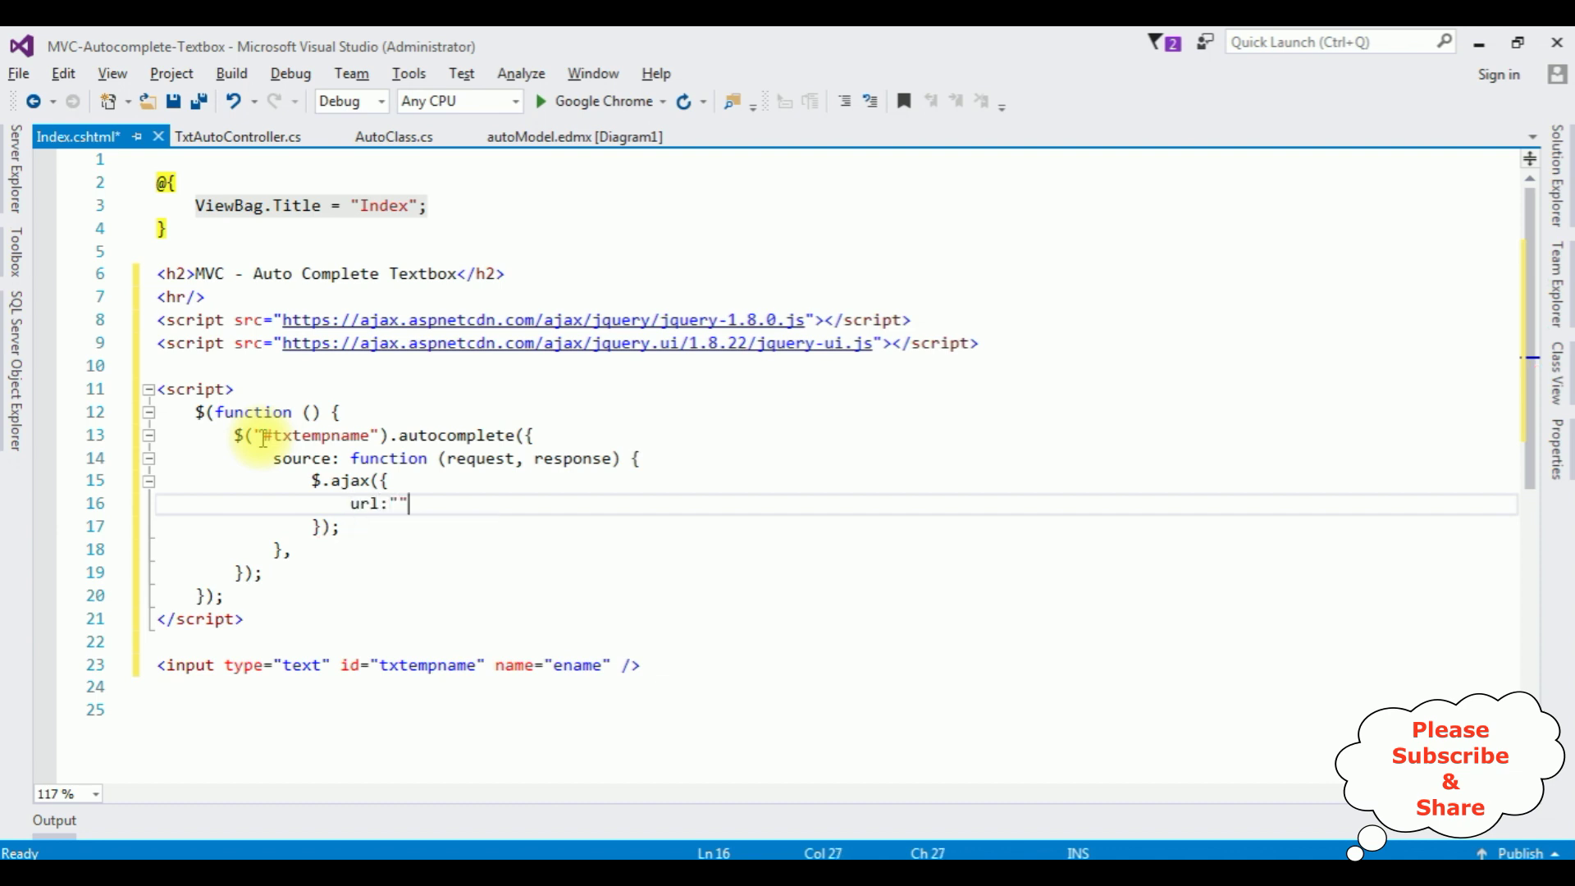
pyautogui.write('//')
pyautogui.press('Left')
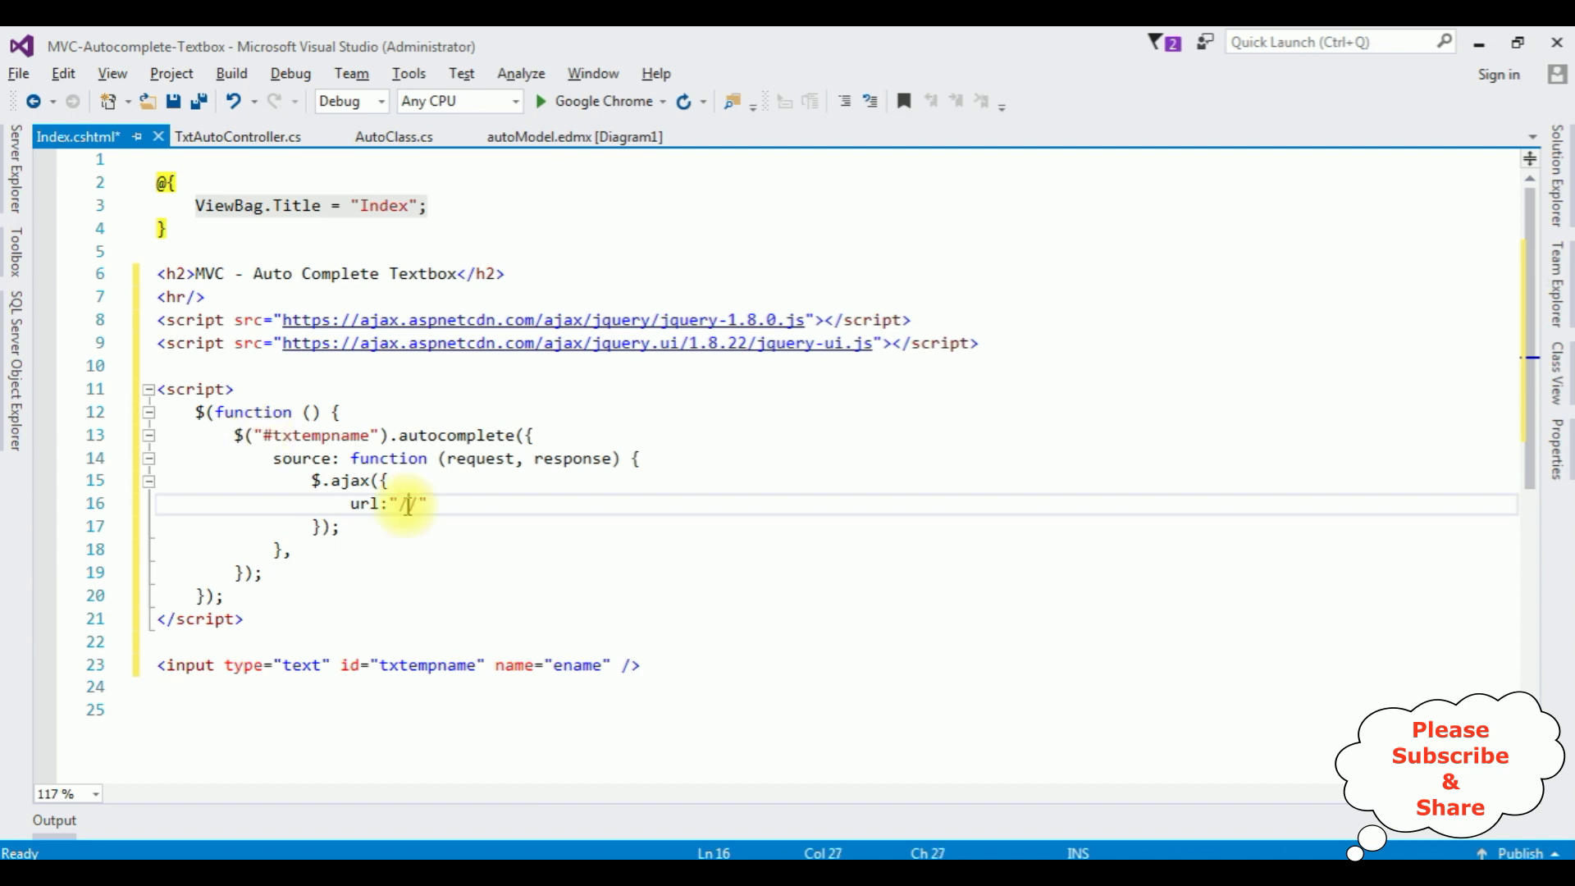
# Step: Paste the controller name TxtAuto into the ajax url string
pyautogui.click(234, 137)
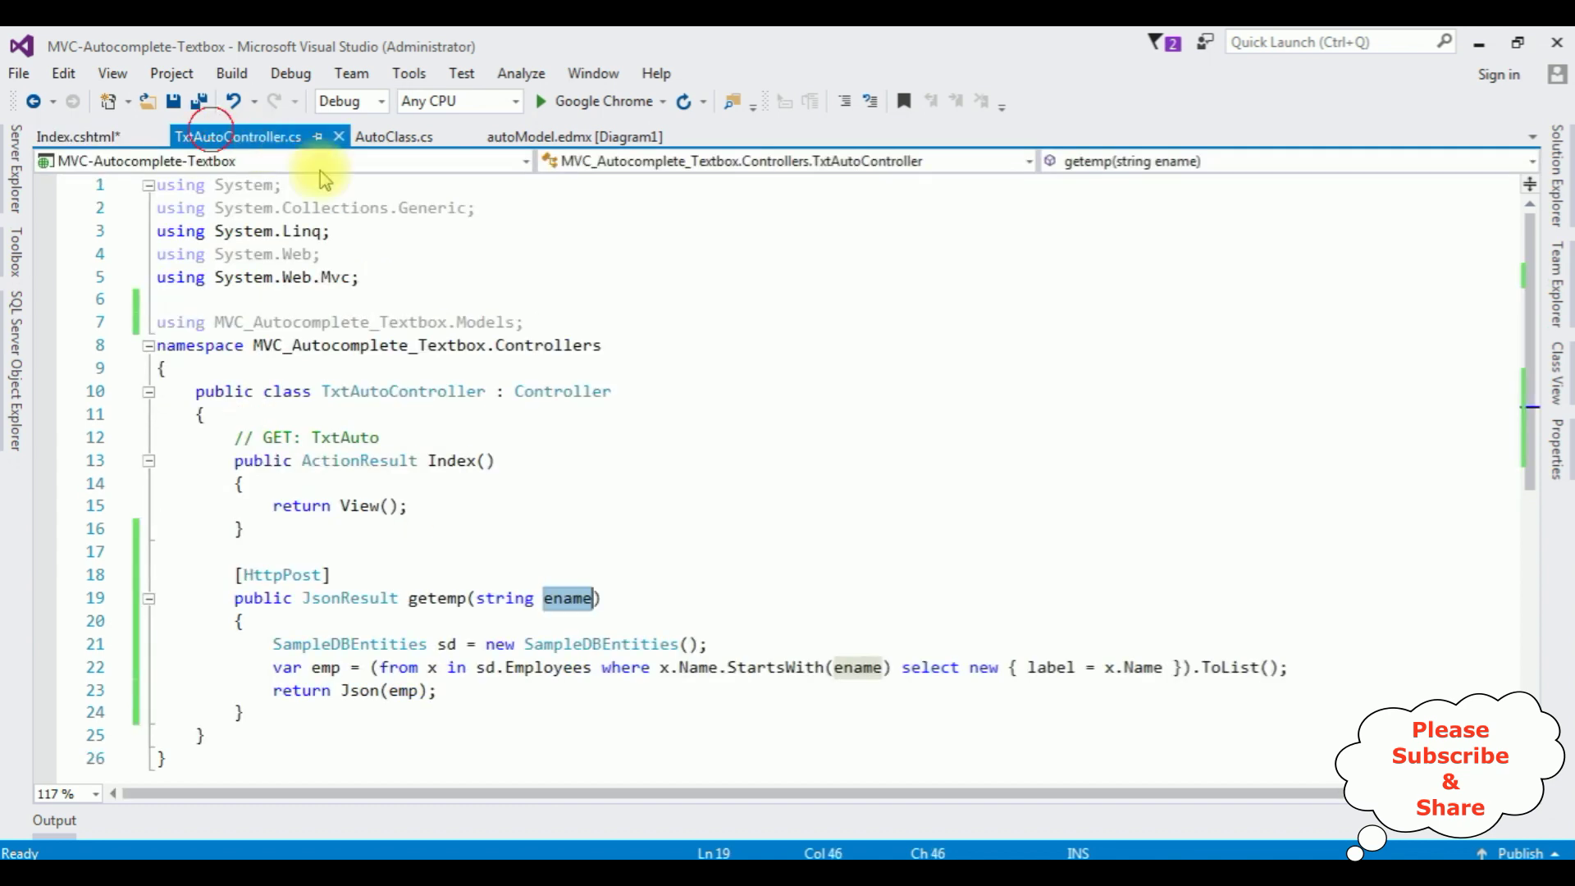
pyautogui.doubleClick(345, 437)
pyautogui.hotkey('ctrl', 'c')
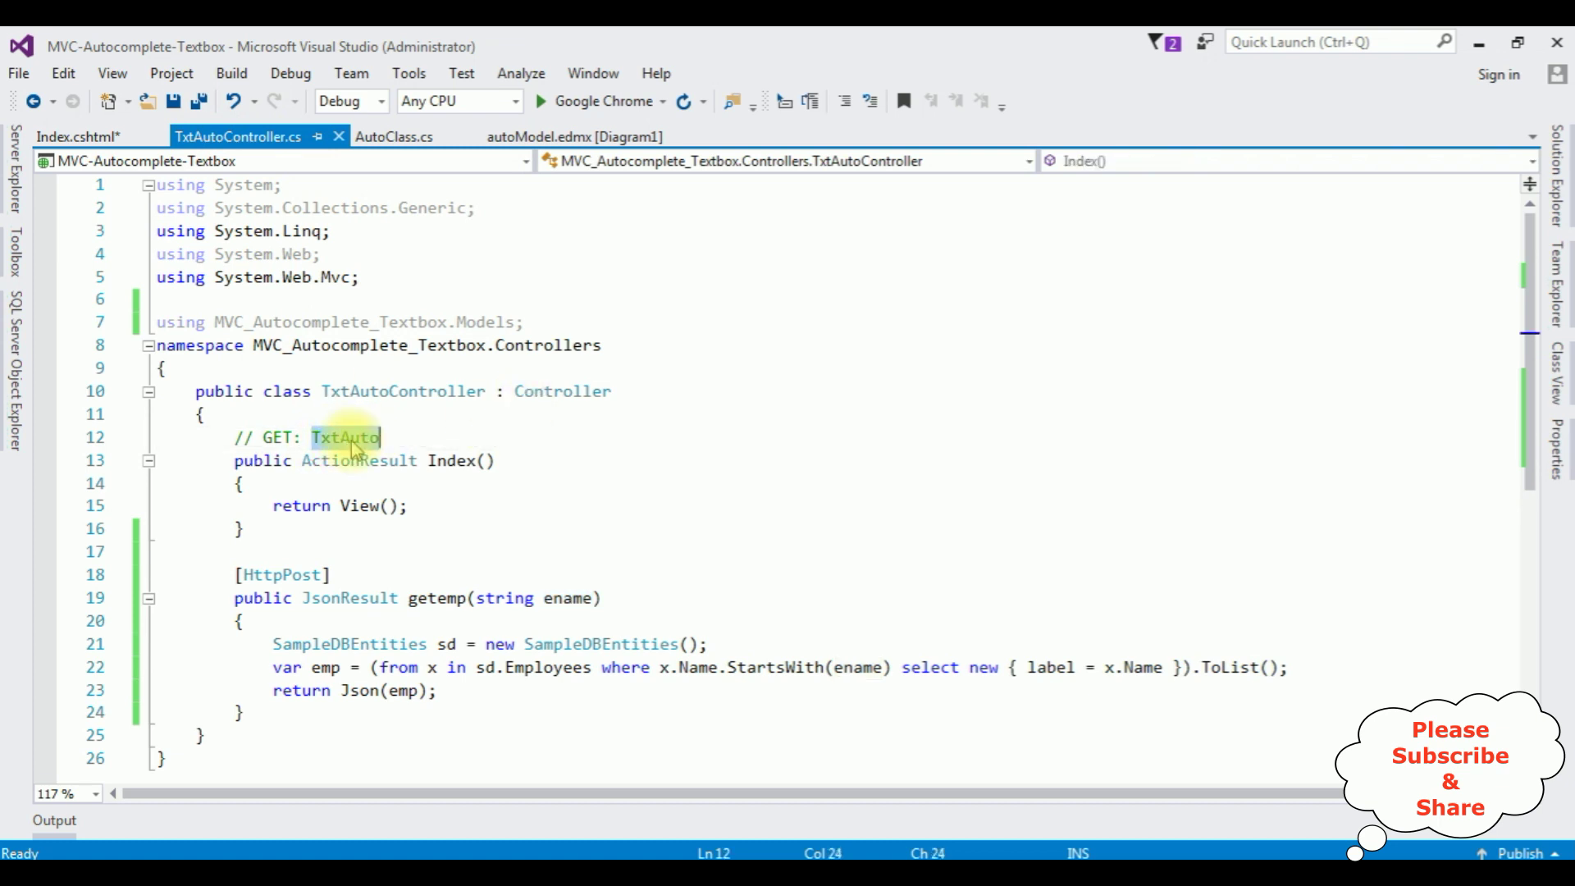
pyautogui.click(67, 137)
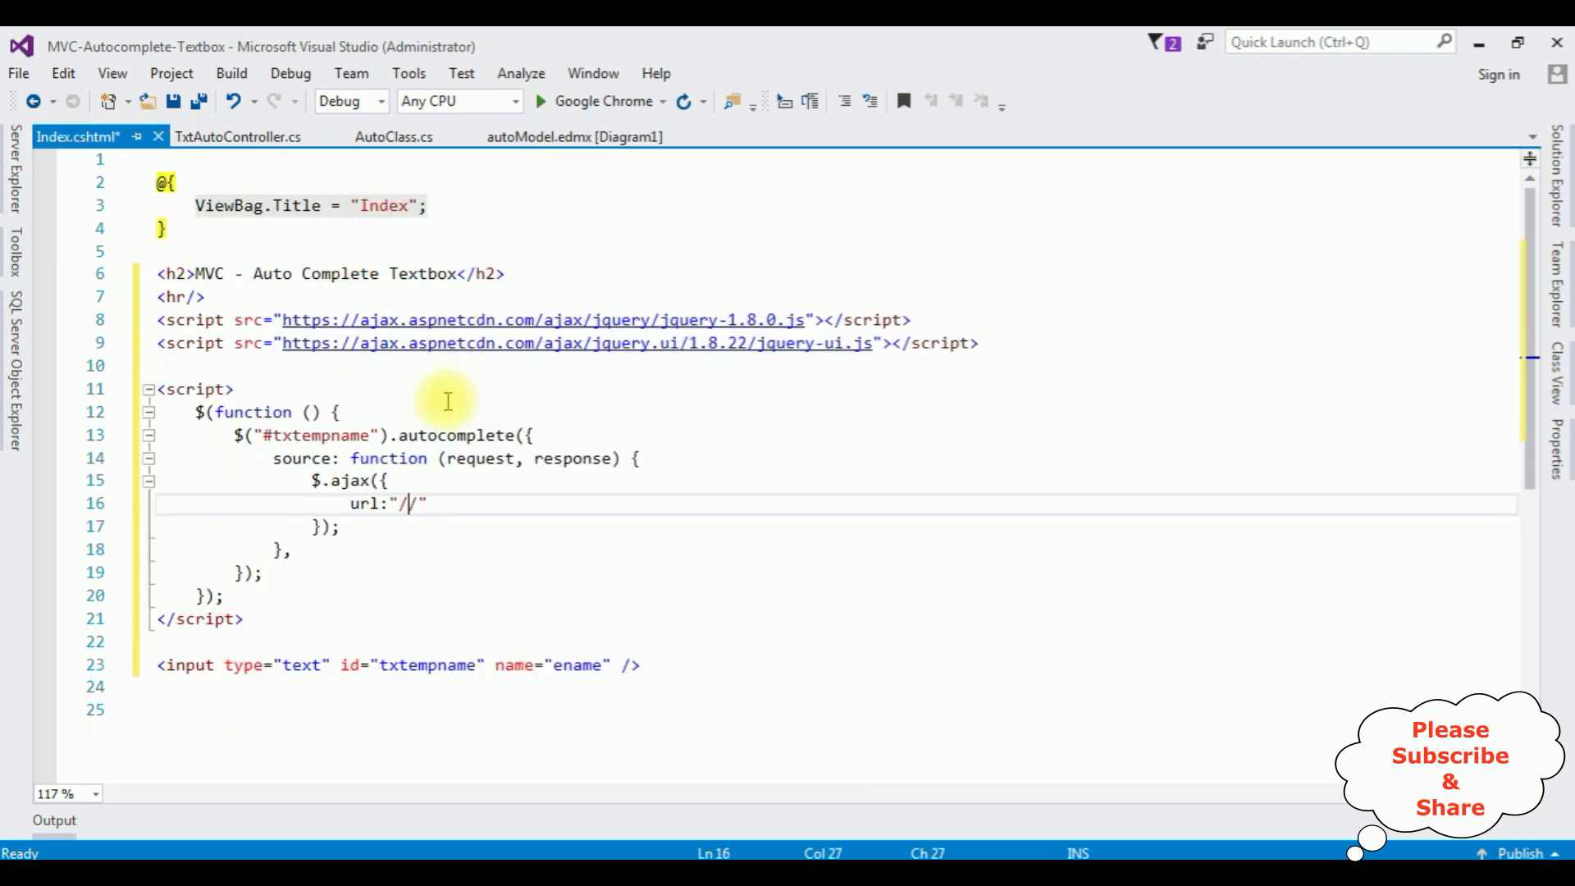
pyautogui.hotkey('ctrl', 'v')
pyautogui.write('/')
pyautogui.press('Right')
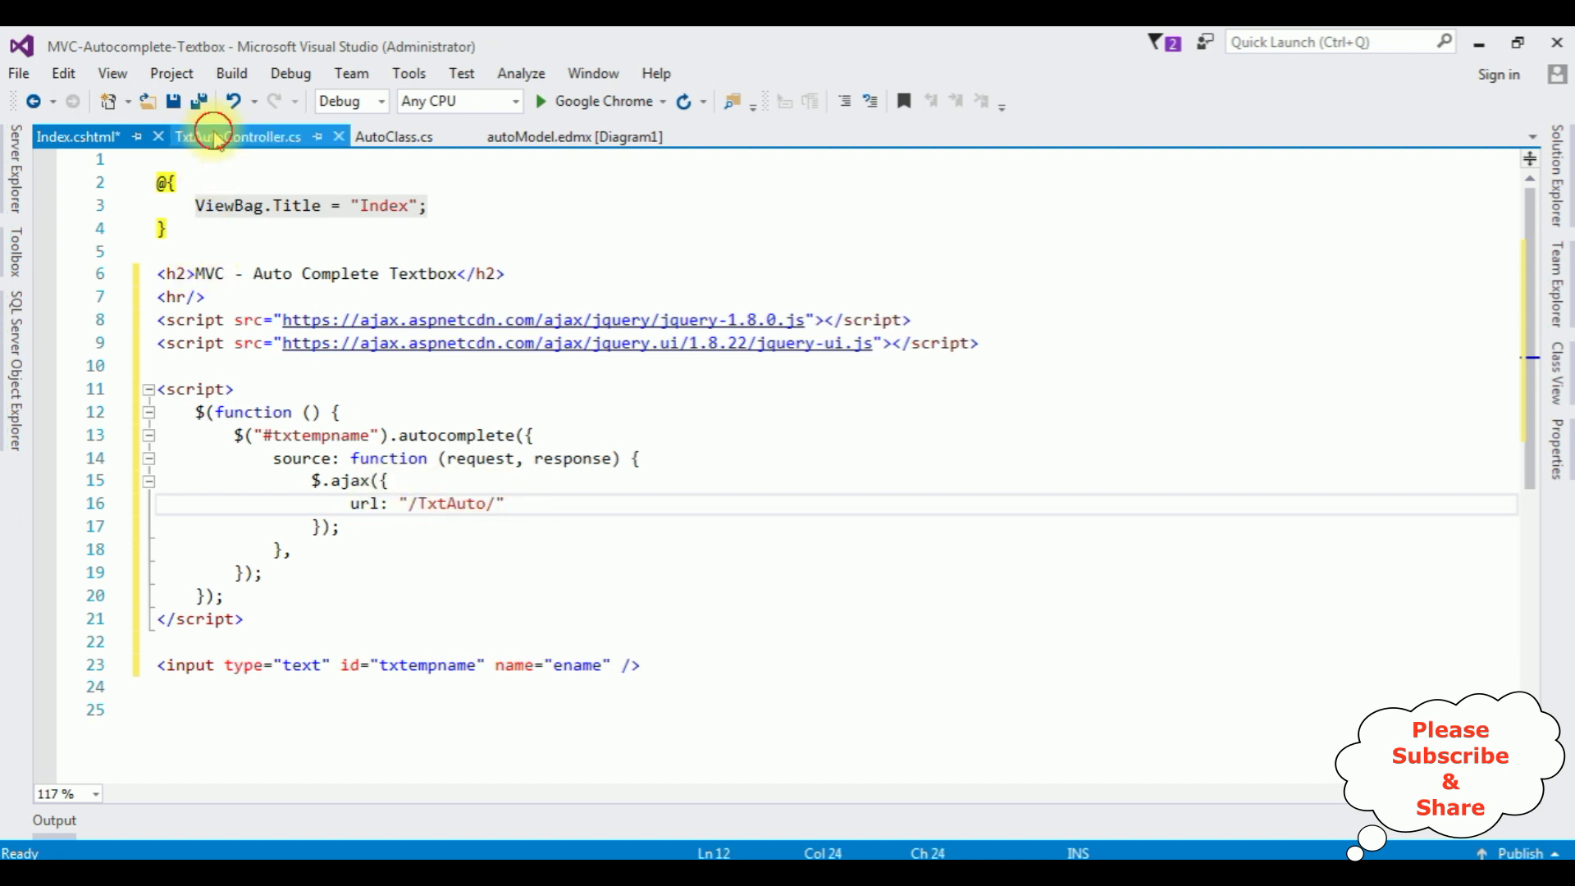
# Step: Append the getemp action name so the url reads "/TxtAuto/getemp/"
pyautogui.click(237, 136)
pyautogui.click(424, 599)
pyautogui.doubleClick(425, 598)
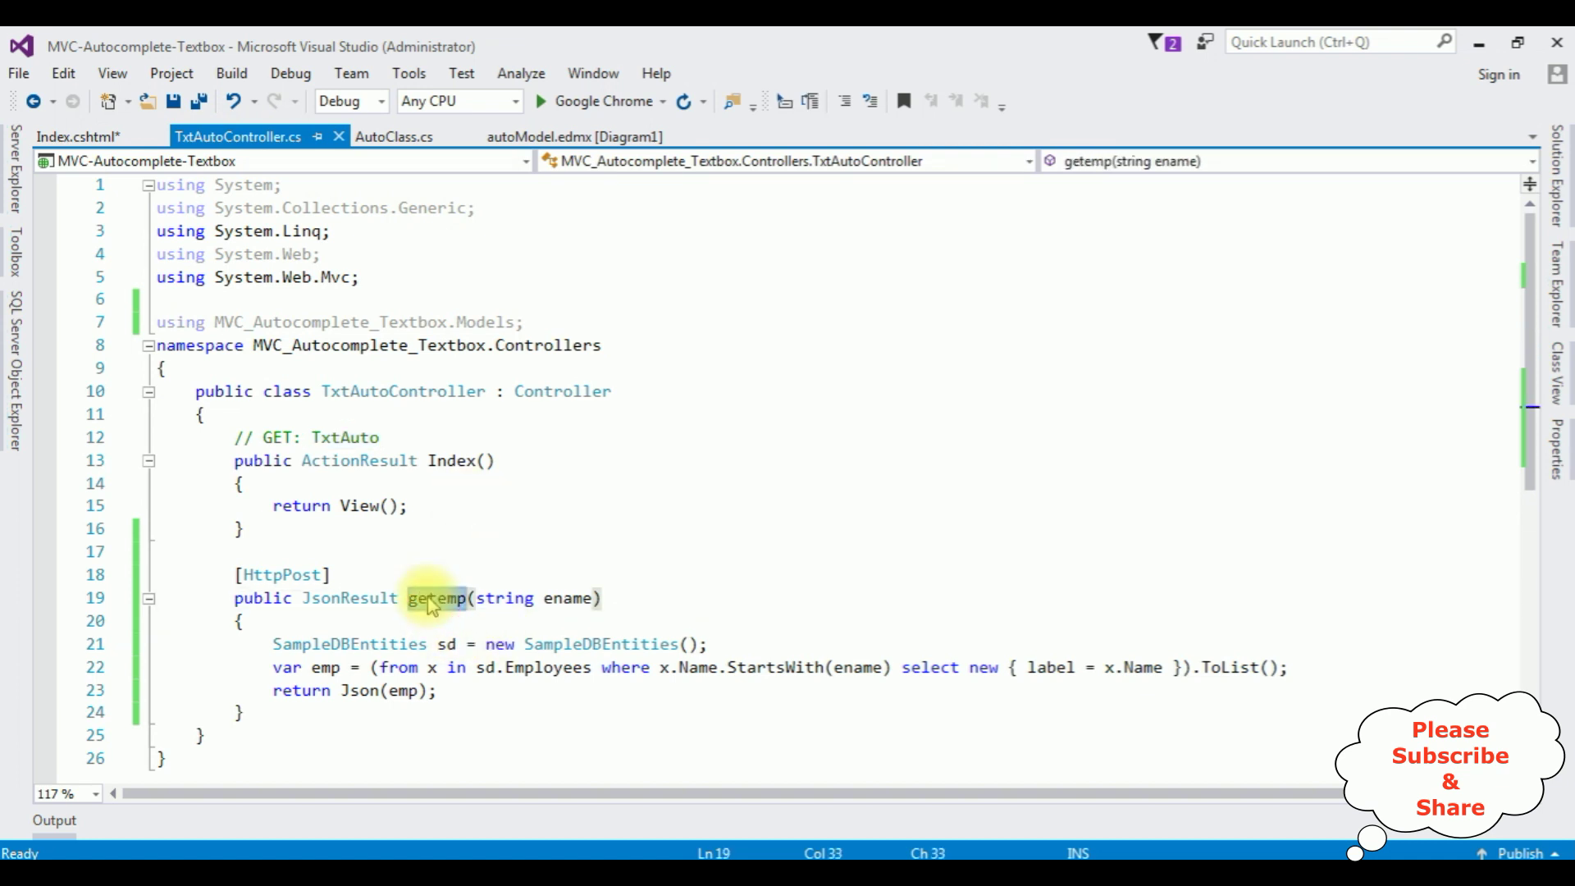
pyautogui.hotkey('ctrl', 'c')
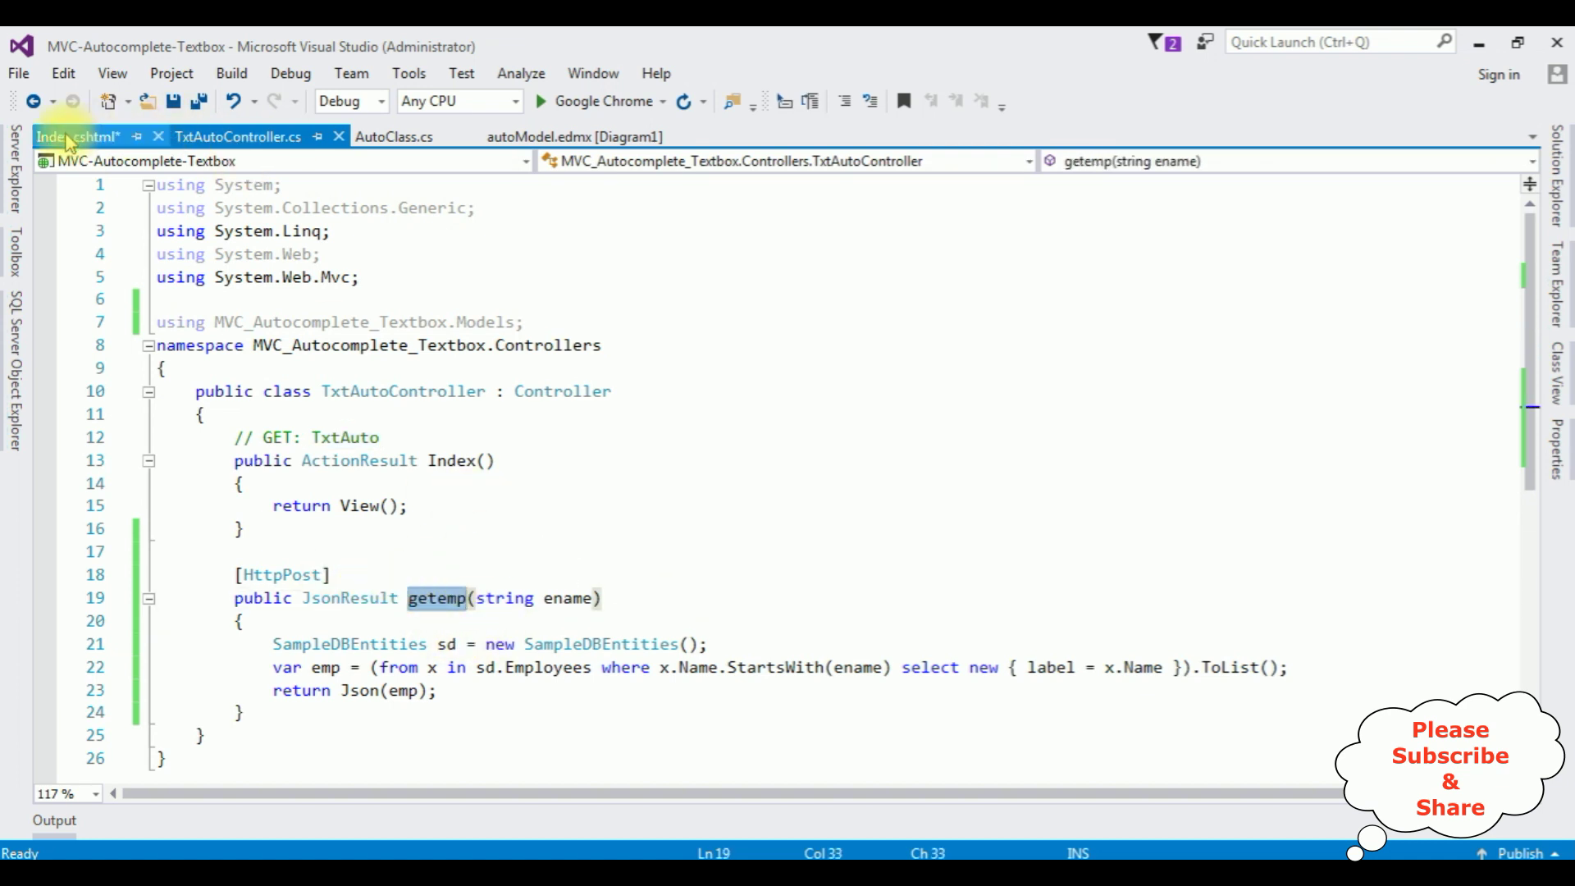
pyautogui.click(77, 137)
pyautogui.hotkey('ctrl', 'v')
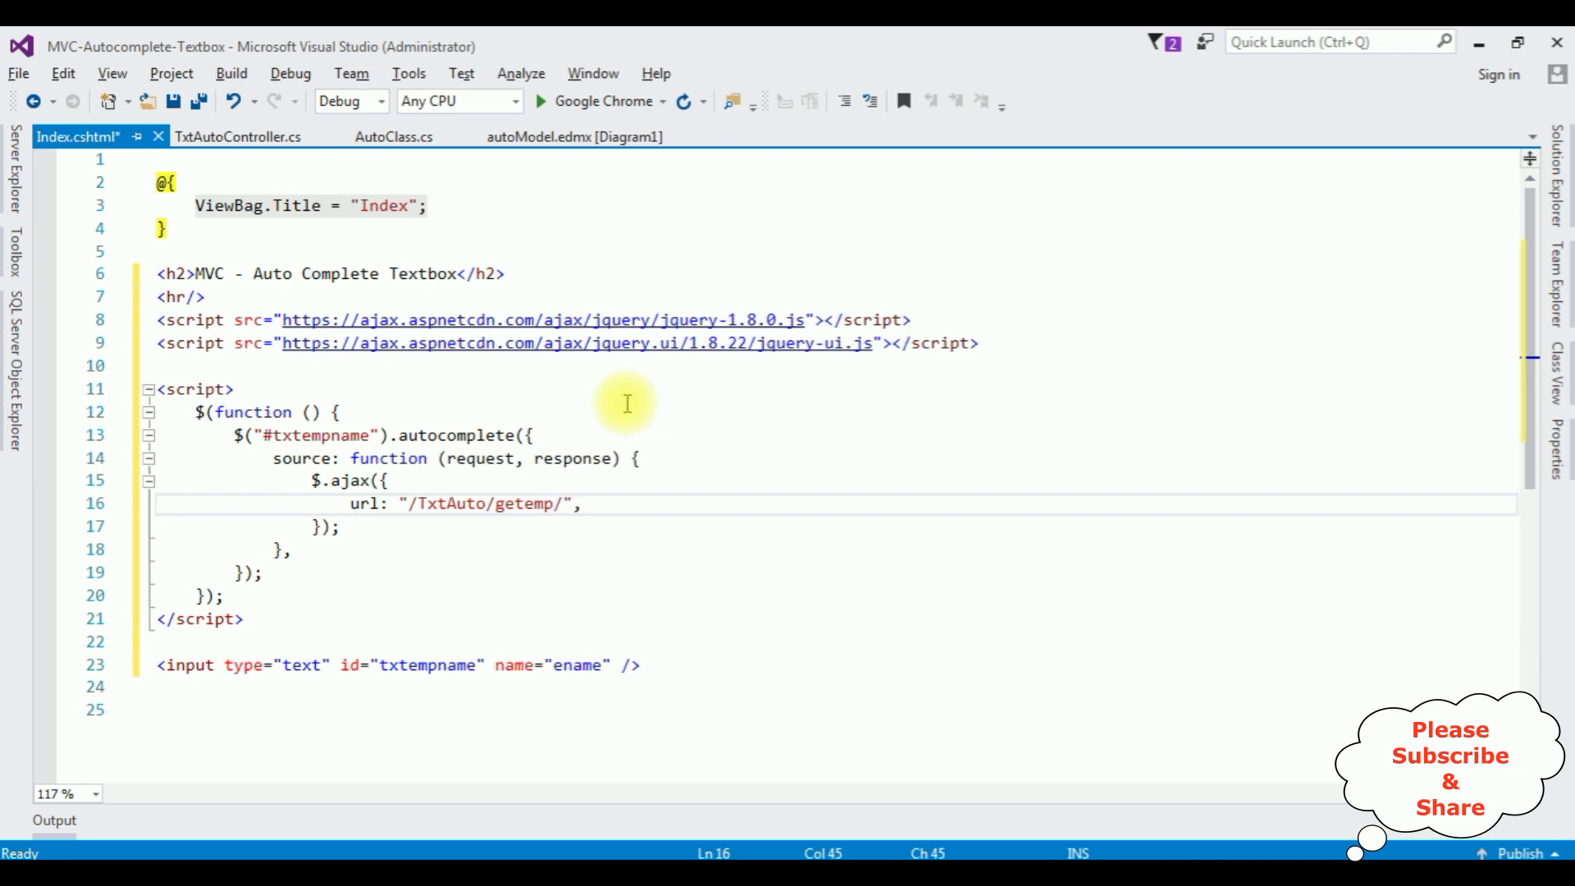
pyautogui.press('Return')
pyautogui.write('data')
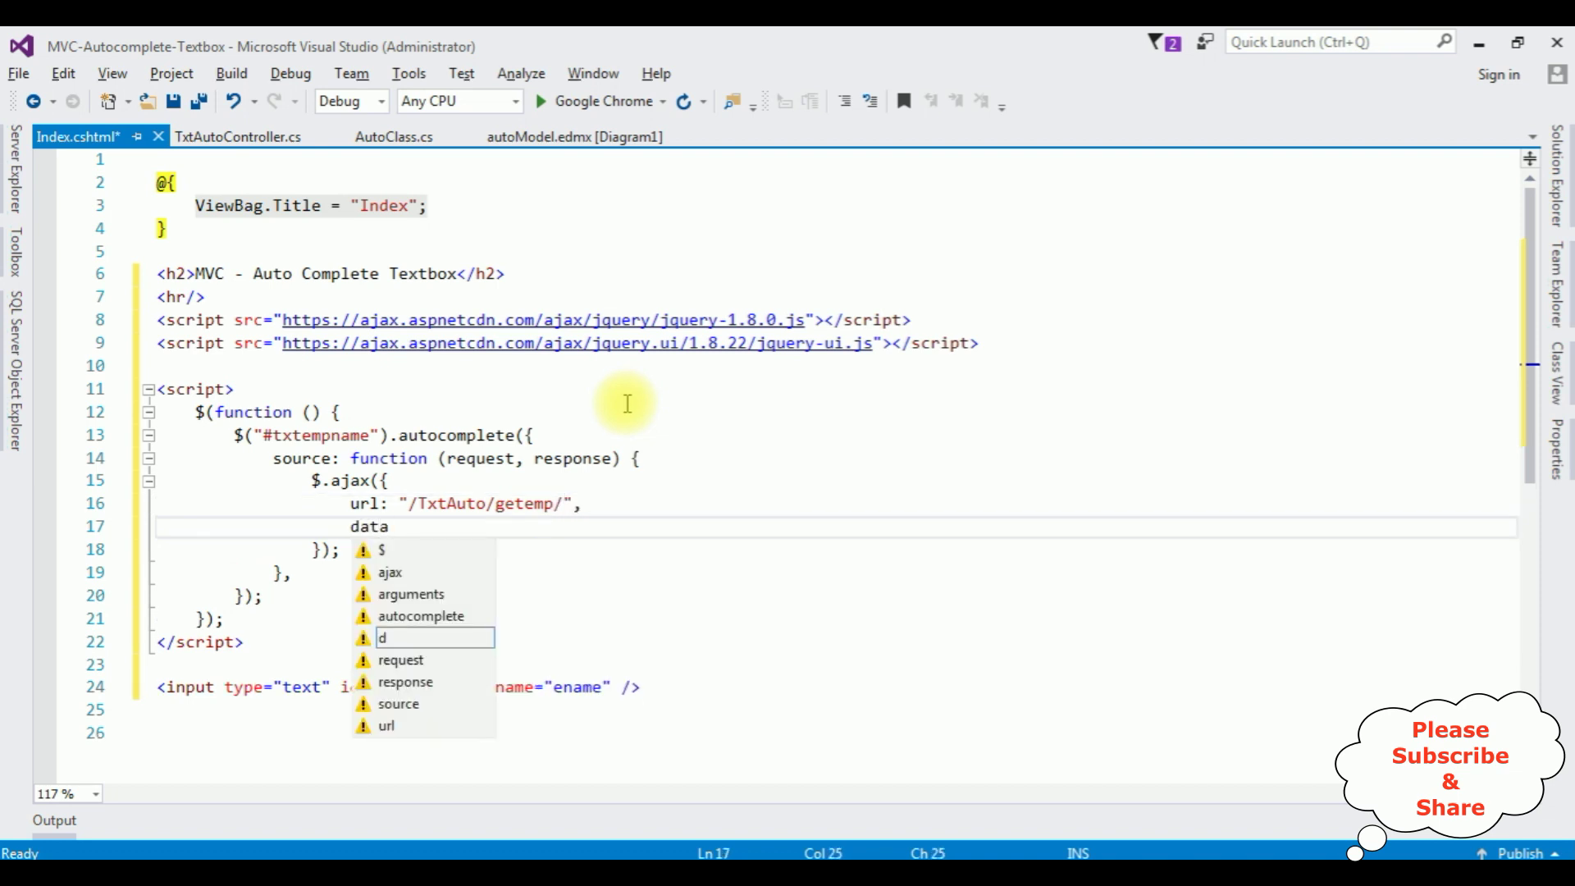
pyautogui.write(':')
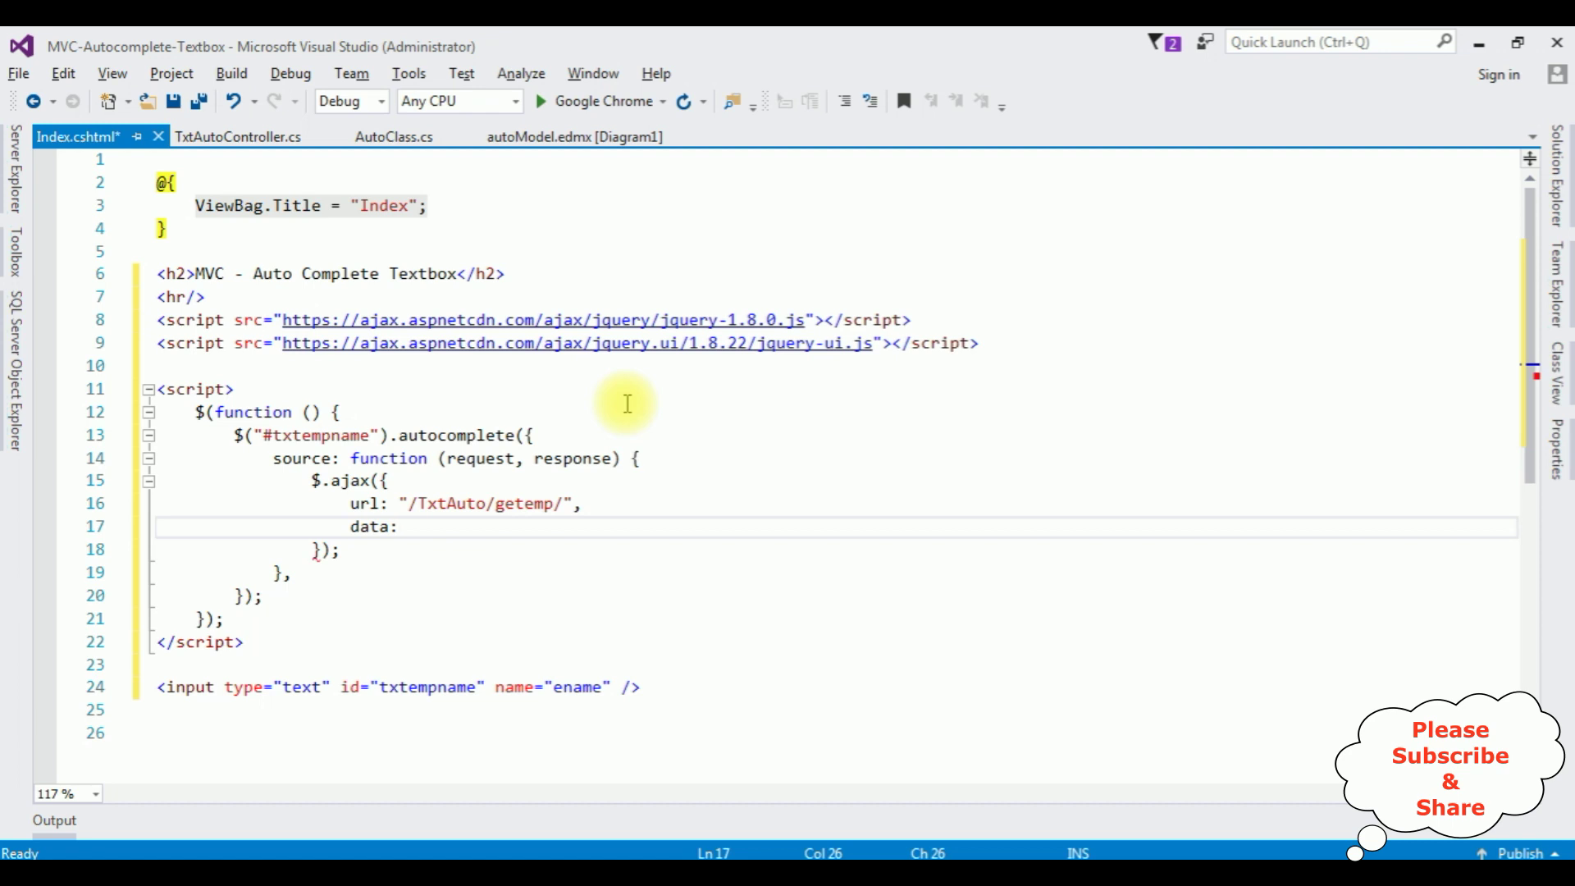
pyautogui.write('"{')
pyautogui.write("''")
# Step: Add the ajax data option "{'ename':'" + request.term + "'}", matching the controller's ename parameter
pyautogui.click(237, 137)
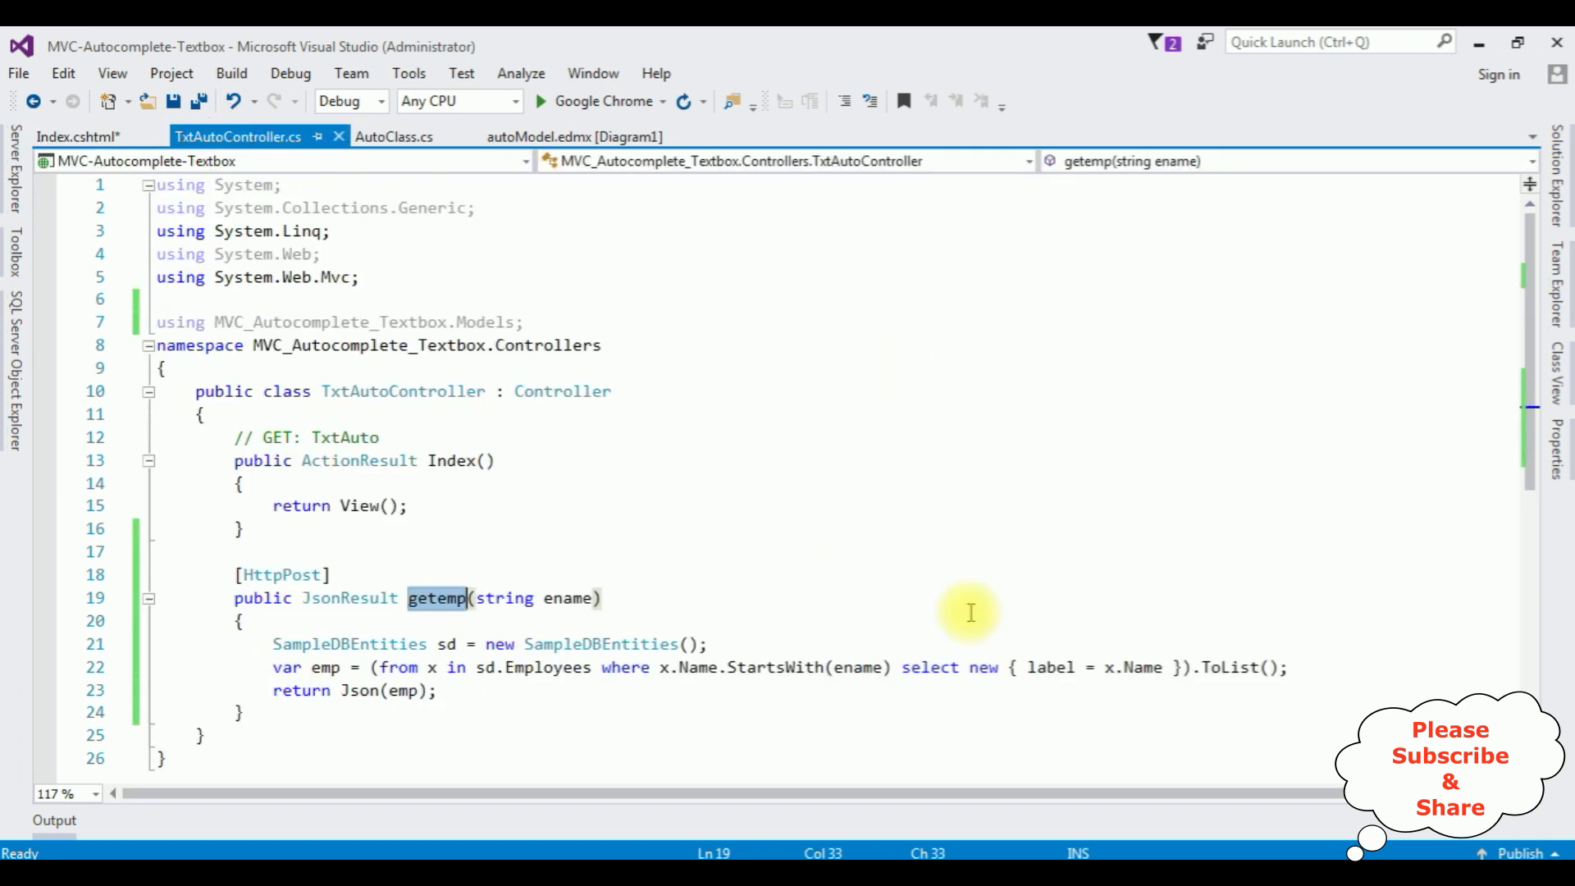
pyautogui.doubleClick(567, 598)
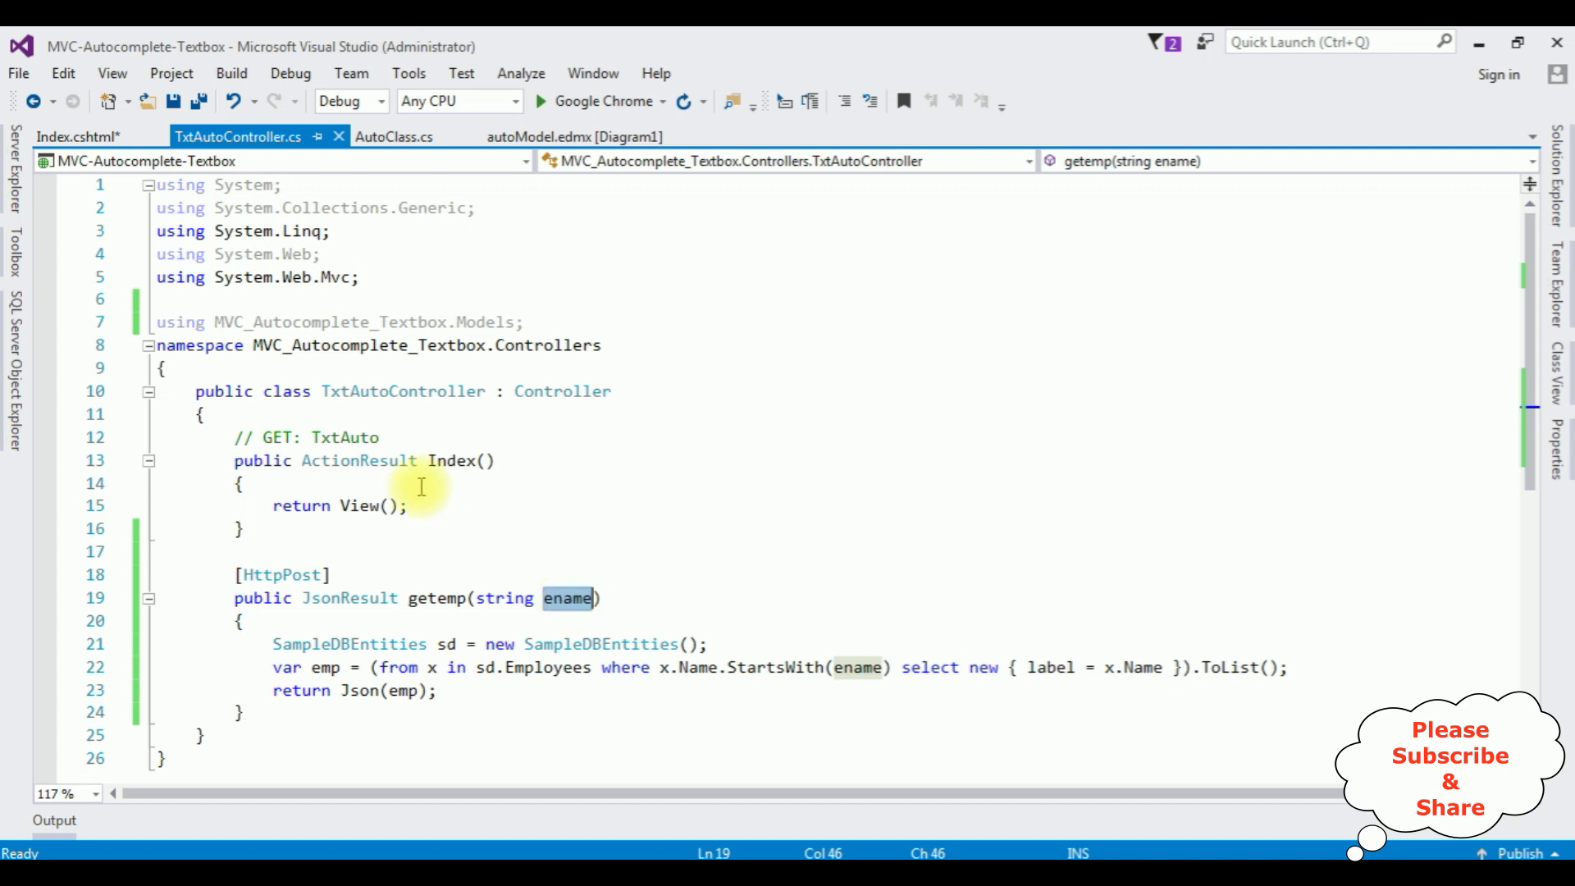
pyautogui.click(78, 137)
pyautogui.write('ename')
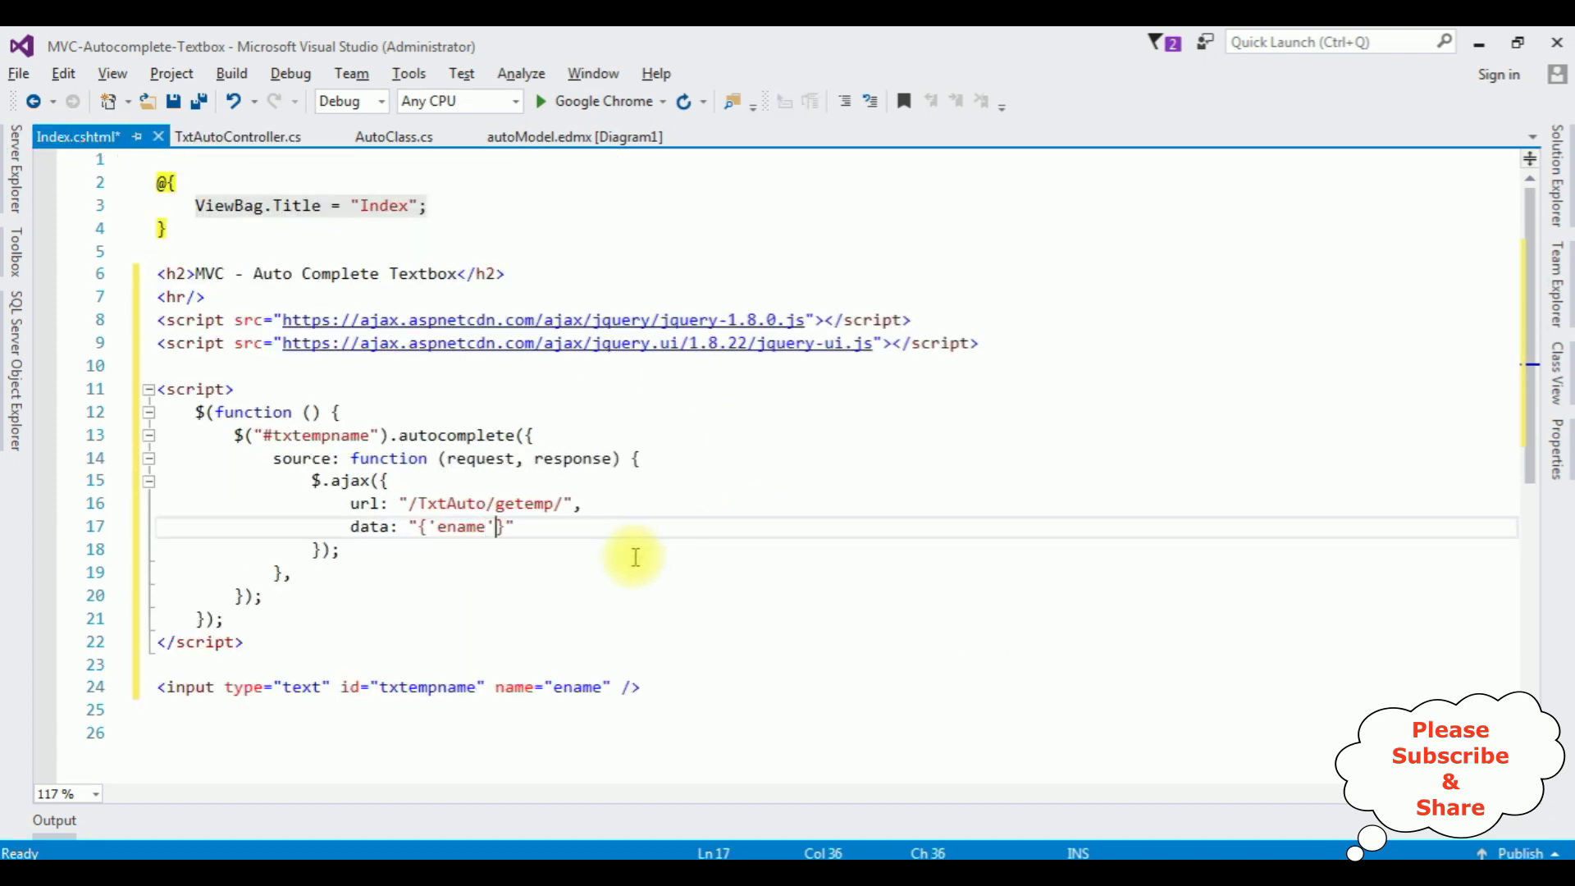
pyautogui.write(':')
pyautogui.write("'")
pyautogui.write("'")
pyautogui.write('"')
pyautogui.write('++')
pyautogui.write('reque')
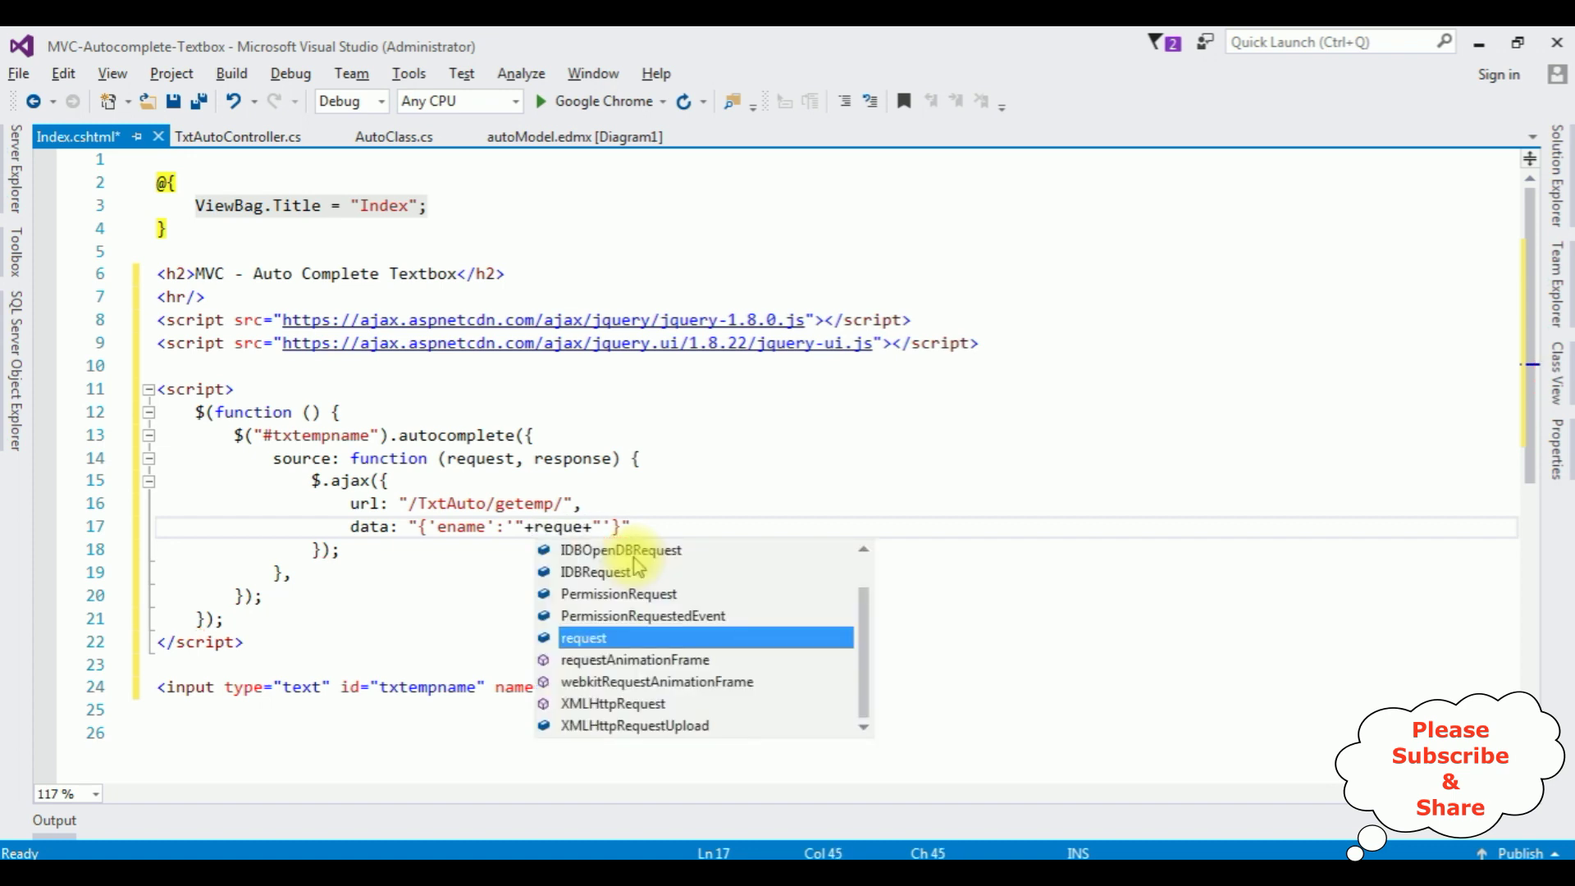
pyautogui.write('st.term')
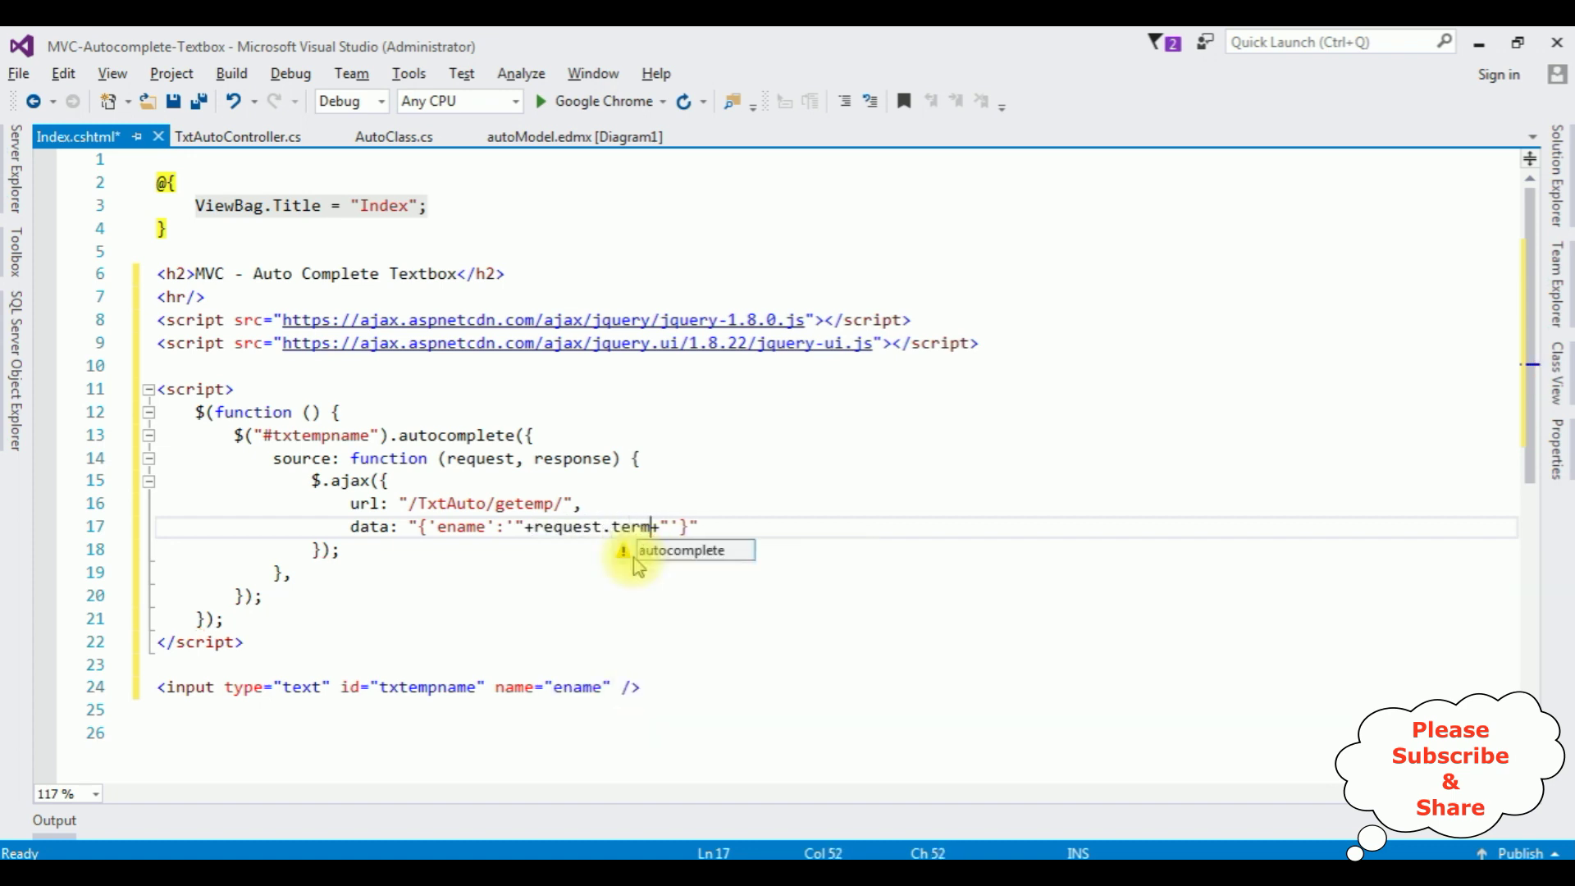
pyautogui.press('Escape')
pyautogui.press('End')
pyautogui.write(',')
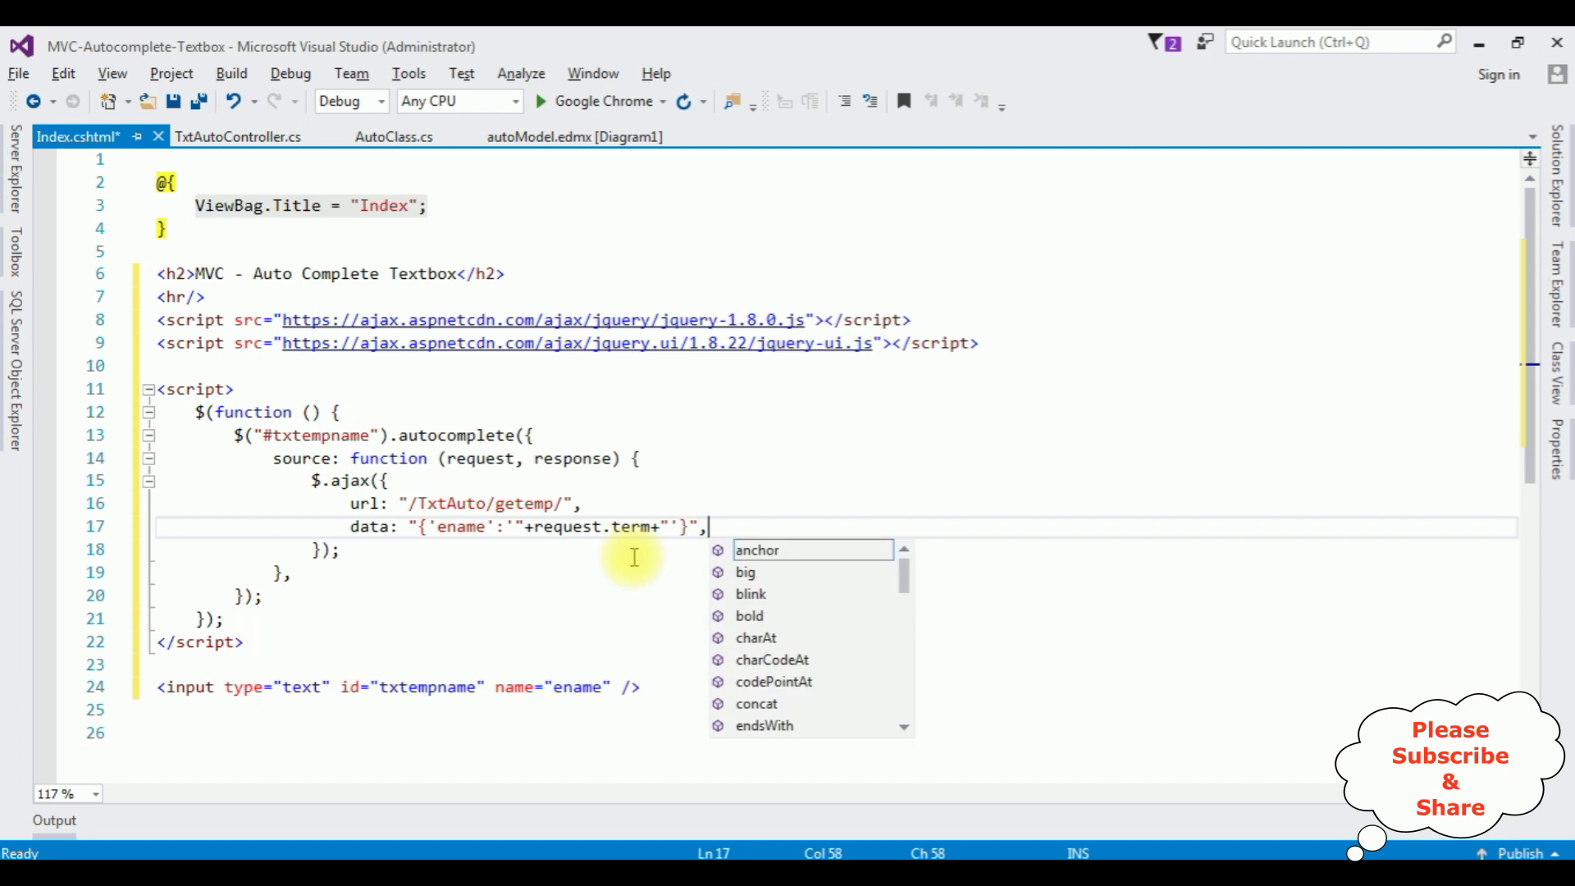
pyautogui.press('Escape')
pyautogui.press('Return')
pyautogui.write('da')
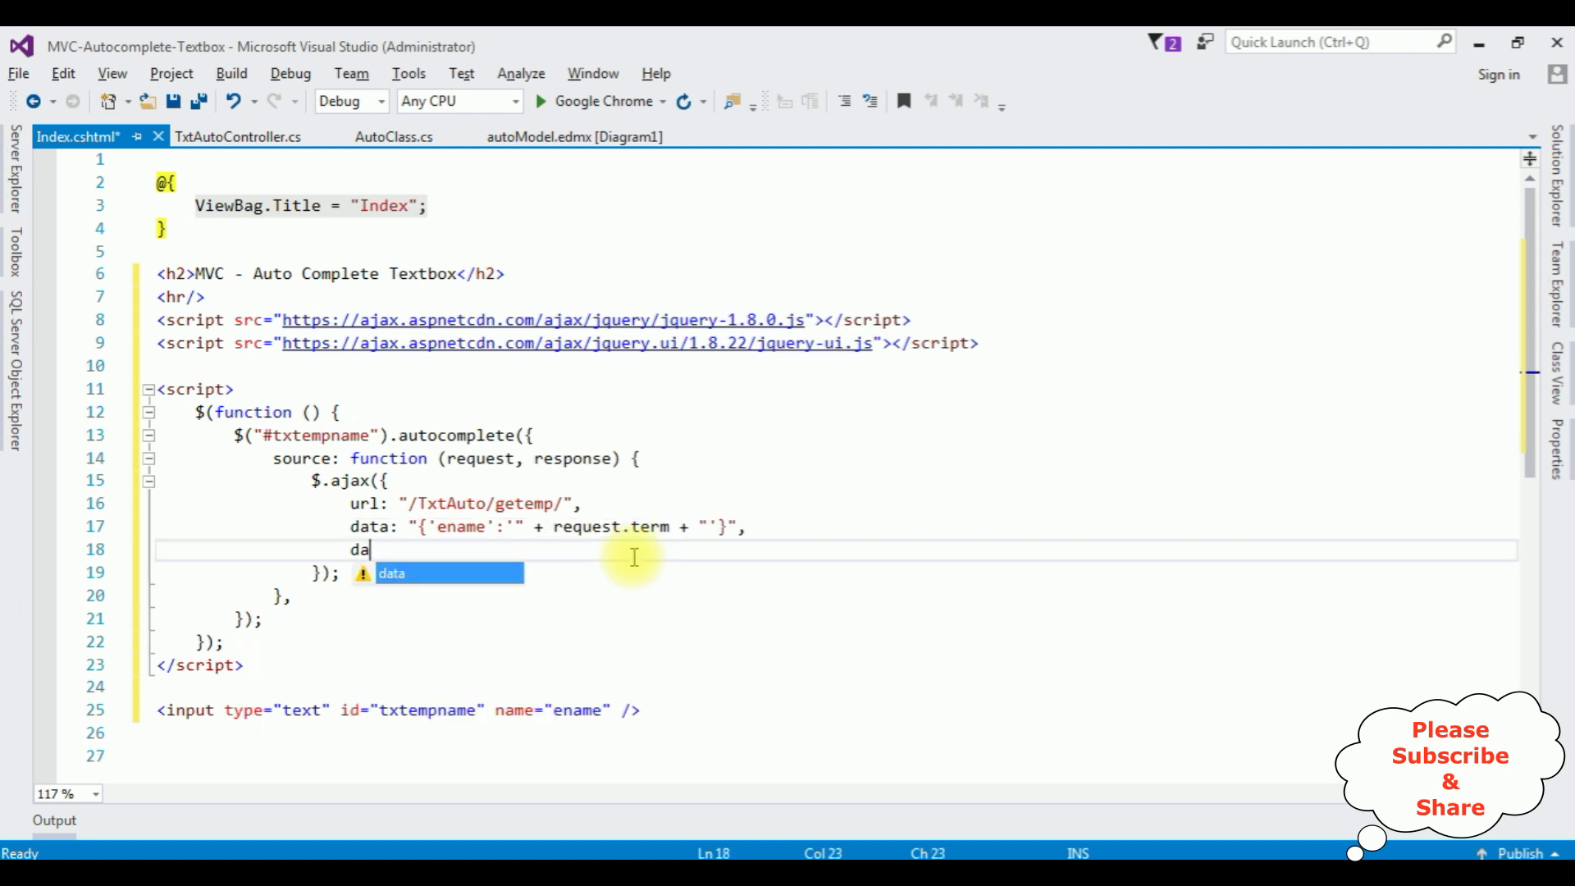
pyautogui.write('tatype:""')
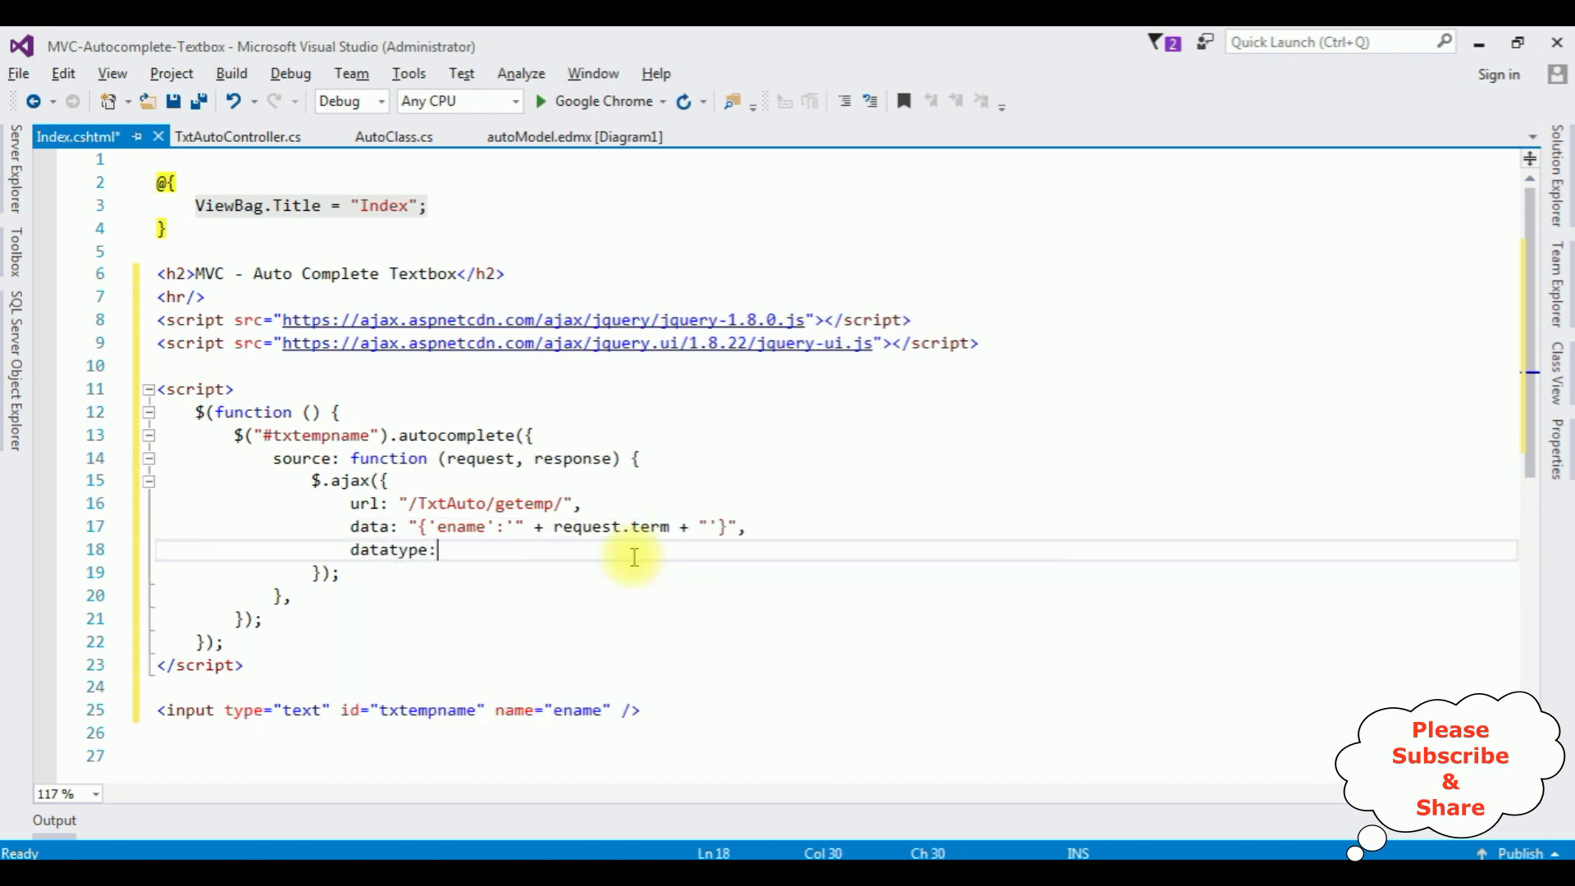
pyautogui.write('json')
pyautogui.write(',')
# Step: Add ajax options datatype "json", type "POST" and contentType "application/json; charset=utf-8"
pyautogui.press('Return')
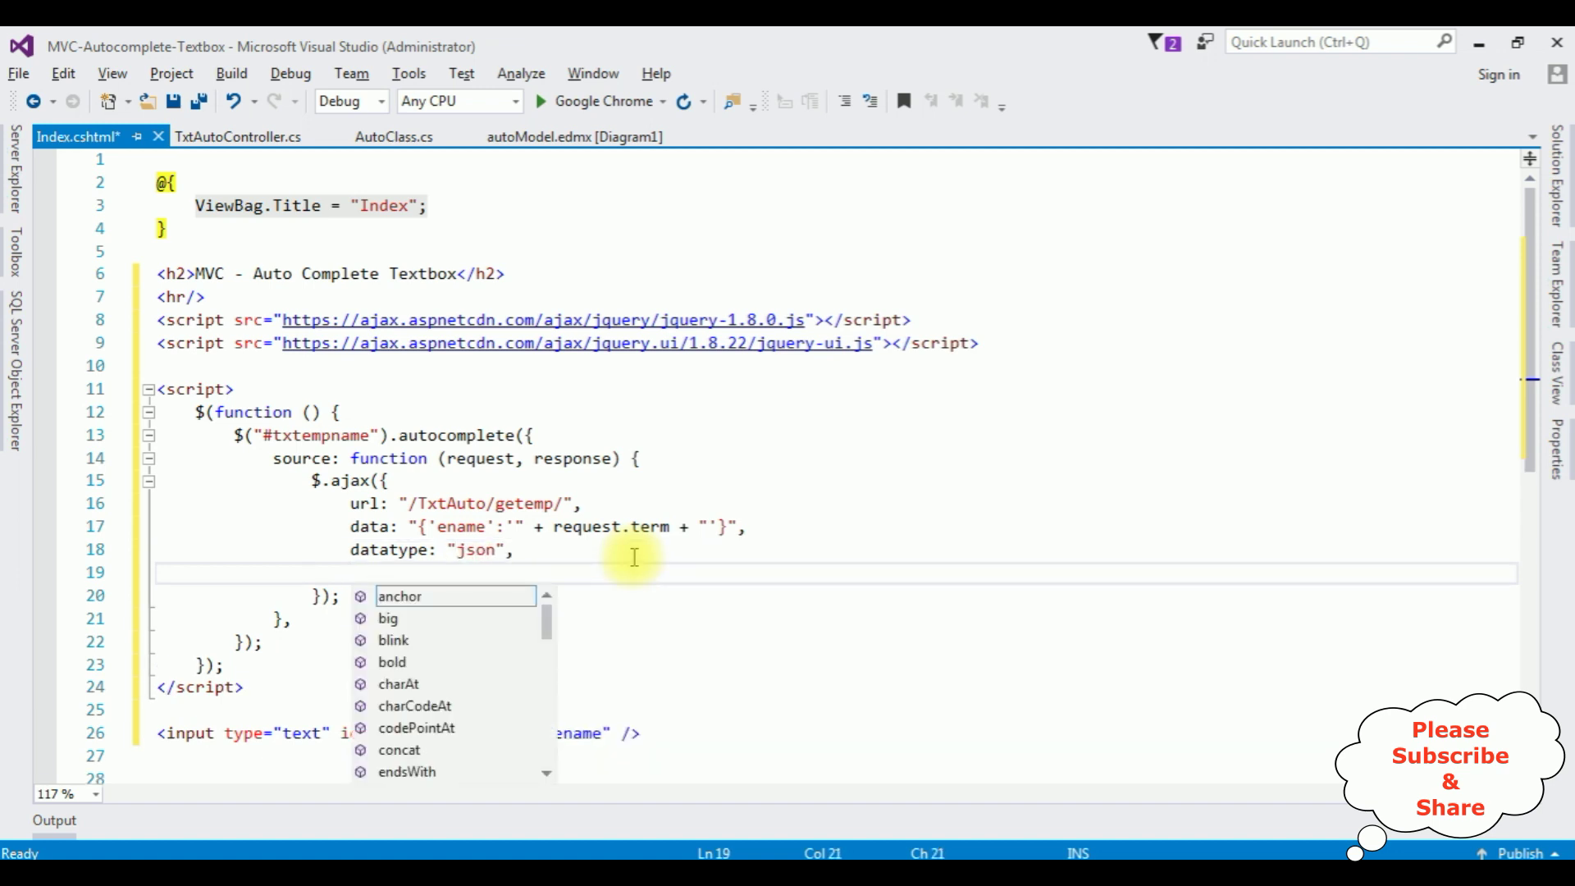
pyautogui.write('type')
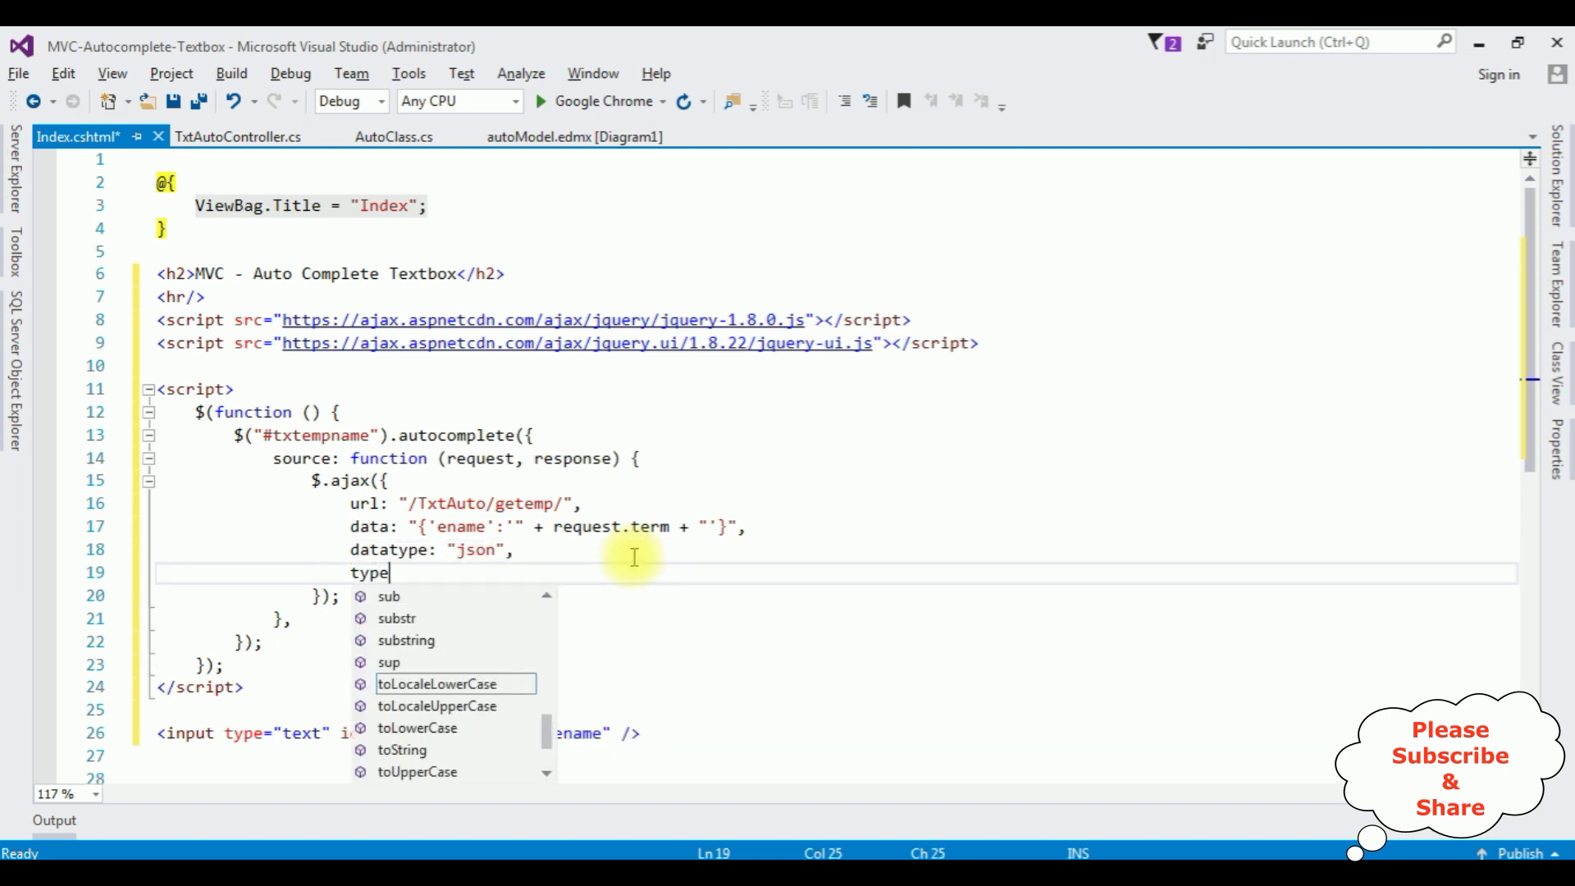
pyautogui.write(':""')
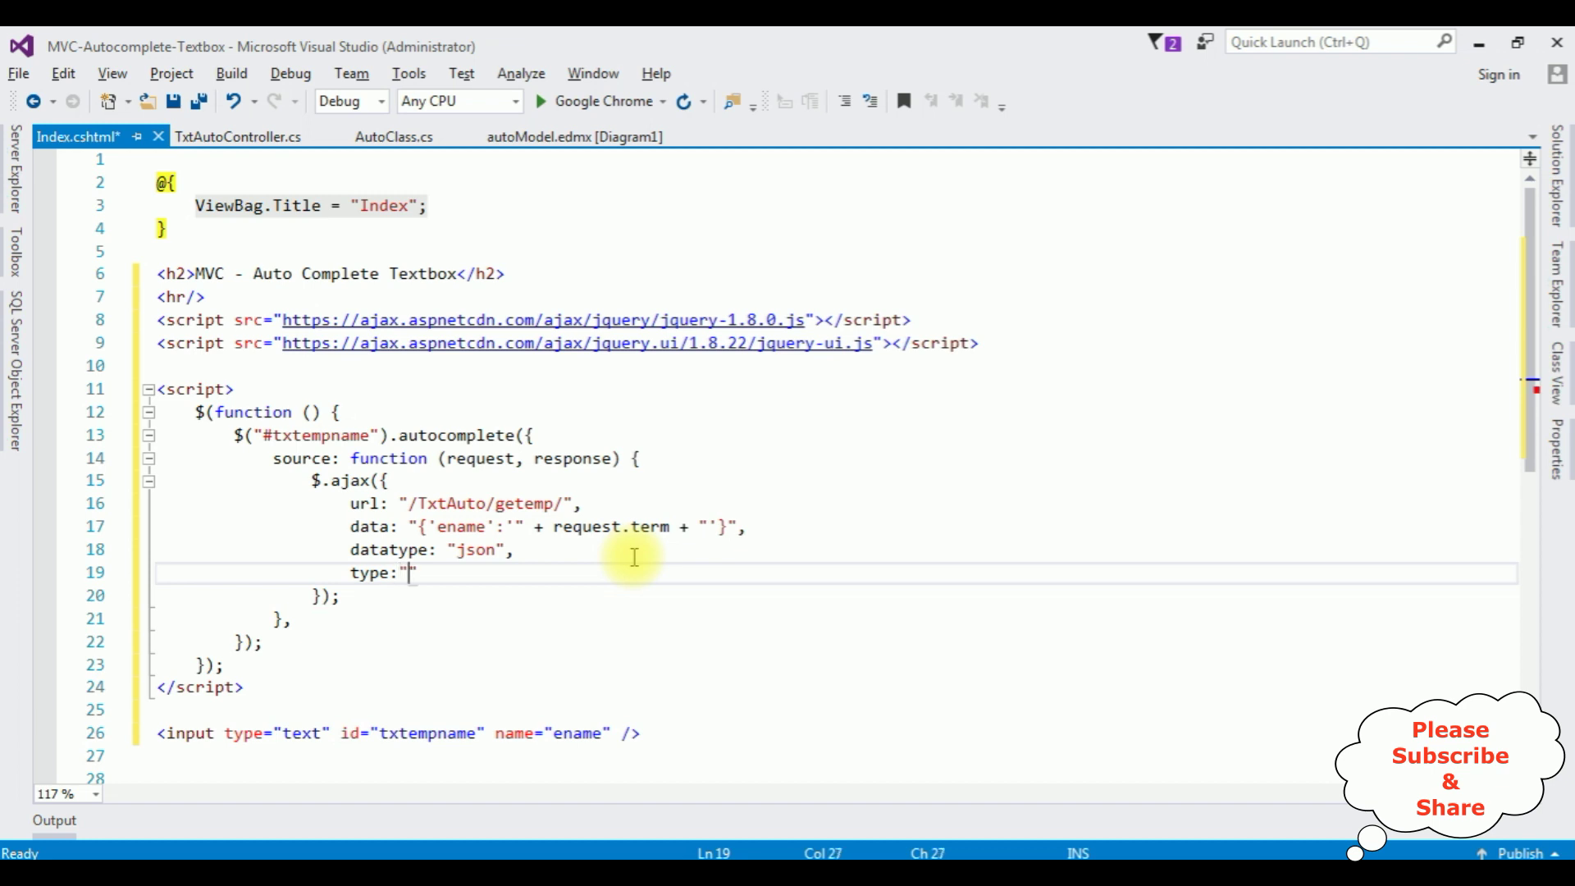
pyautogui.write(',')
pyautogui.press('Left')
pyautogui.press('Left')
pyautogui.write('POST')
pyautogui.click(234, 136)
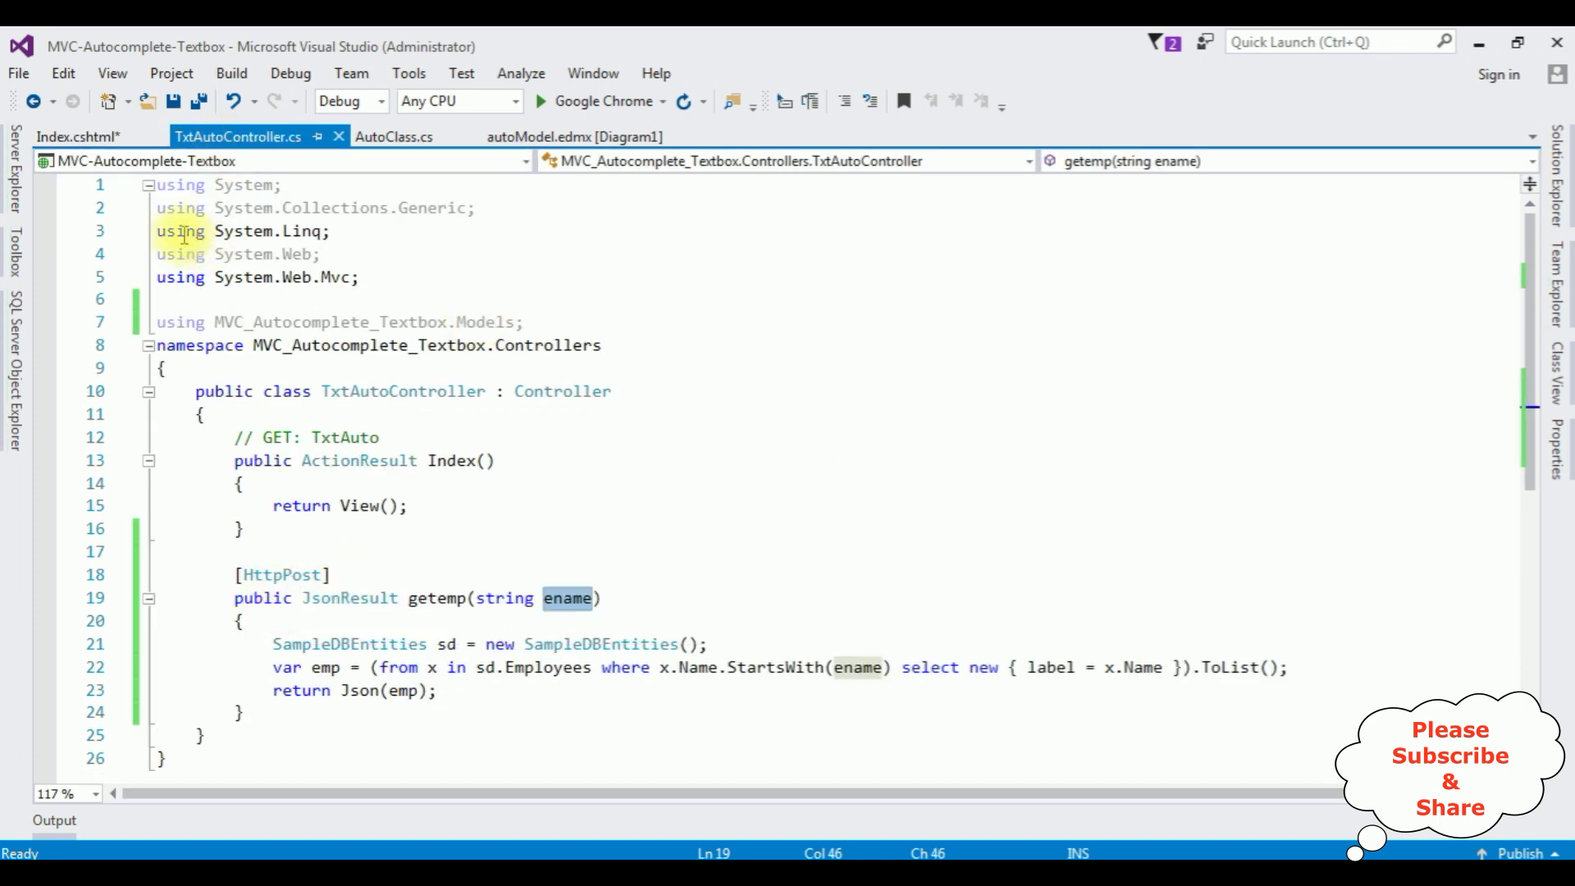
pyautogui.click(74, 136)
pyautogui.write('type:"POST",')
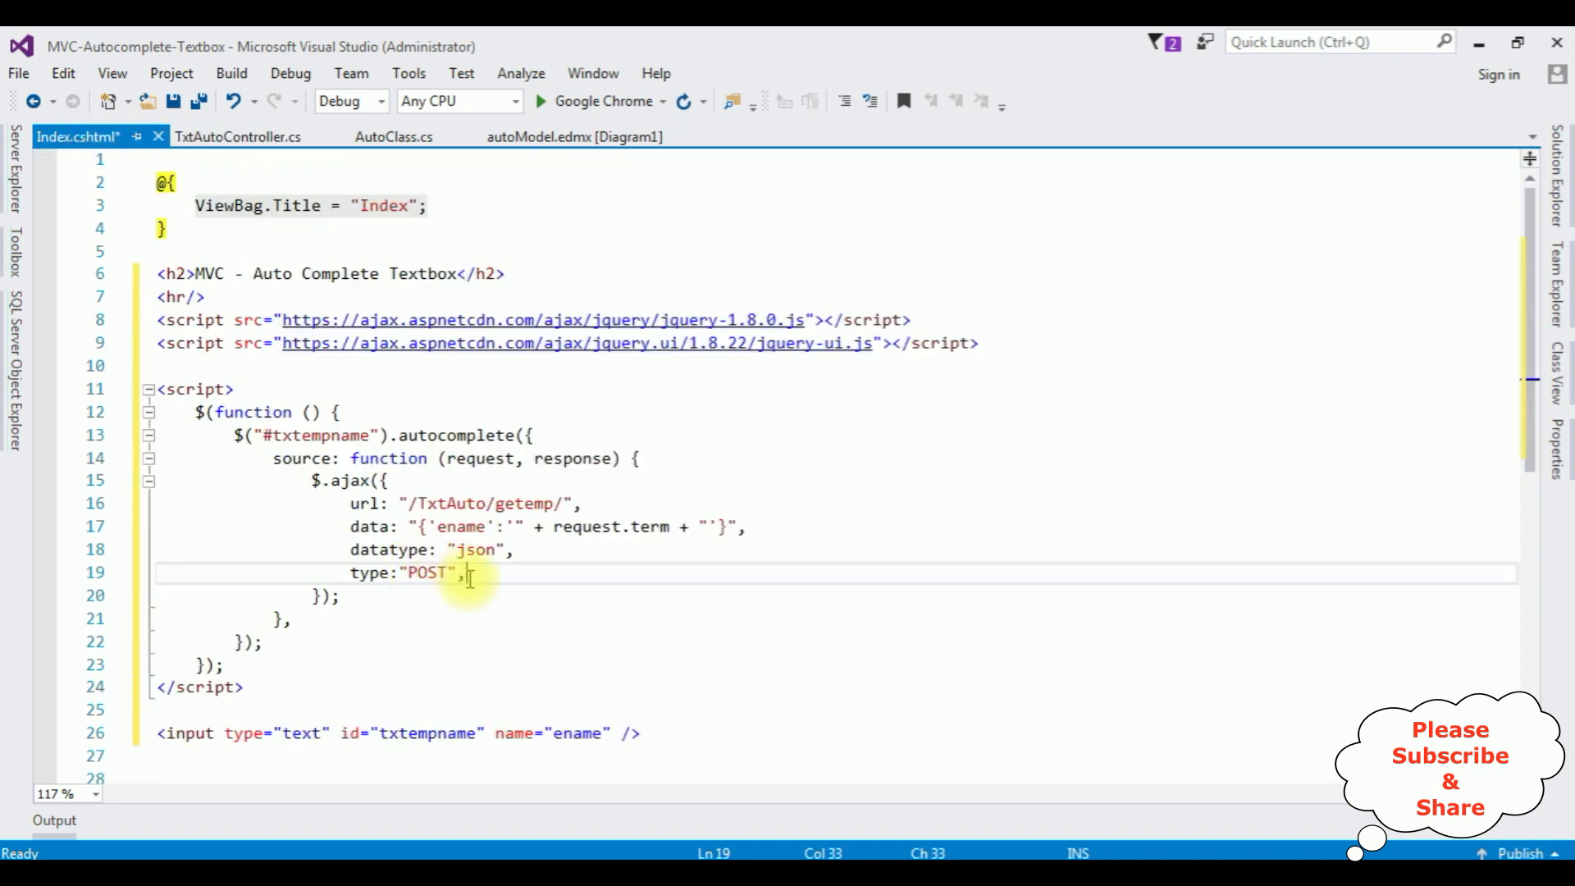
pyautogui.press('Return')
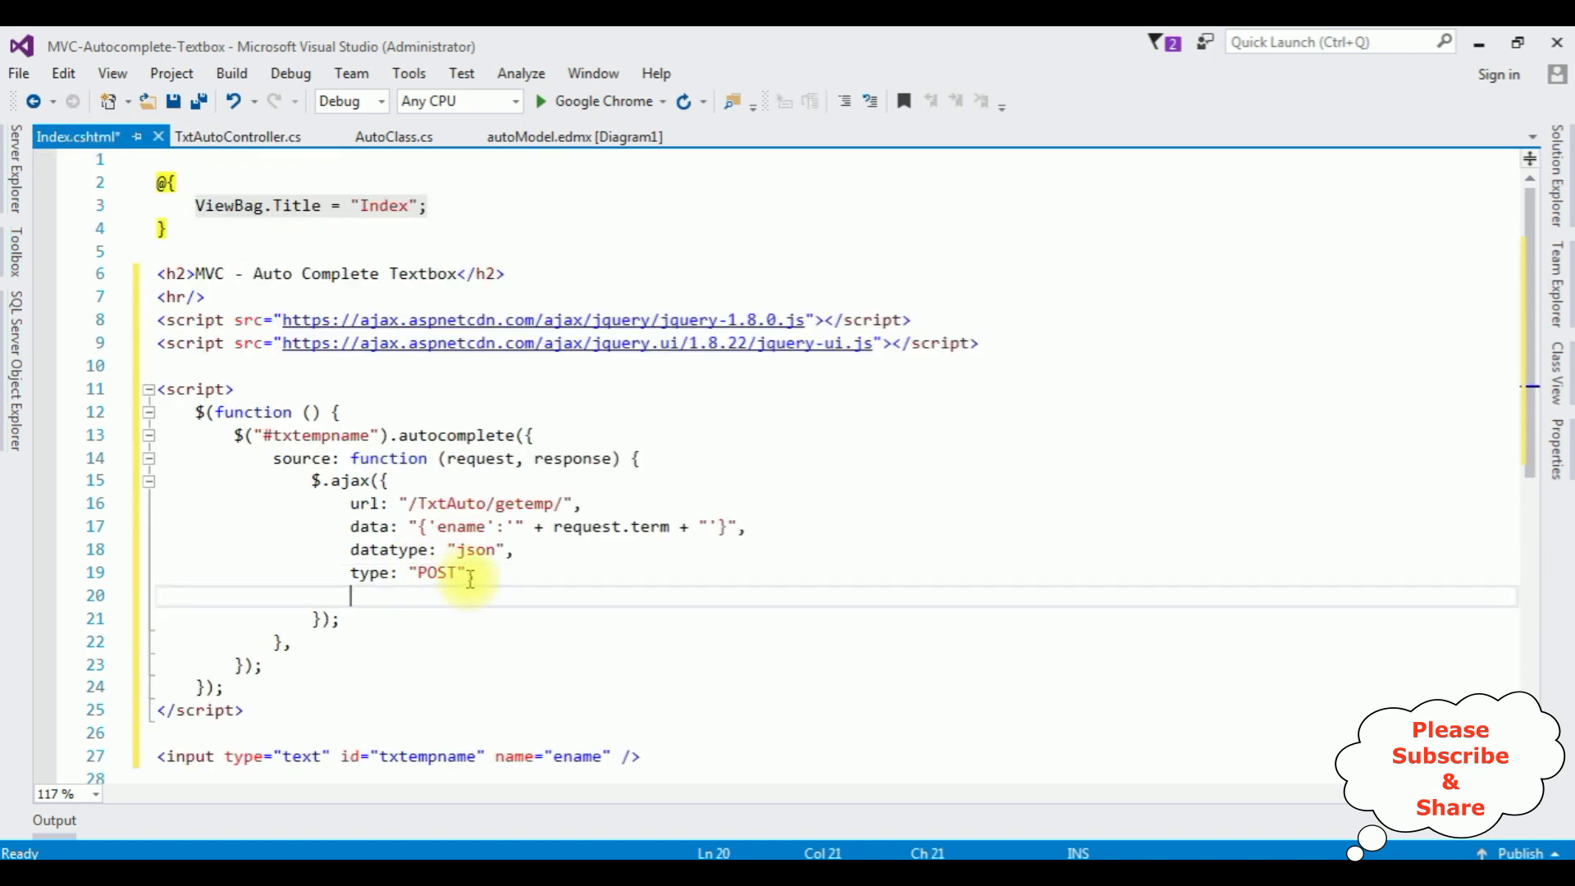
pyautogui.write('contentT')
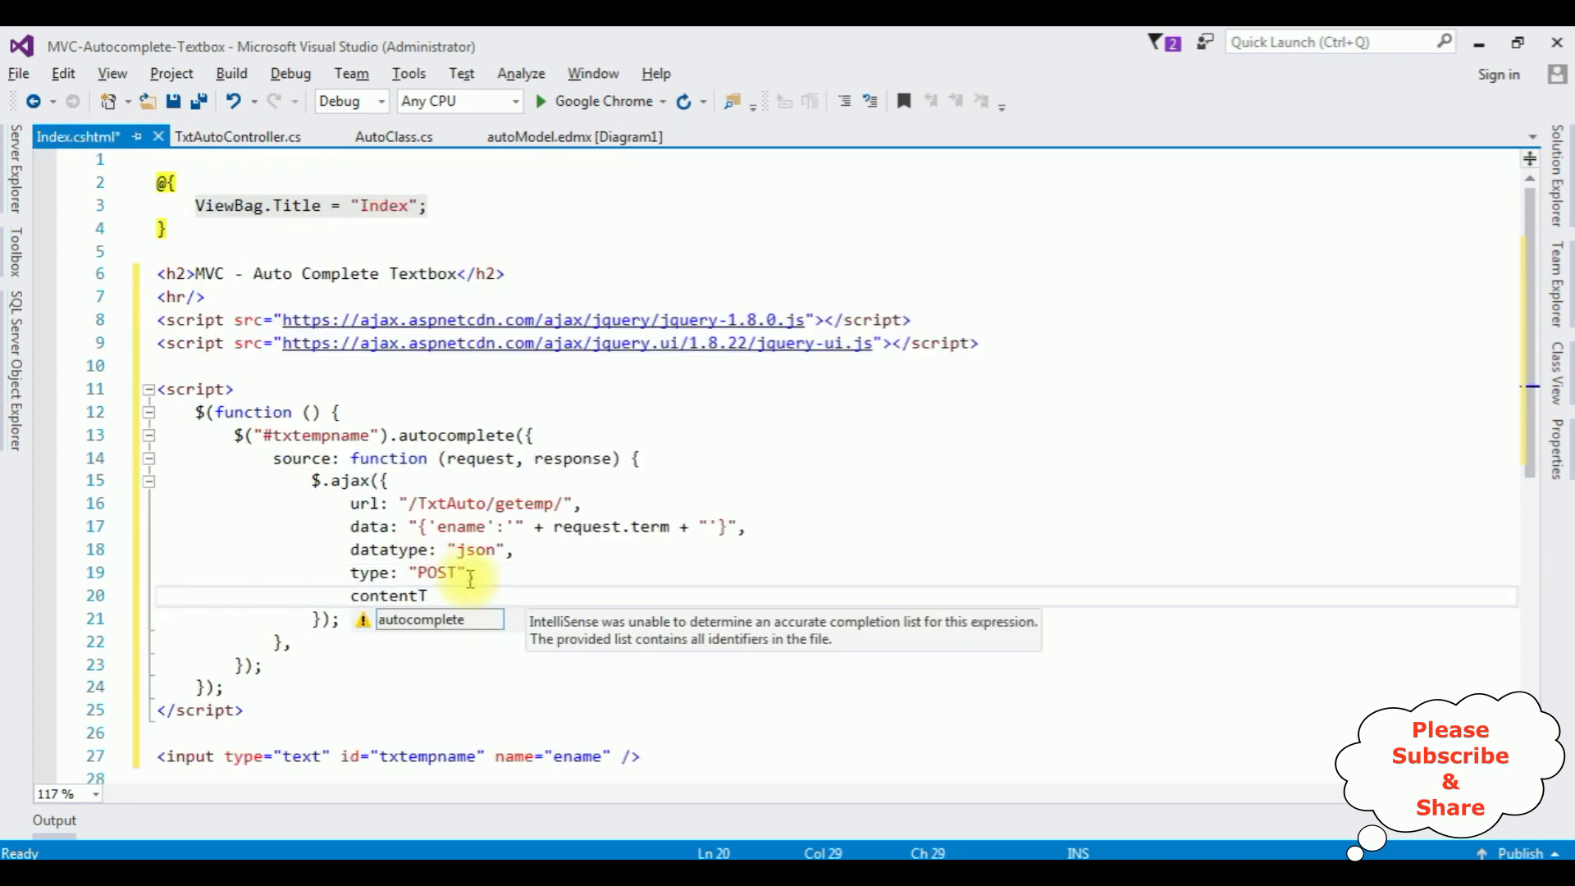
pyautogui.write('ype: "')
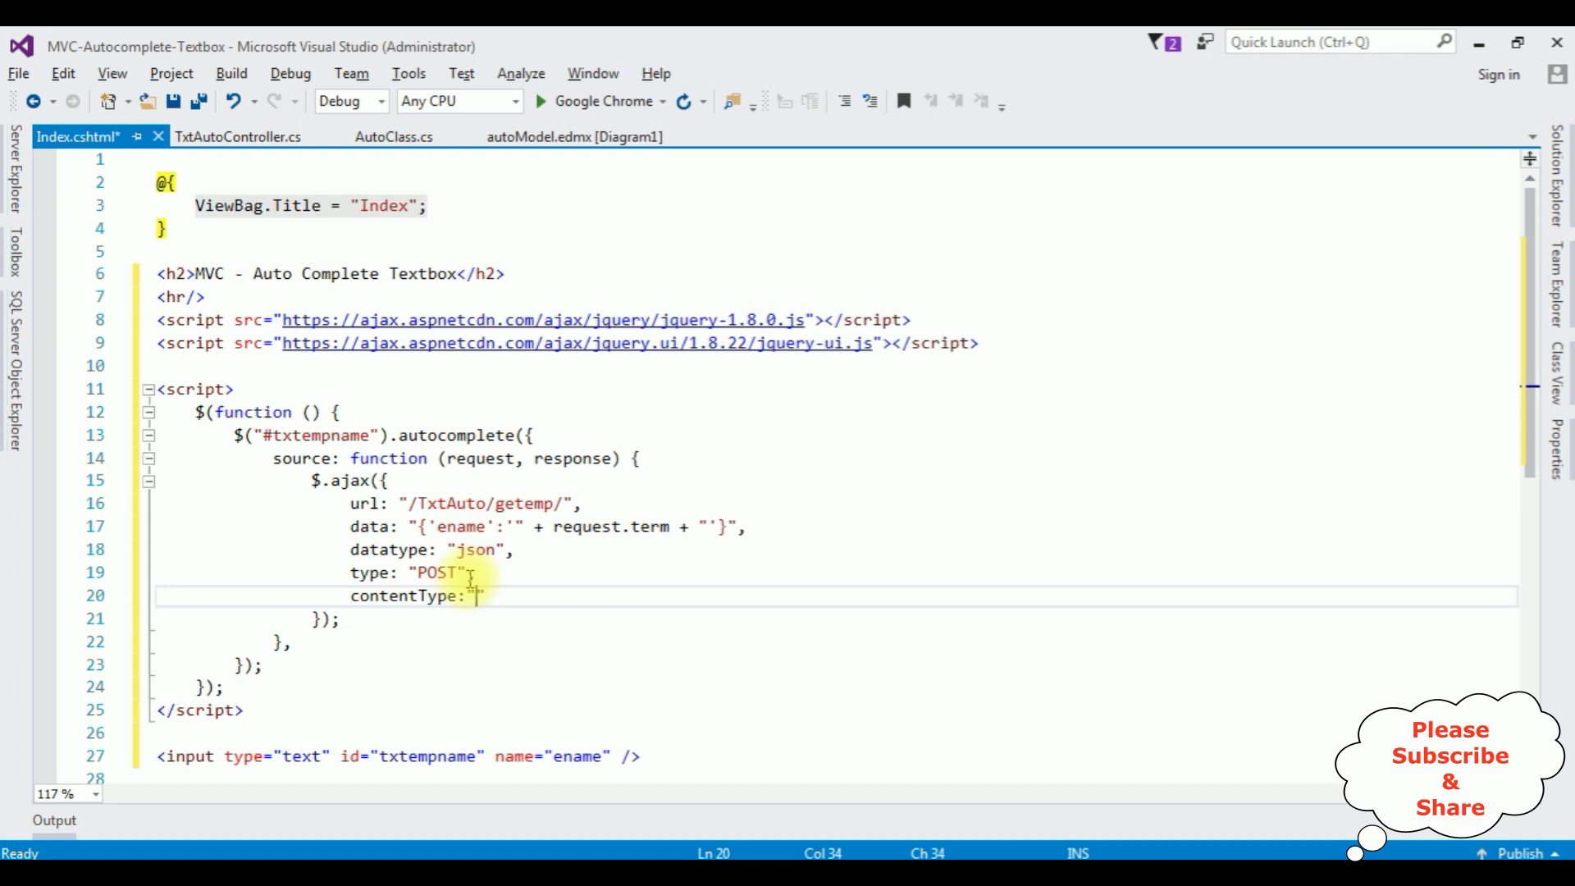
pyautogui.write('application')
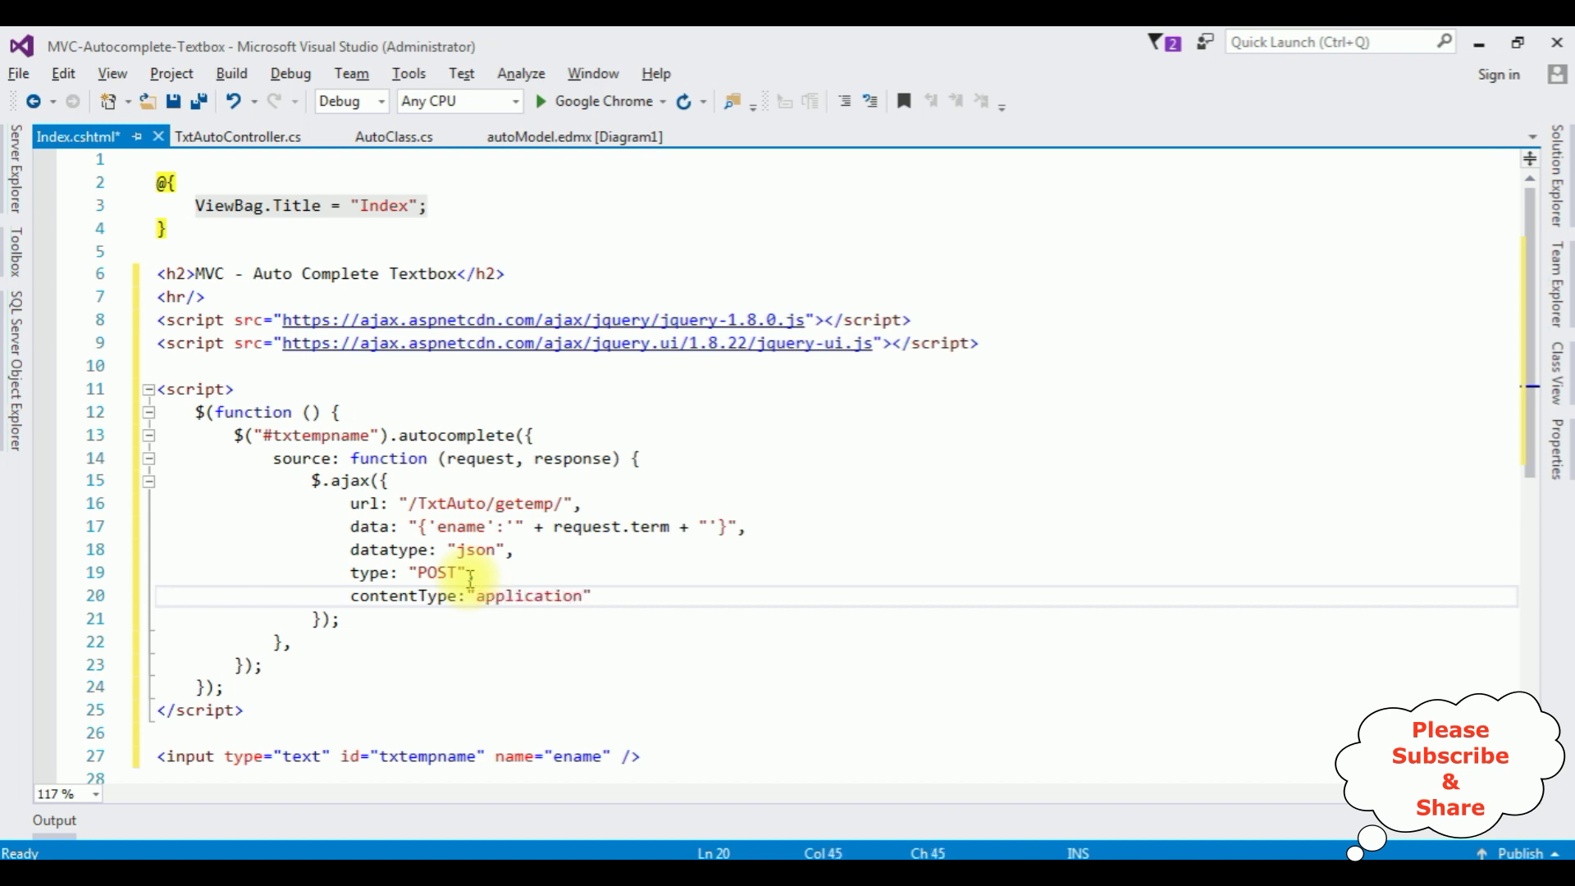
pyautogui.write('/json')
pyautogui.write('; ')
pyautogui.write('charset=')
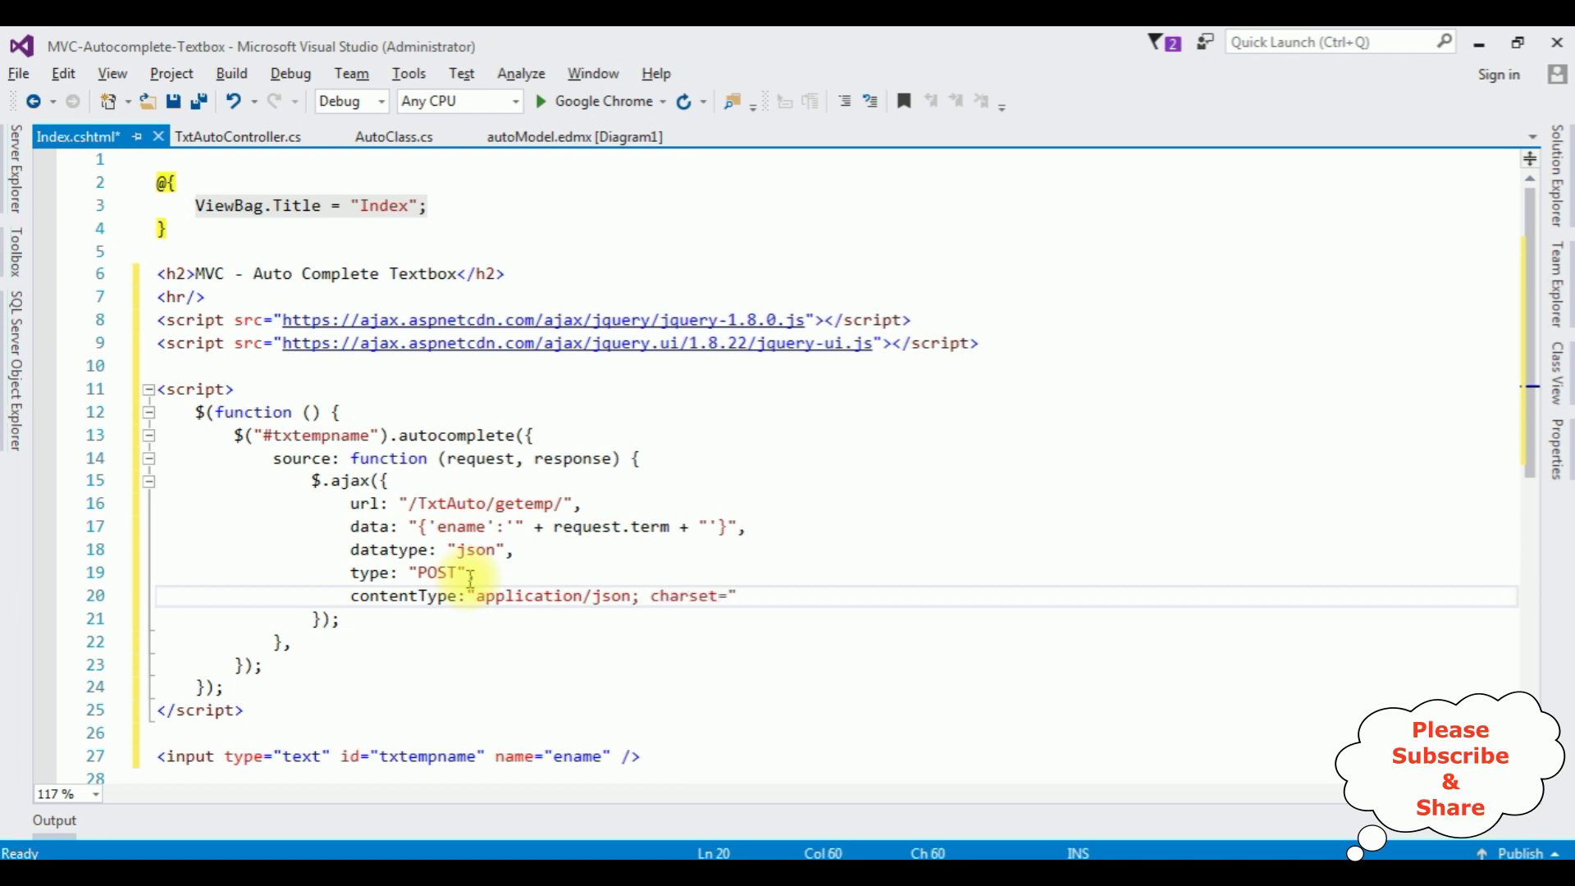
pyautogui.write('utf-8"')
pyautogui.write(',')
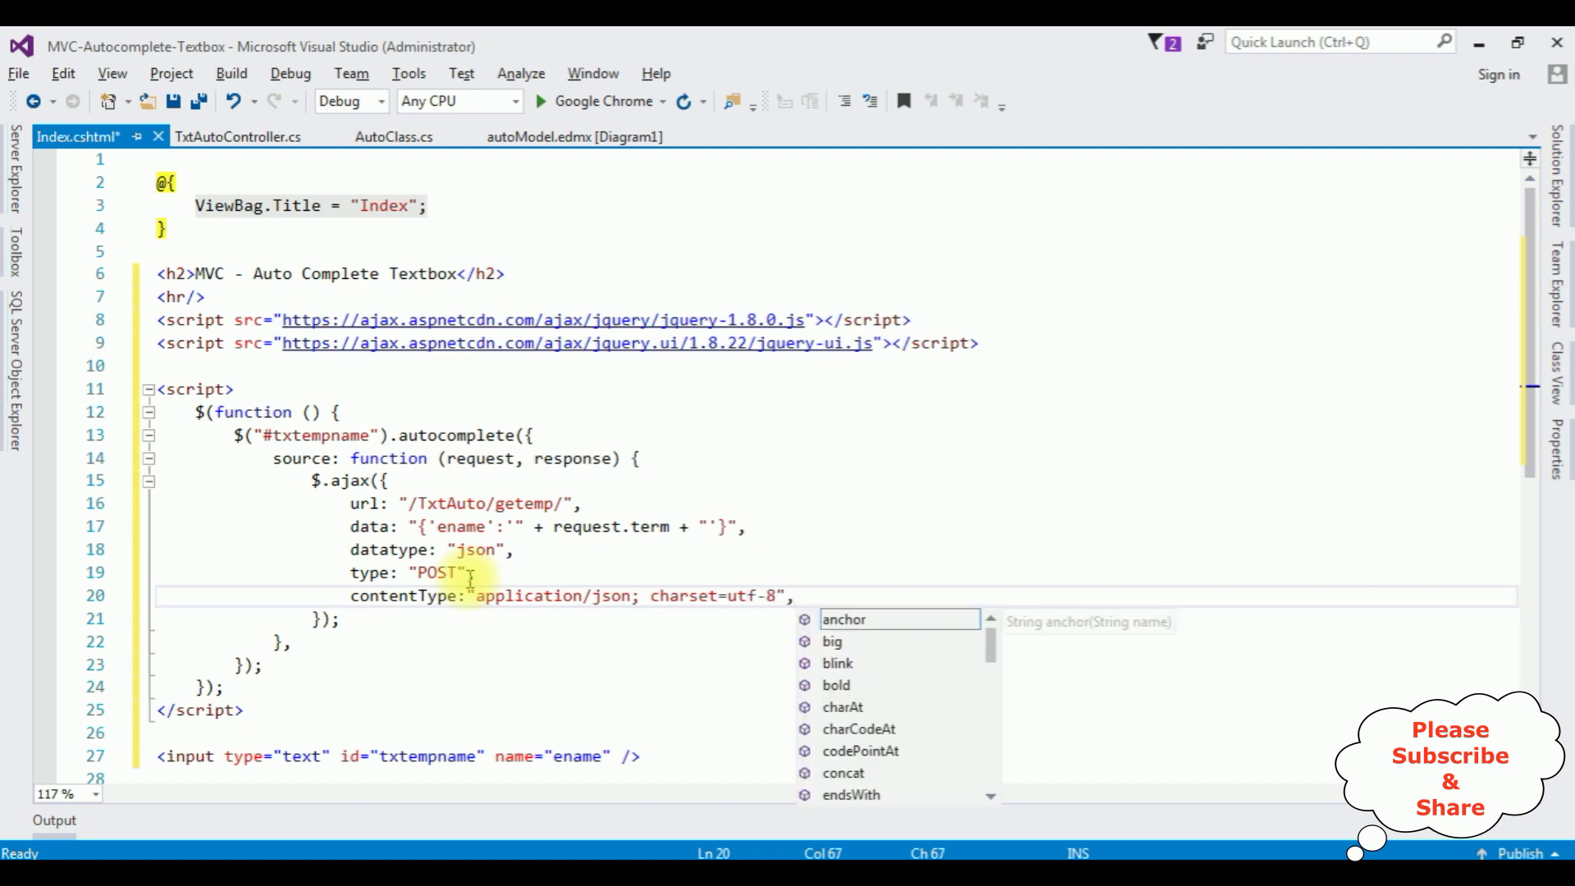
# Step: Begin a success function block after contentType that passes data to response()
pyautogui.press('Escape')
pyautogui.press('Return')
pyautogui.press('Escape')
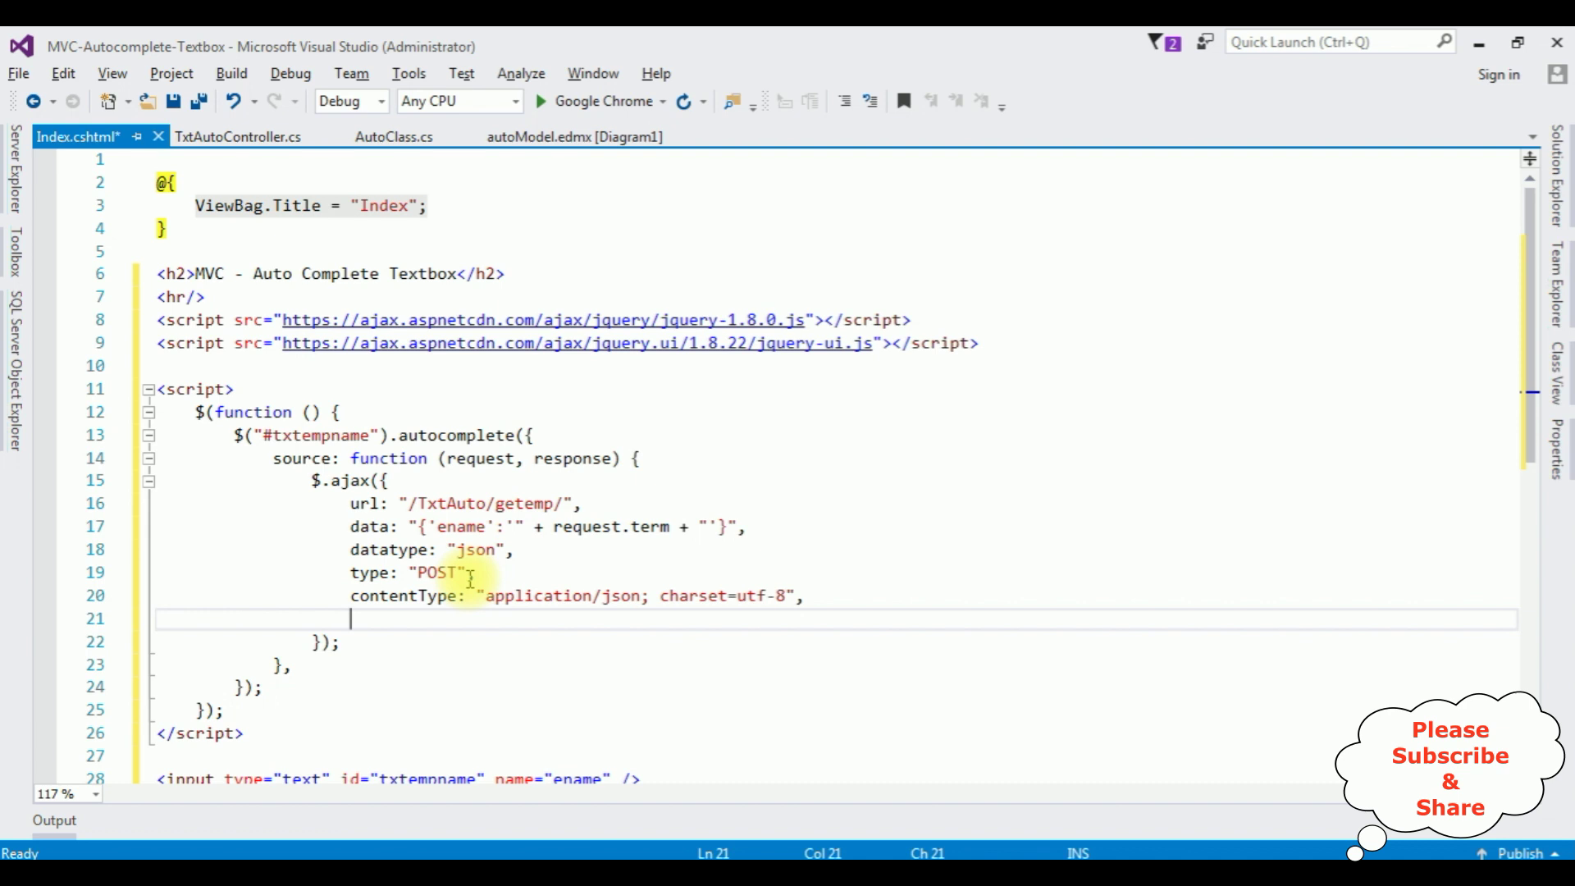
pyautogui.write('success')
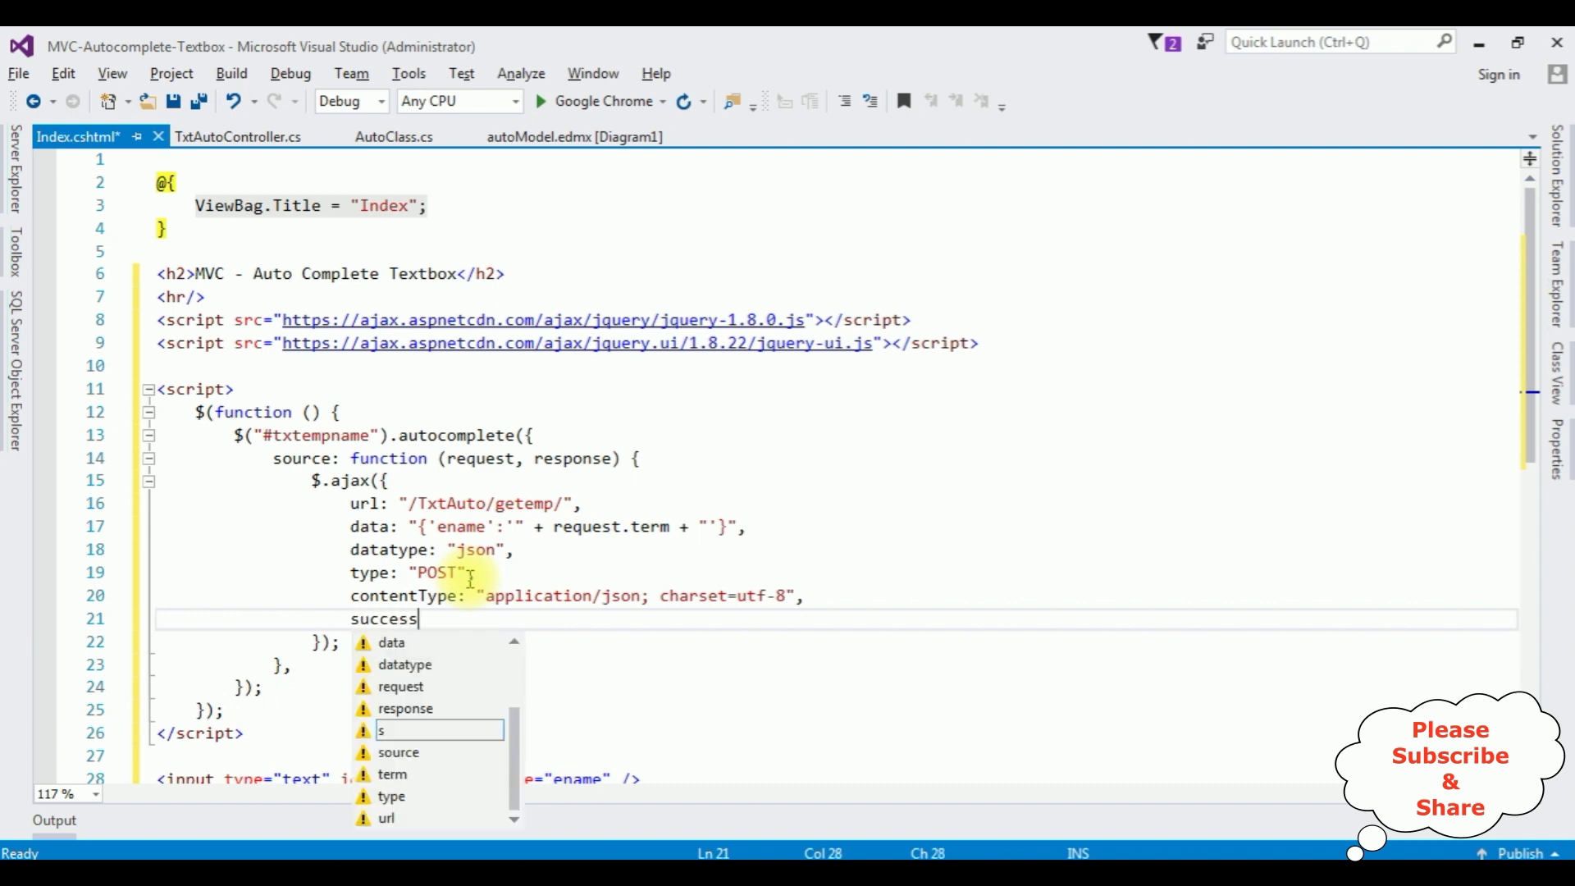
pyautogui.write(':')
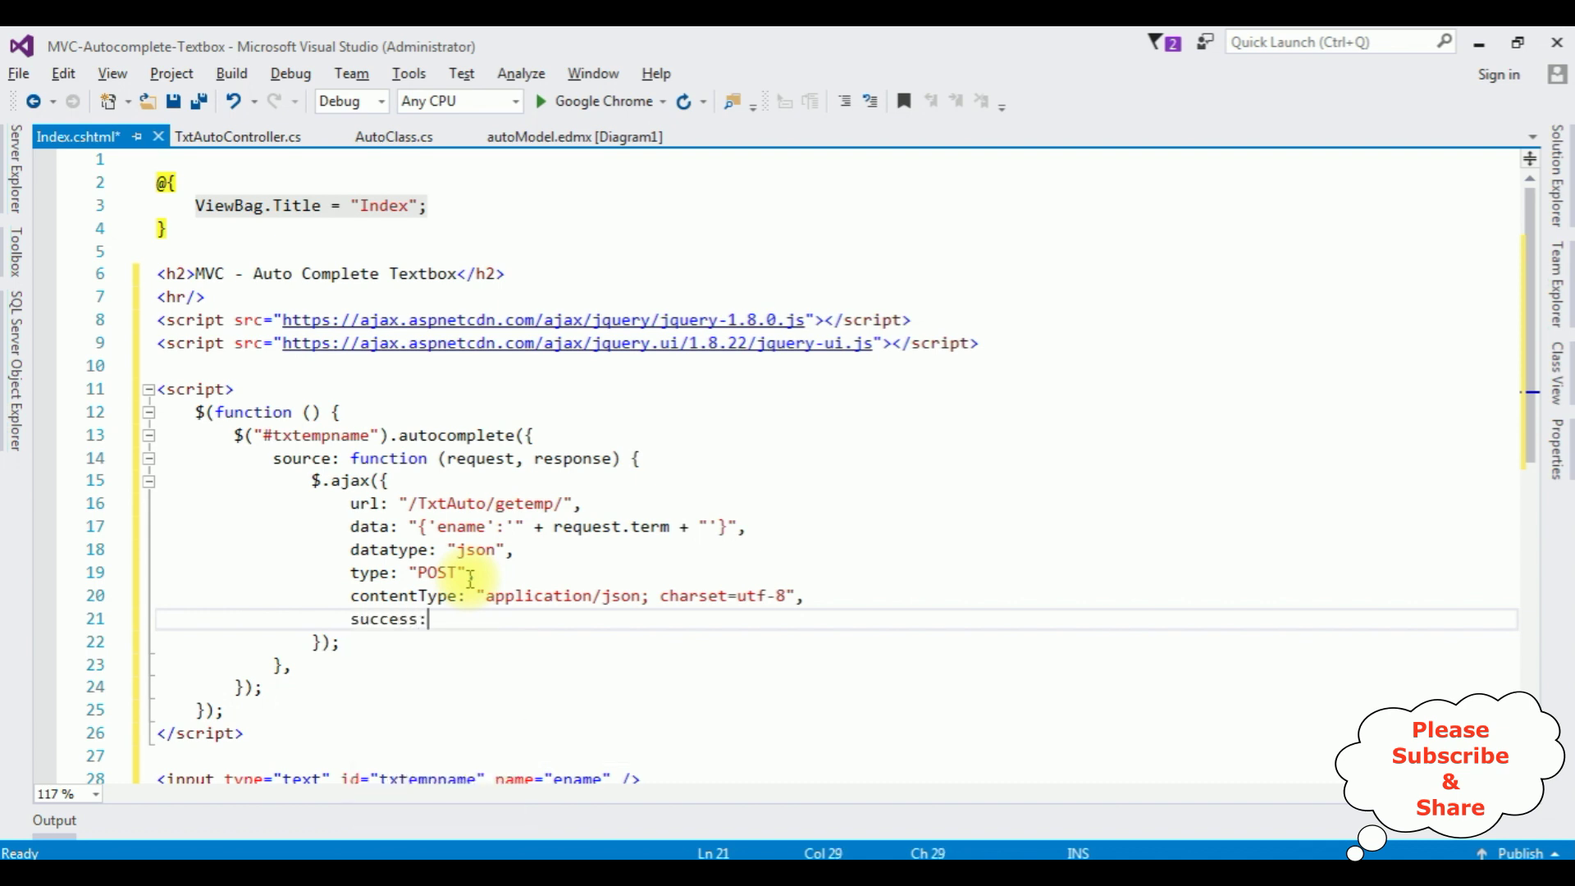
pyautogui.write('function')
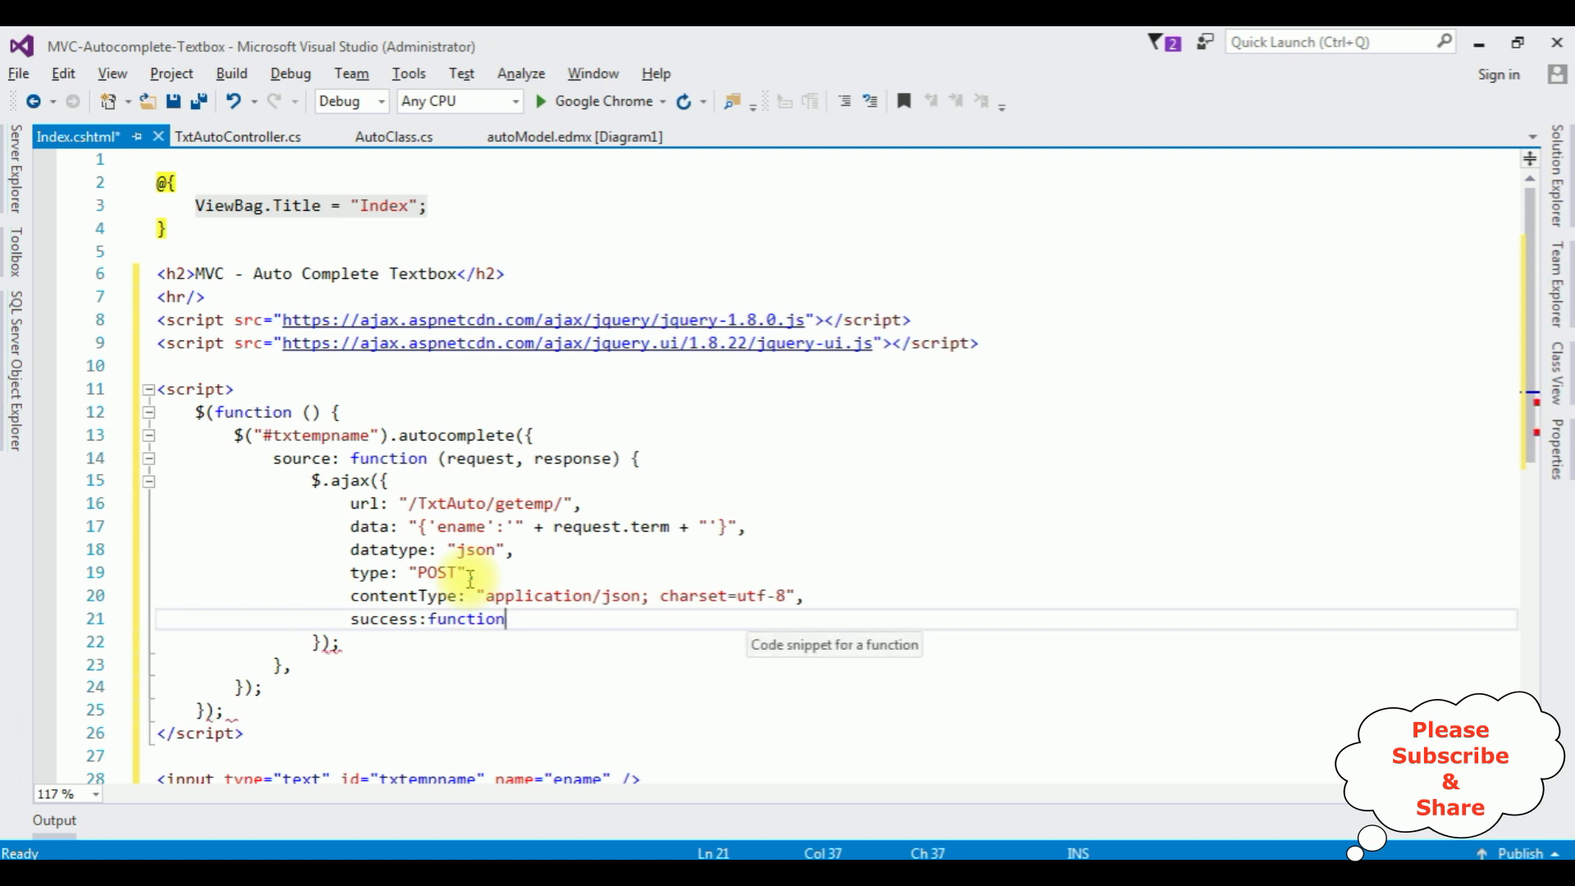
pyautogui.write('(dat')
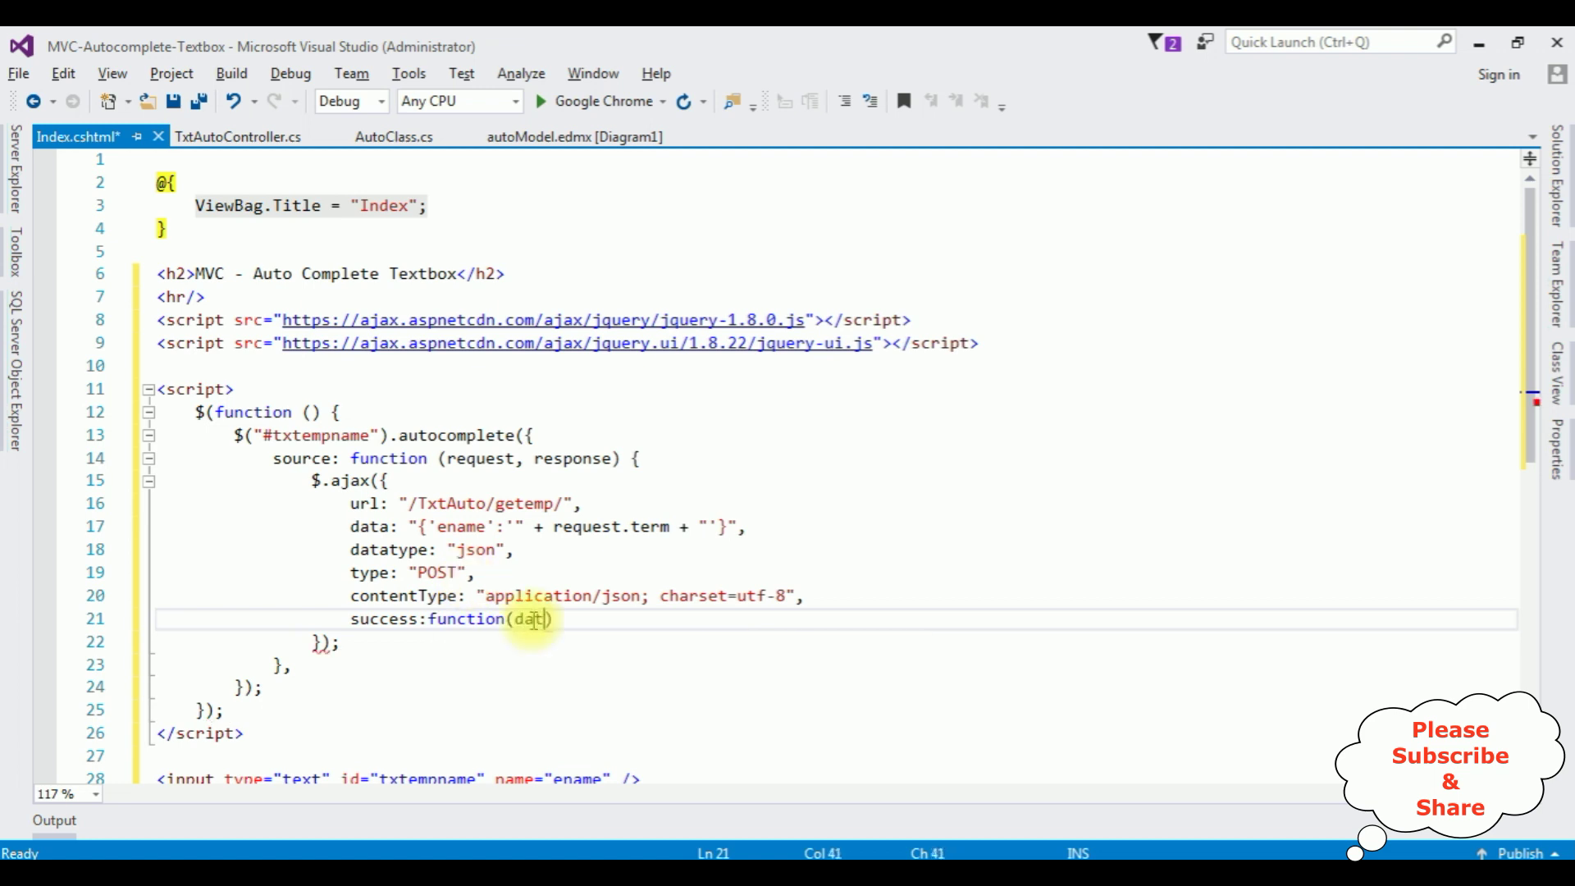
pyautogui.write('a')
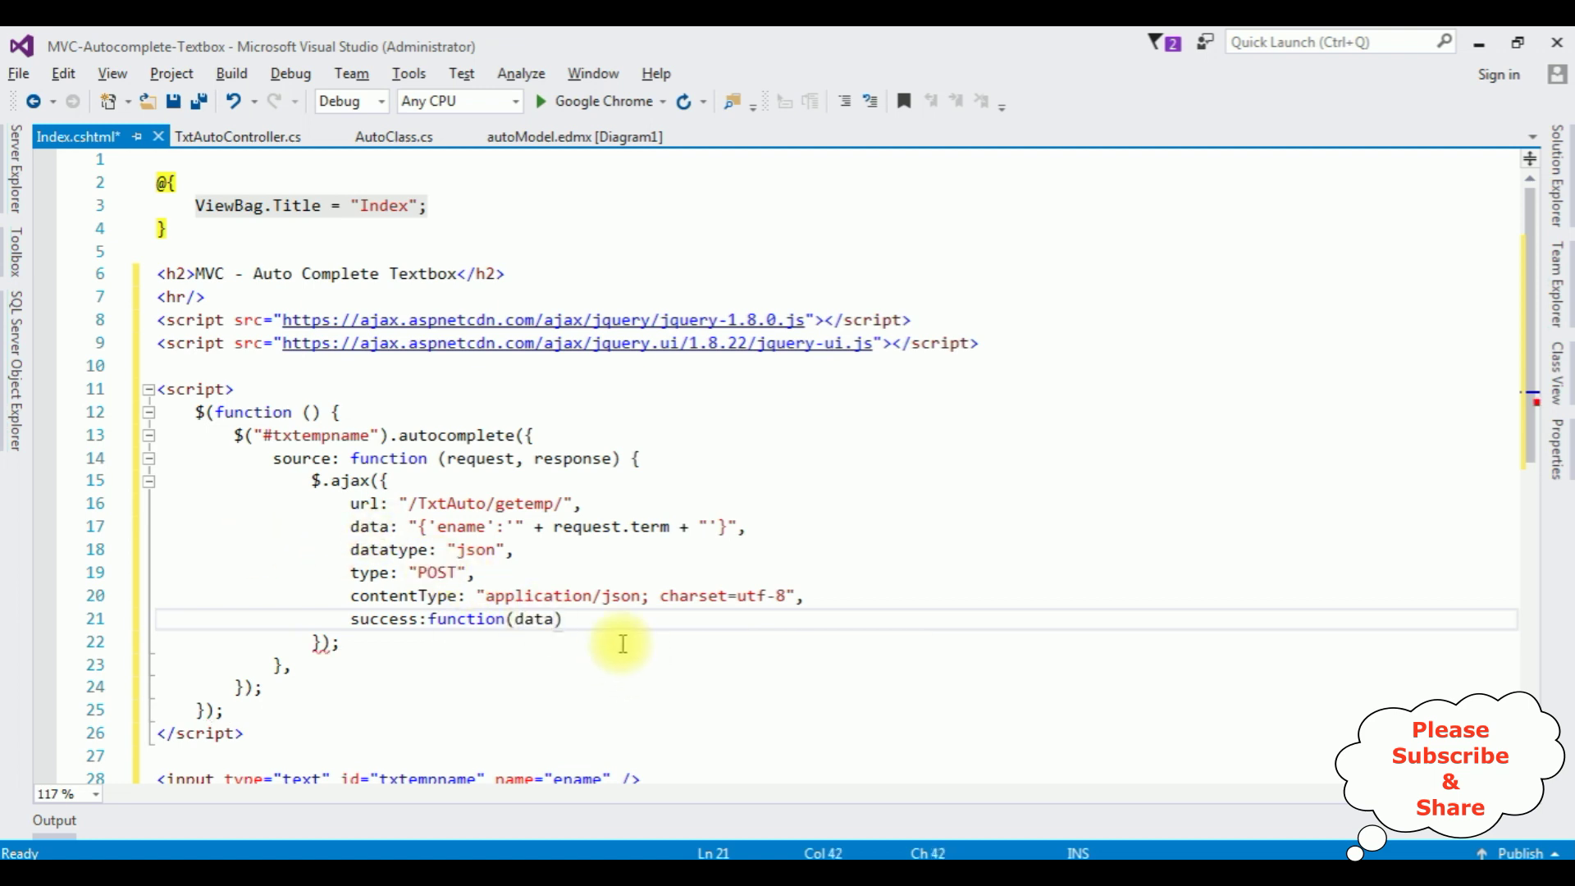
pyautogui.write('){')
pyautogui.press('Return')
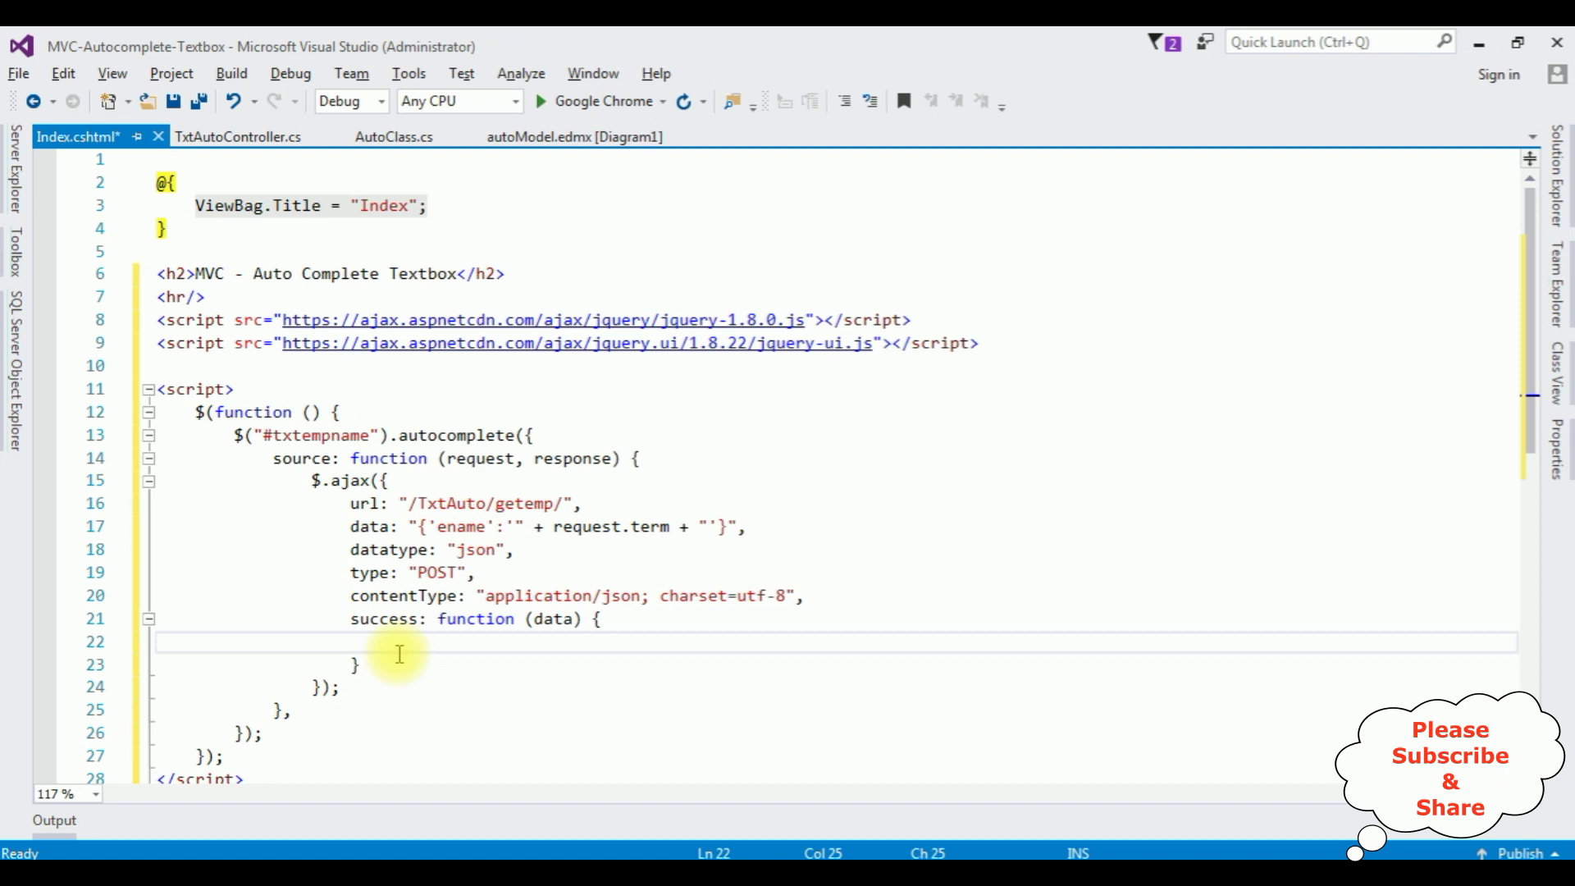
pyautogui.write('response')
pyautogui.write('(')
pyautogui.press('Return')
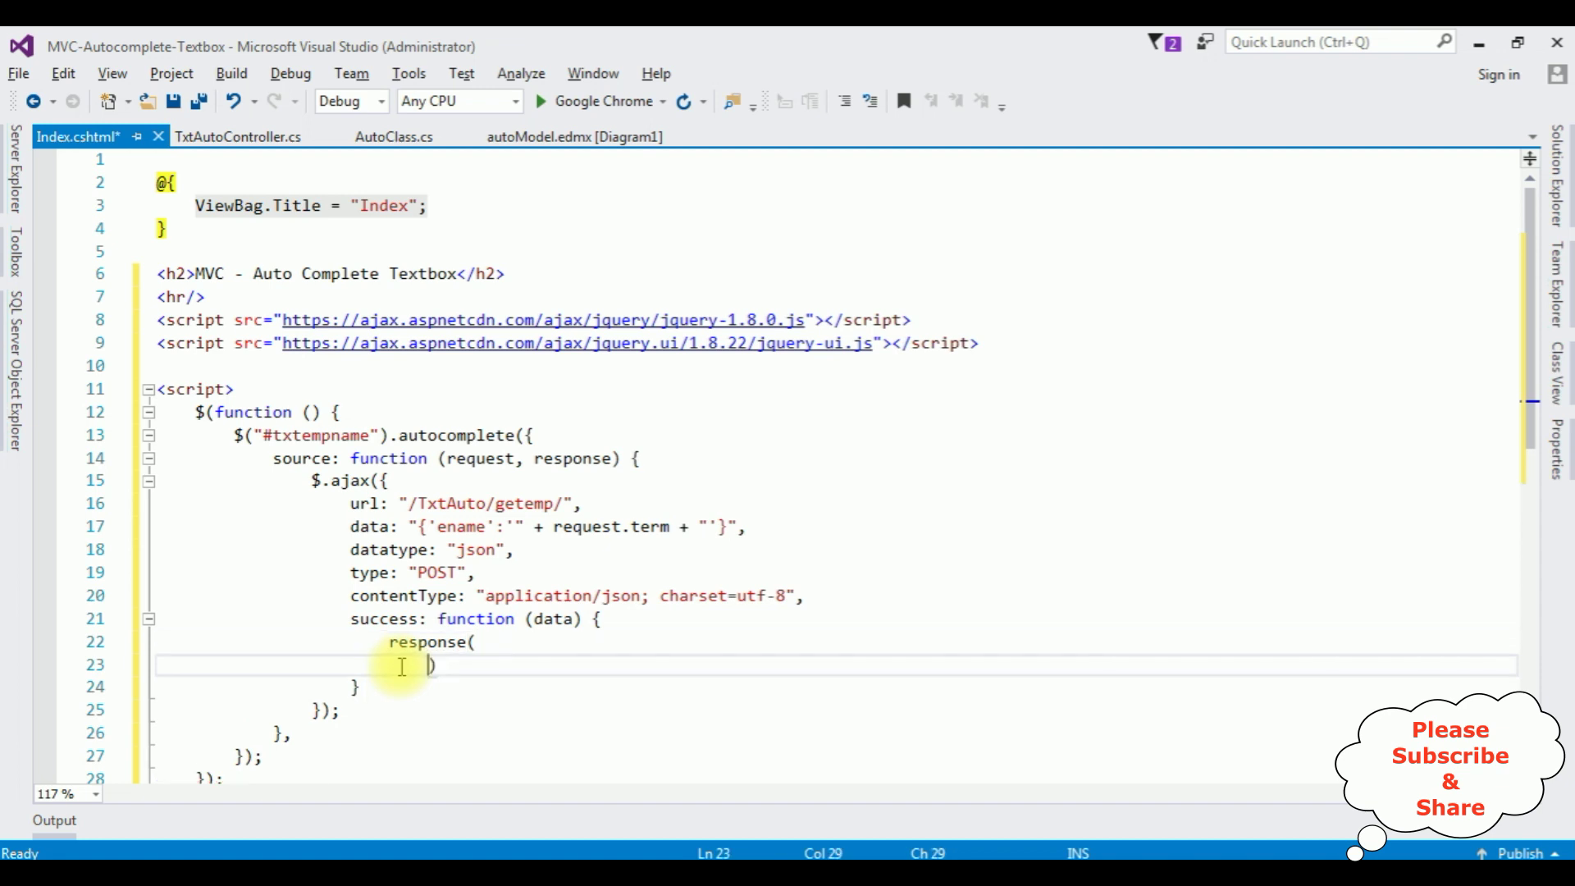
pyautogui.press('Up')
pyautogui.write('$.')
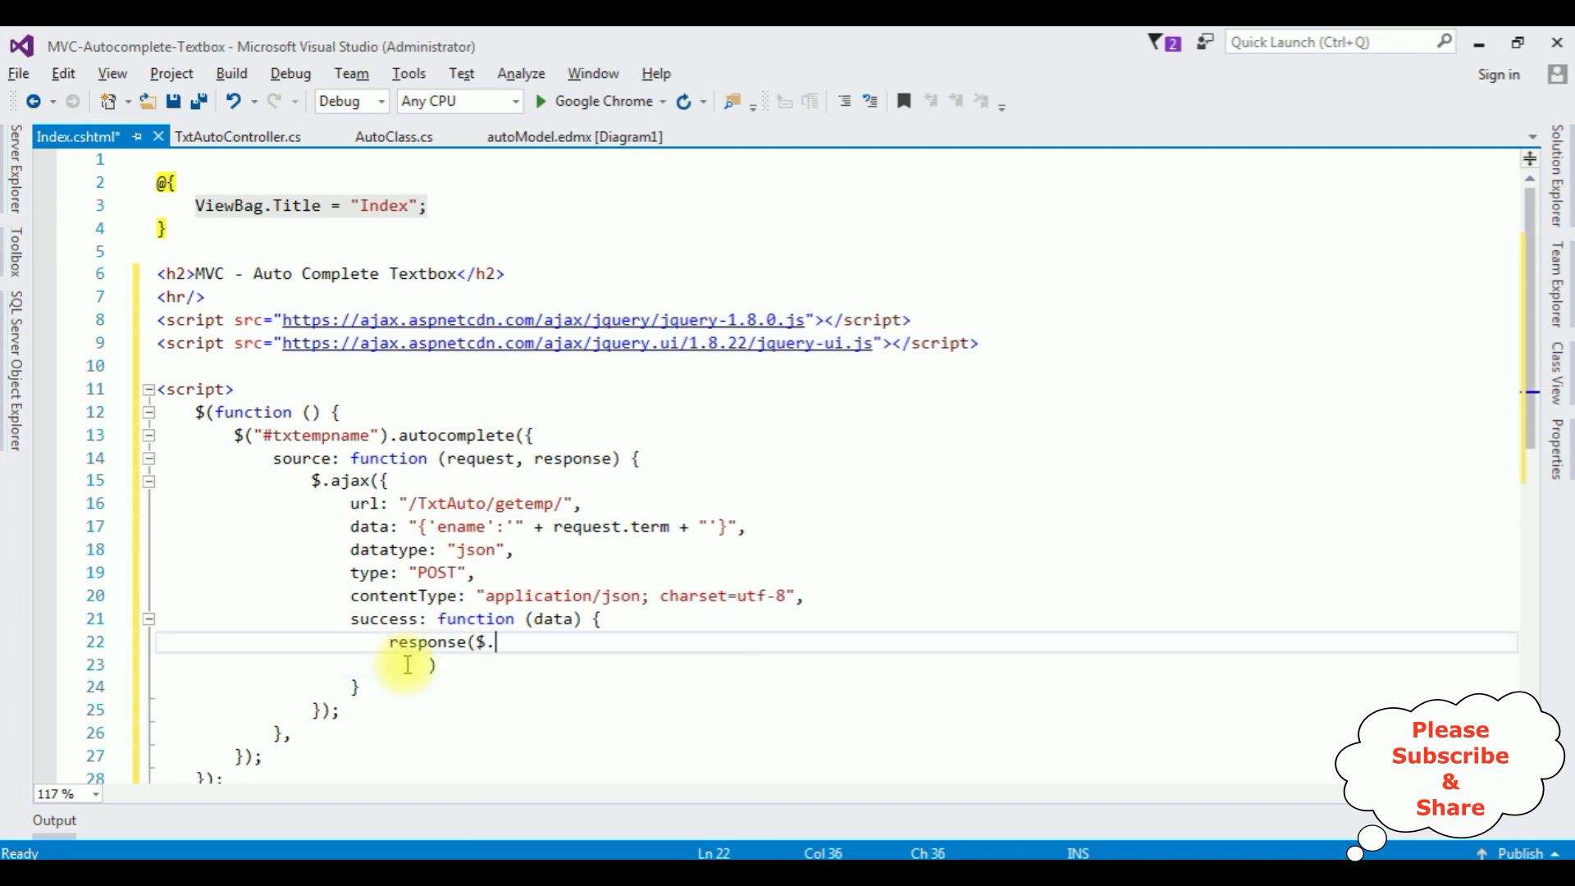
pyautogui.write('map')
pyautogui.write('(data')
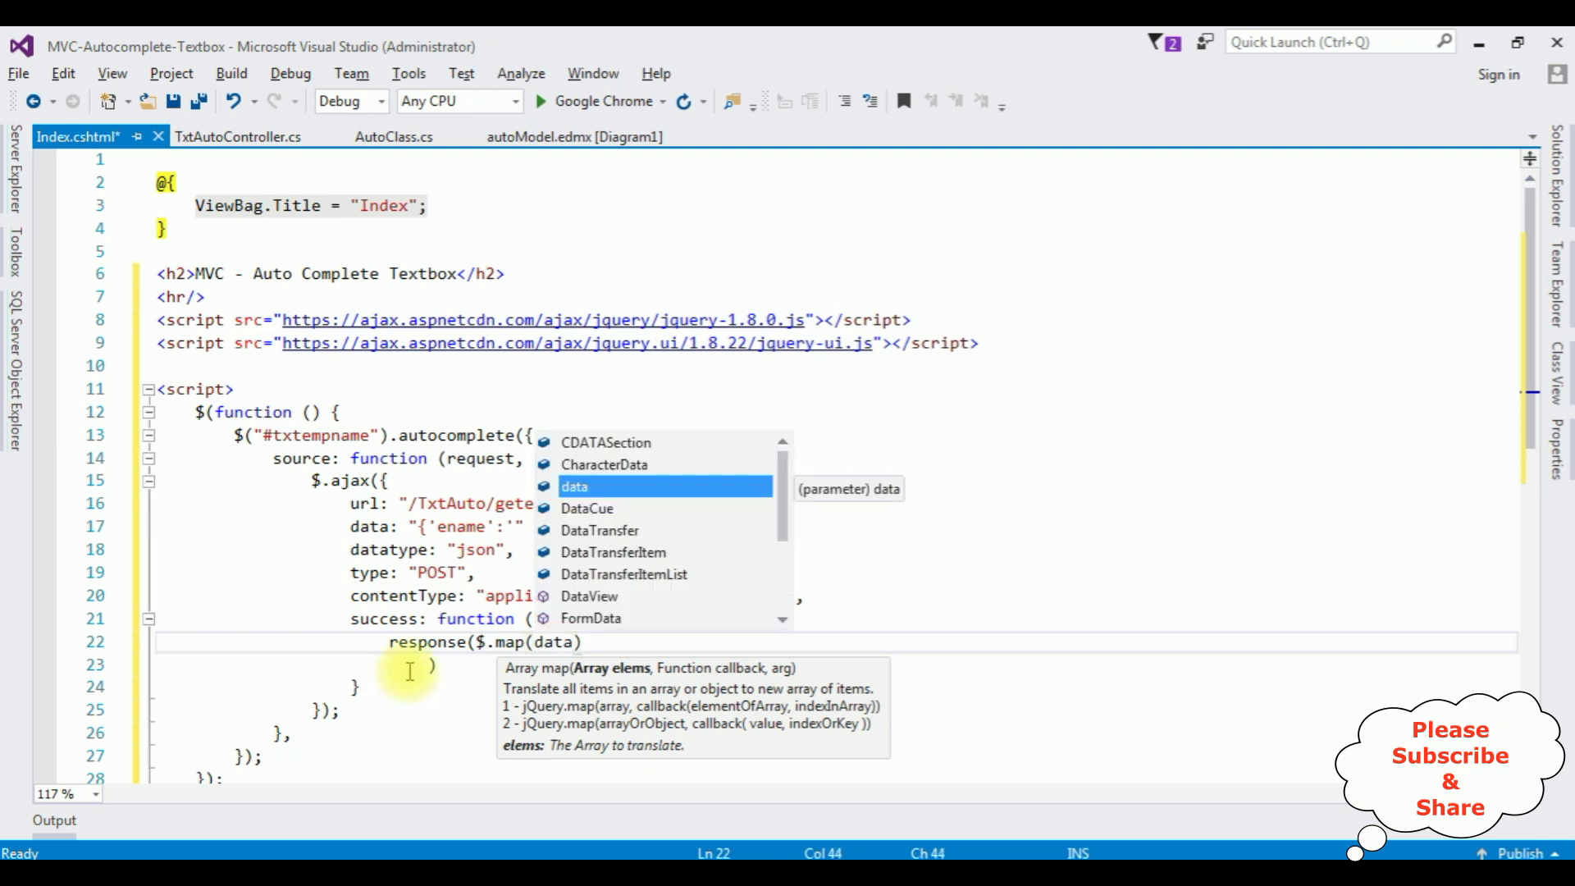
pyautogui.write(',f')
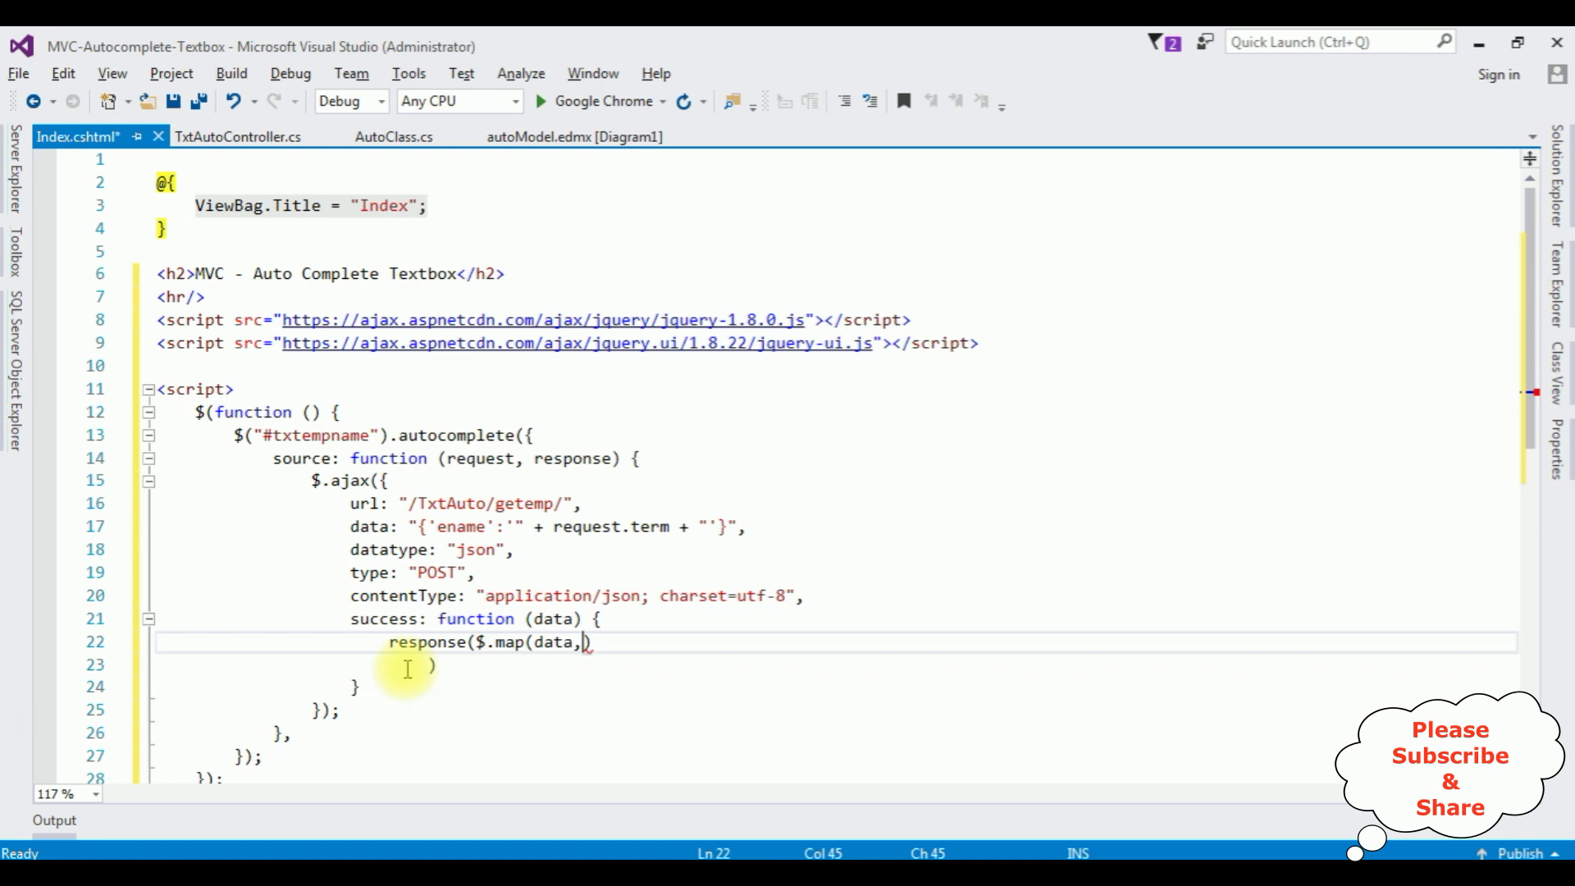
pyautogui.write('unction')
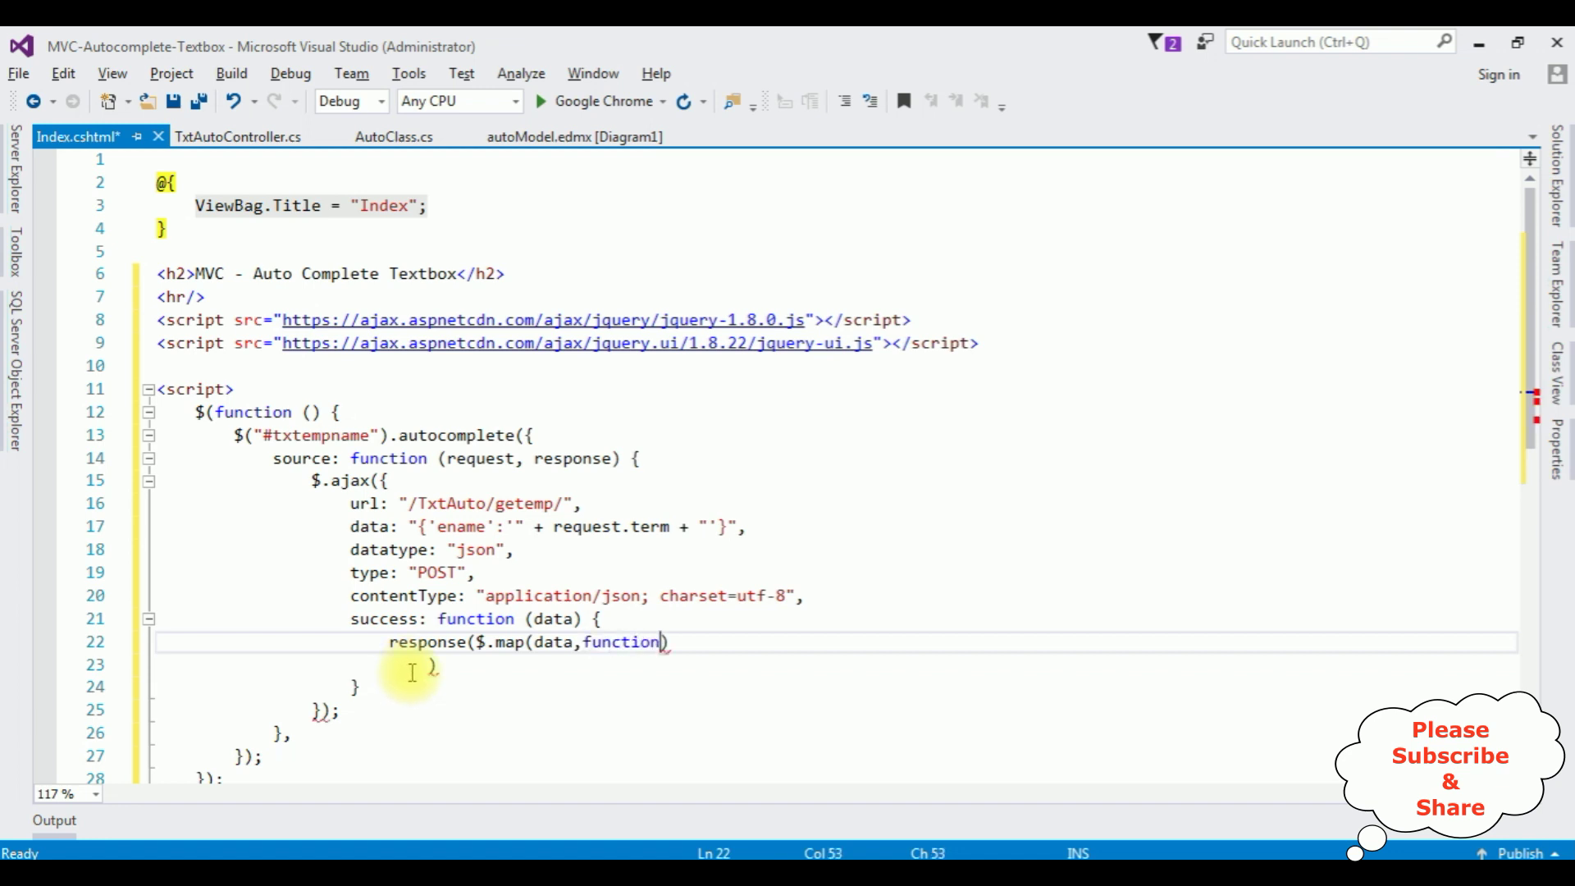
pyautogui.write('(ite')
pyautogui.write('m)')
# Step: Lay out the $.map function(item) callback body and tidy its closing brackets
pyautogui.press('Return')
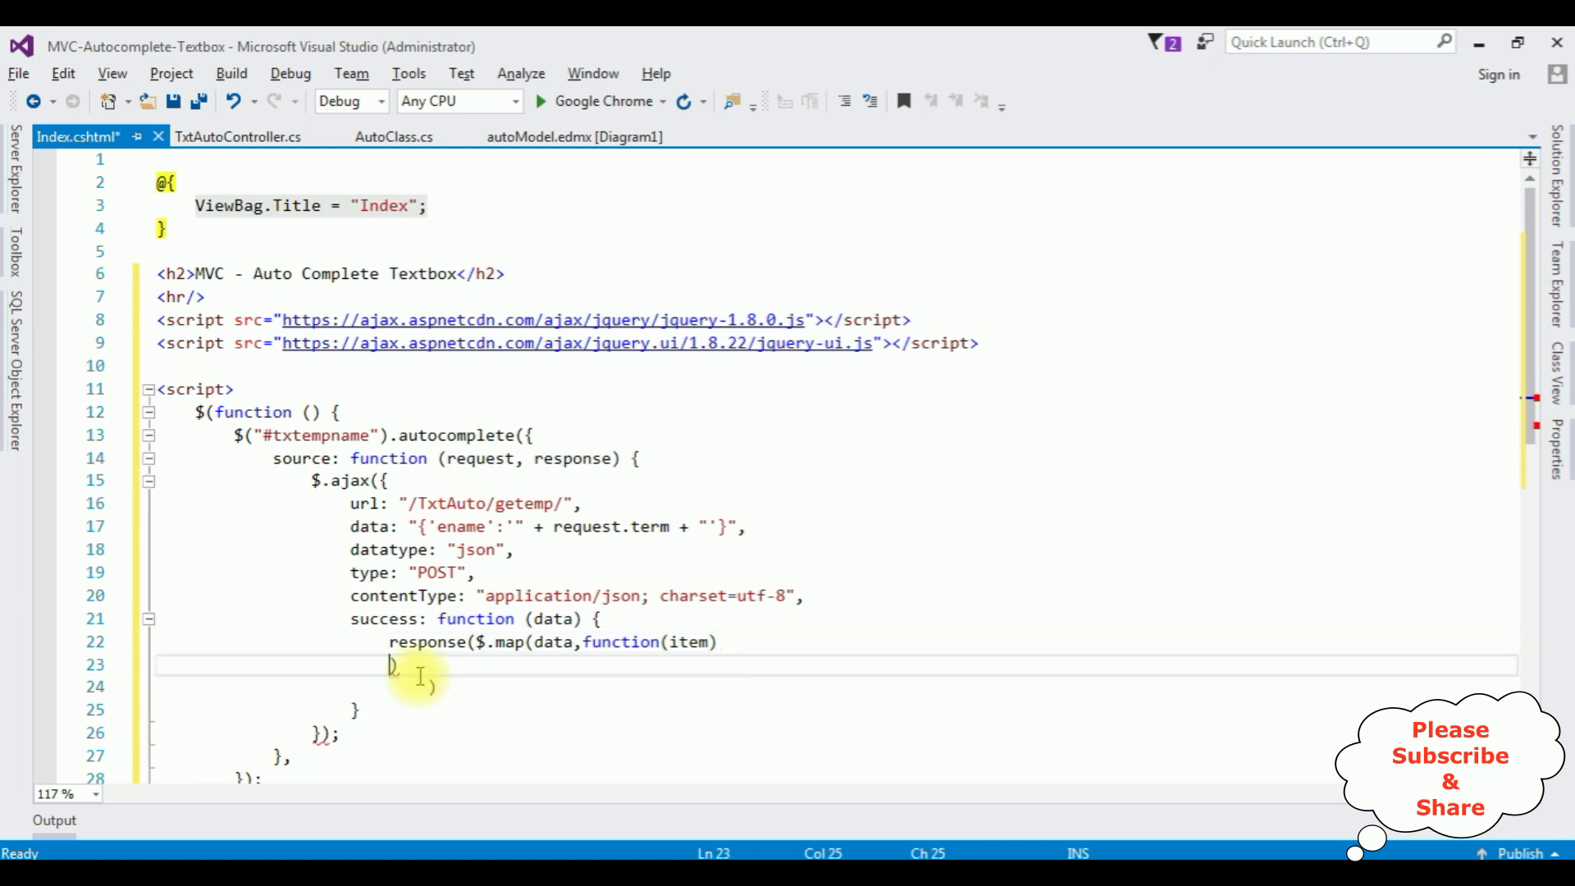
pyautogui.write('{')
pyautogui.press('Return')
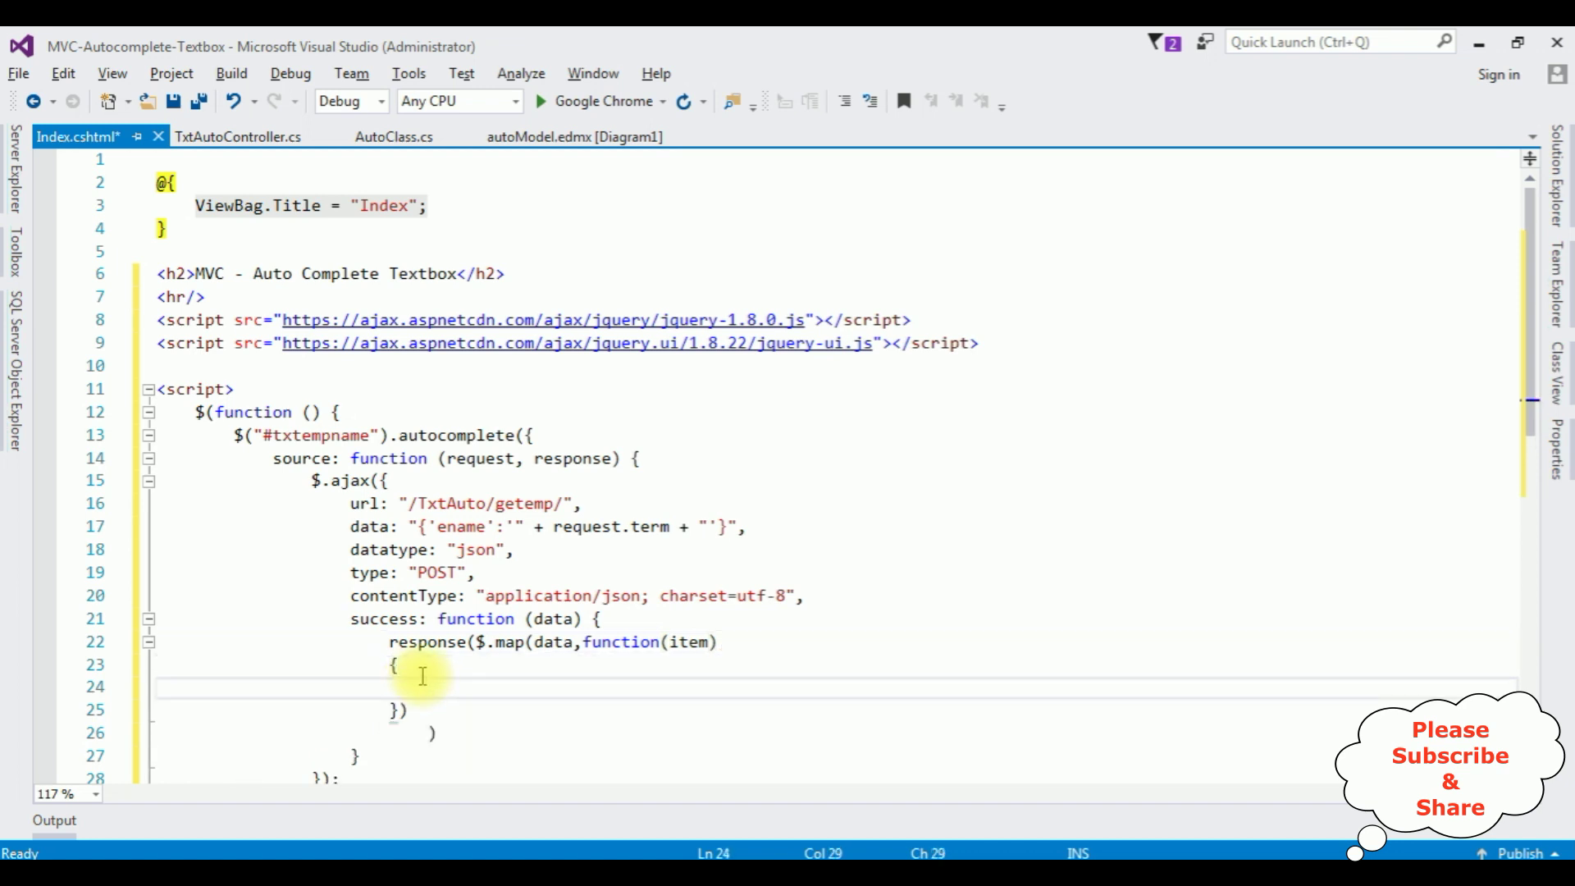
pyautogui.press('Down')
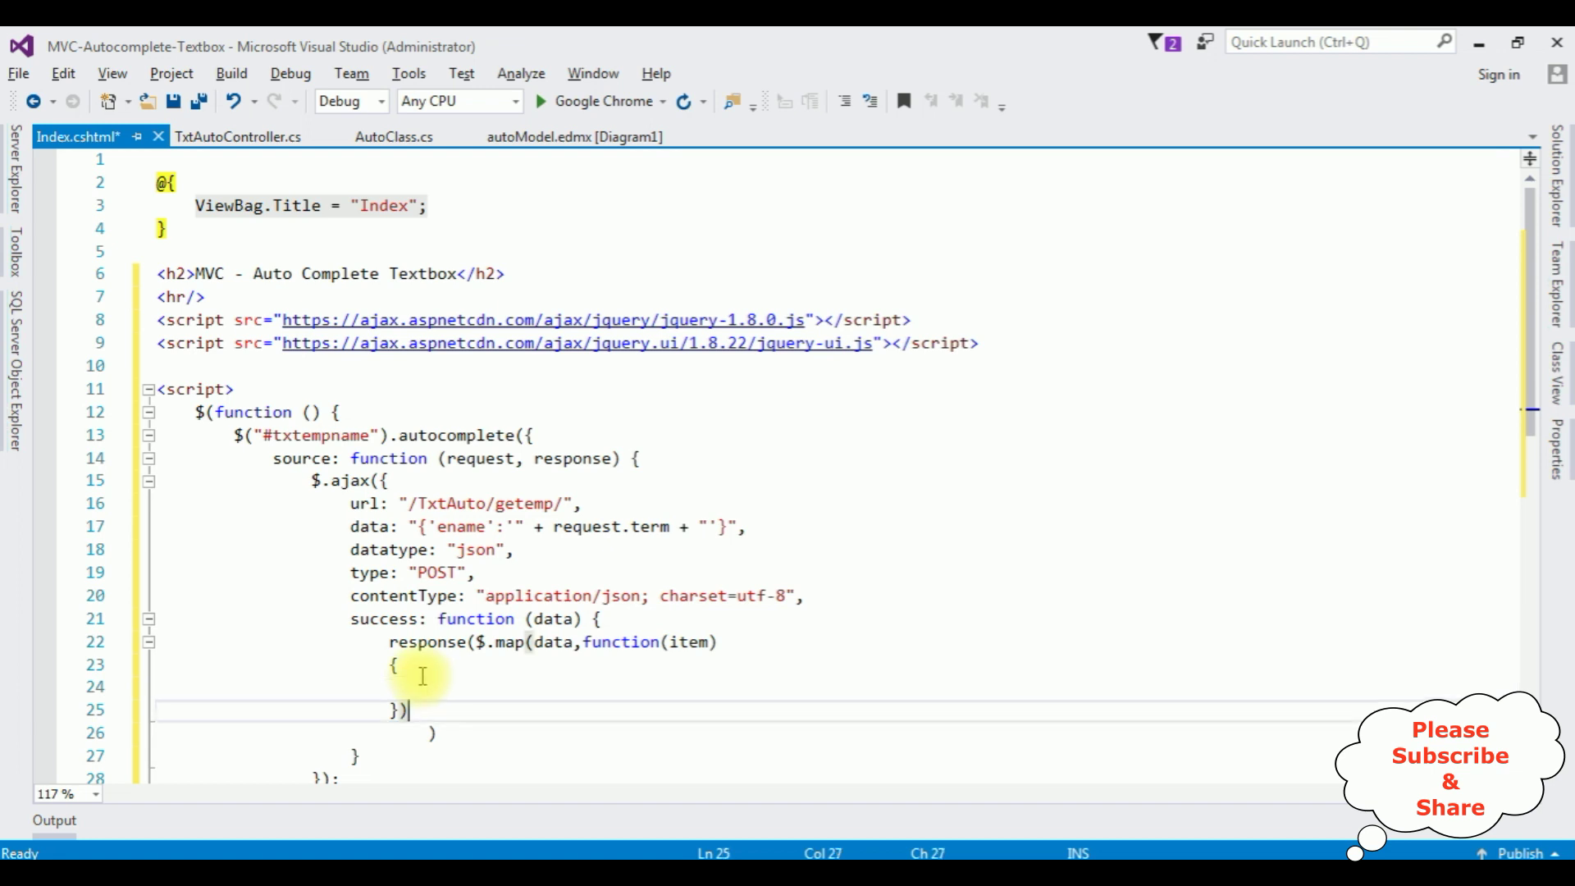
pyautogui.press('Delete')
pyautogui.write(')')
pyautogui.press('Delete')
pyautogui.press('Delete')
pyautogui.press('Delete')
pyautogui.press('Delete')
pyautogui.press('Delete')
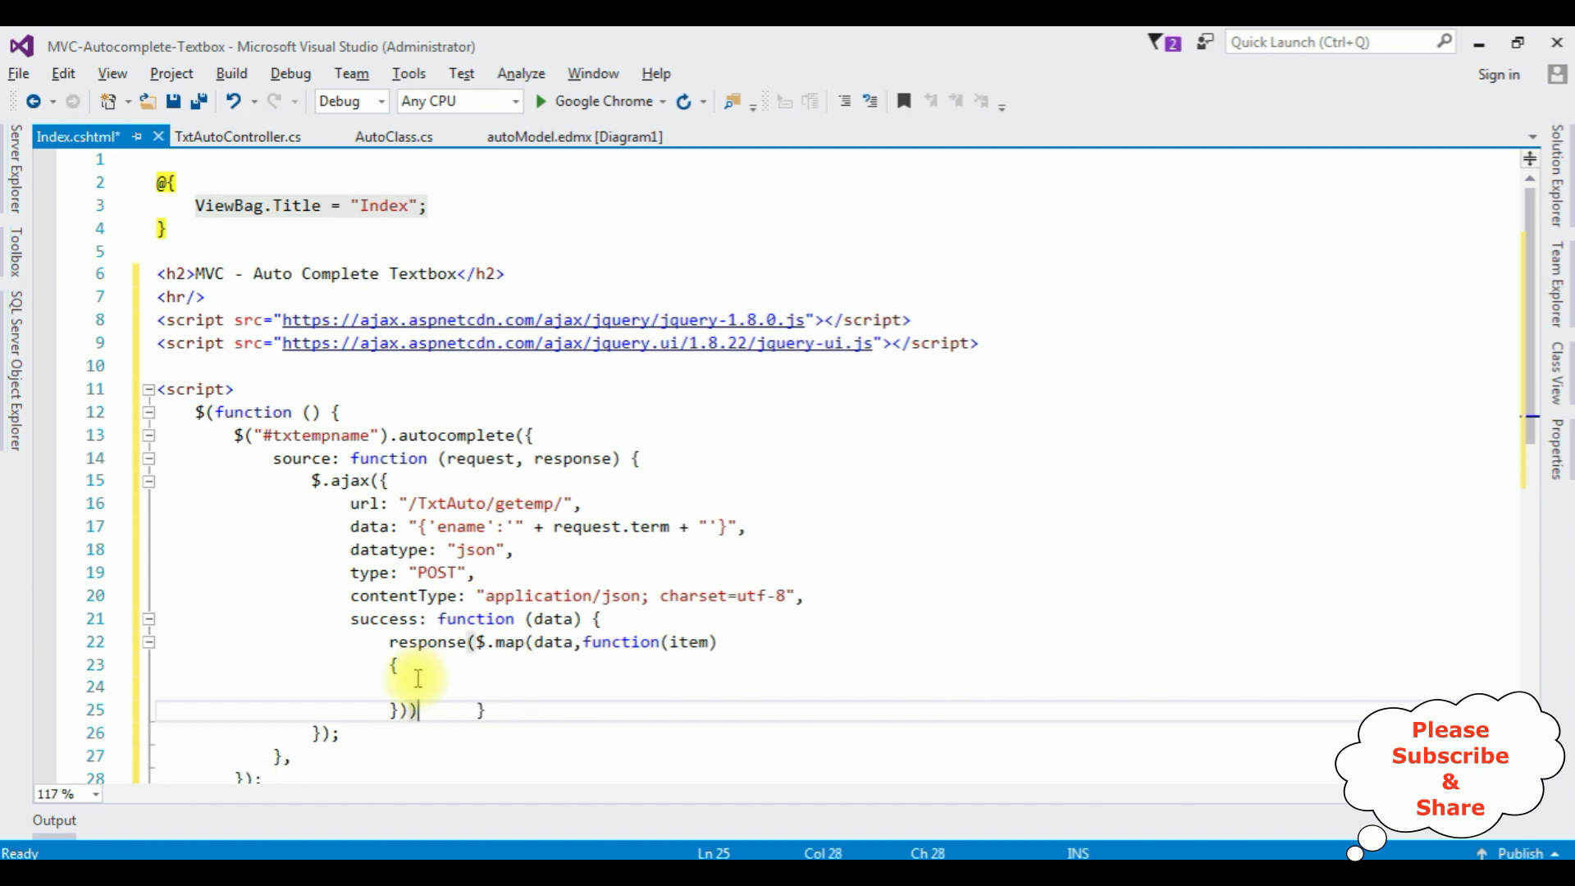
pyautogui.press('Delete')
pyautogui.press('Delete')
pyautogui.press('Delete')
pyautogui.press('End')
pyautogui.write(',')
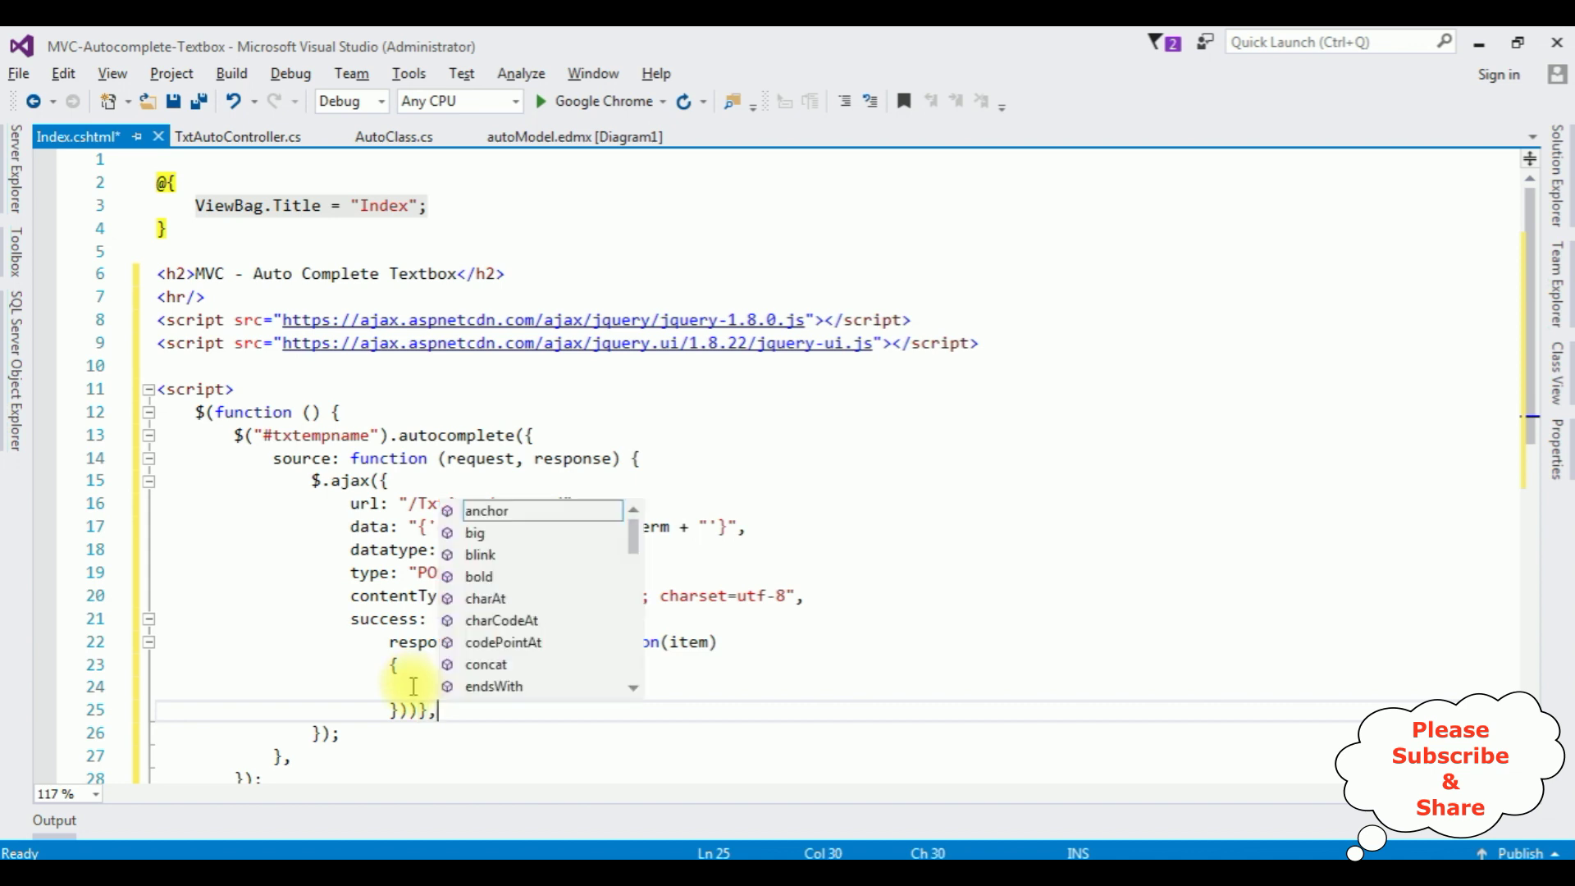
pyautogui.press('Escape')
# Step: Make the map callback on line 24 return item, reusing 'item' from line 22
pyautogui.click(413, 685)
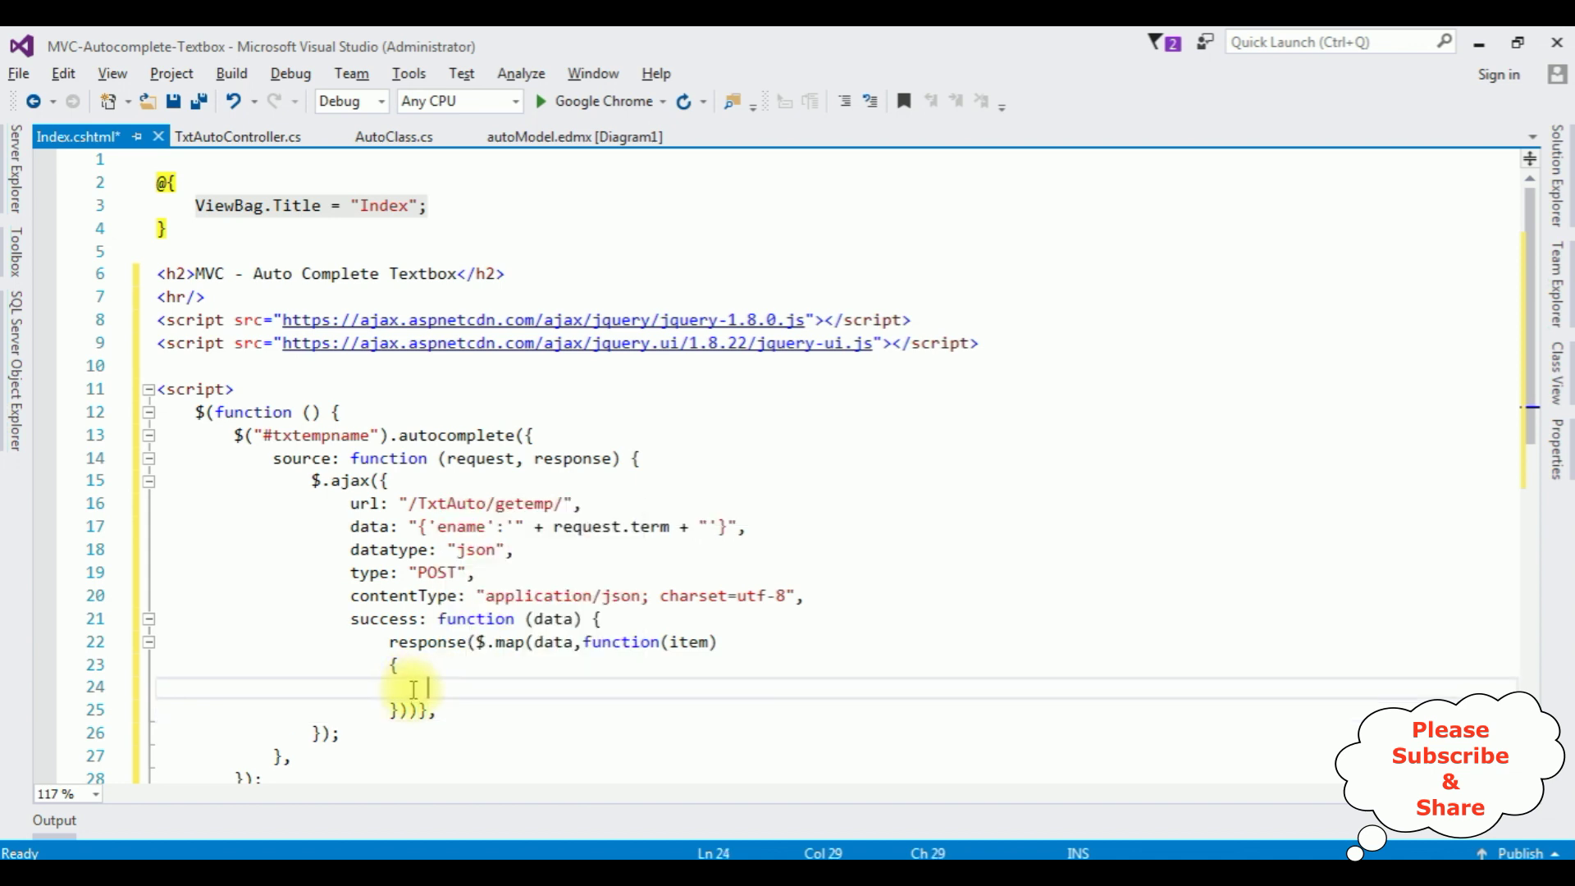
pyautogui.write('return')
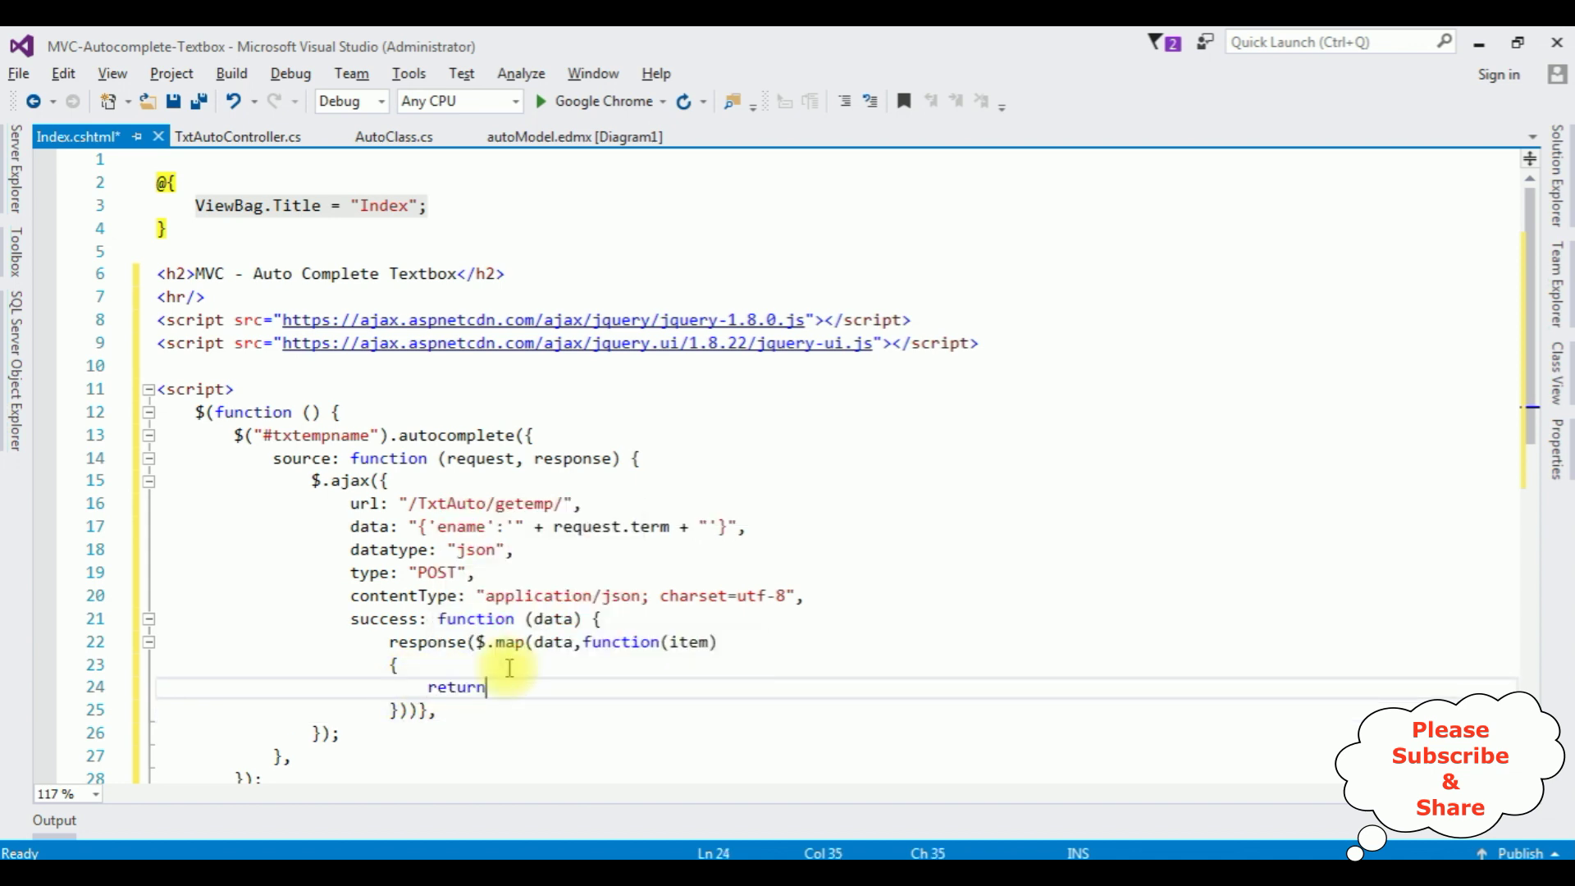
pyautogui.doubleClick(689, 641)
pyautogui.hotkey('ctrl', 'c')
pyautogui.click(514, 687)
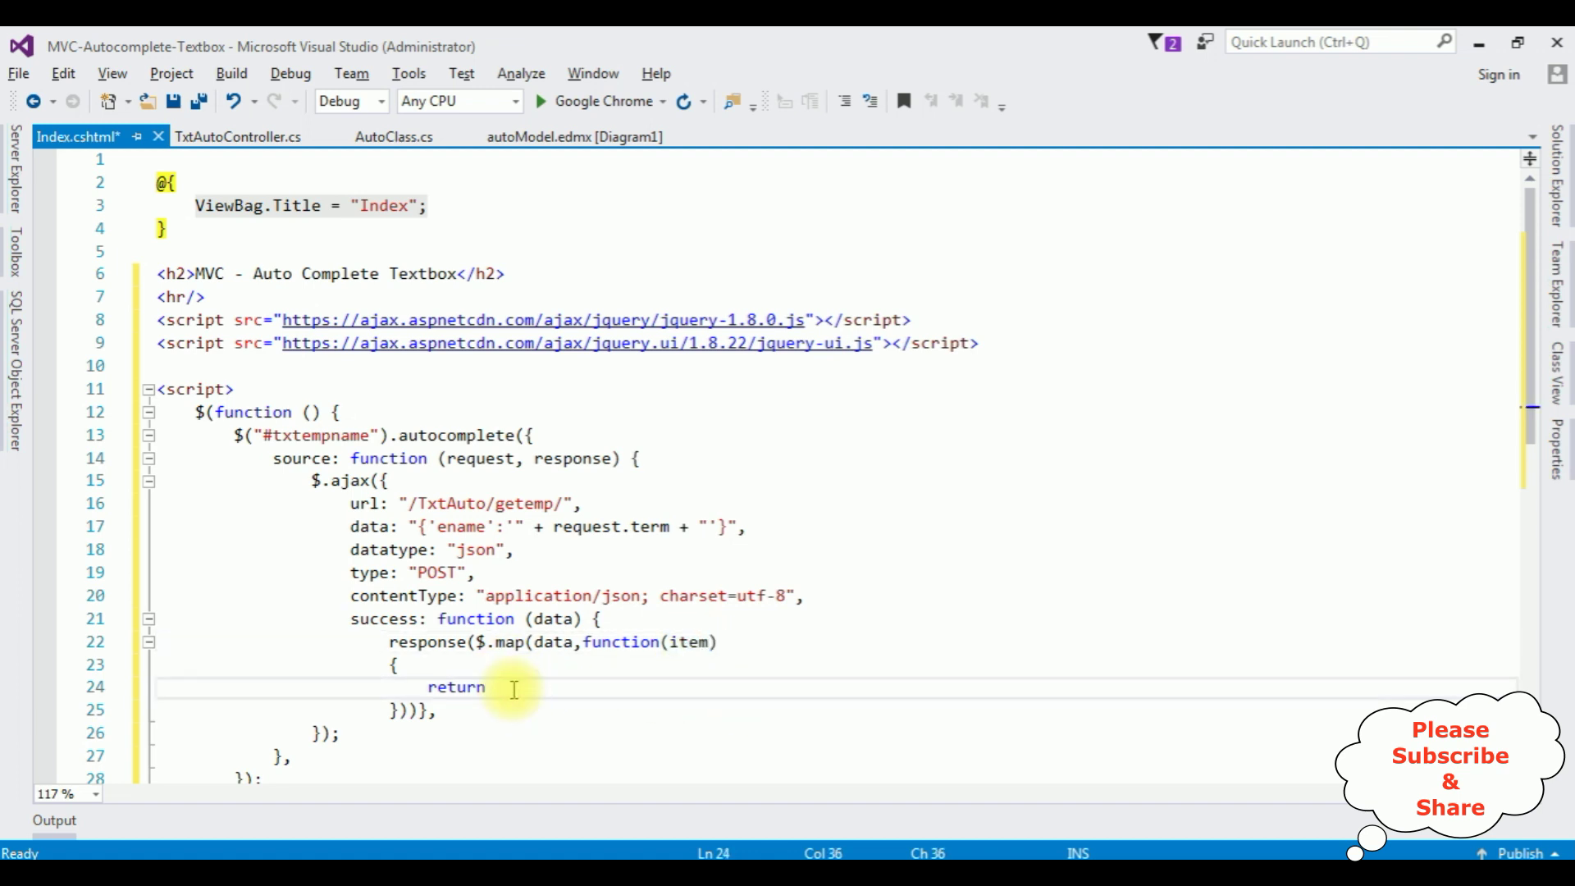
pyautogui.hotkey('ctrl', 'v')
pyautogui.write(';')
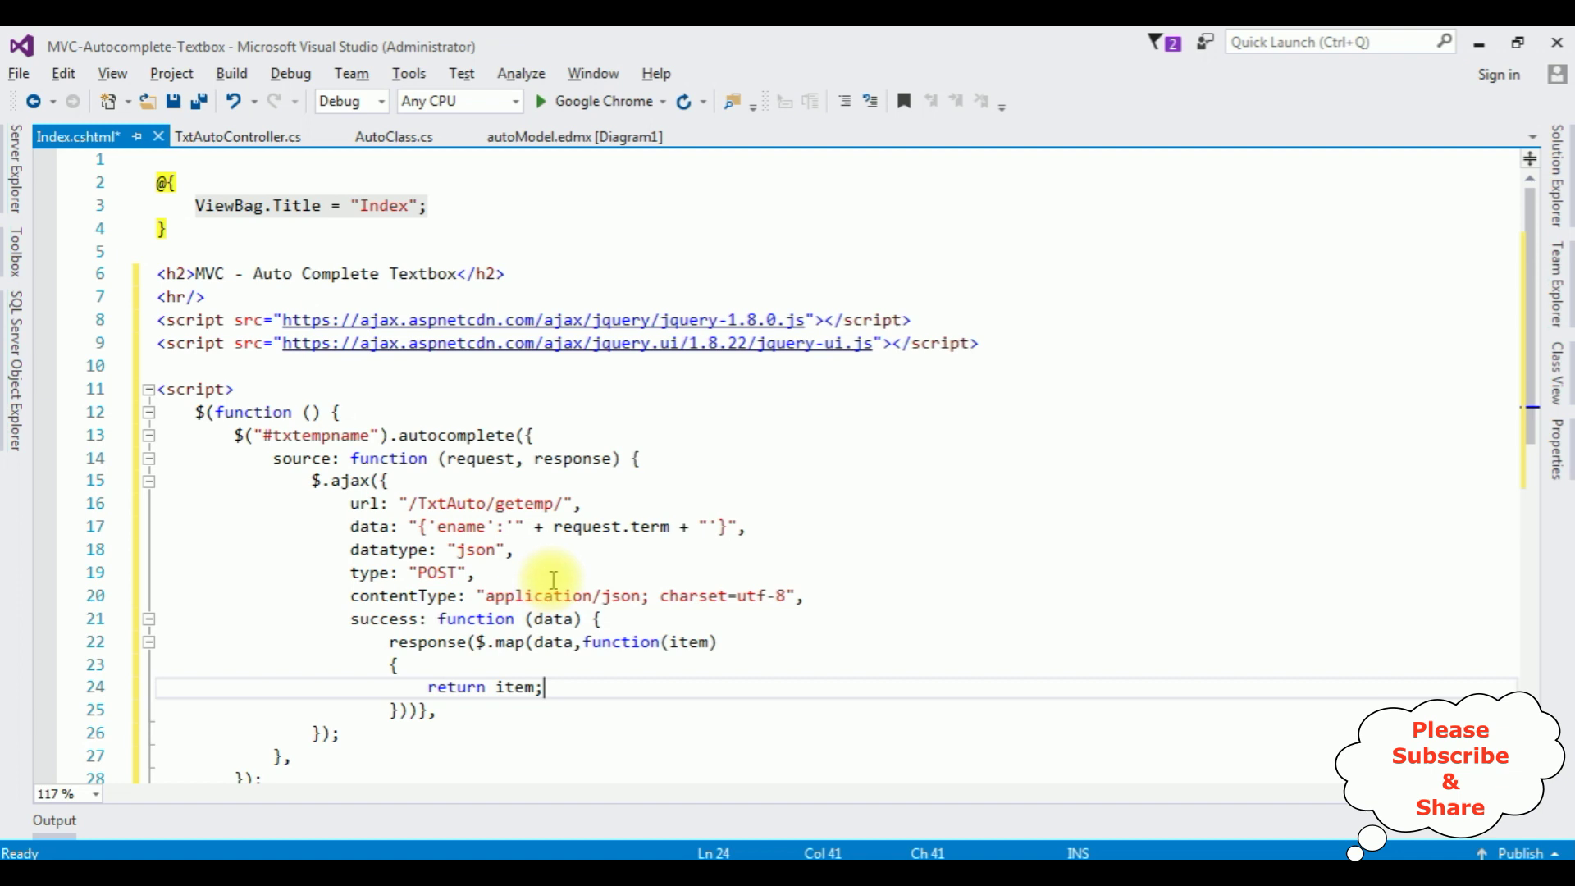
pyautogui.scroll(-2, 553, 578)
# Step: Add minLength:1 on a new line after the source function's closing brace
pyautogui.click(316, 617)
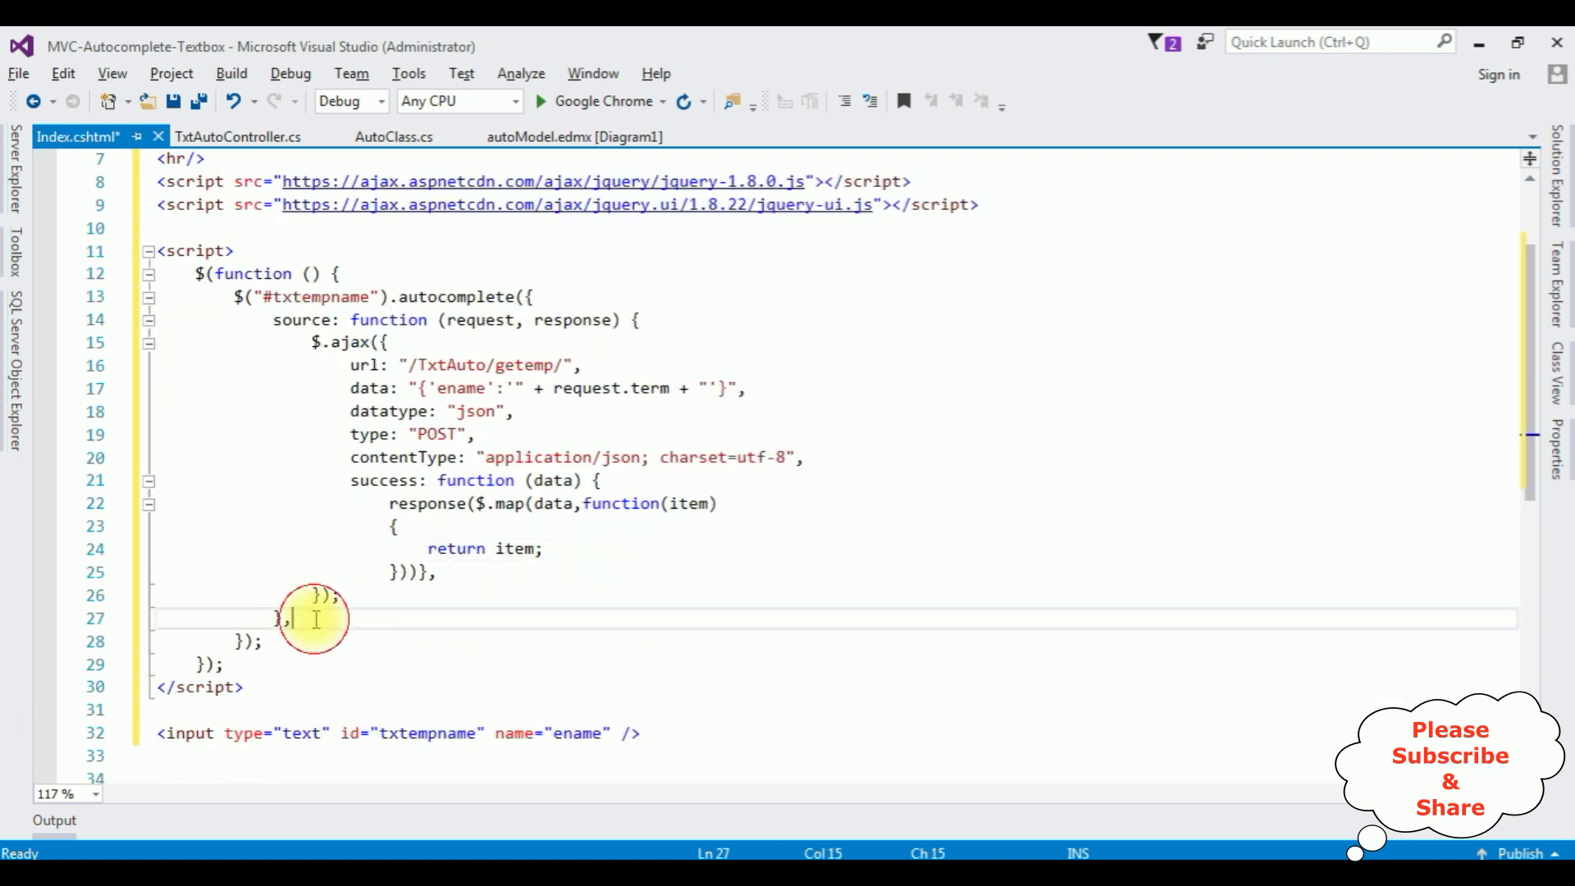
pyautogui.press('Return')
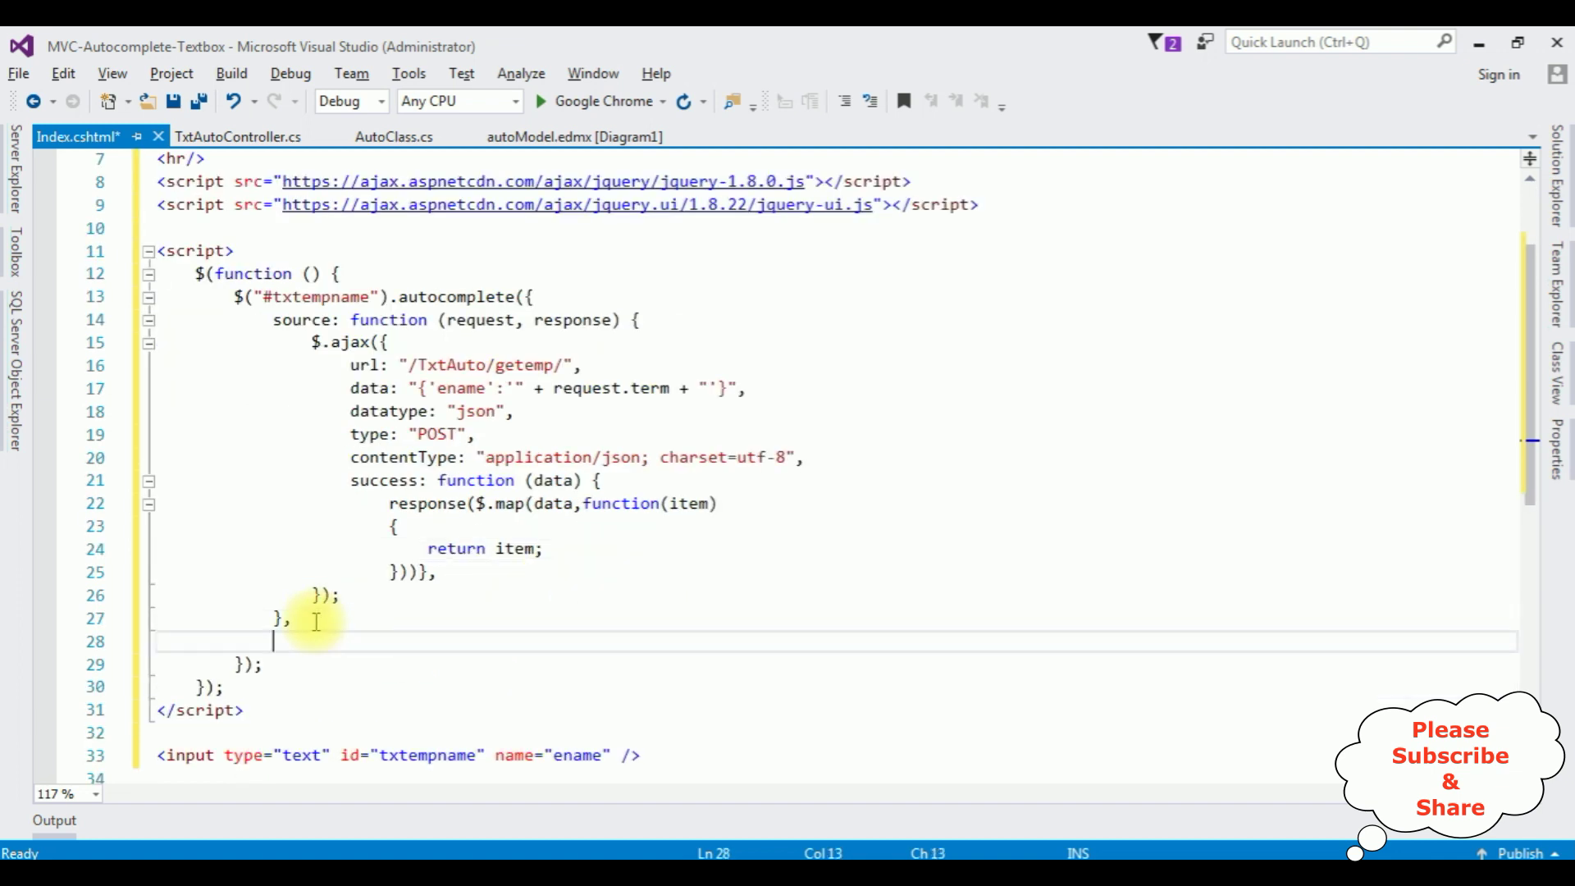
pyautogui.write('minLengt')
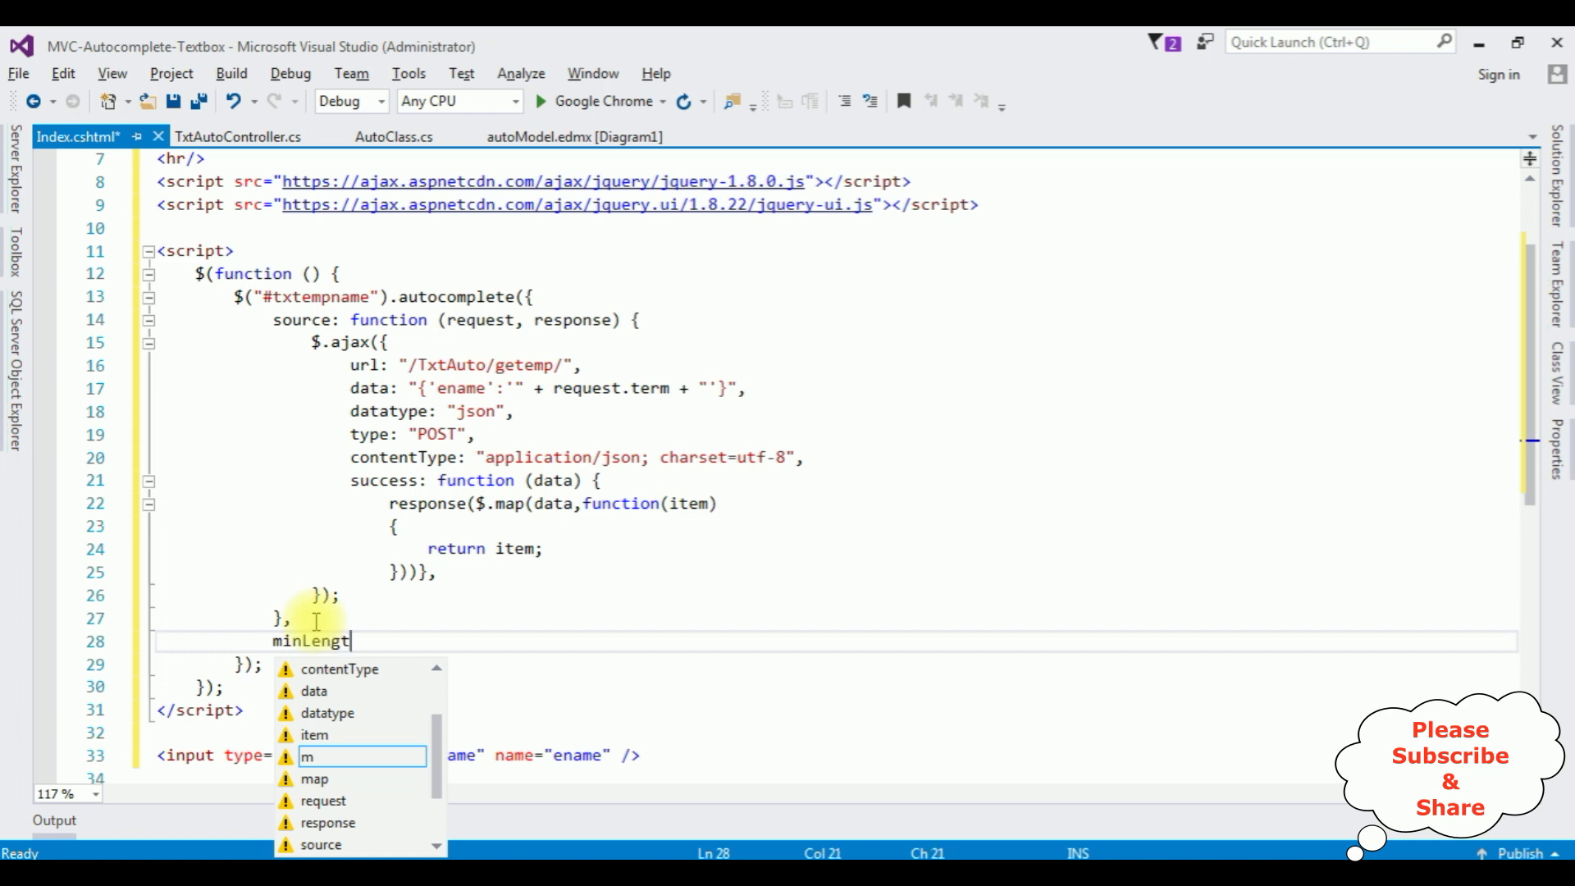
pyautogui.write('h:1')
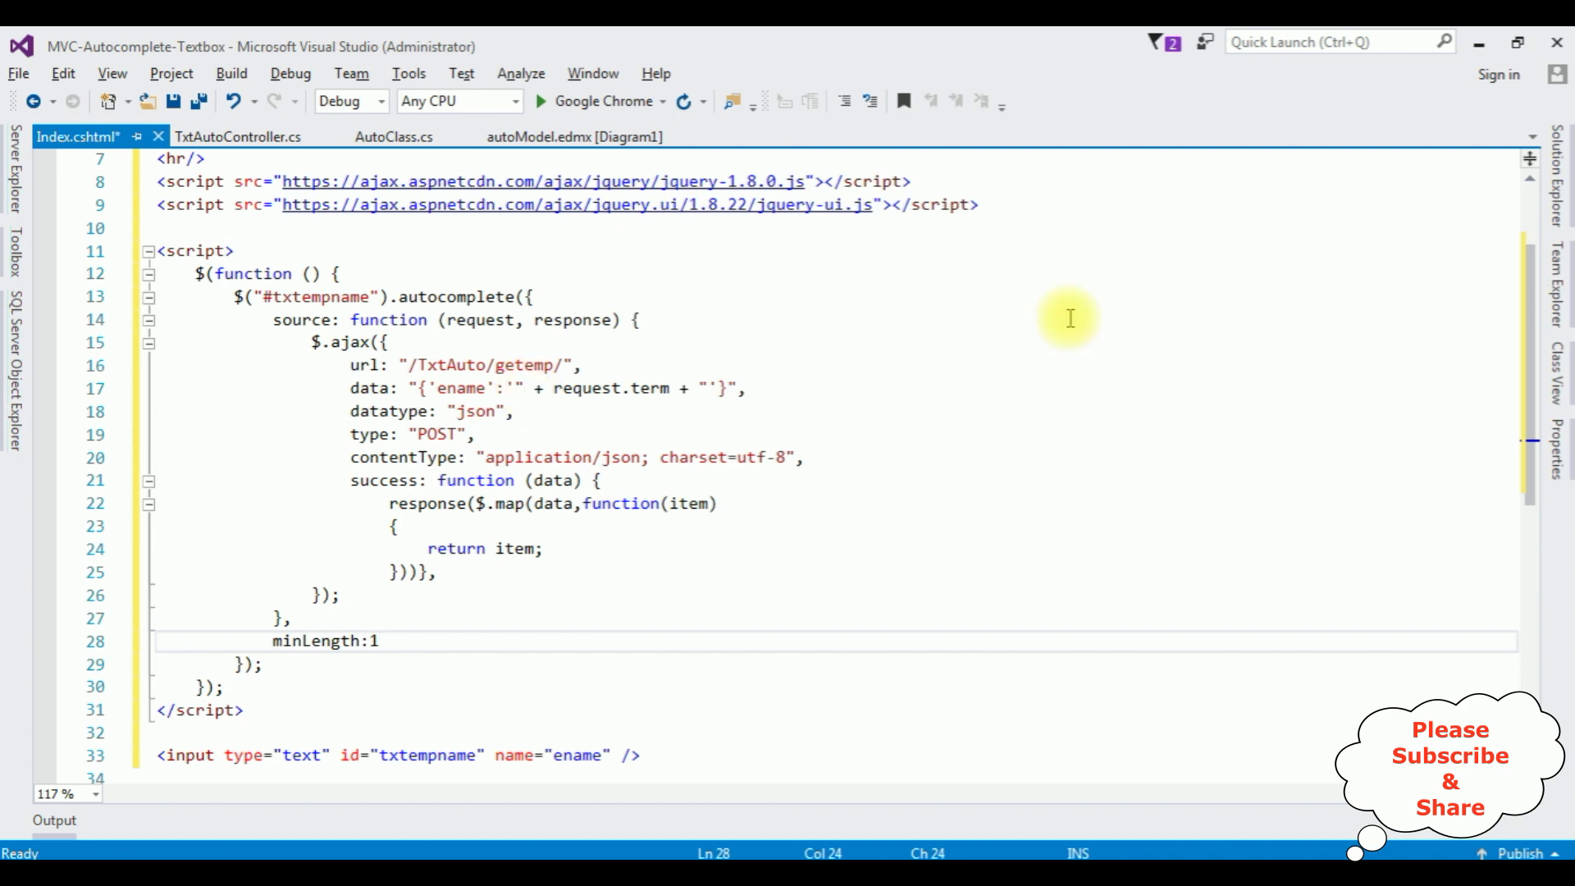
pyautogui.click(1557, 195)
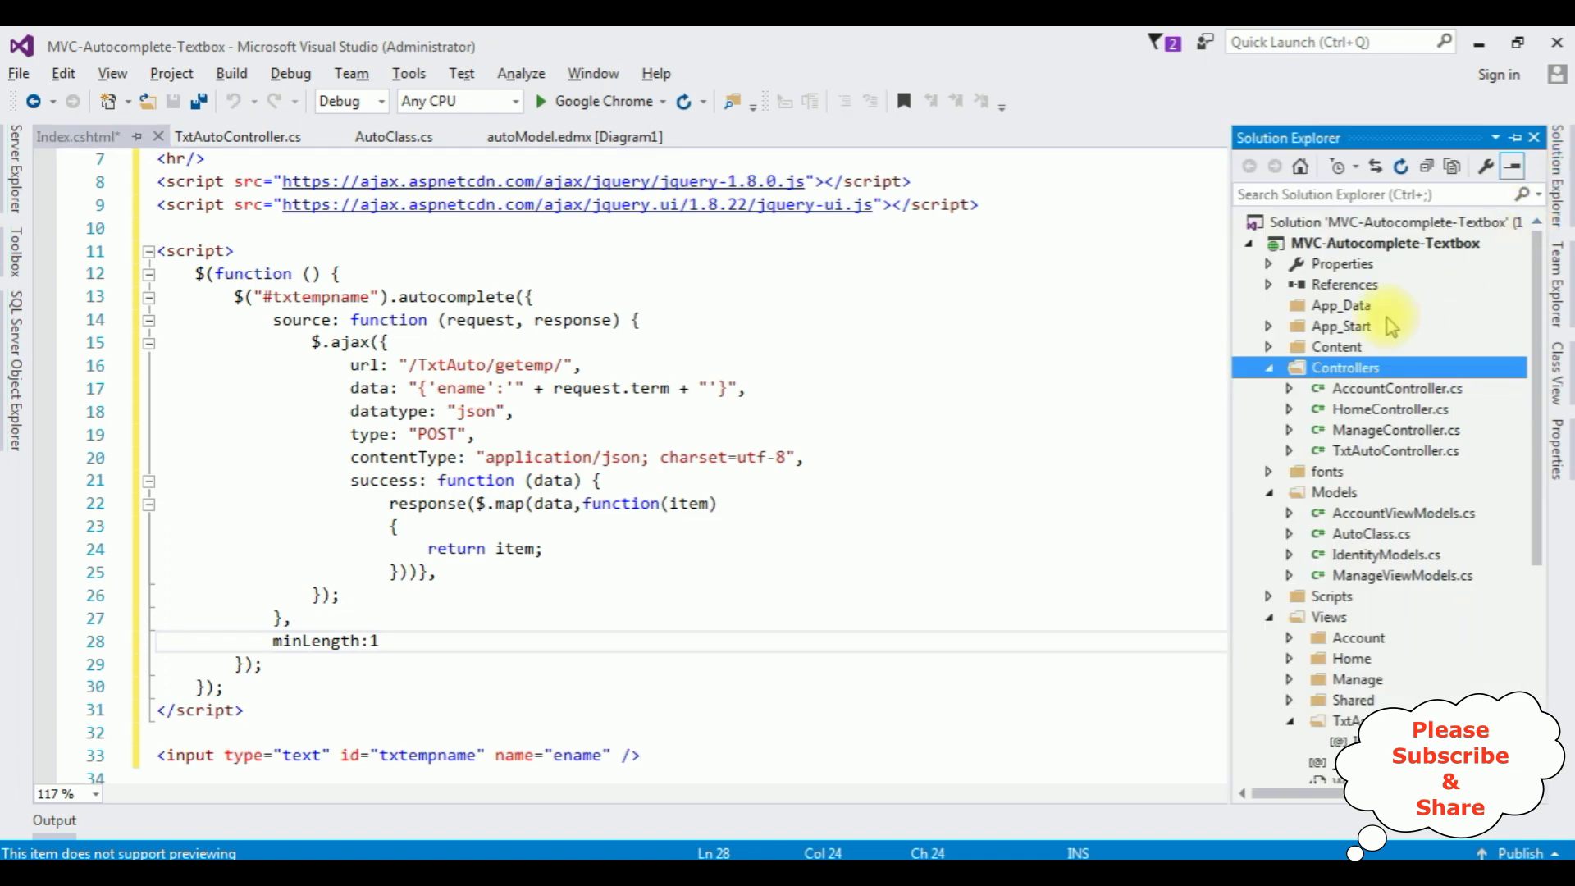
# Step: Change RouteConfig.cs's default route controller from Home to TxtAuto, copied from TxtAutoController.cs
pyautogui.click(1272, 327)
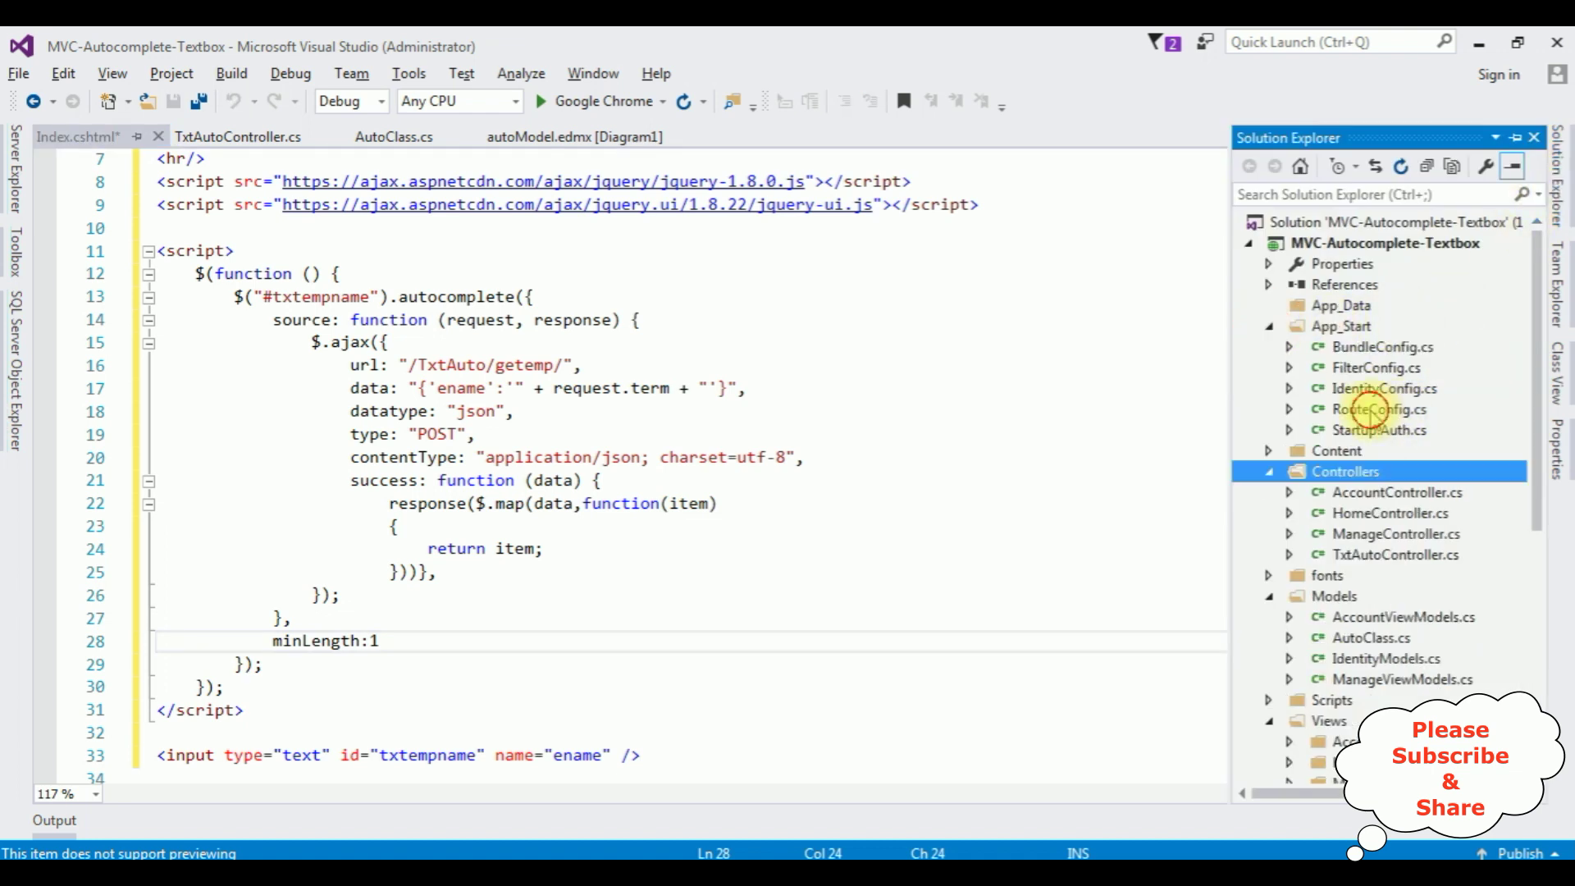
pyautogui.doubleClick(1369, 410)
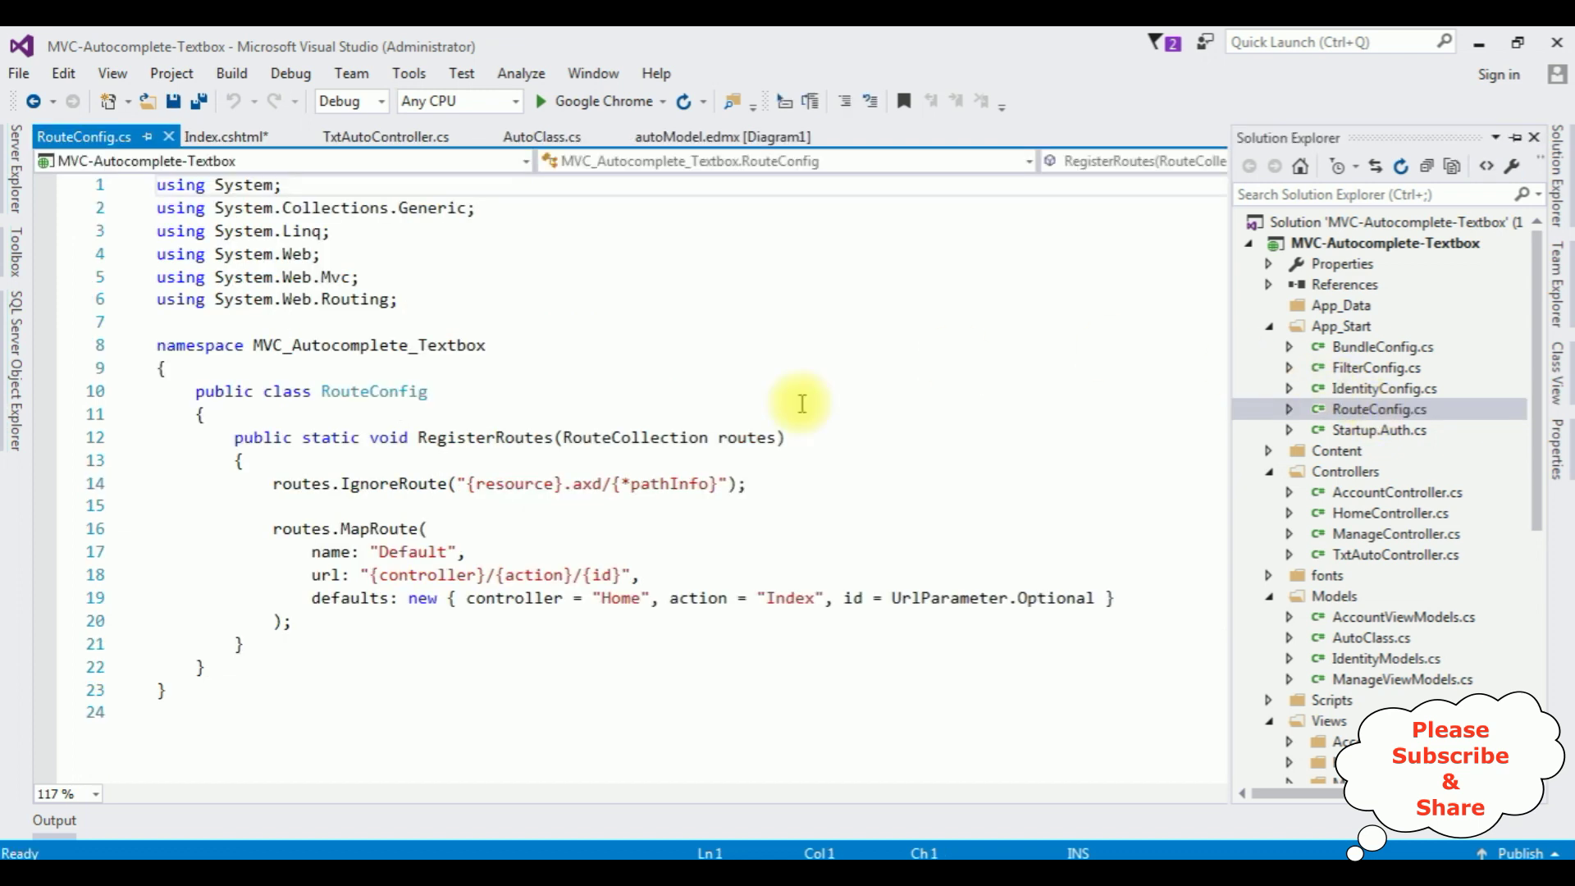
pyautogui.moveTo(618, 599)
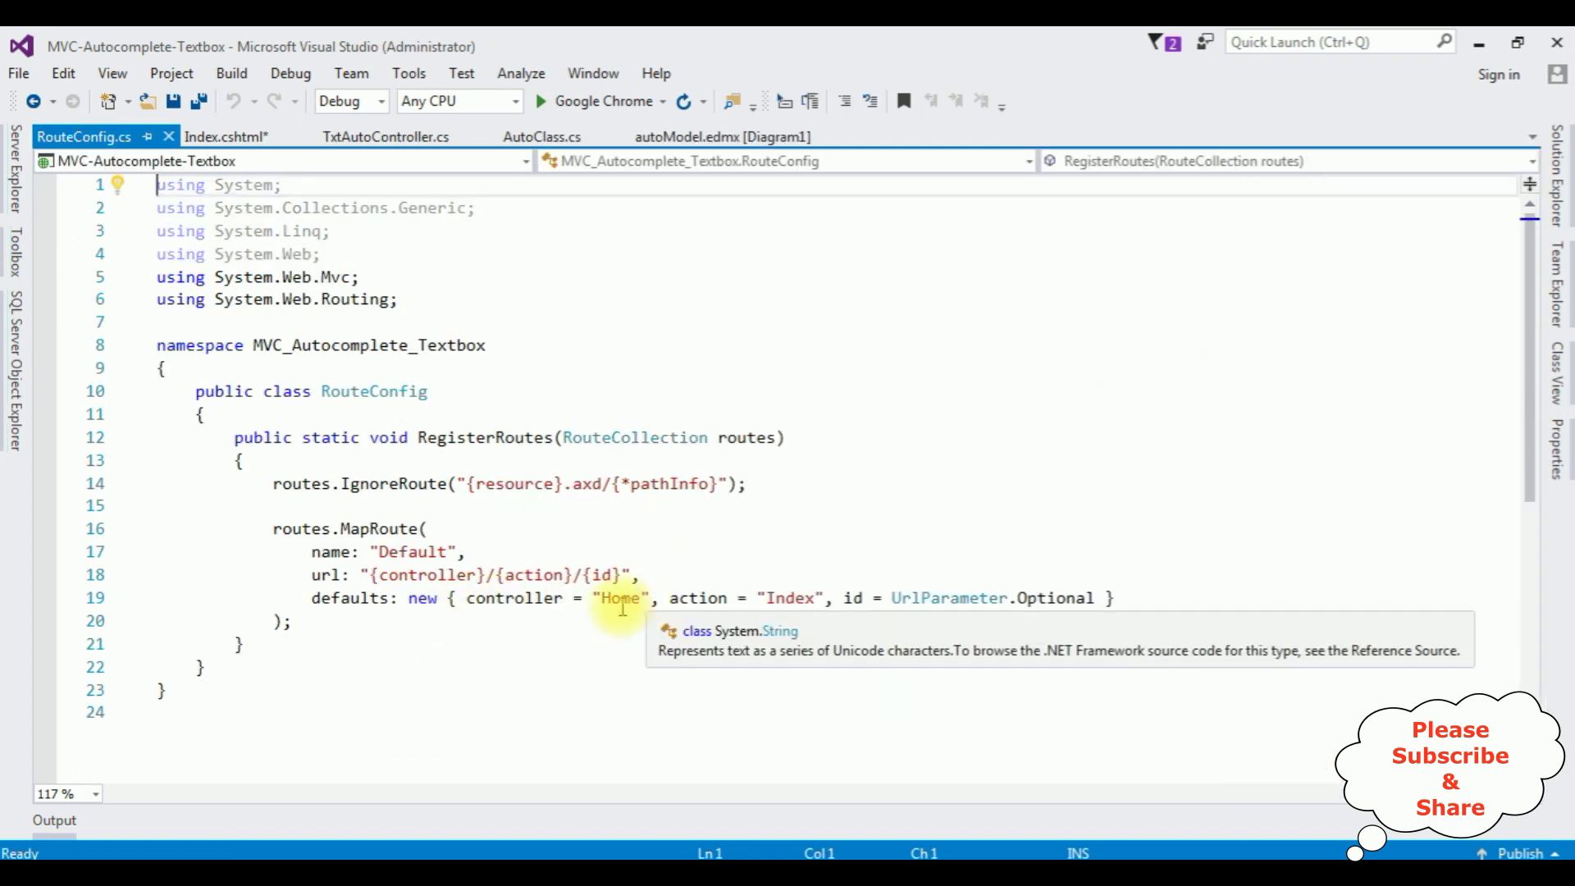
pyautogui.doubleClick(615, 598)
pyautogui.press('Delete')
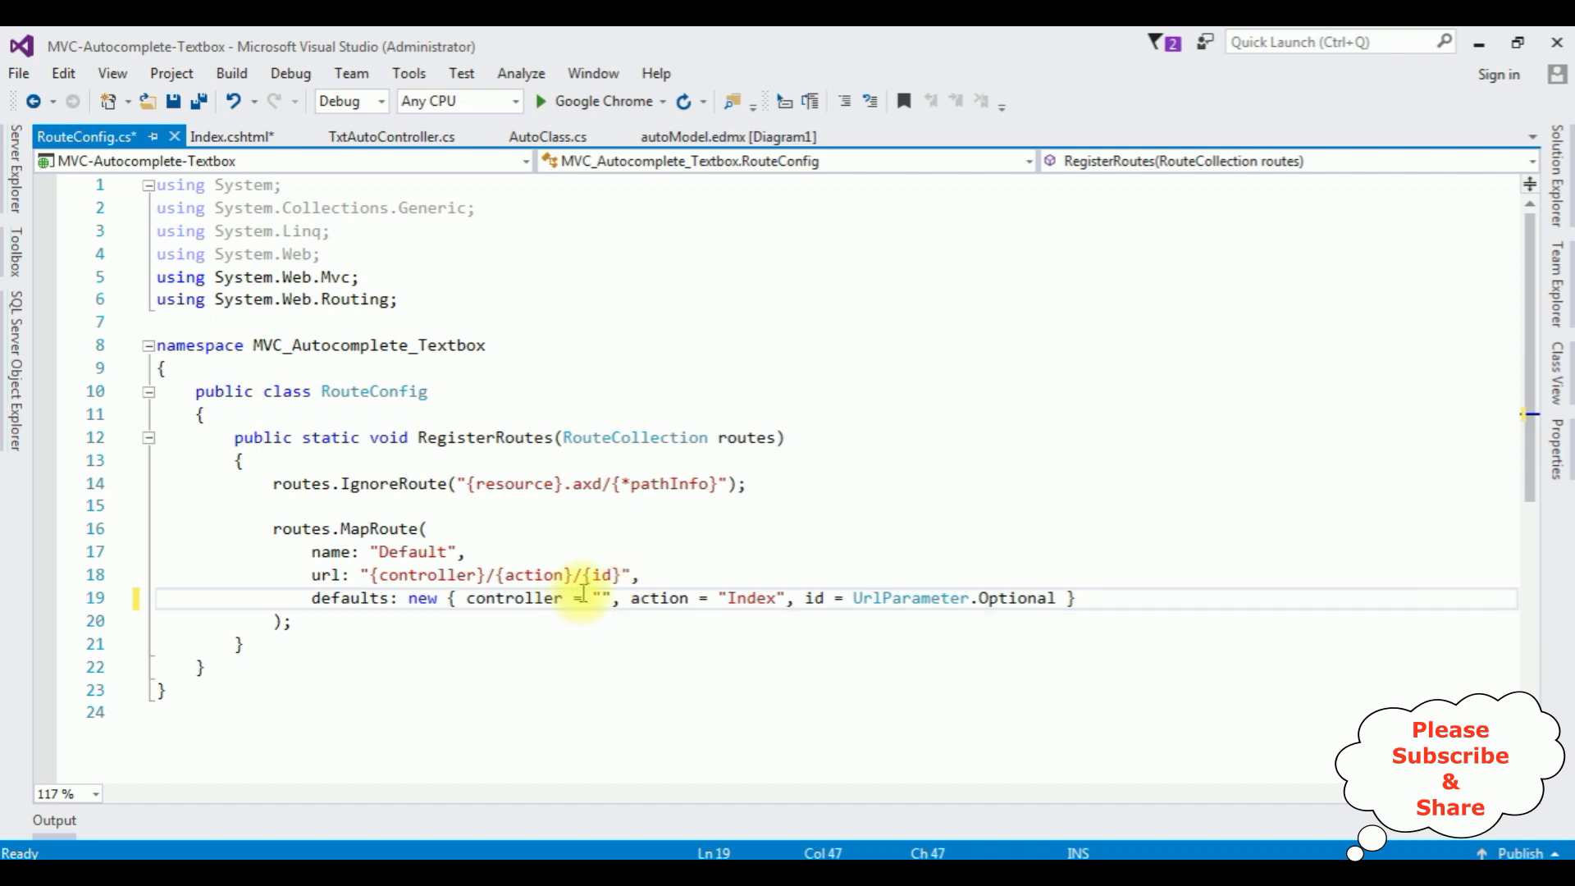
pyautogui.click(375, 137)
pyautogui.doubleClick(343, 438)
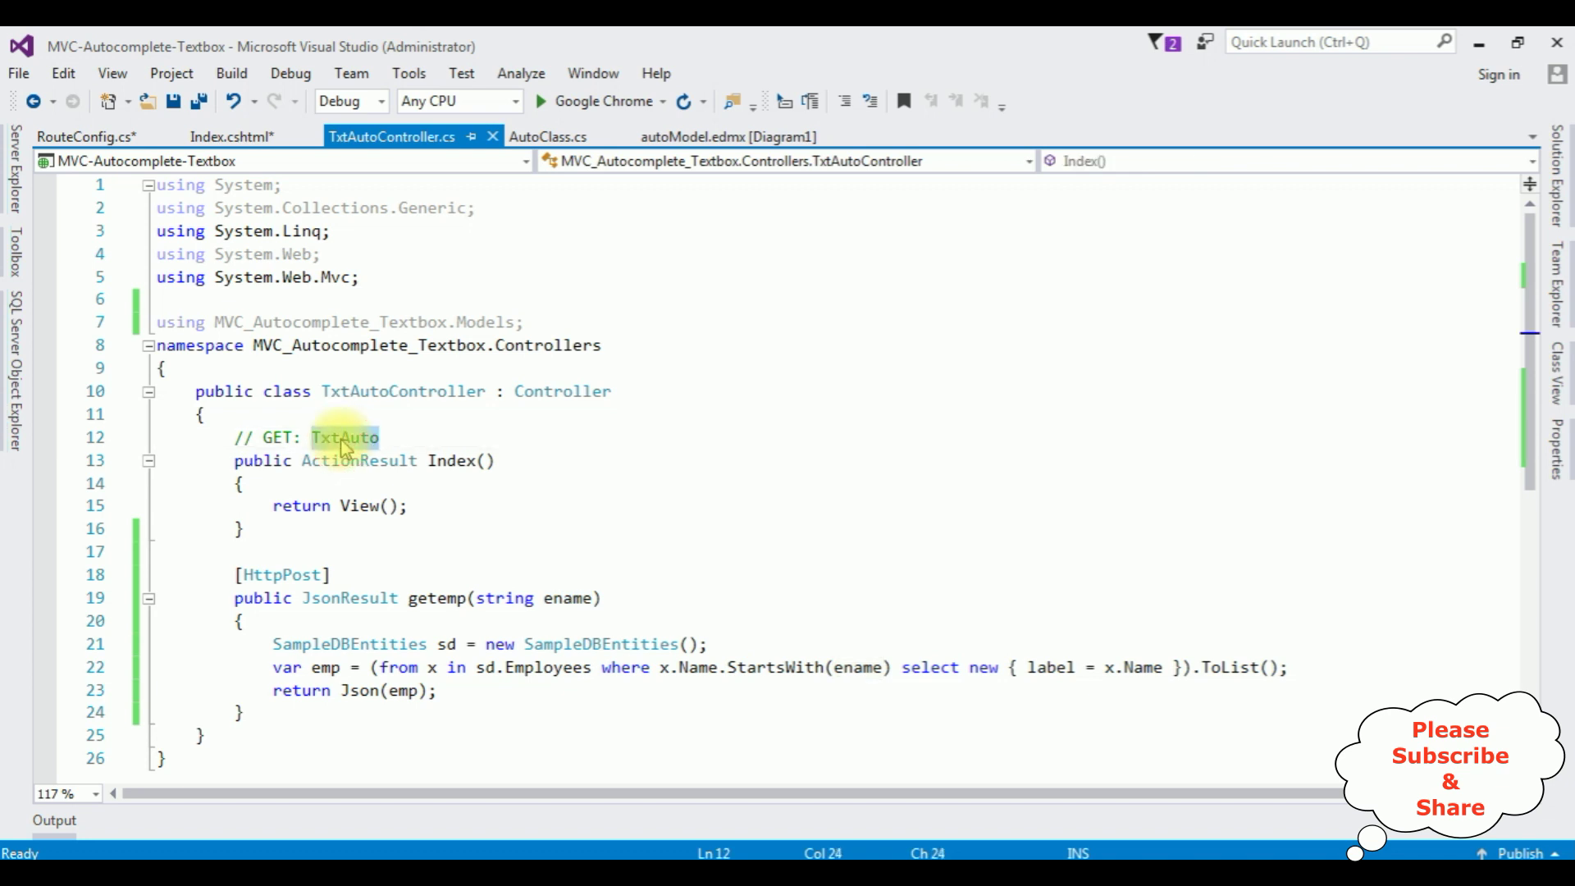
pyautogui.hotkey('ctrl', 'c')
pyautogui.click(86, 136)
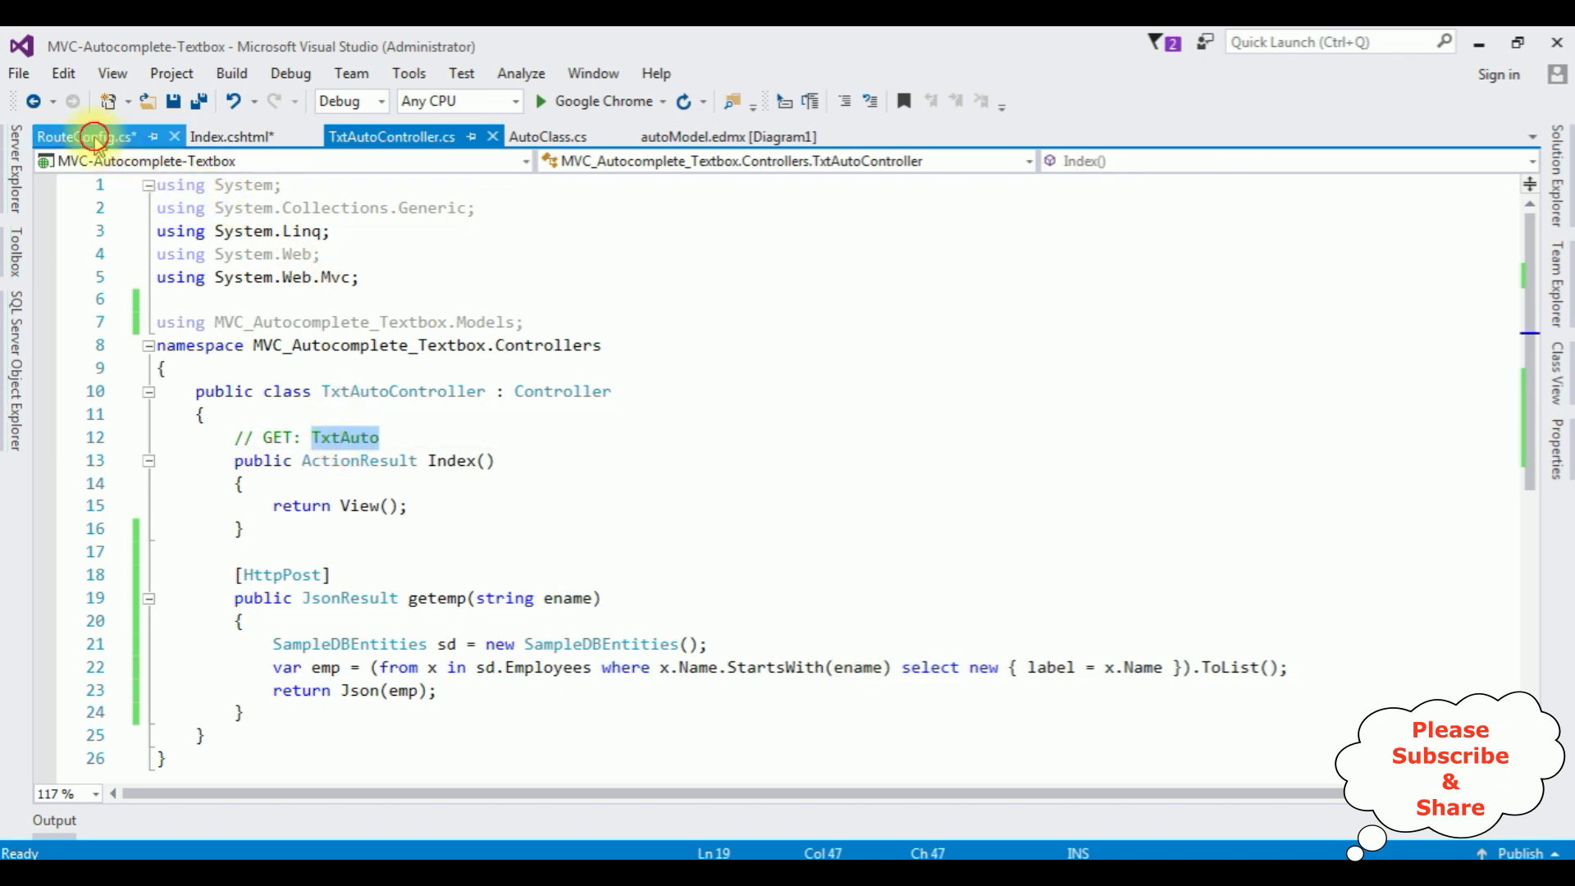
pyautogui.hotkey('ctrl', 'v')
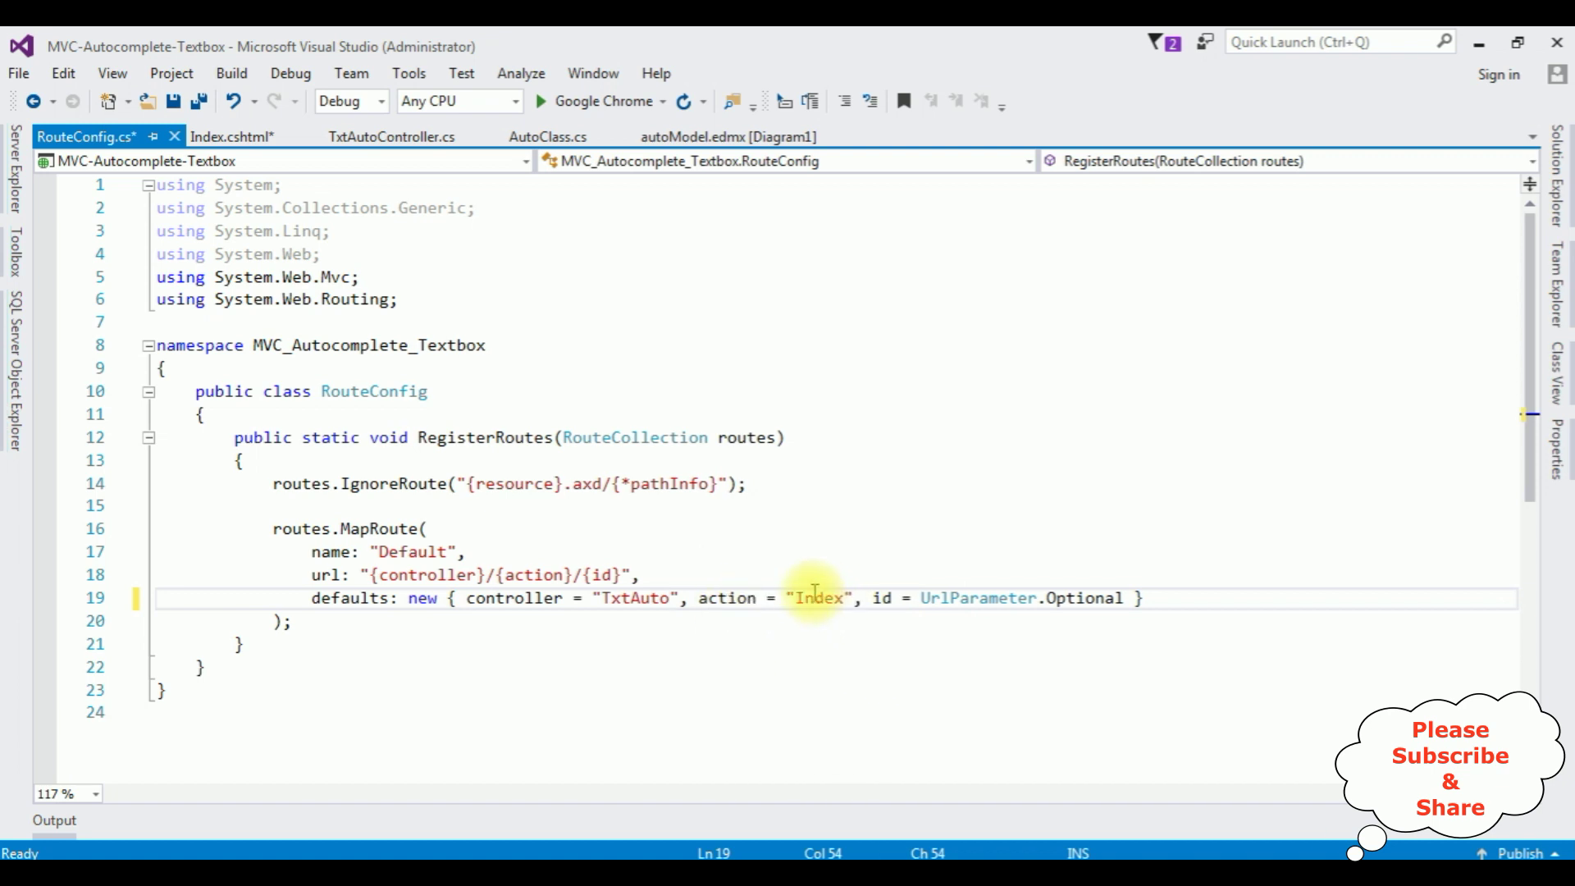
pyautogui.click(231, 137)
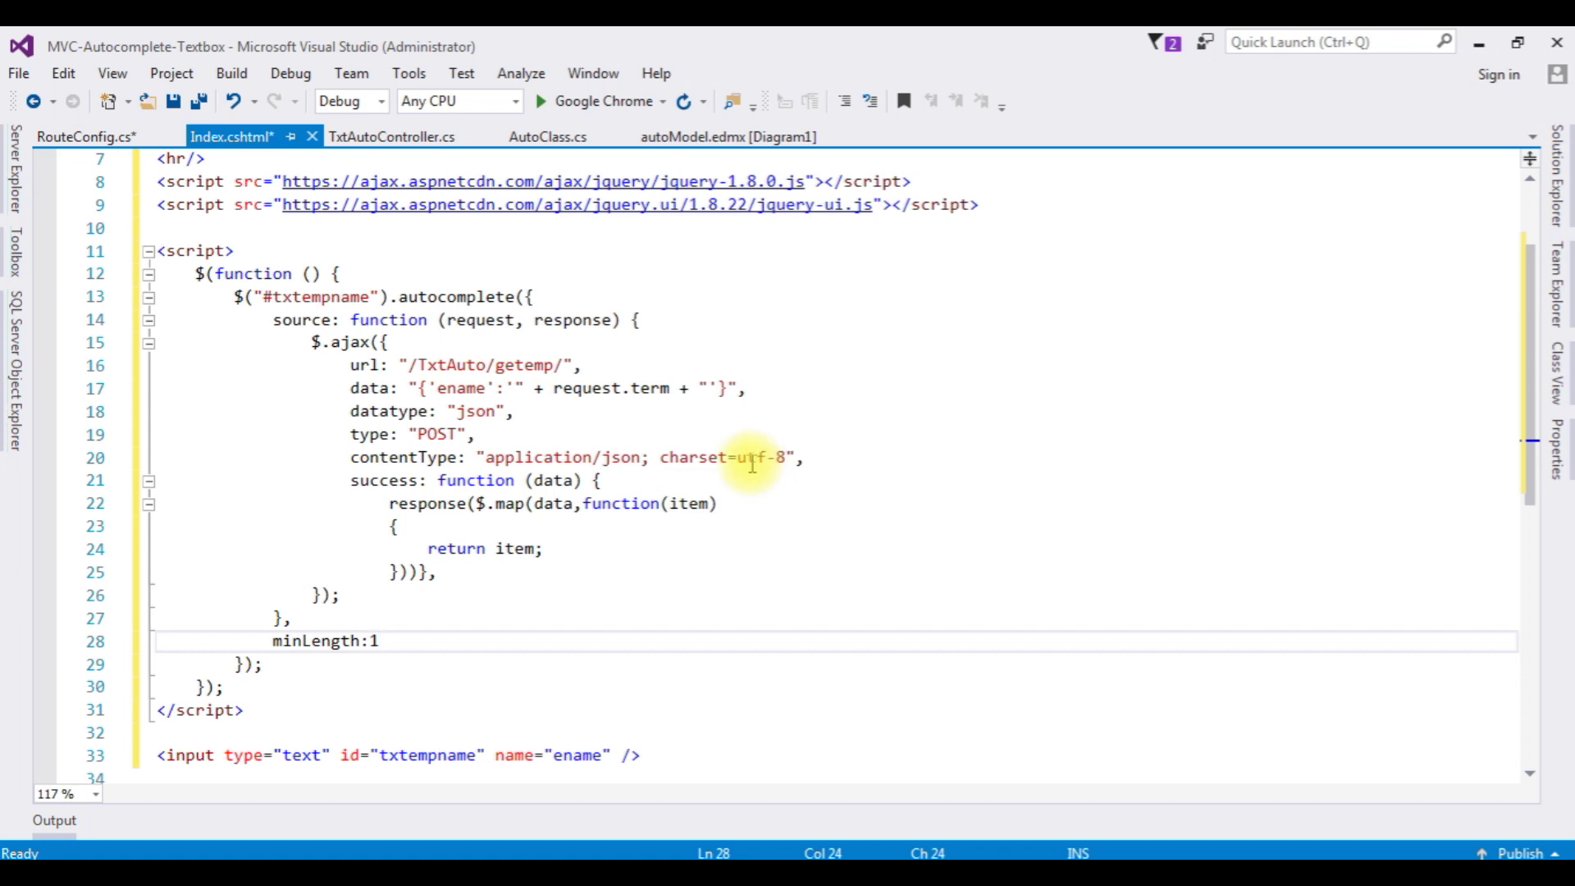
# Step: Comment out the ~/bundles/jquery Scripts.Render line on line 40 of _Layout.cshtml
pyautogui.click(1556, 203)
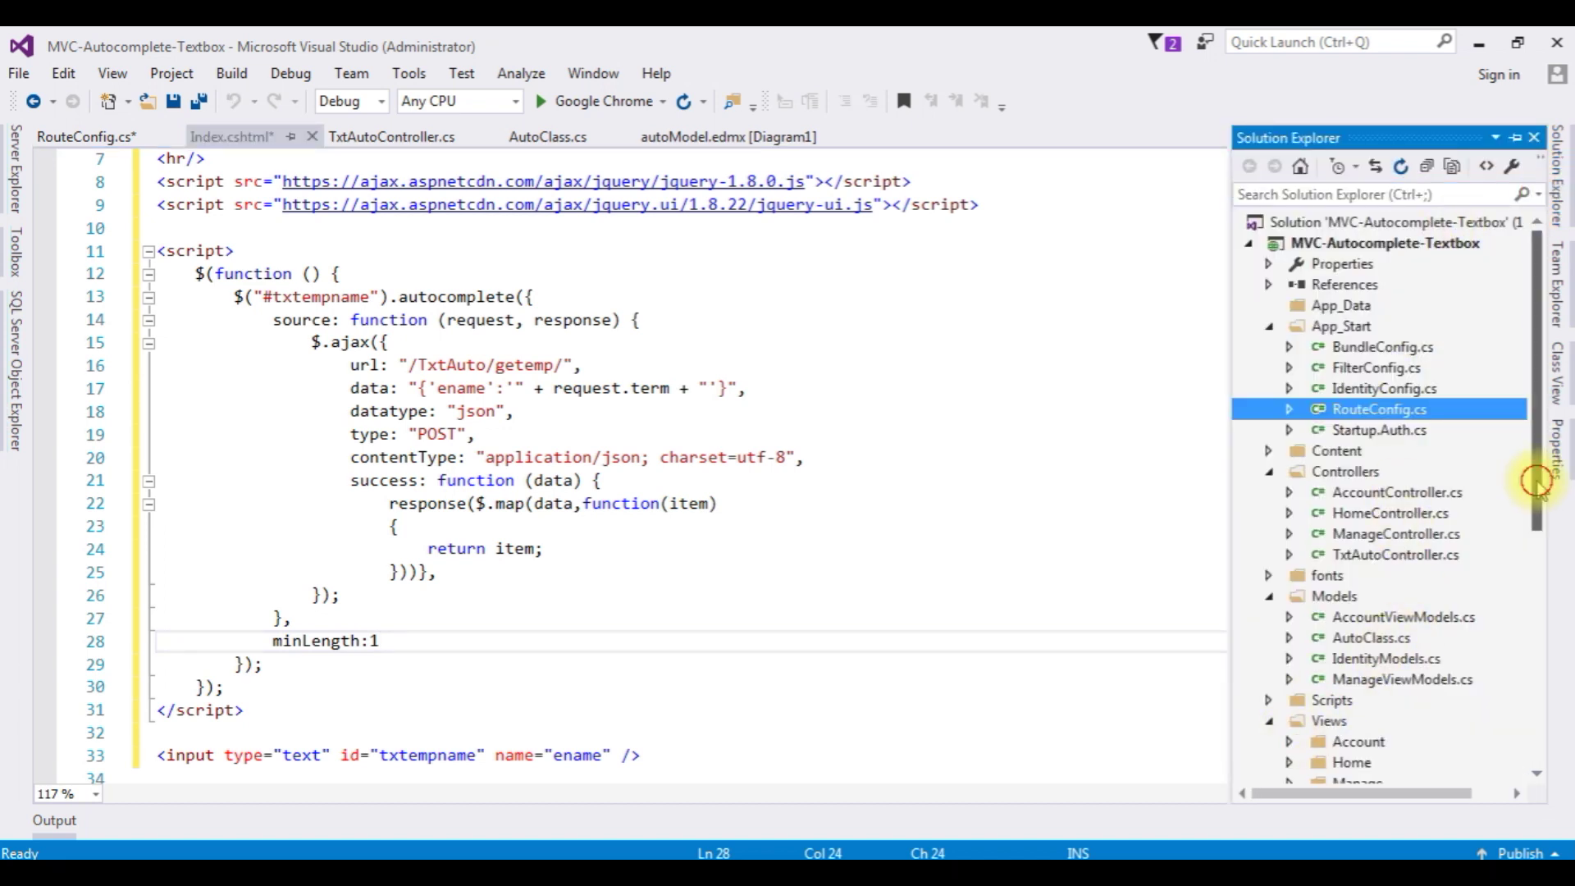
pyautogui.moveTo(1536, 486); pyautogui.dragTo(1535, 615)
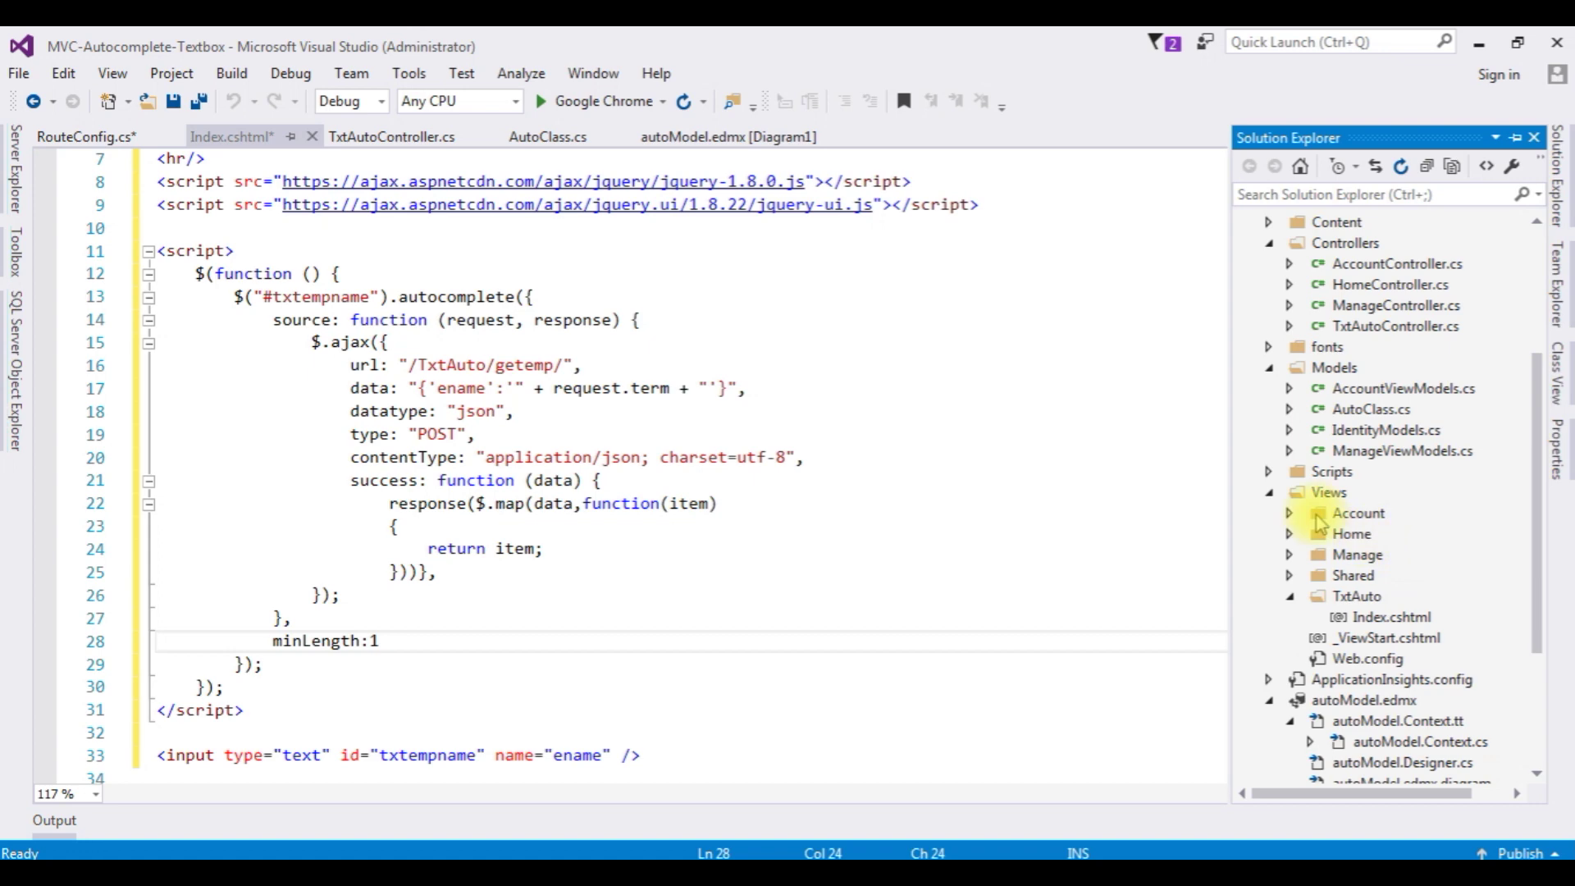
pyautogui.click(1289, 575)
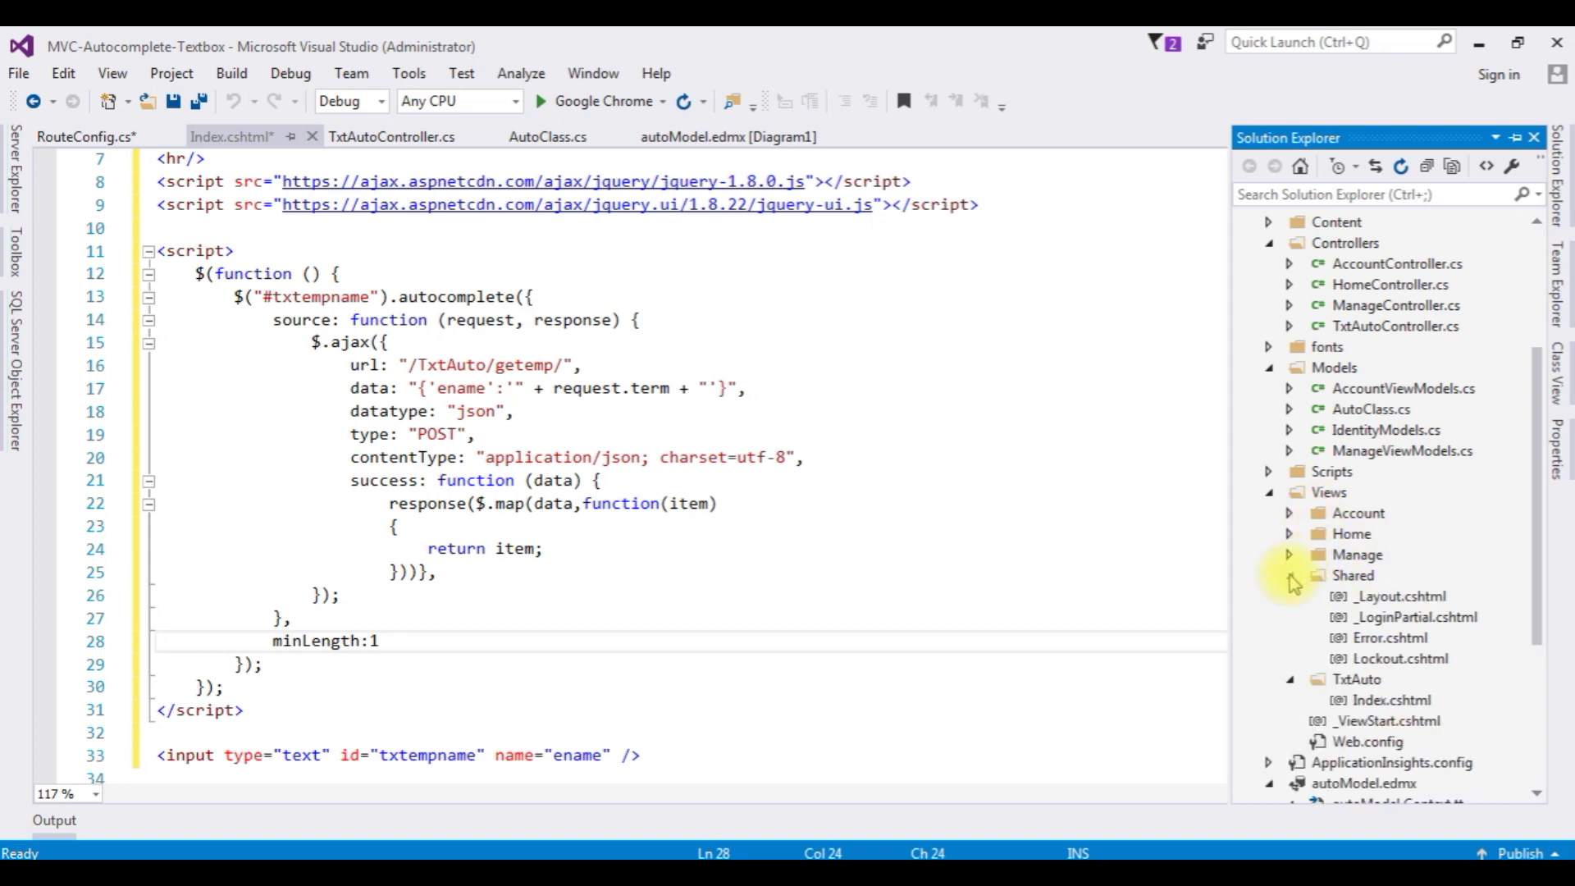
pyautogui.doubleClick(1391, 598)
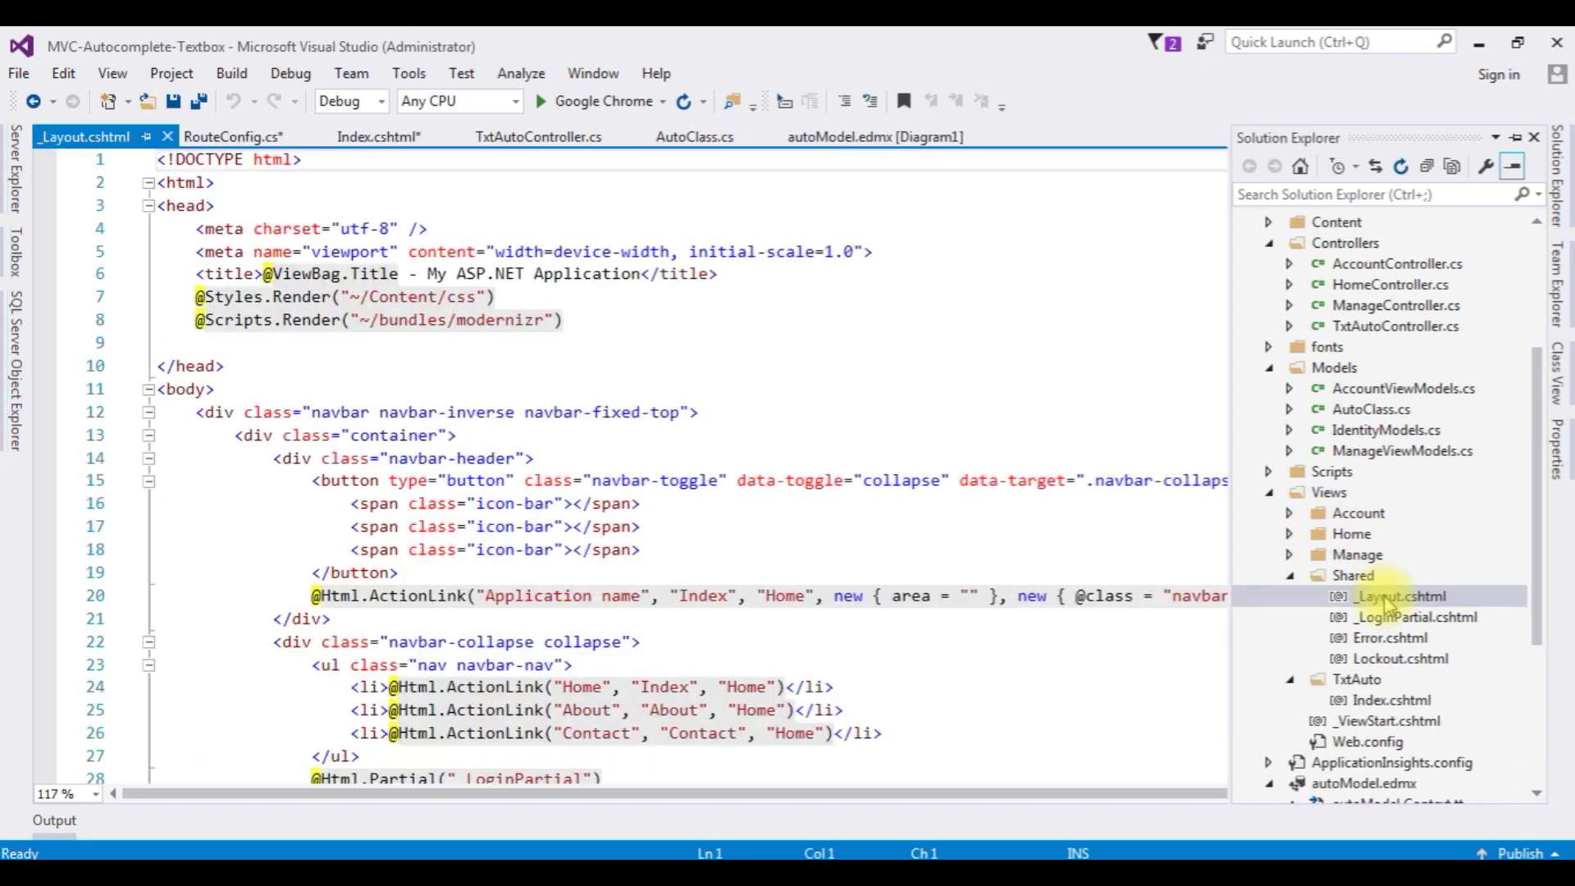
pyautogui.scroll(-4, 609, 524)
pyautogui.scroll(-4, 738, 517)
pyautogui.scroll(-2, 739, 517)
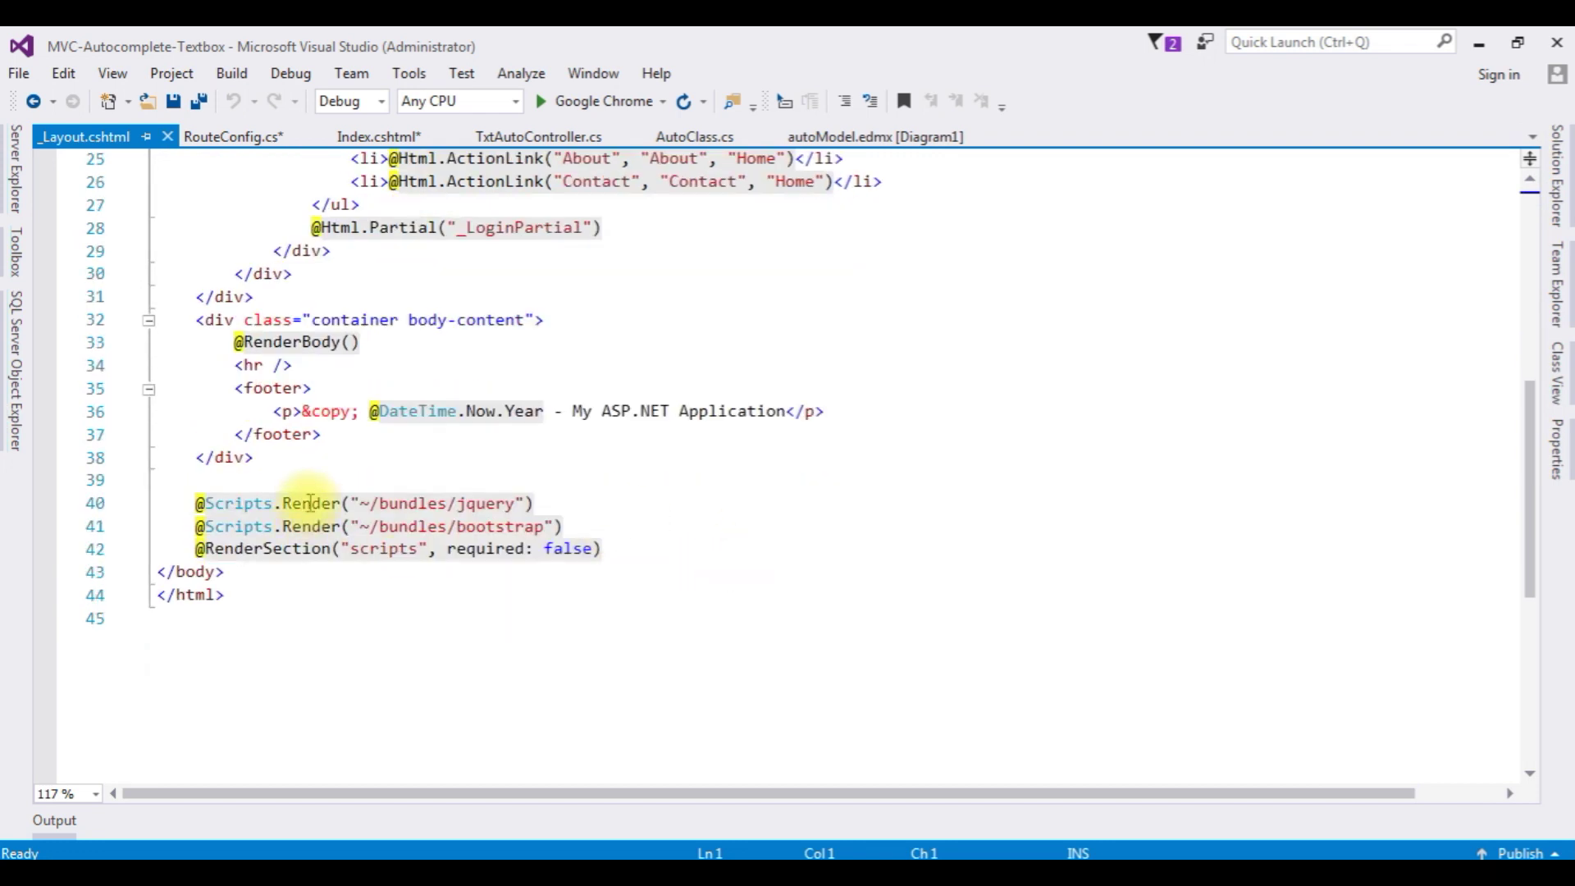
pyautogui.moveTo(462, 504)
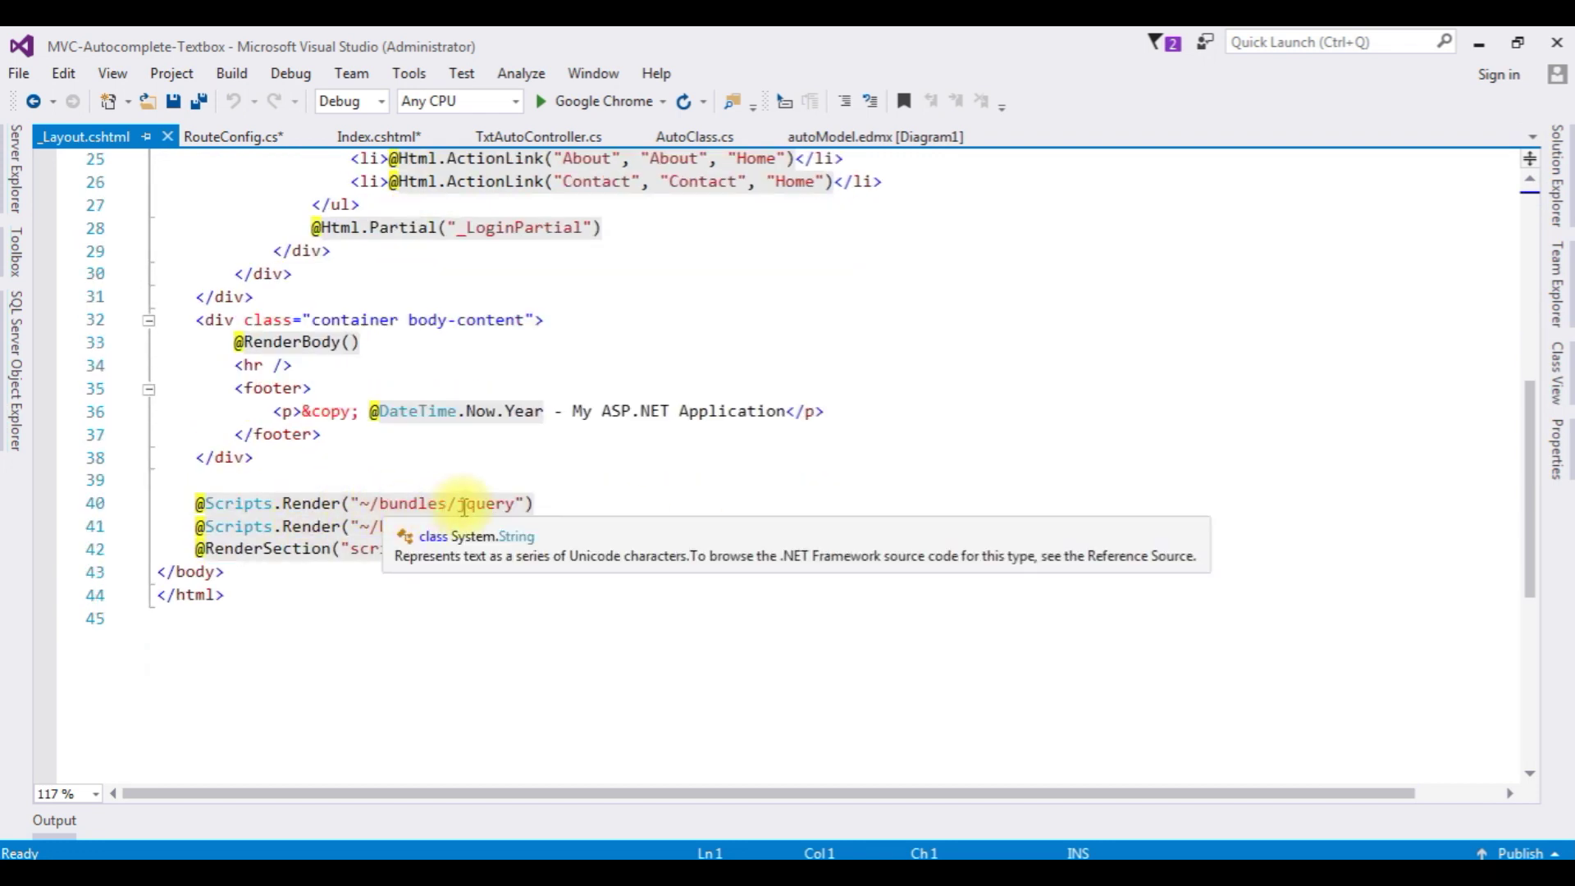
pyautogui.click(192, 502)
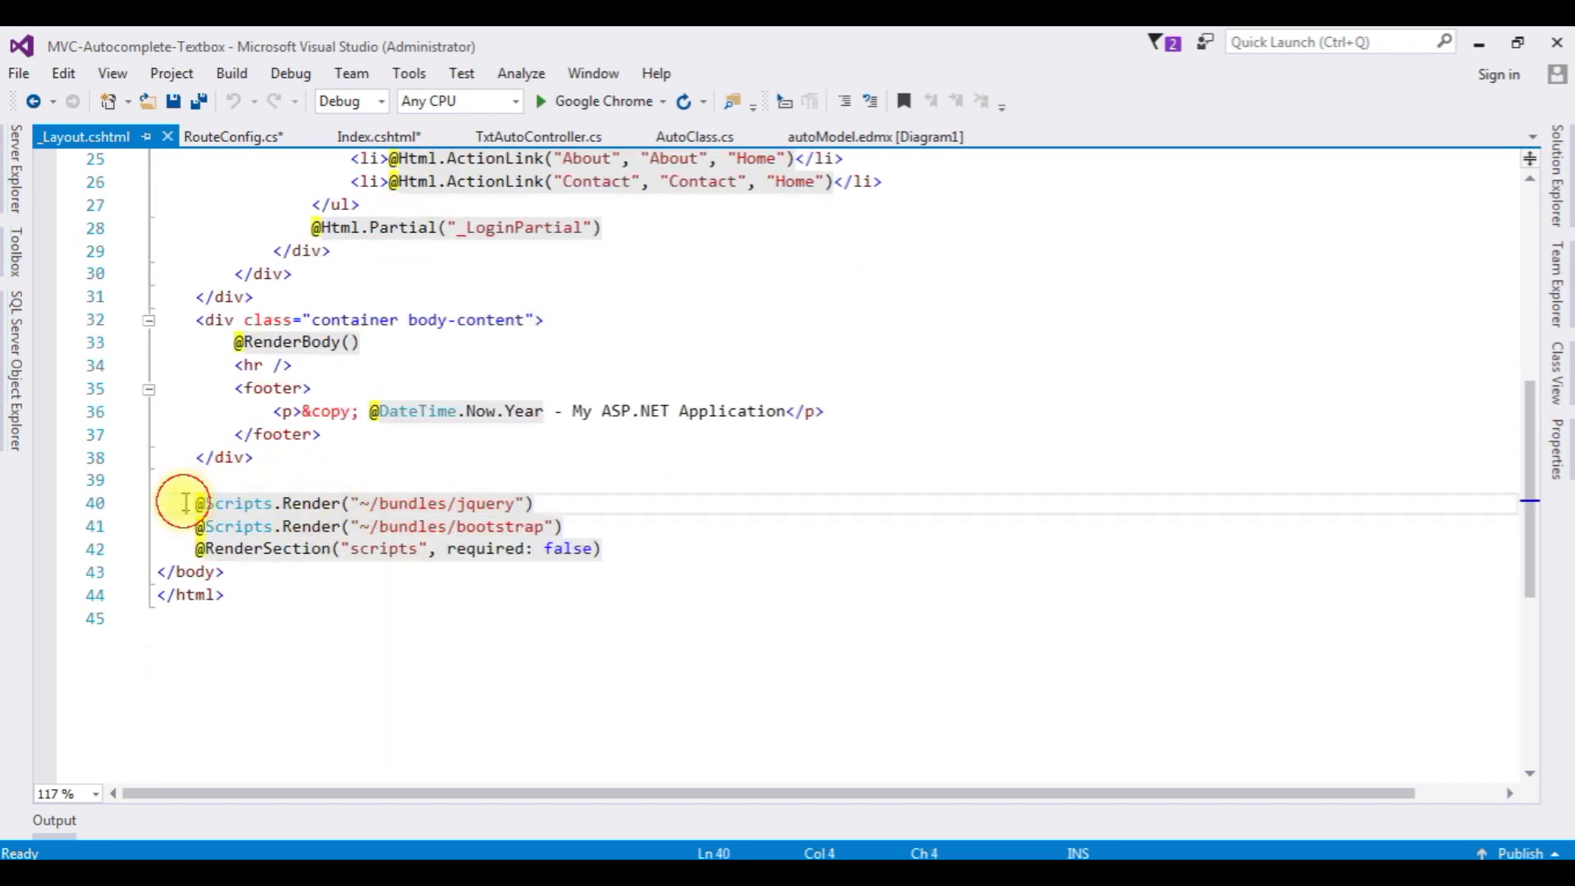
pyautogui.keyDown('shift'); pyautogui.click(546, 502); pyautogui.keyUp('shift')
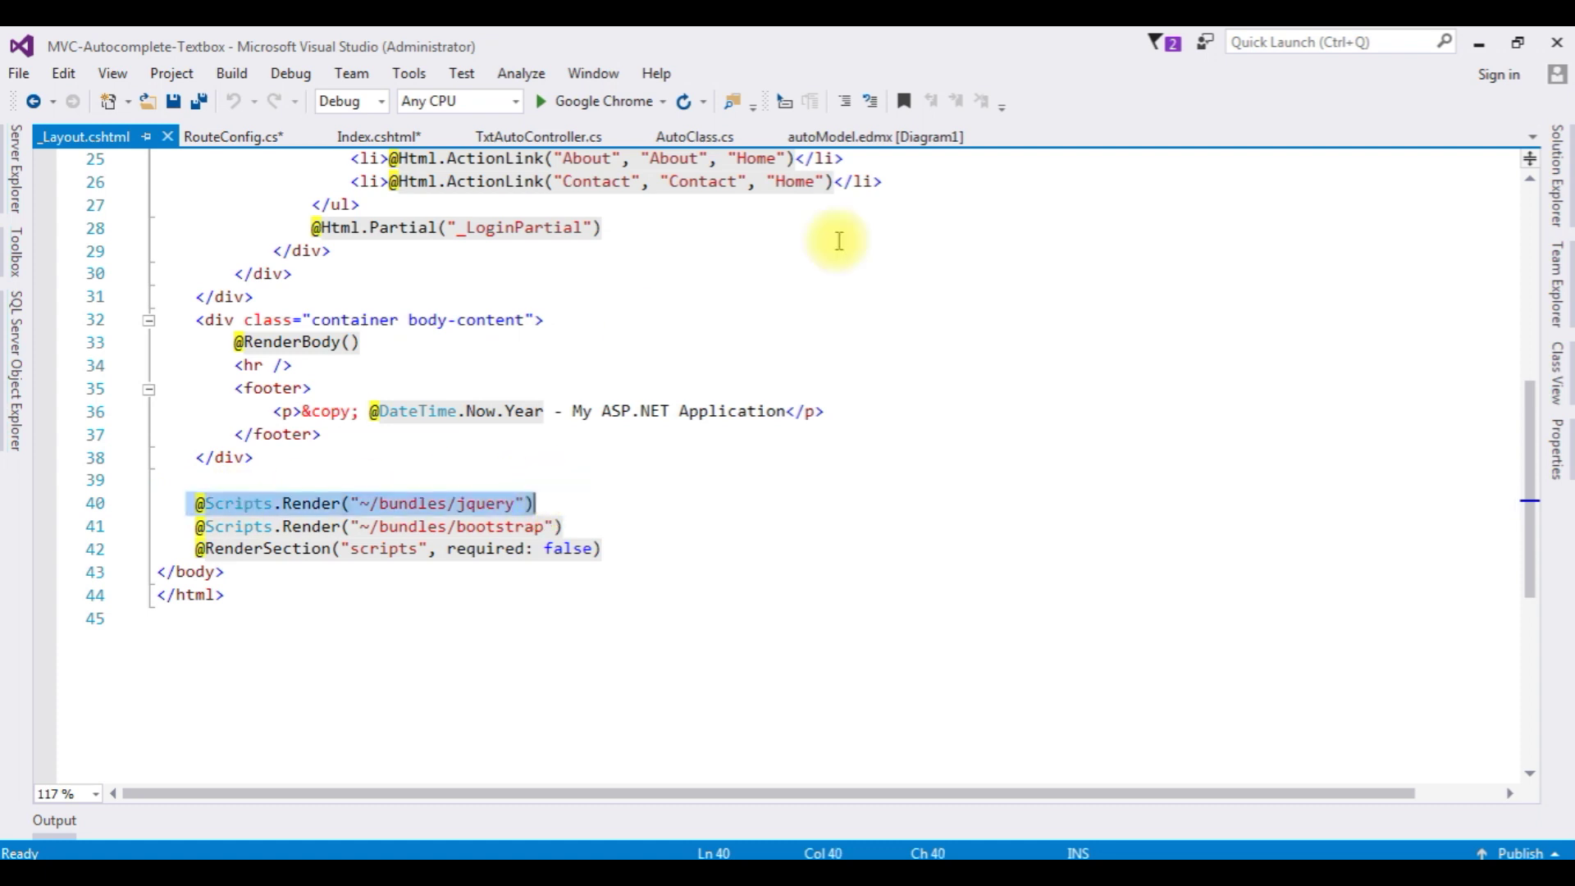
pyautogui.click(850, 103)
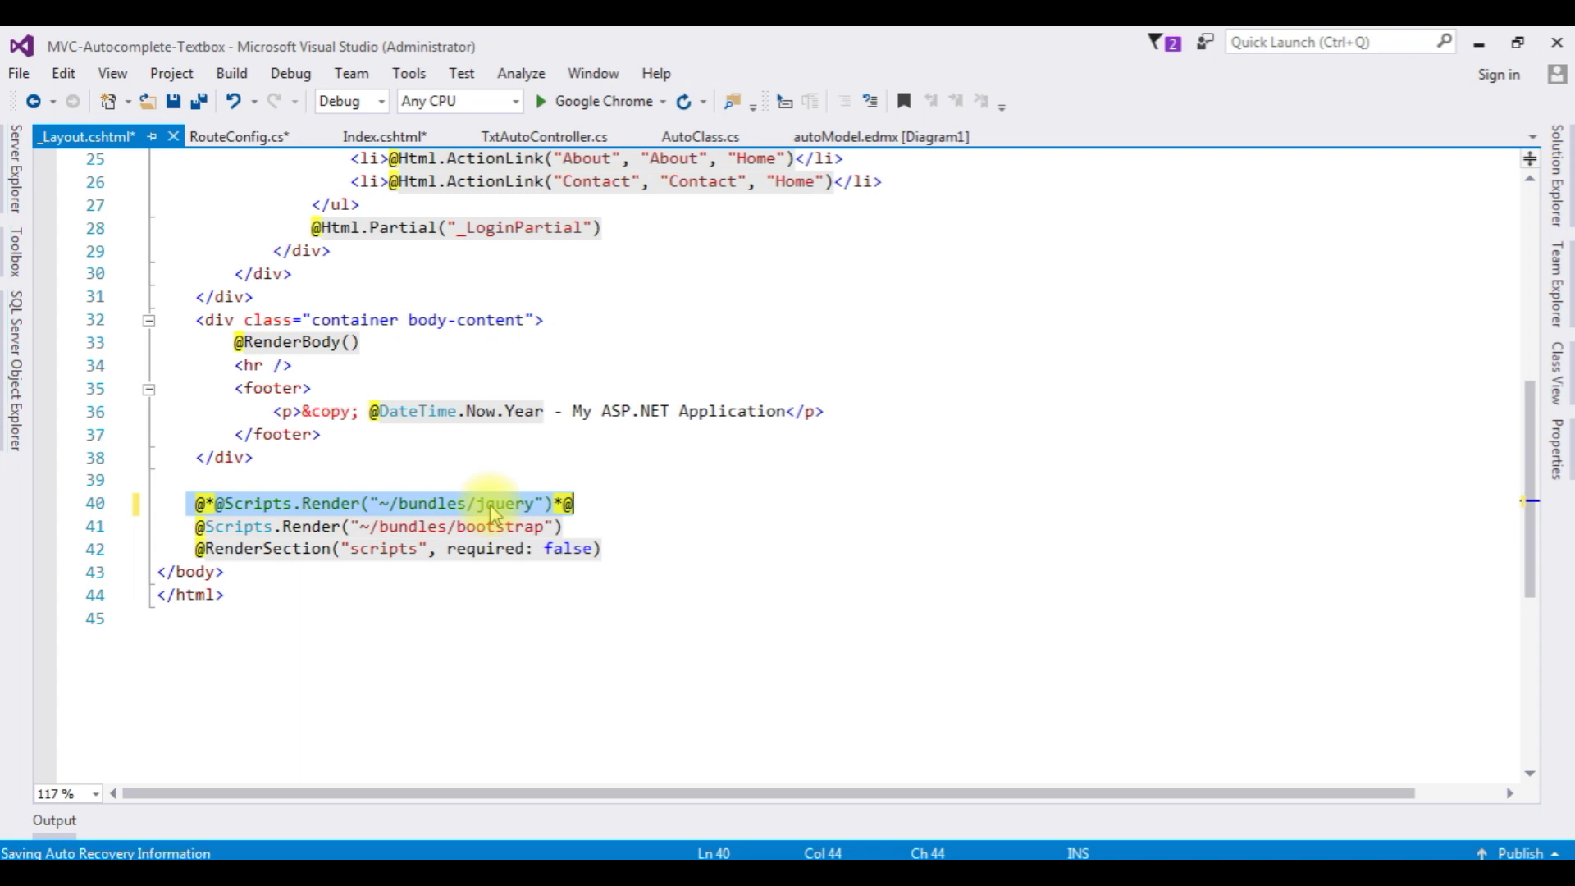
pyautogui.click(365, 137)
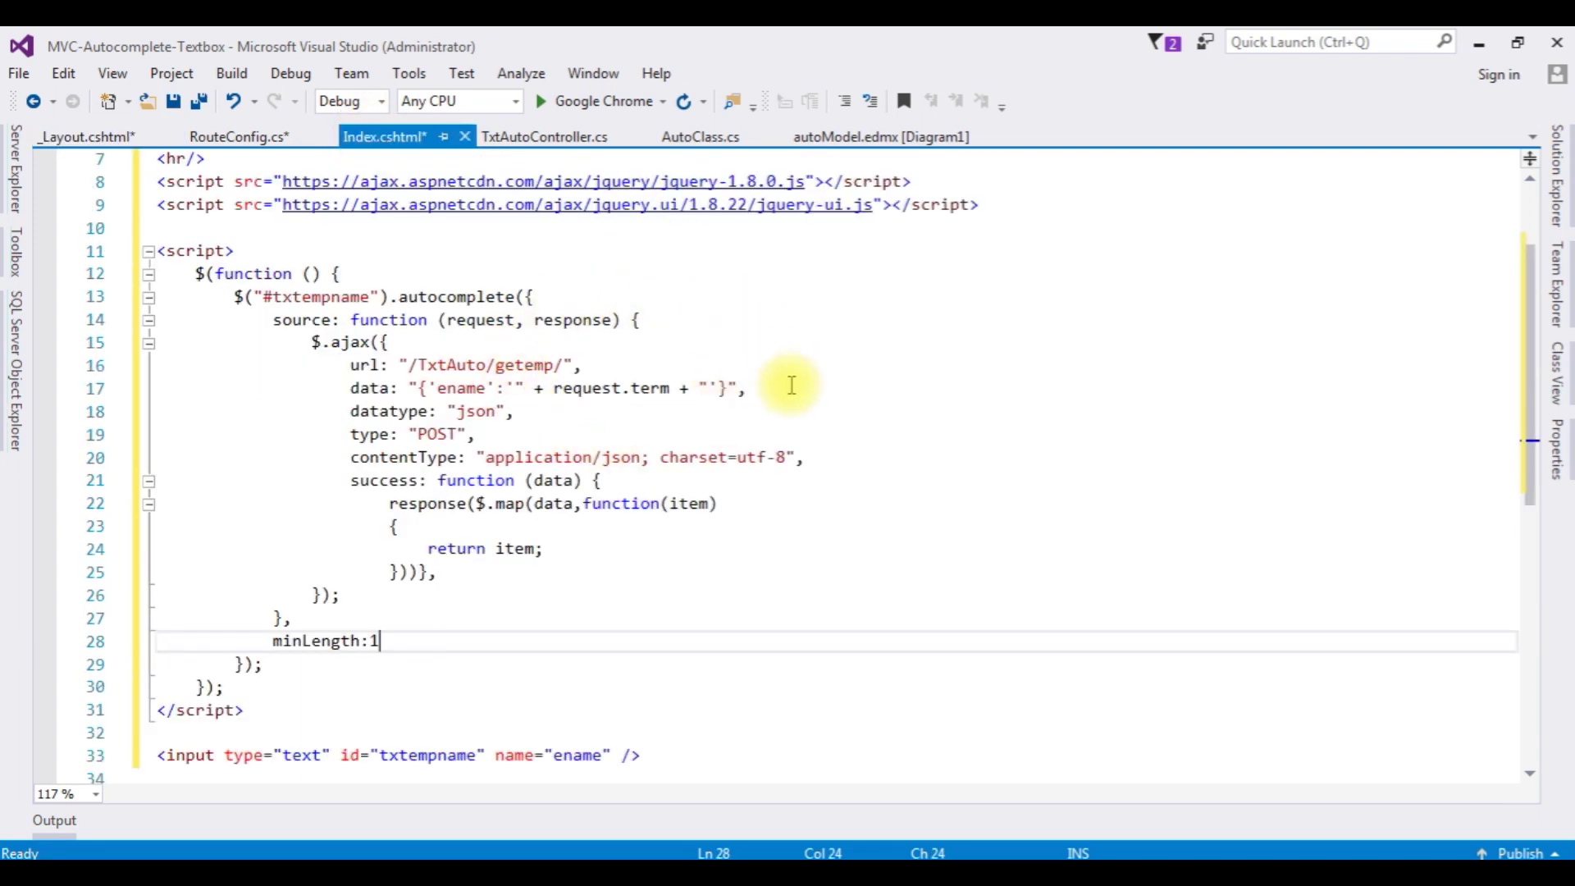
# Step: Run the app in Chrome and enter c in the textbox, showing charan and chaitrika
pyautogui.click(599, 101)
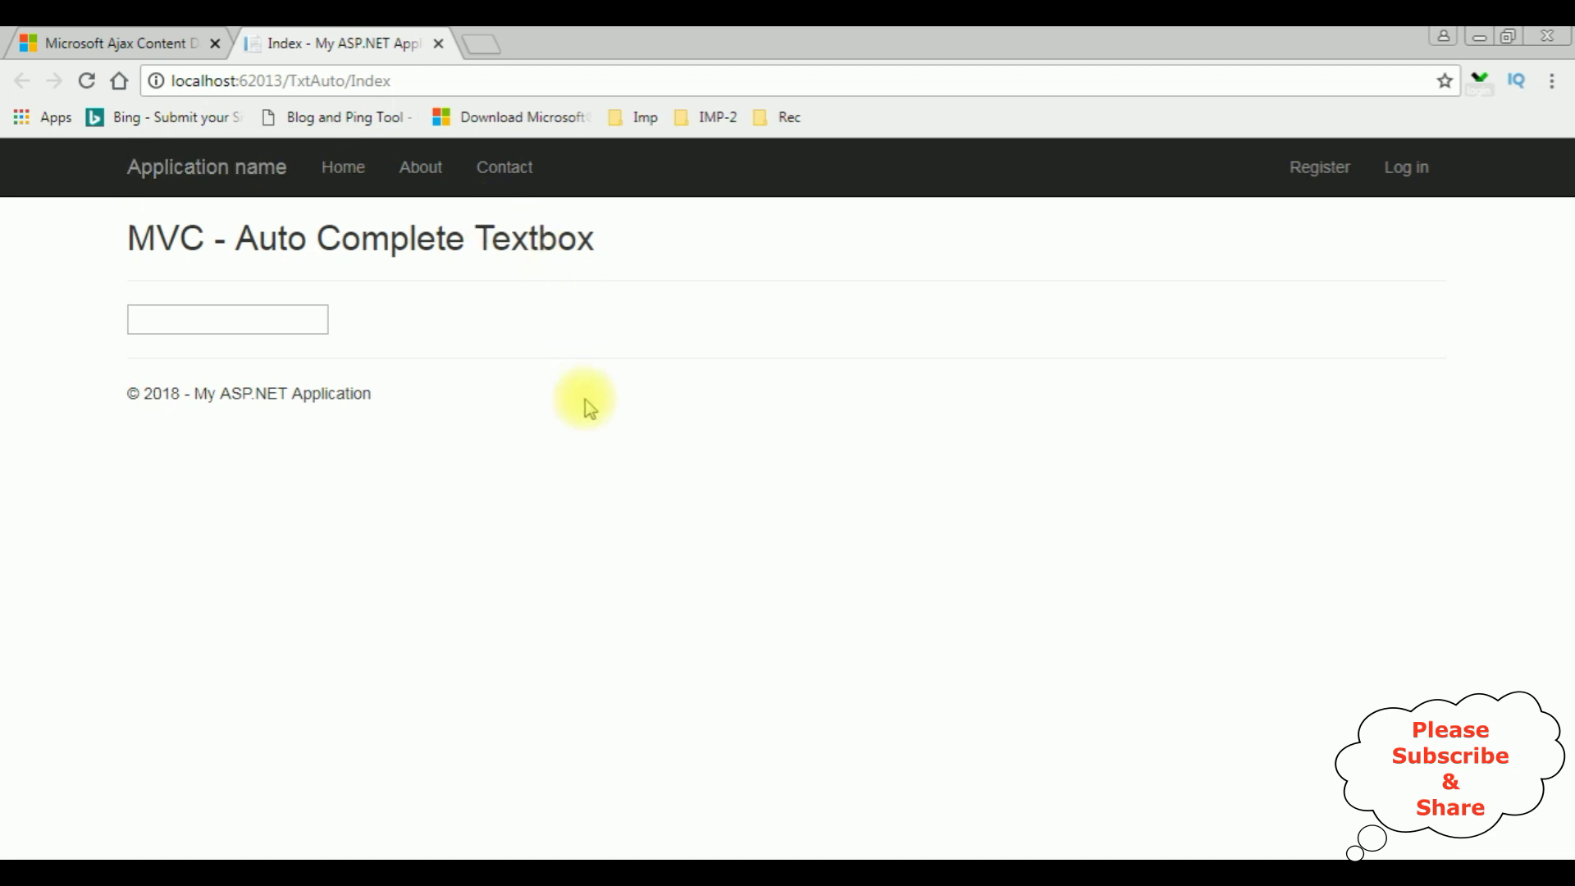
pyautogui.click(160, 320)
pyautogui.write('c')
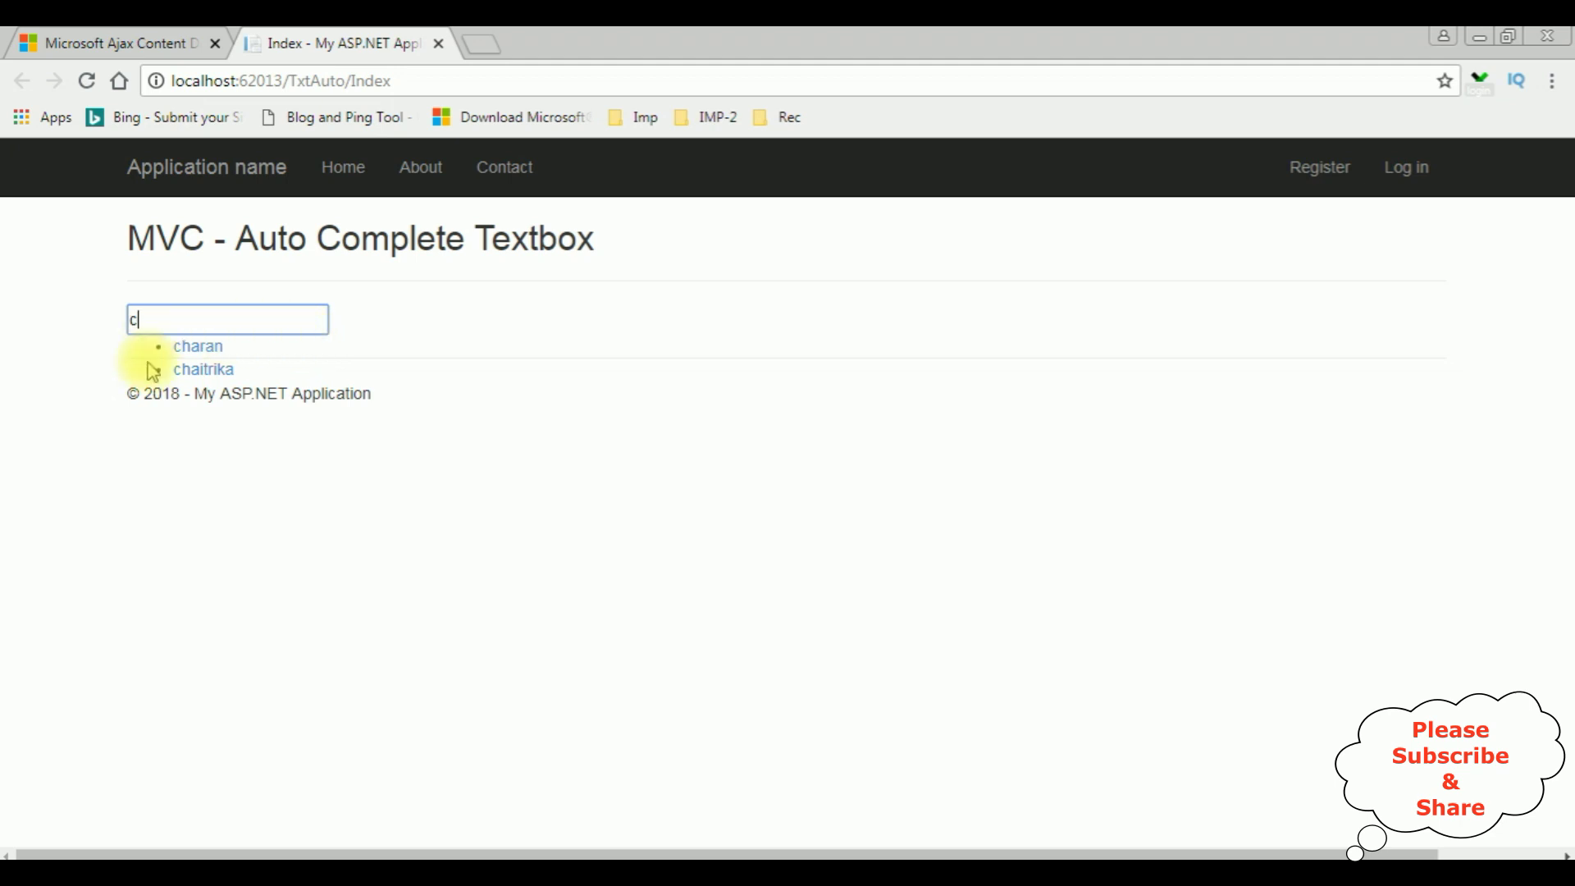
pyautogui.click(133, 47)
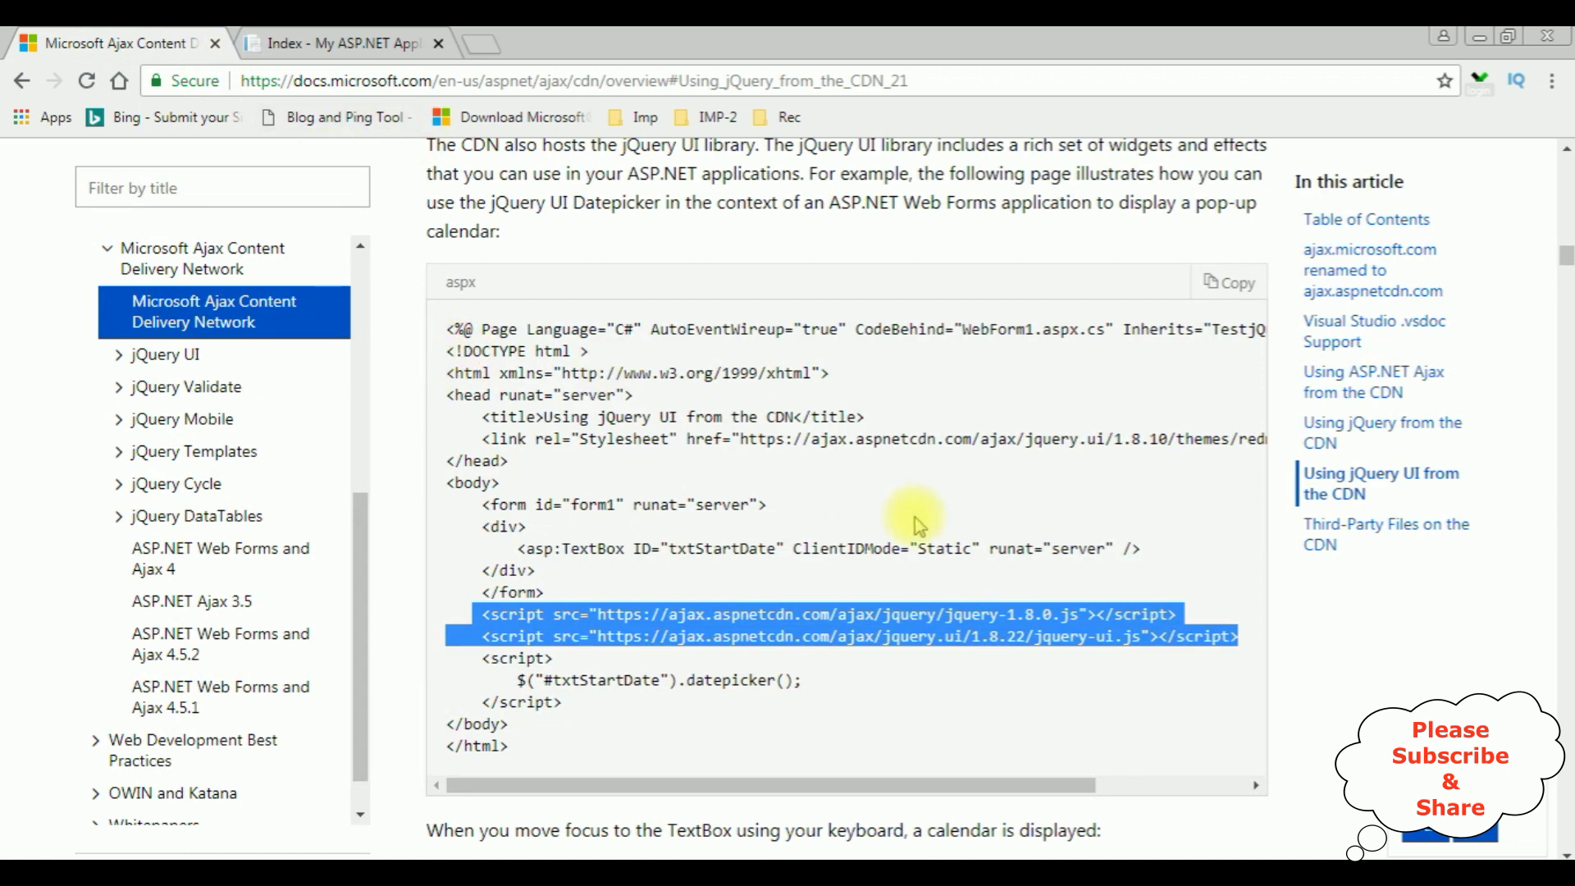
# Step: Copy the sample's redmond jquery-ui.css stylesheet link line, then stop debugging in Visual Studio
pyautogui.click(483, 438)
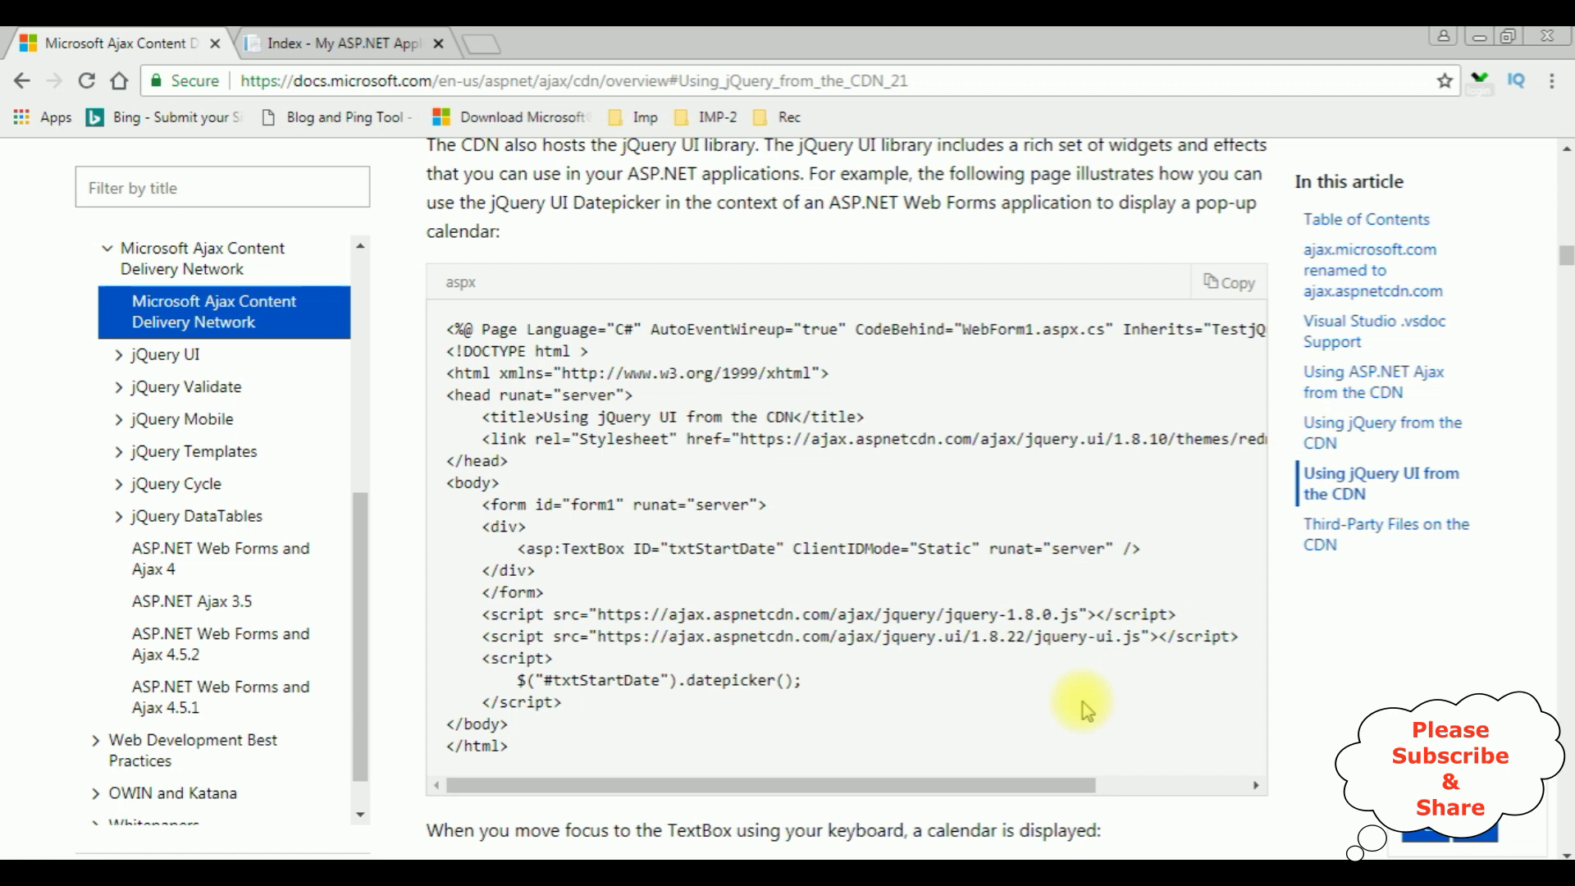
pyautogui.moveTo(1053, 788); pyautogui.dragTo(1250, 788)
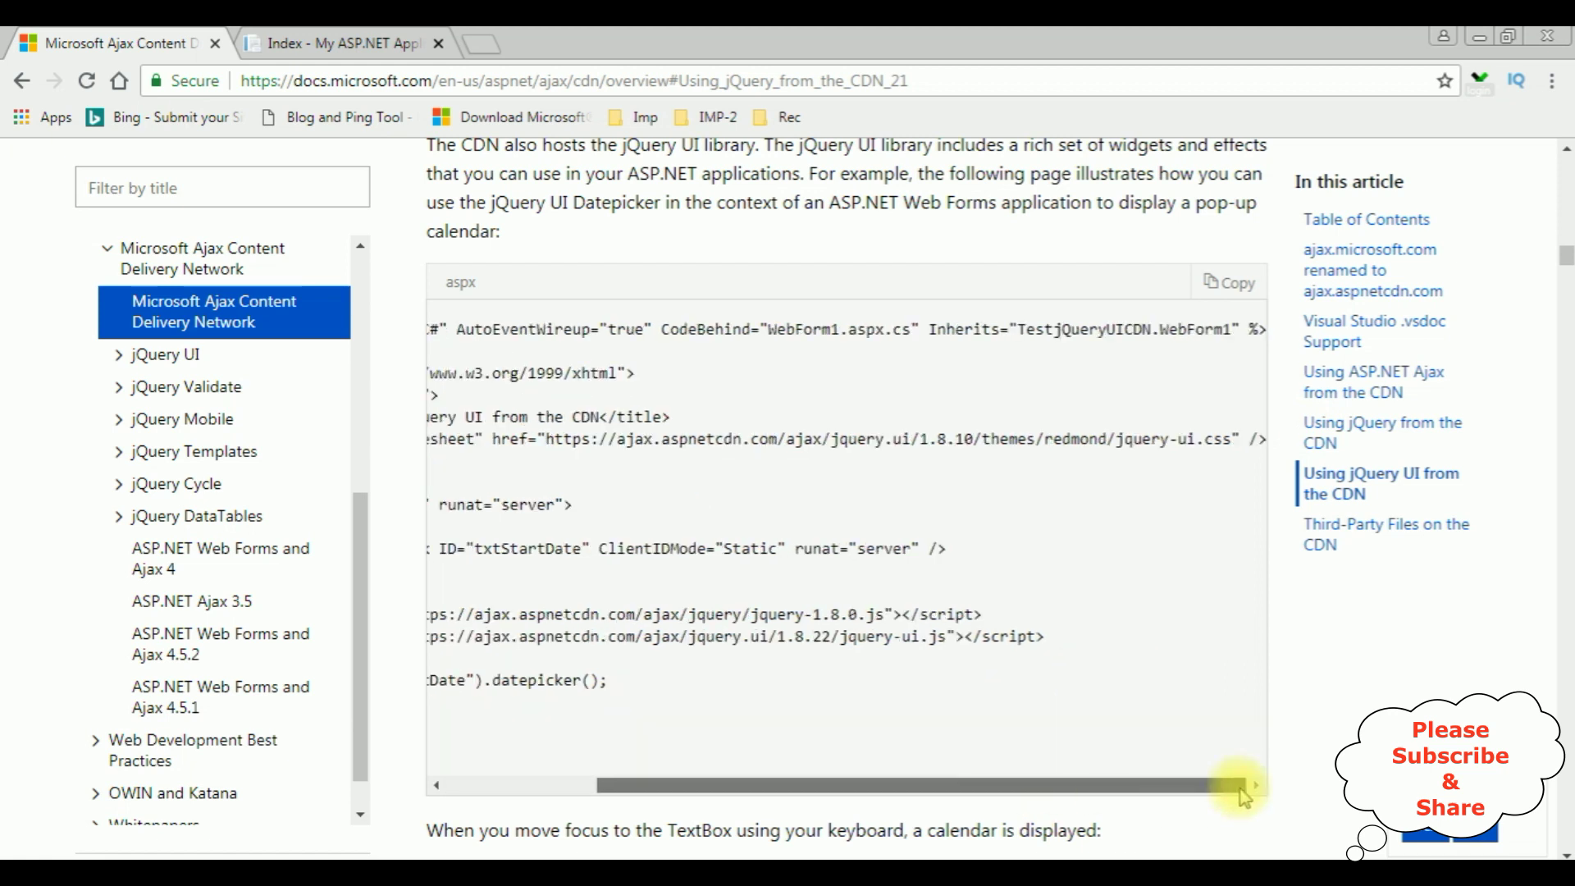
pyautogui.keyDown('shift'); pyautogui.click(1267, 440); pyautogui.keyUp('shift')
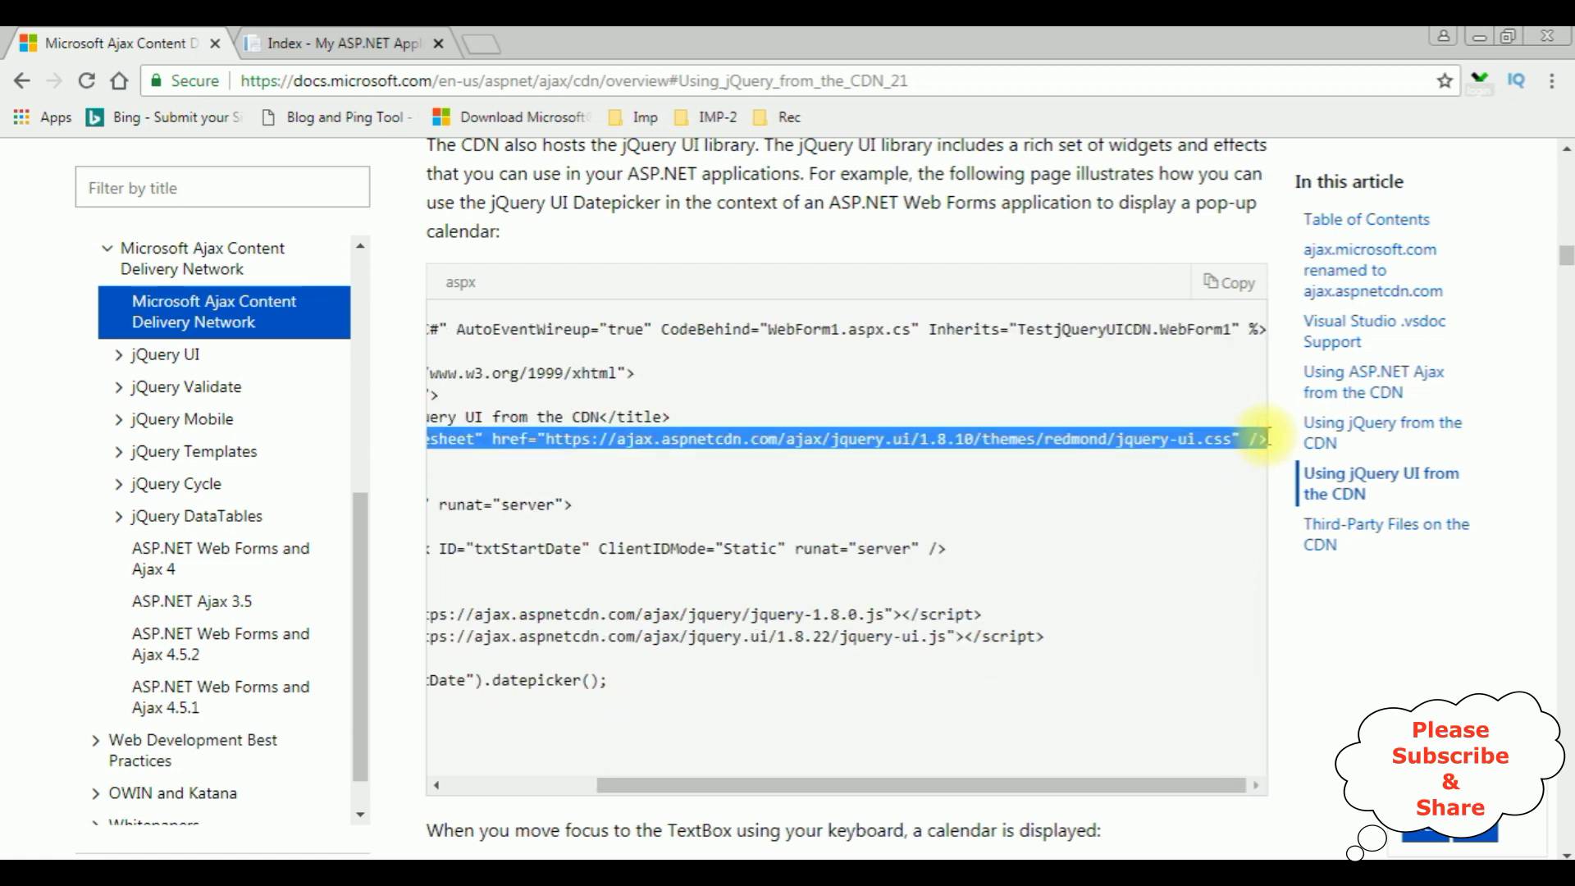
pyautogui.hotkey('ctrl', 'c')
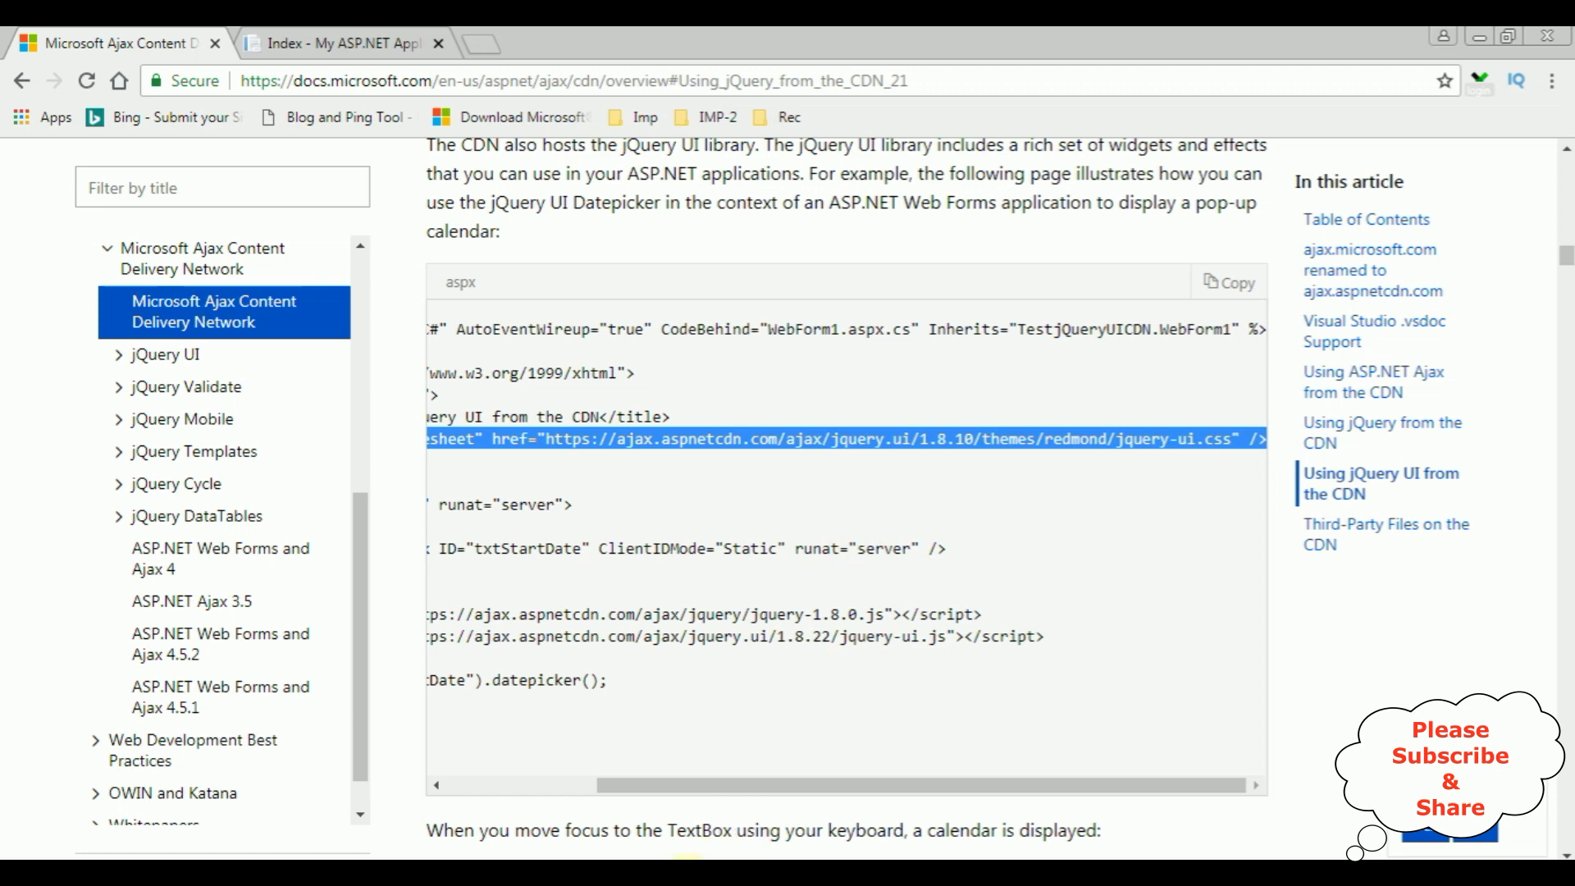
pyautogui.hotkey('alt', 'Tab')
pyautogui.click(767, 101)
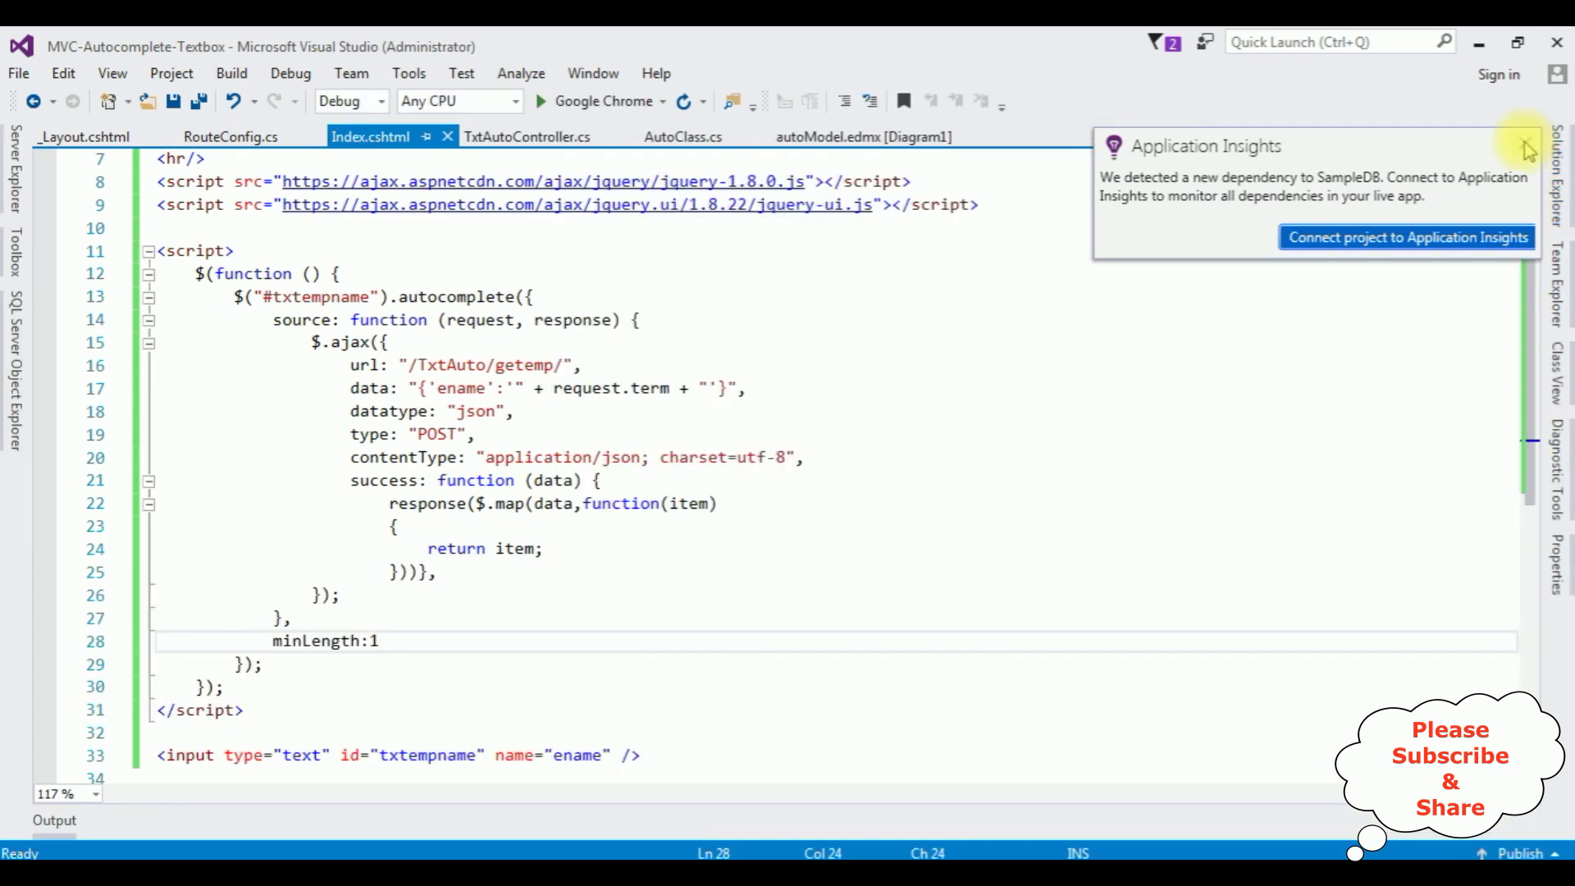
# Step: Paste the redmond stylesheet link onto line 10 of Index.cshtml and refresh the browser
pyautogui.click(1531, 137)
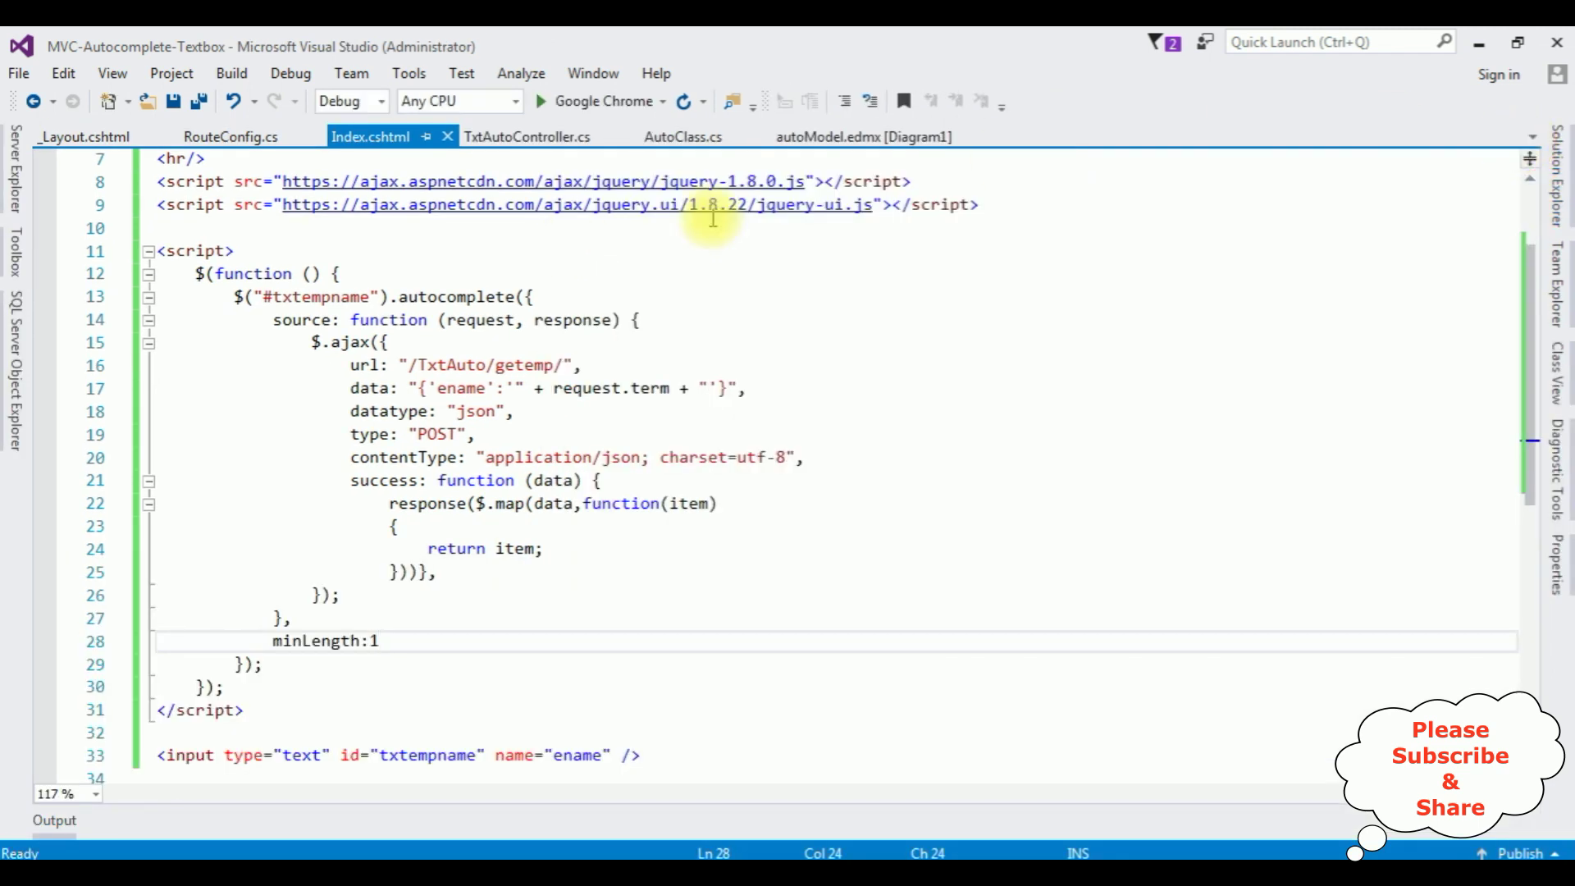
pyautogui.click(165, 228)
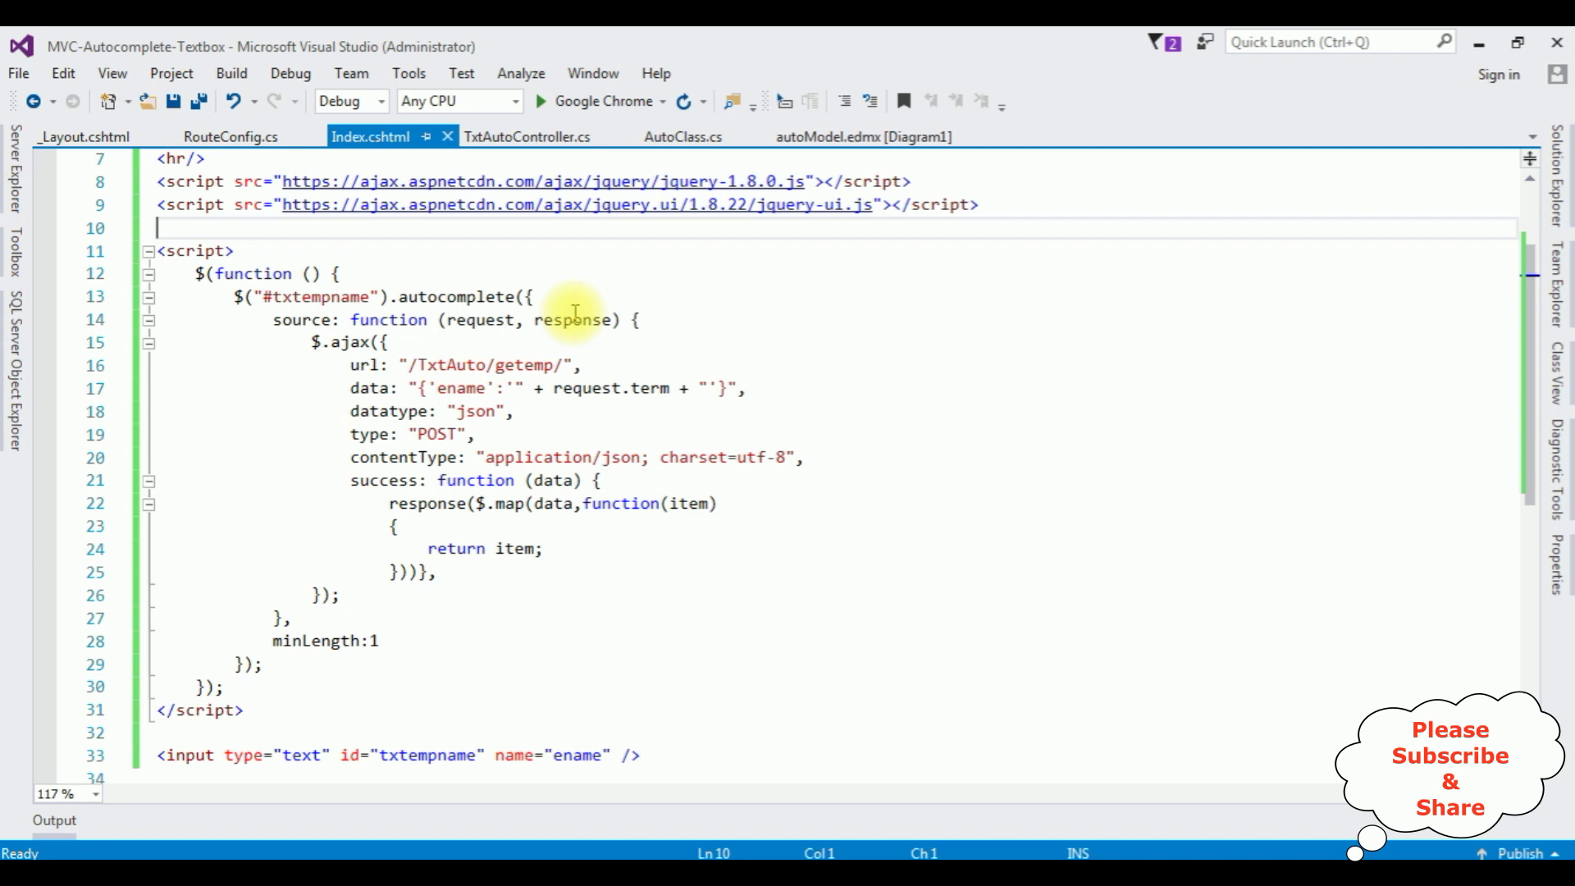
pyautogui.hotkey('ctrl', 'v')
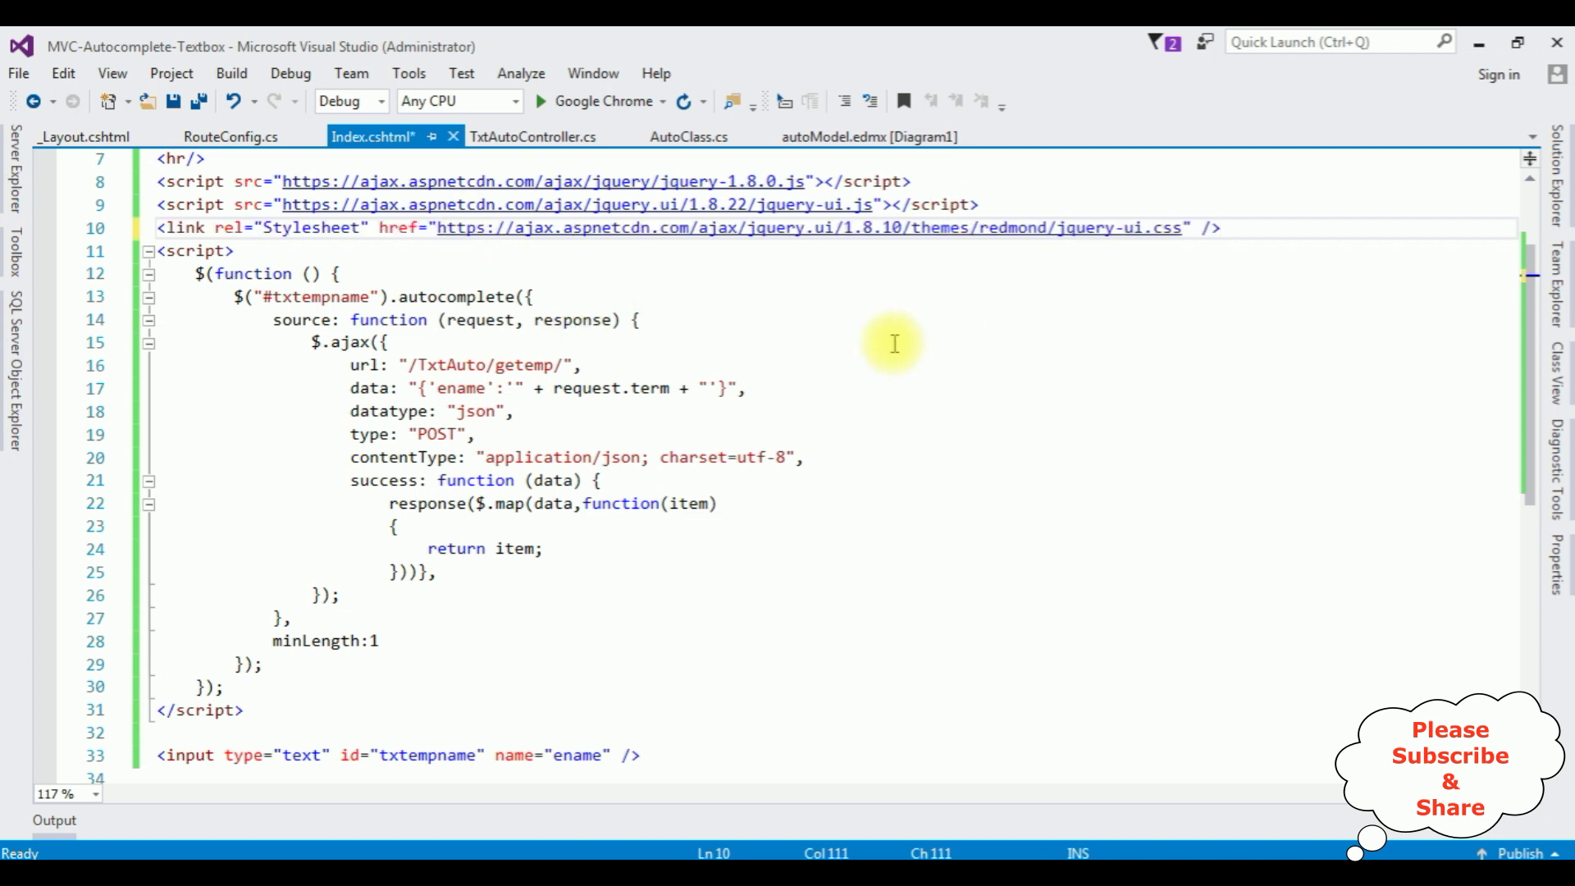
pyautogui.click(685, 102)
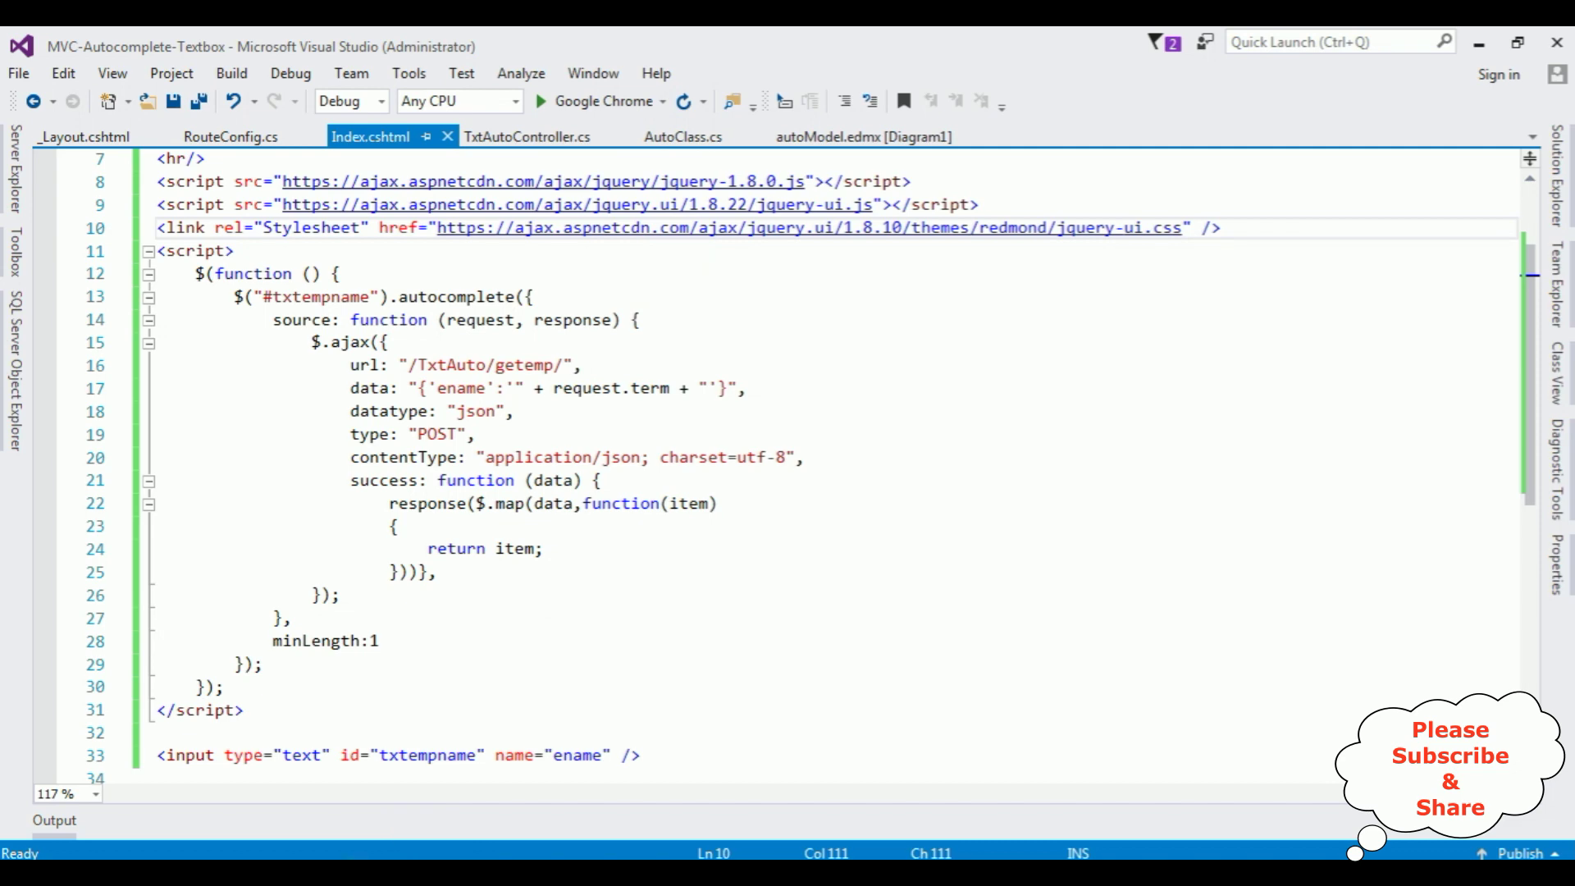
pyautogui.hotkey('alt', 'Tab')
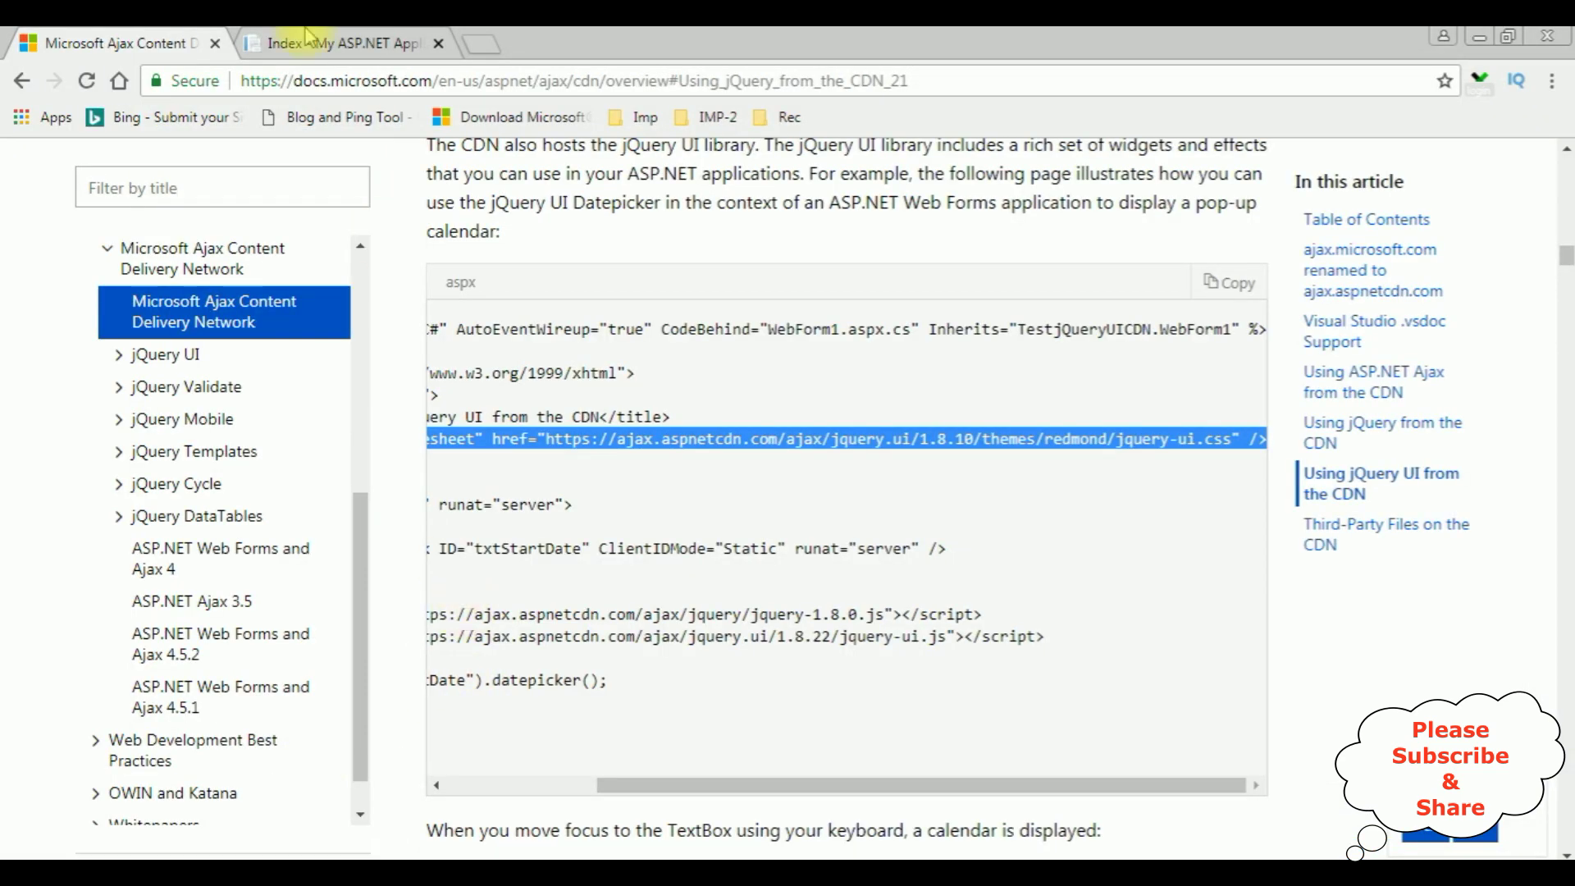
# Step: Enter c in the running app's textbox to see styled suggestions charan and chaitrika
pyautogui.click(292, 42)
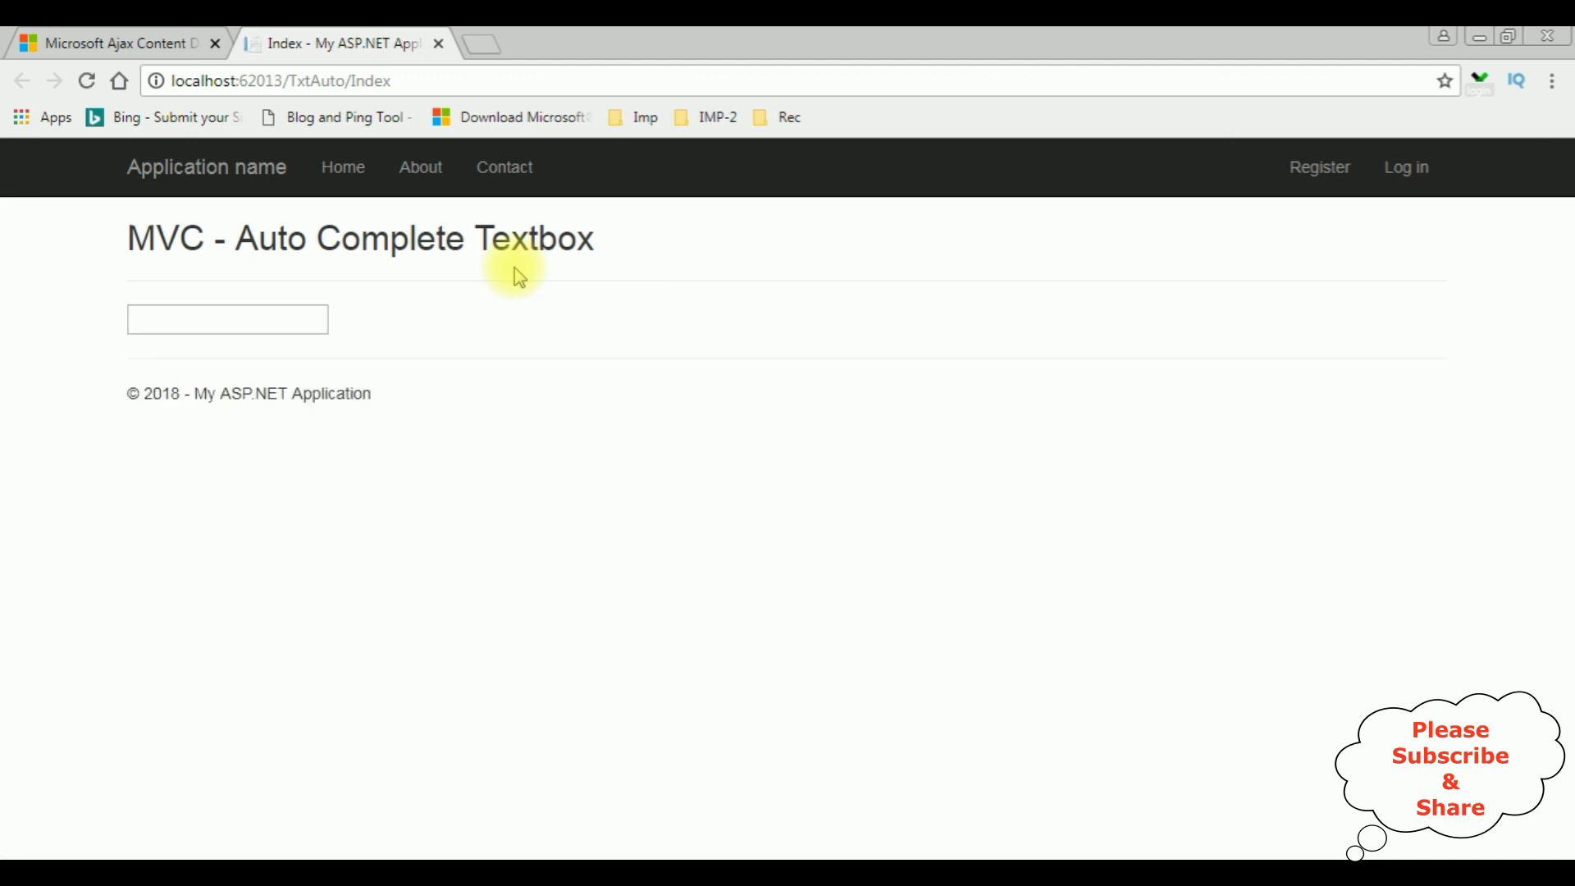
pyautogui.click(158, 322)
pyautogui.write('c')
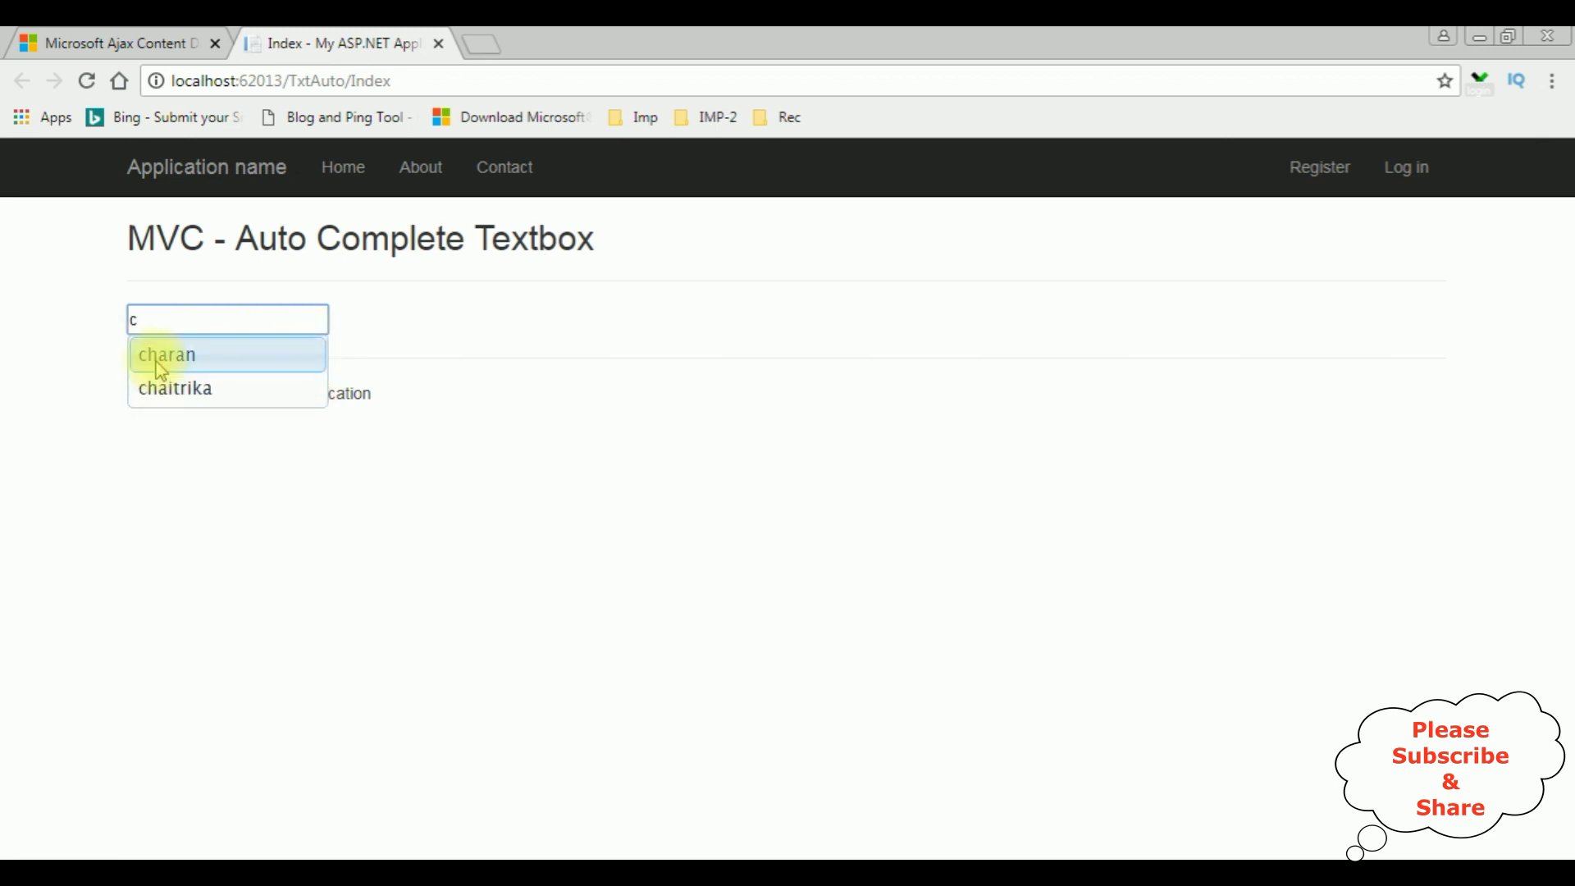
pyautogui.click(116, 43)
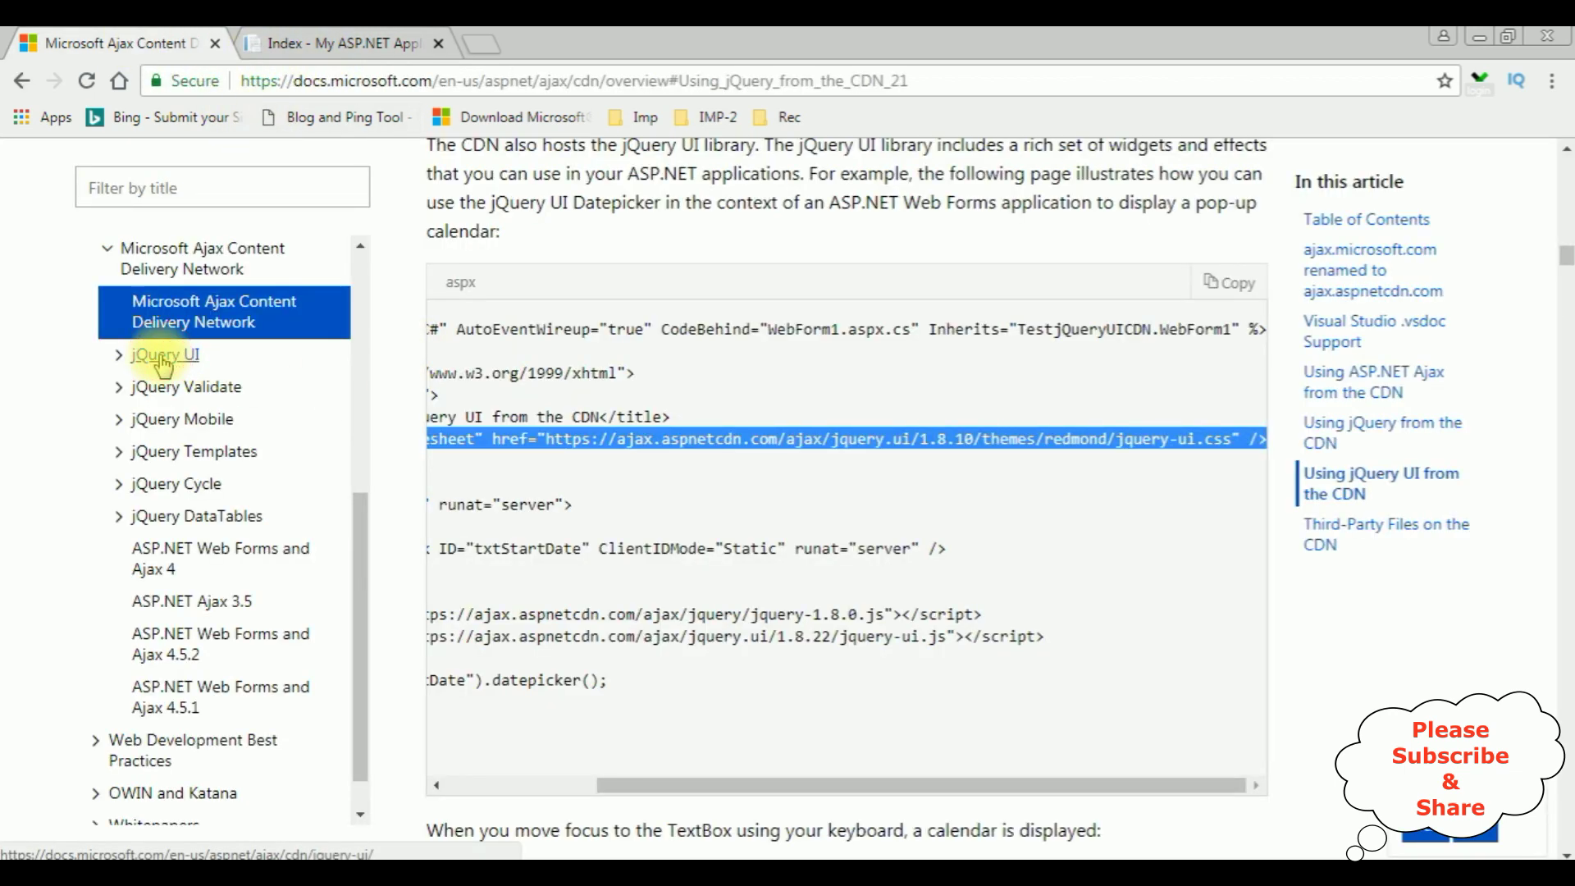
# Step: Open the jQuery UI 1.10.4 themes page in the Microsoft Ajax CDN docs
pyautogui.click(164, 355)
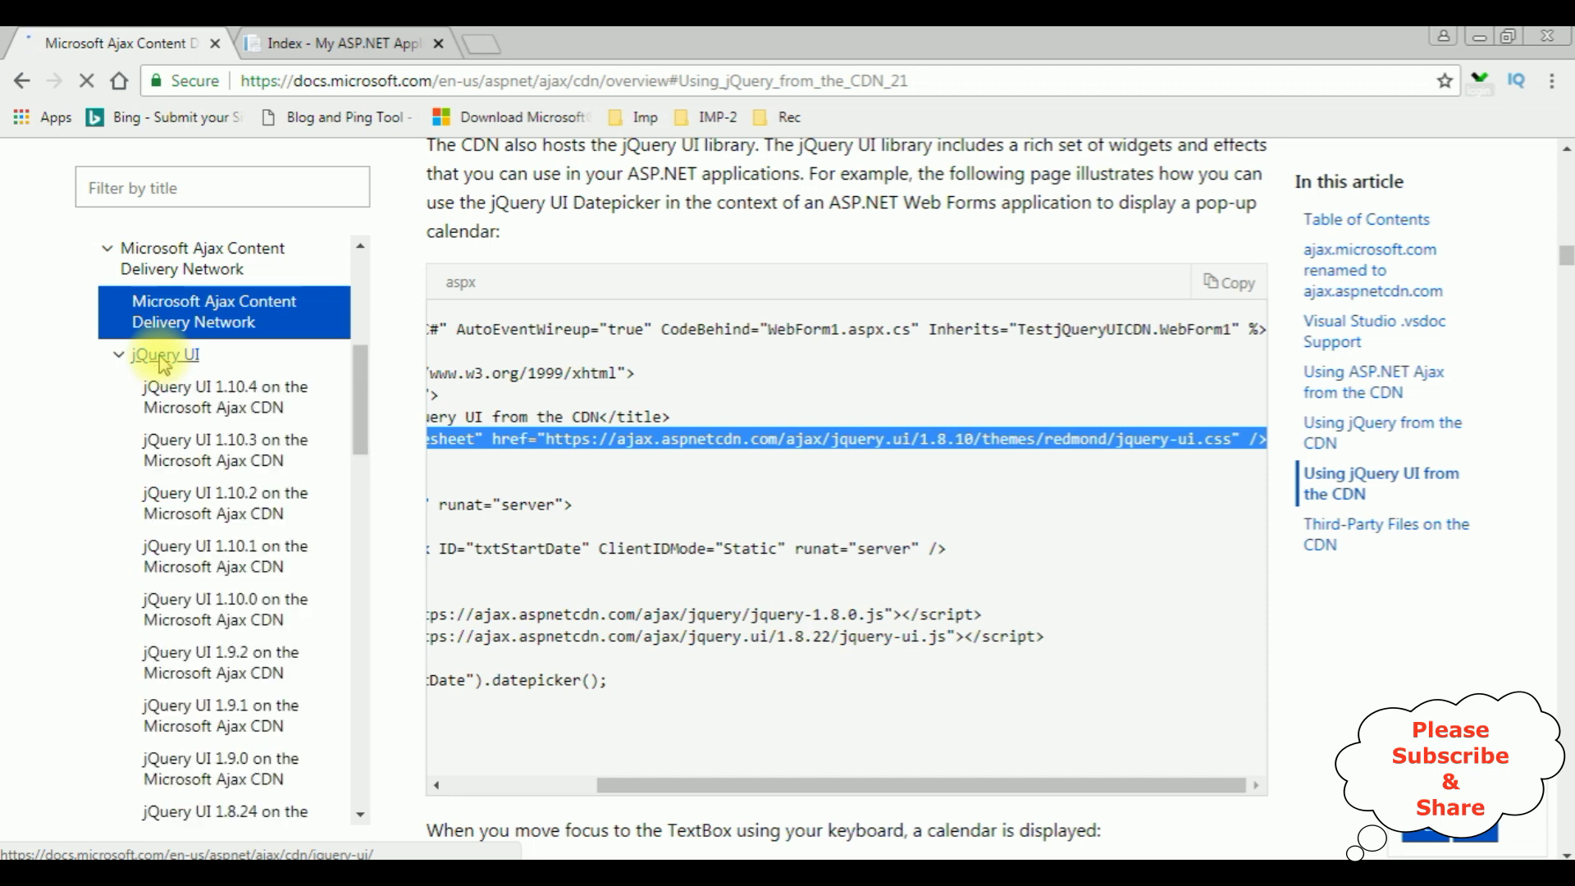
pyautogui.click(222, 390)
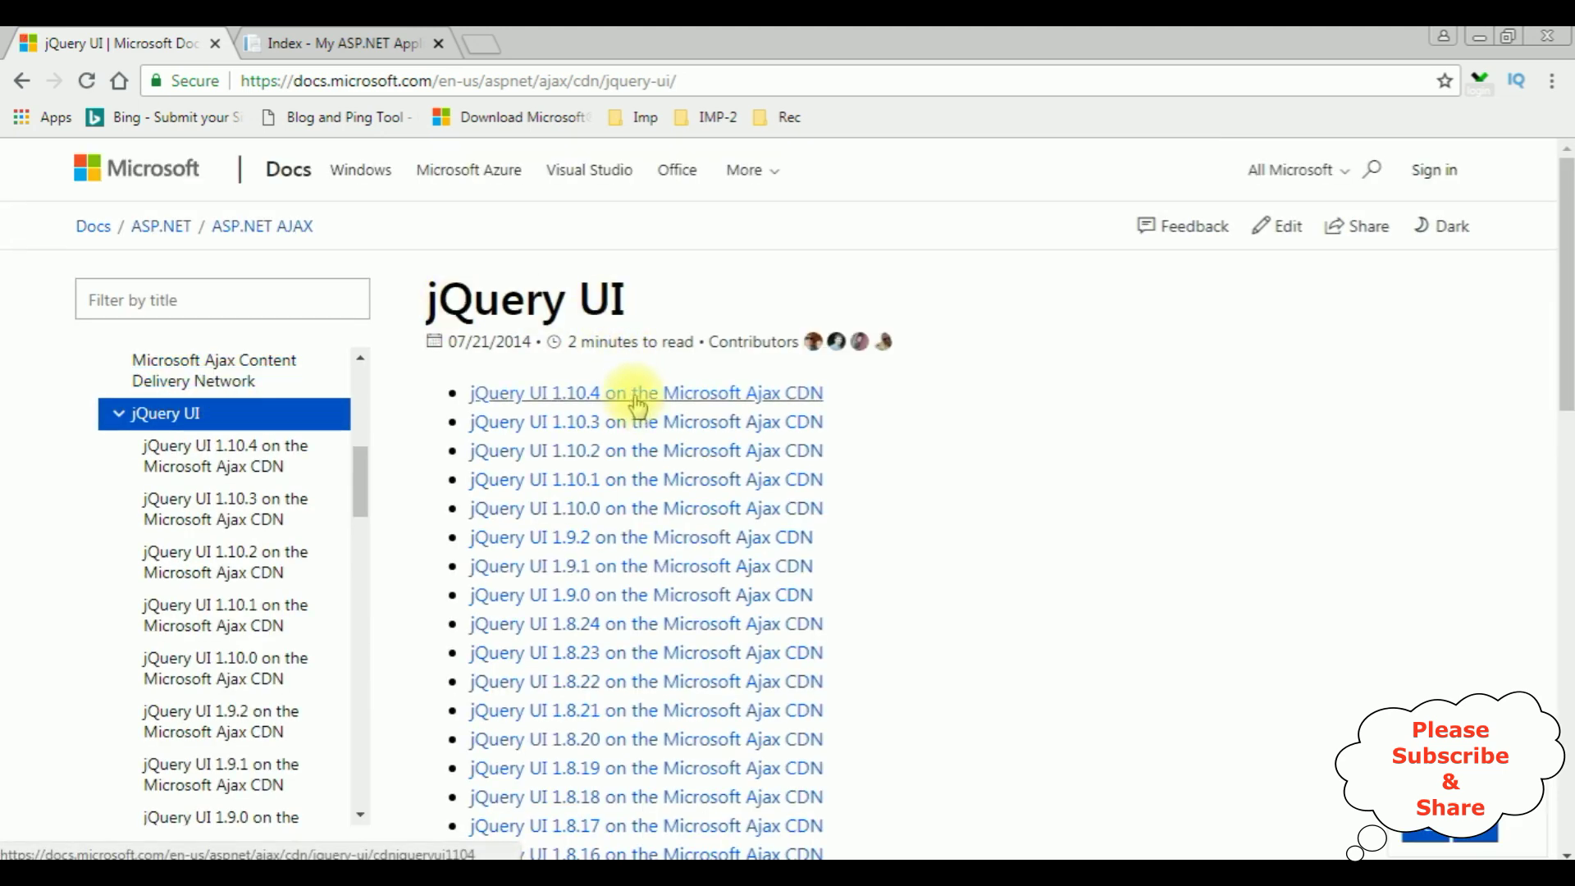
pyautogui.click(638, 394)
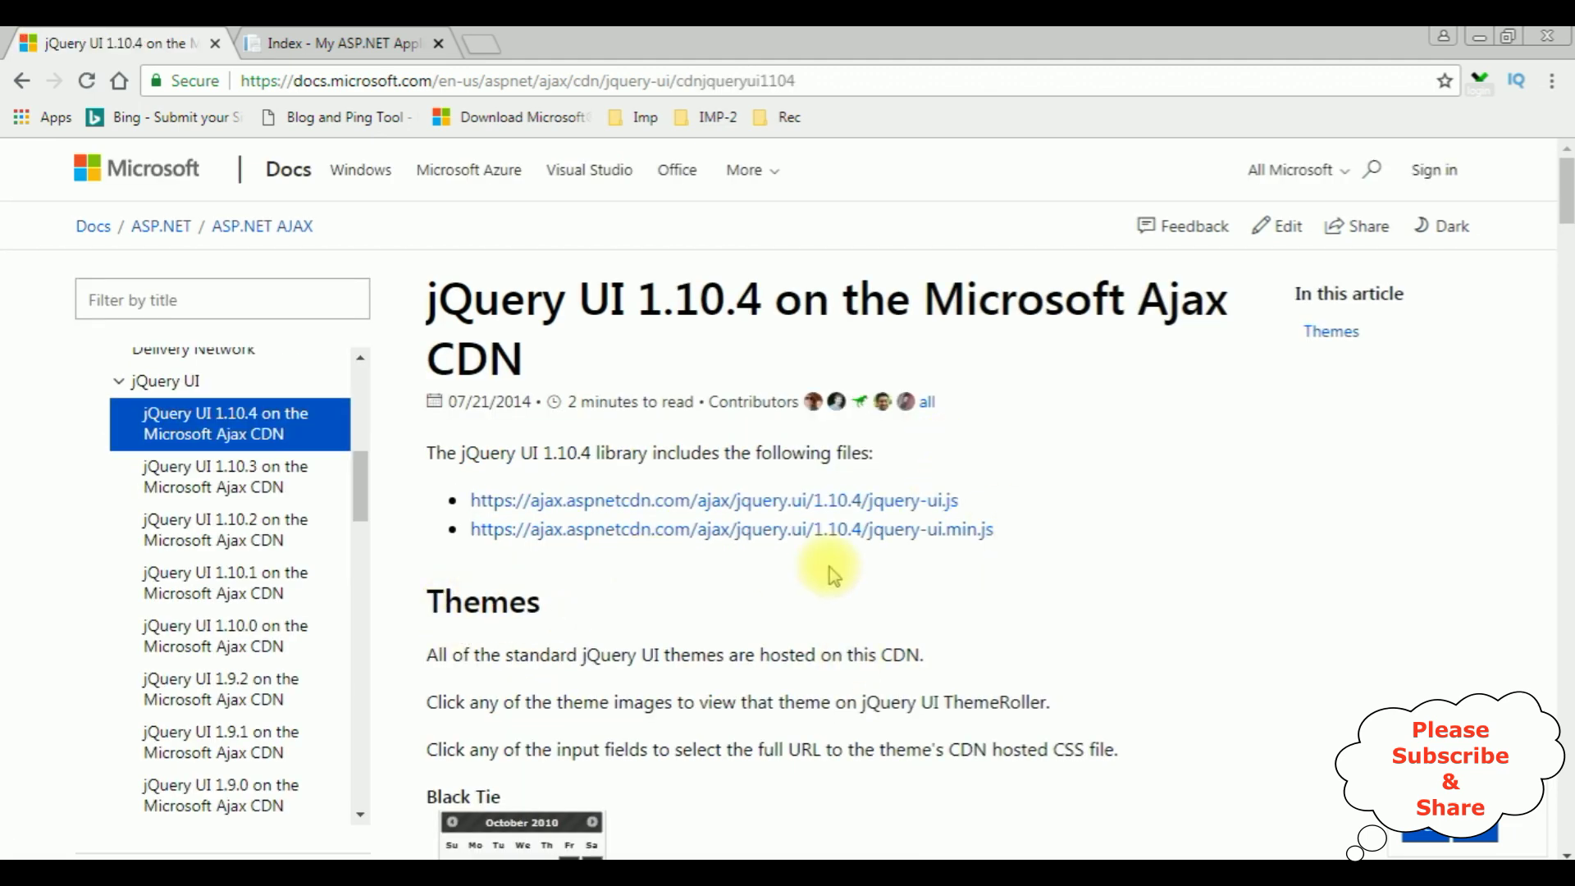
pyautogui.scroll(-5, 833, 560)
pyautogui.scroll(-4, 834, 560)
pyautogui.scroll(-4, 833, 559)
pyautogui.scroll(-3, 833, 560)
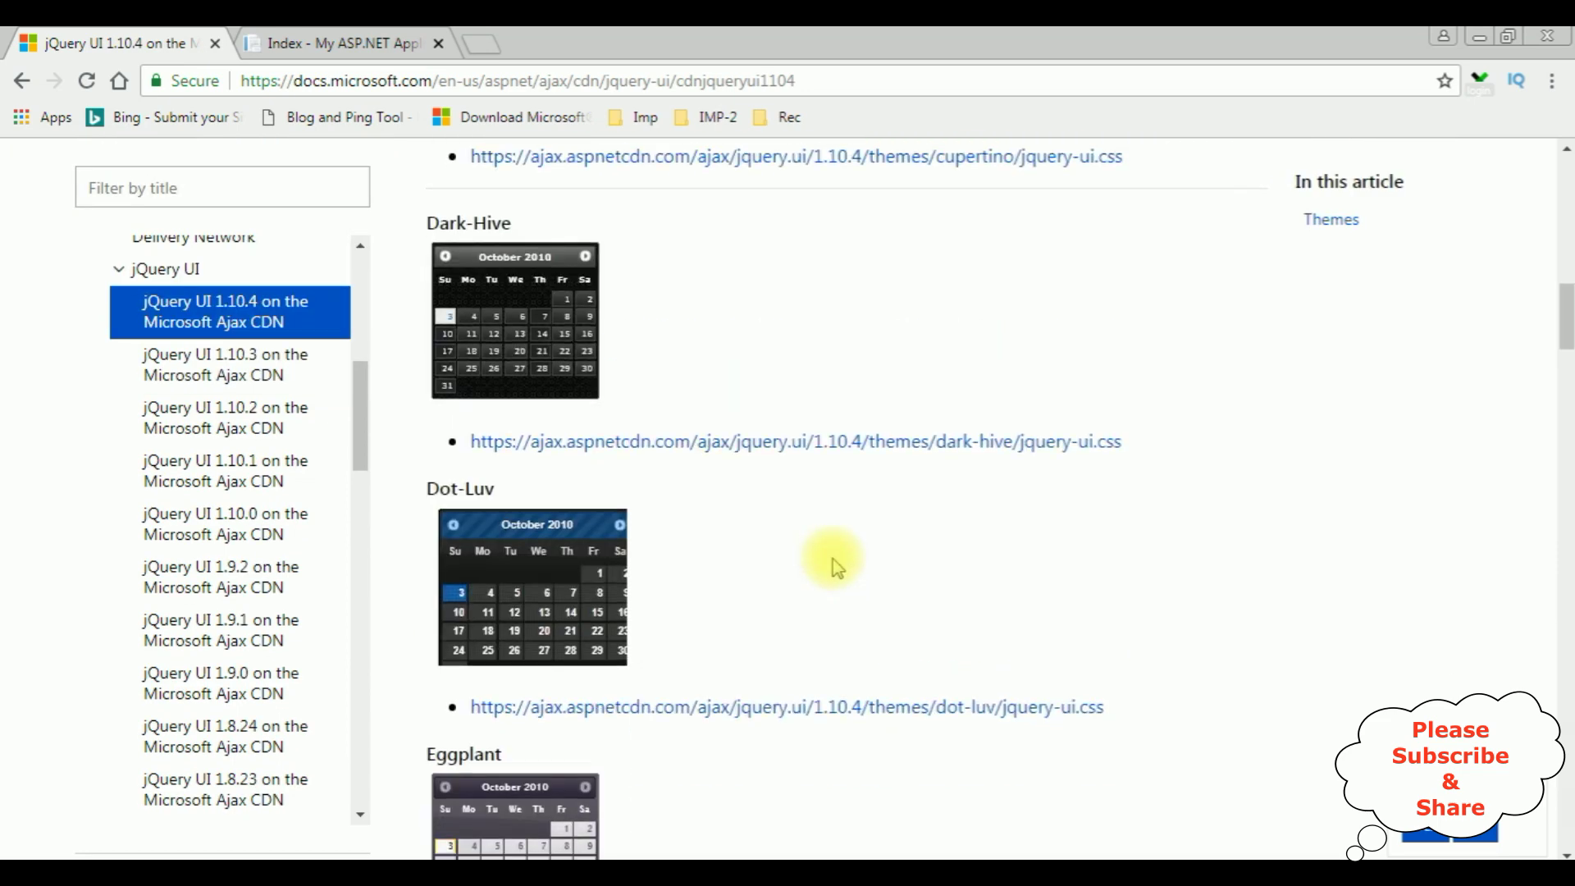
pyautogui.scroll(-3, 833, 560)
pyautogui.scroll(-3, 833, 560)
pyautogui.scroll(-3, 834, 567)
pyautogui.scroll(-2, 833, 566)
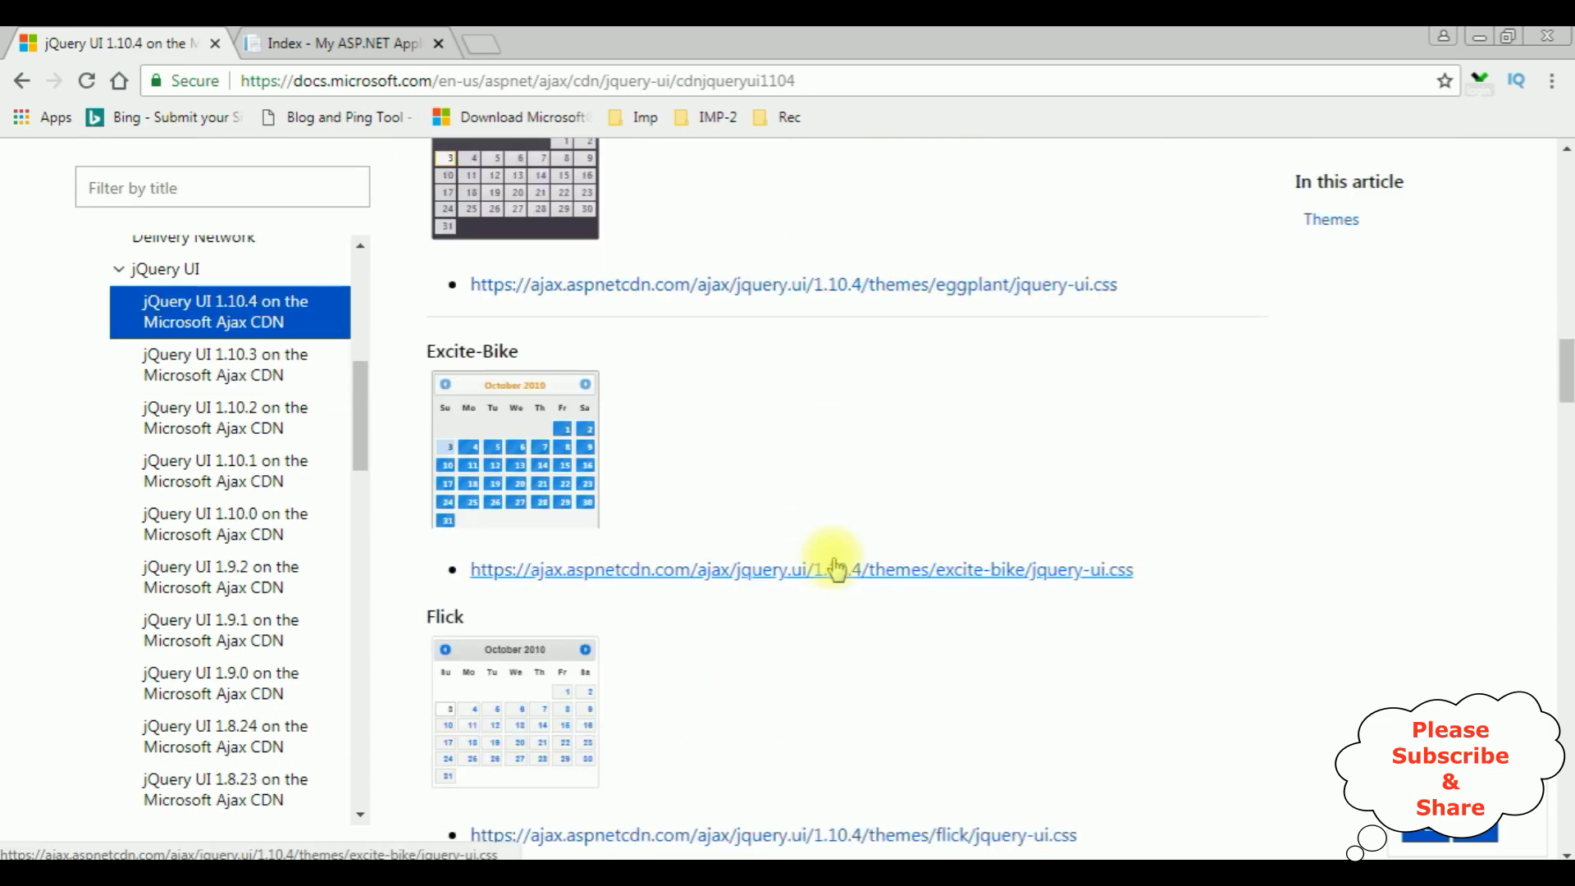
pyautogui.scroll(-3, 833, 566)
pyautogui.scroll(-2, 834, 566)
pyautogui.scroll(-2, 832, 566)
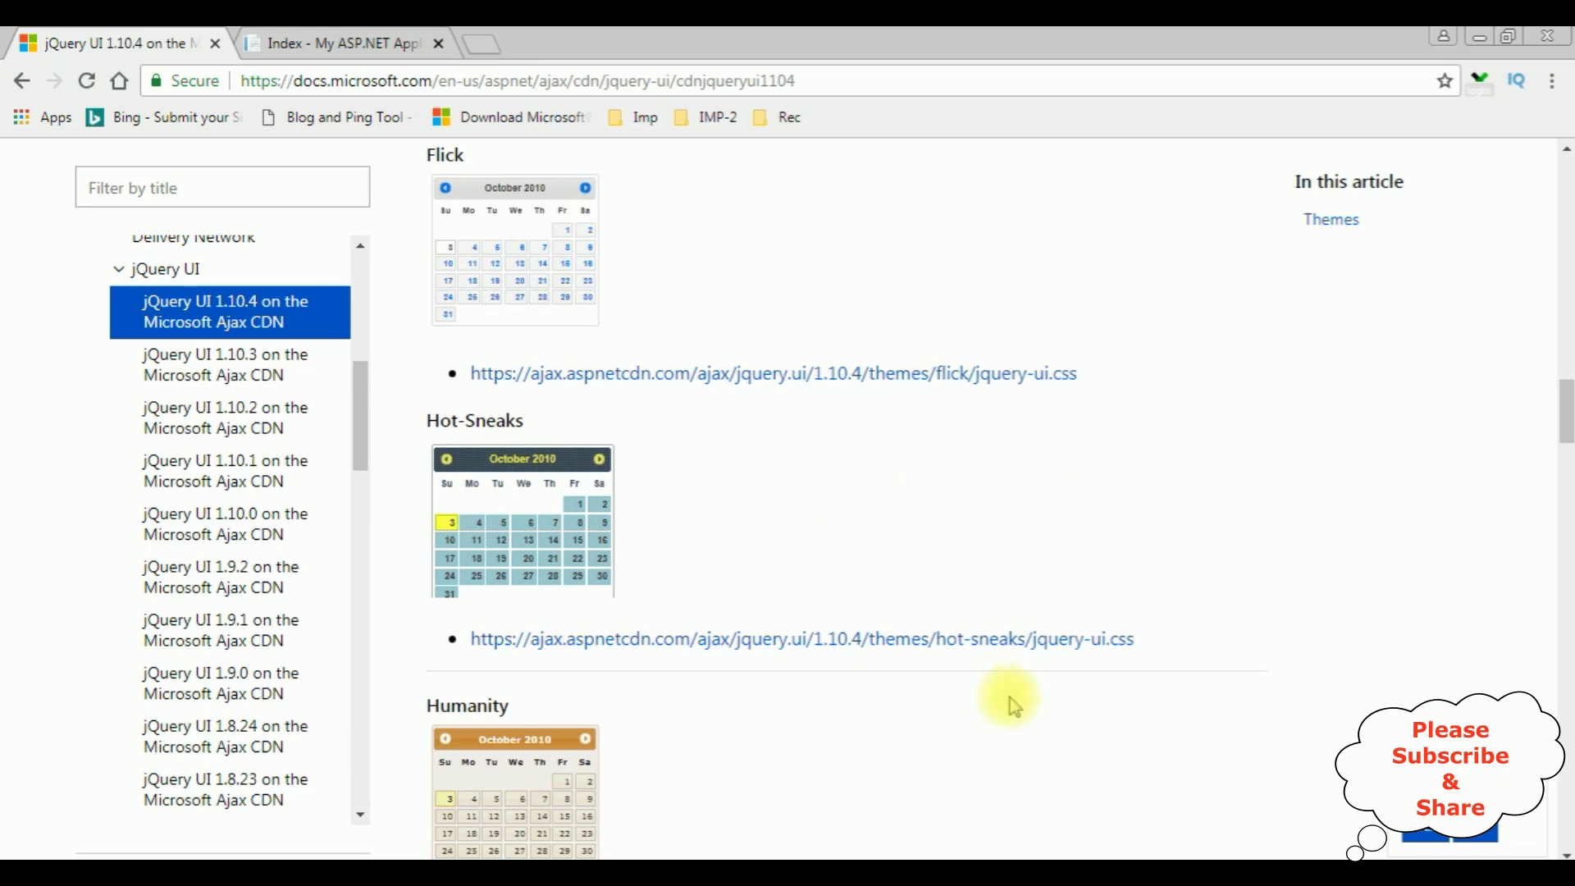
pyautogui.scroll(-4, 998, 696)
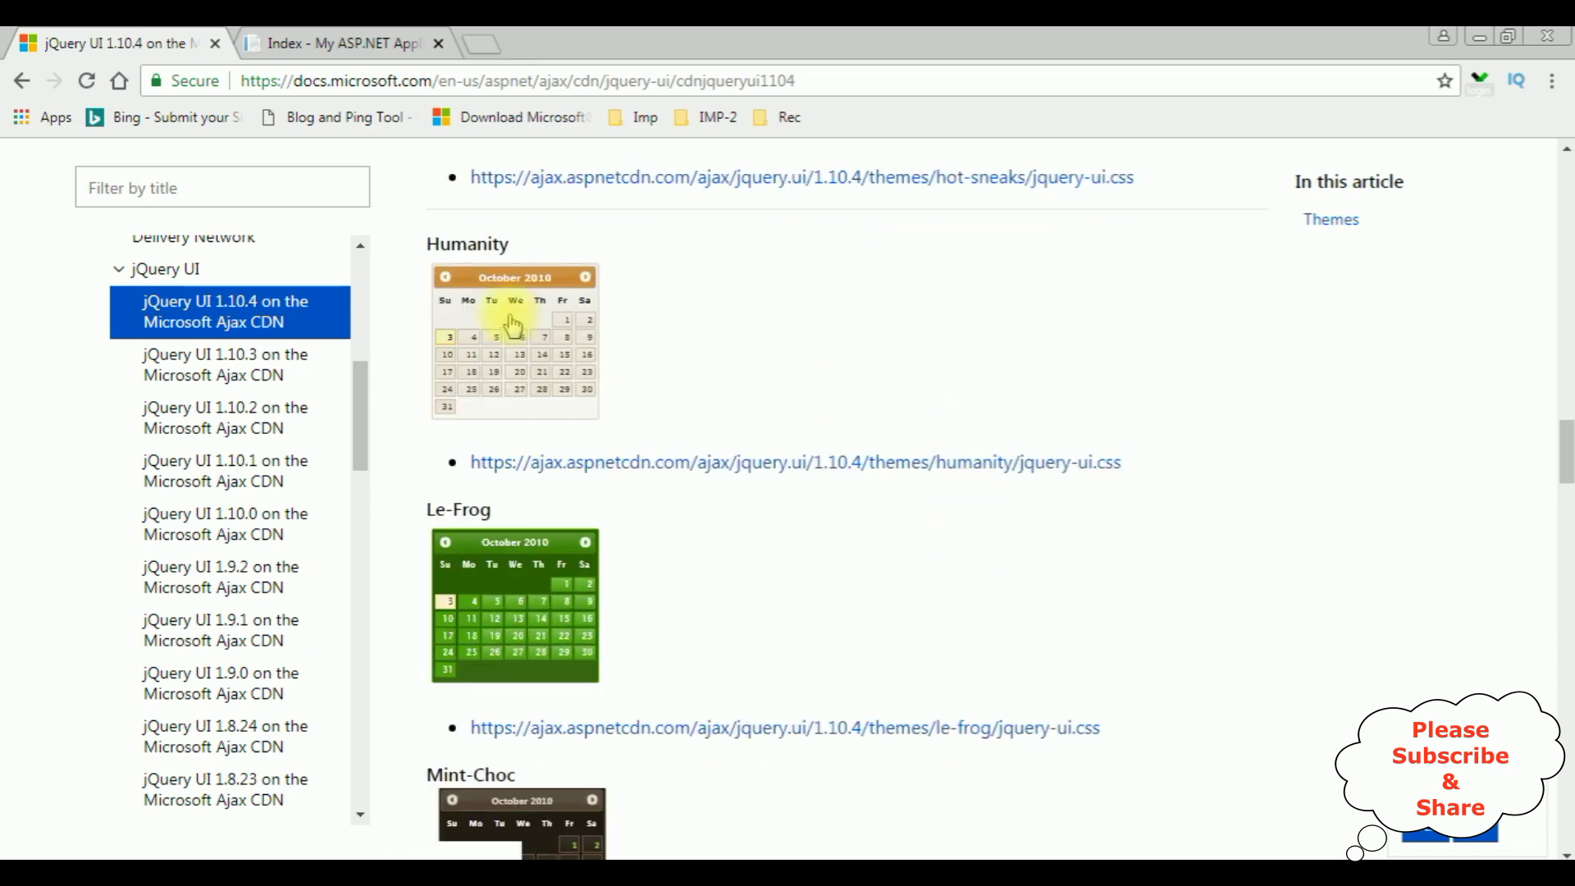
# Step: Copy the Humanity theme's CSS link address and return to Visual Studio
pyautogui.rightClick(937, 474)
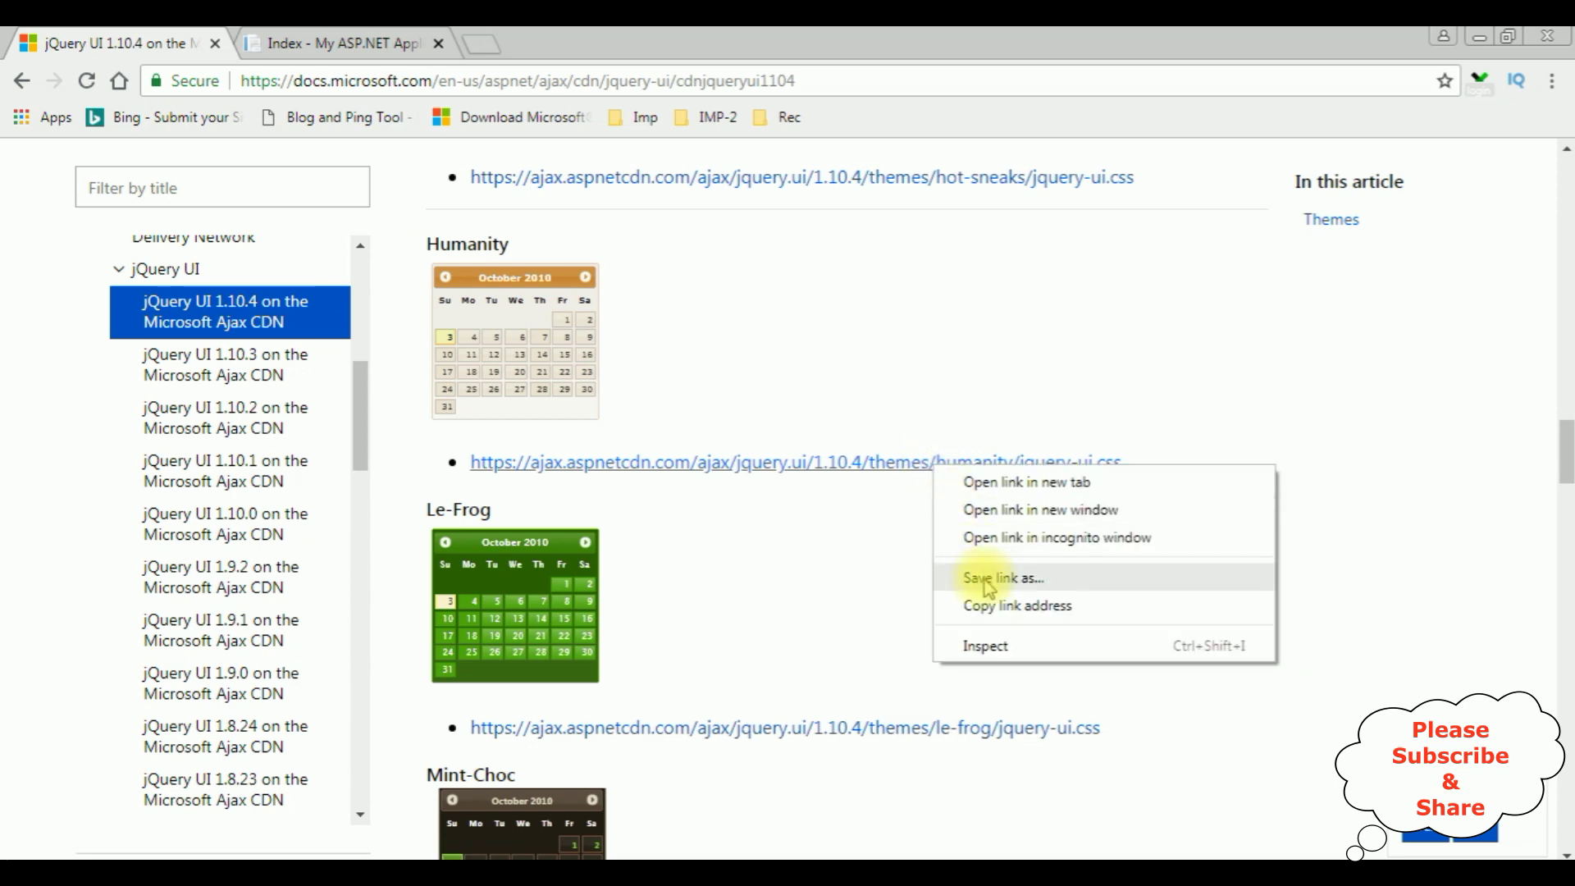
pyautogui.click(1004, 606)
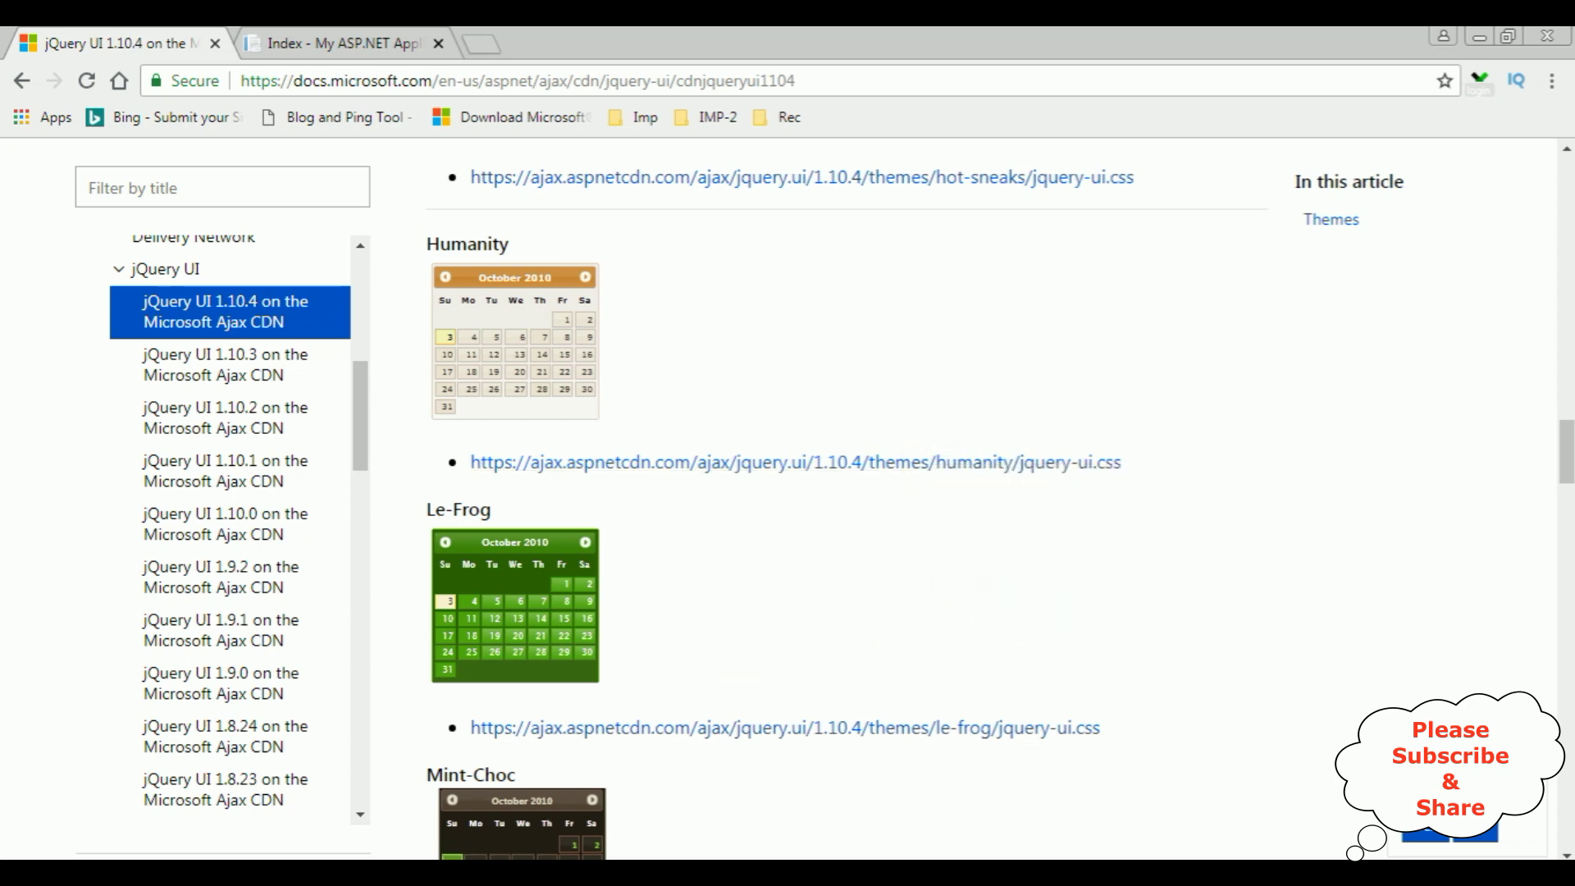
pyautogui.hotkey('alt', 'Tab')
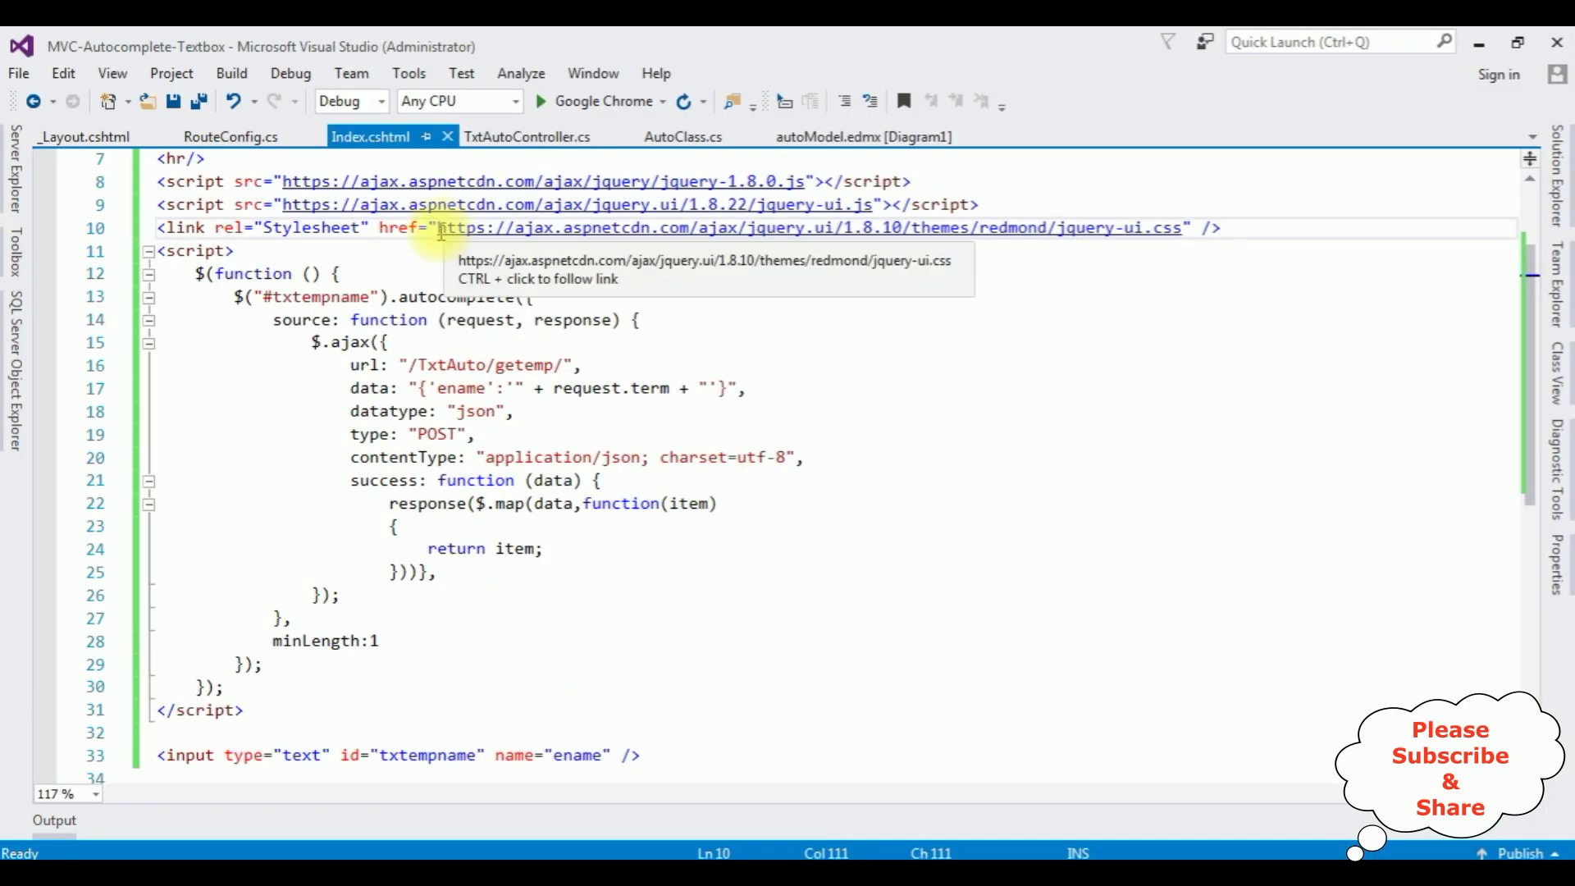
# Step: Replace line 10's redmond stylesheet URL with the Humanity 1.10.4 URL, then refresh the linked browser
pyautogui.click(439, 228)
pyautogui.keyDown('shift'); pyautogui.click(1184, 227); pyautogui.keyUp('shift')
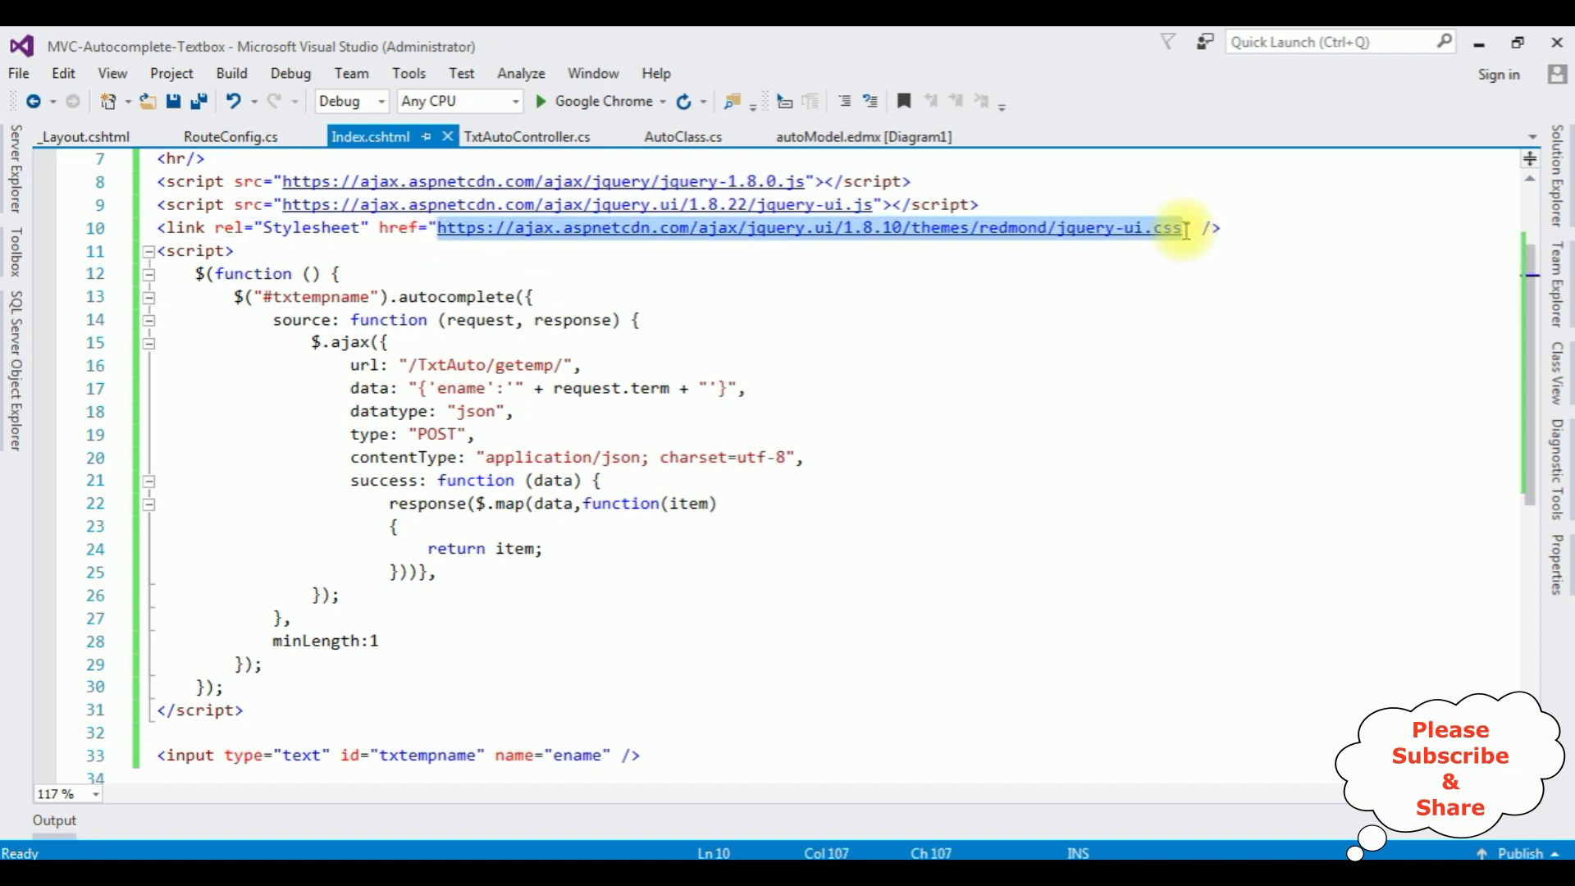
pyautogui.press('Delete')
pyautogui.hotkey('ctrl', 'v')
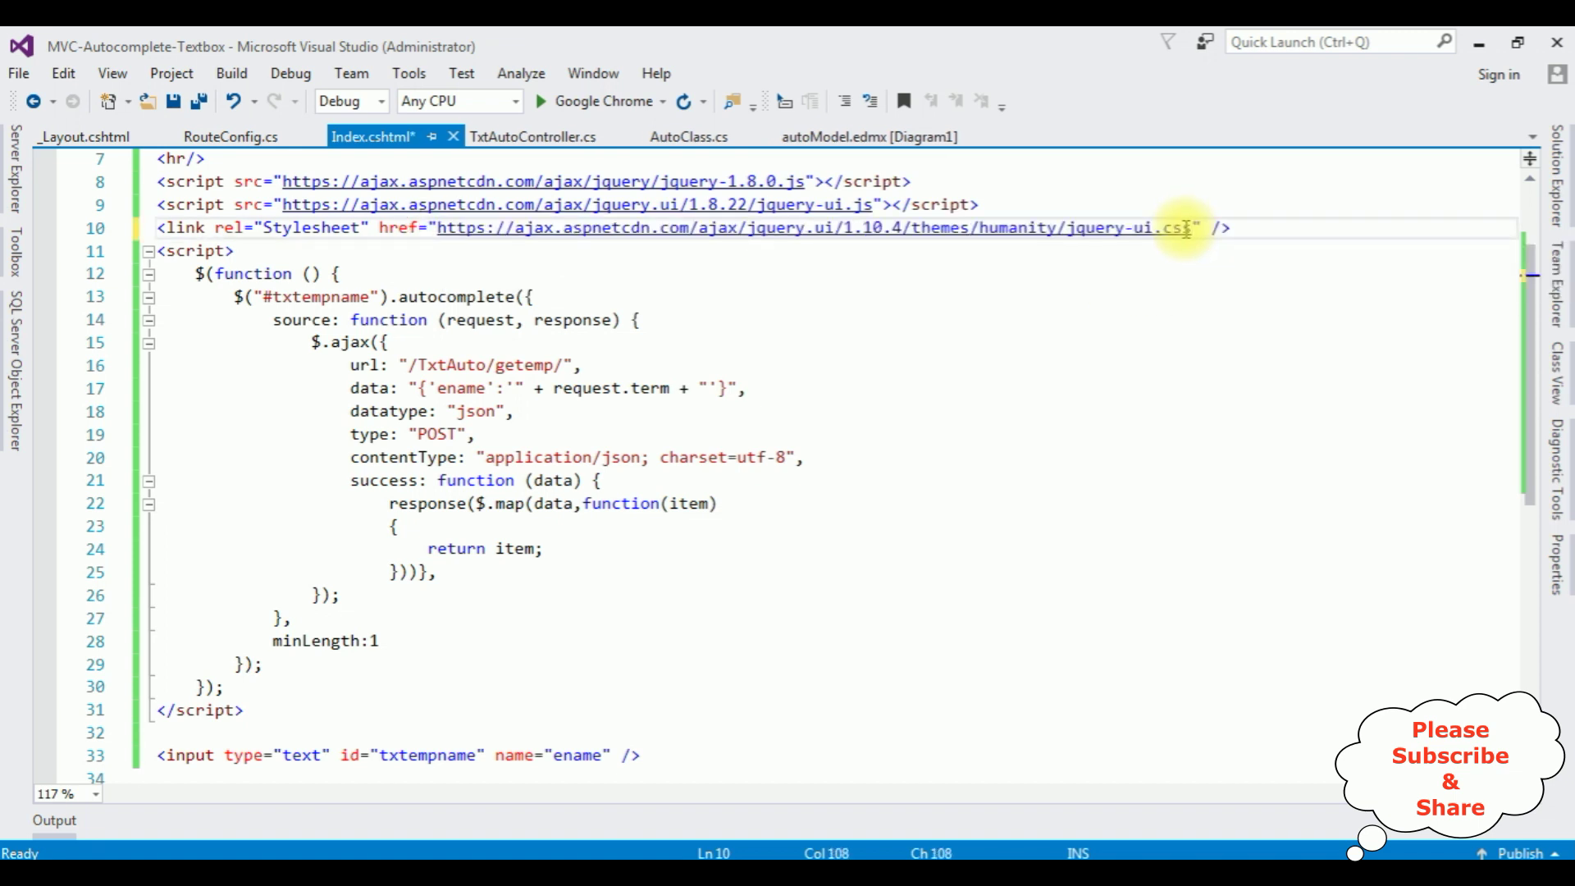
pyautogui.click(681, 101)
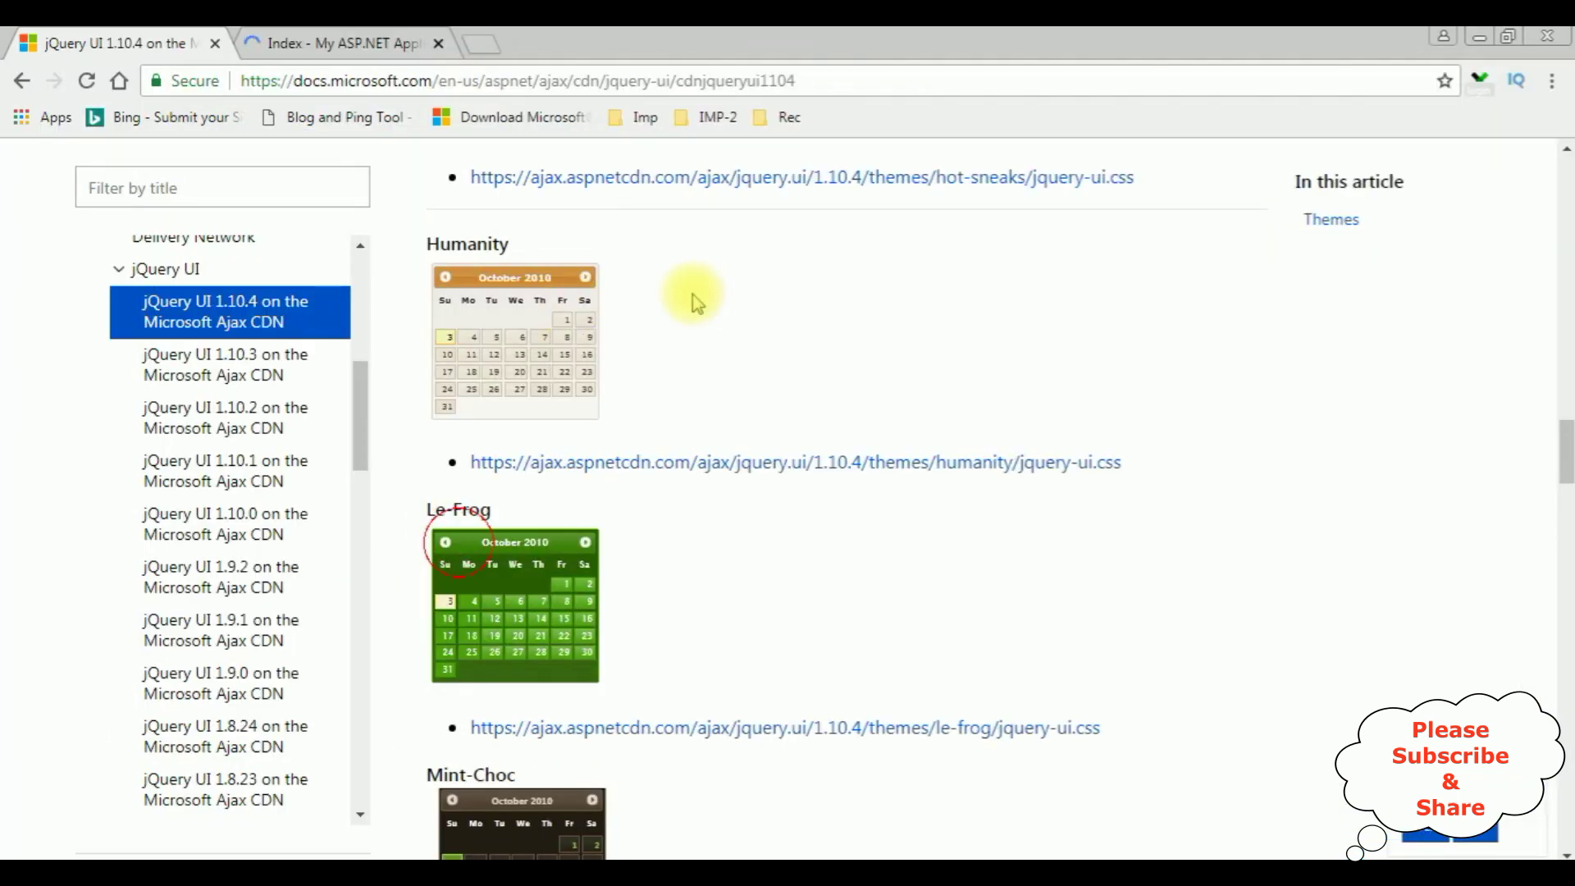
# Step: Test the Humanity-styled autocomplete in the app's Chrome tab with the letters c and s
pyautogui.click(343, 42)
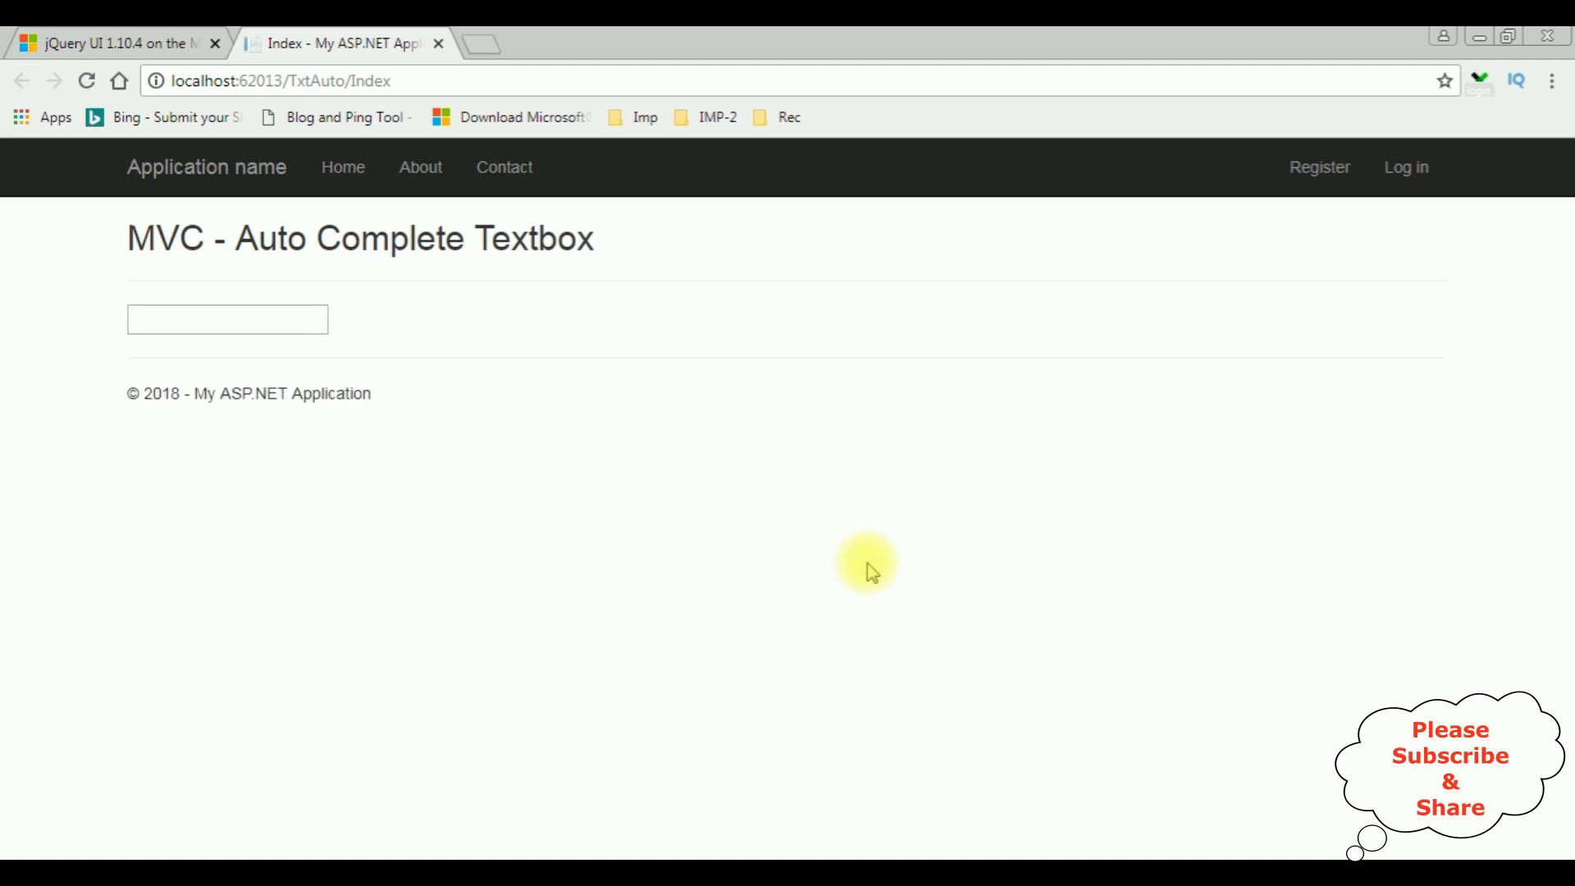
pyautogui.click(182, 315)
pyautogui.write('c')
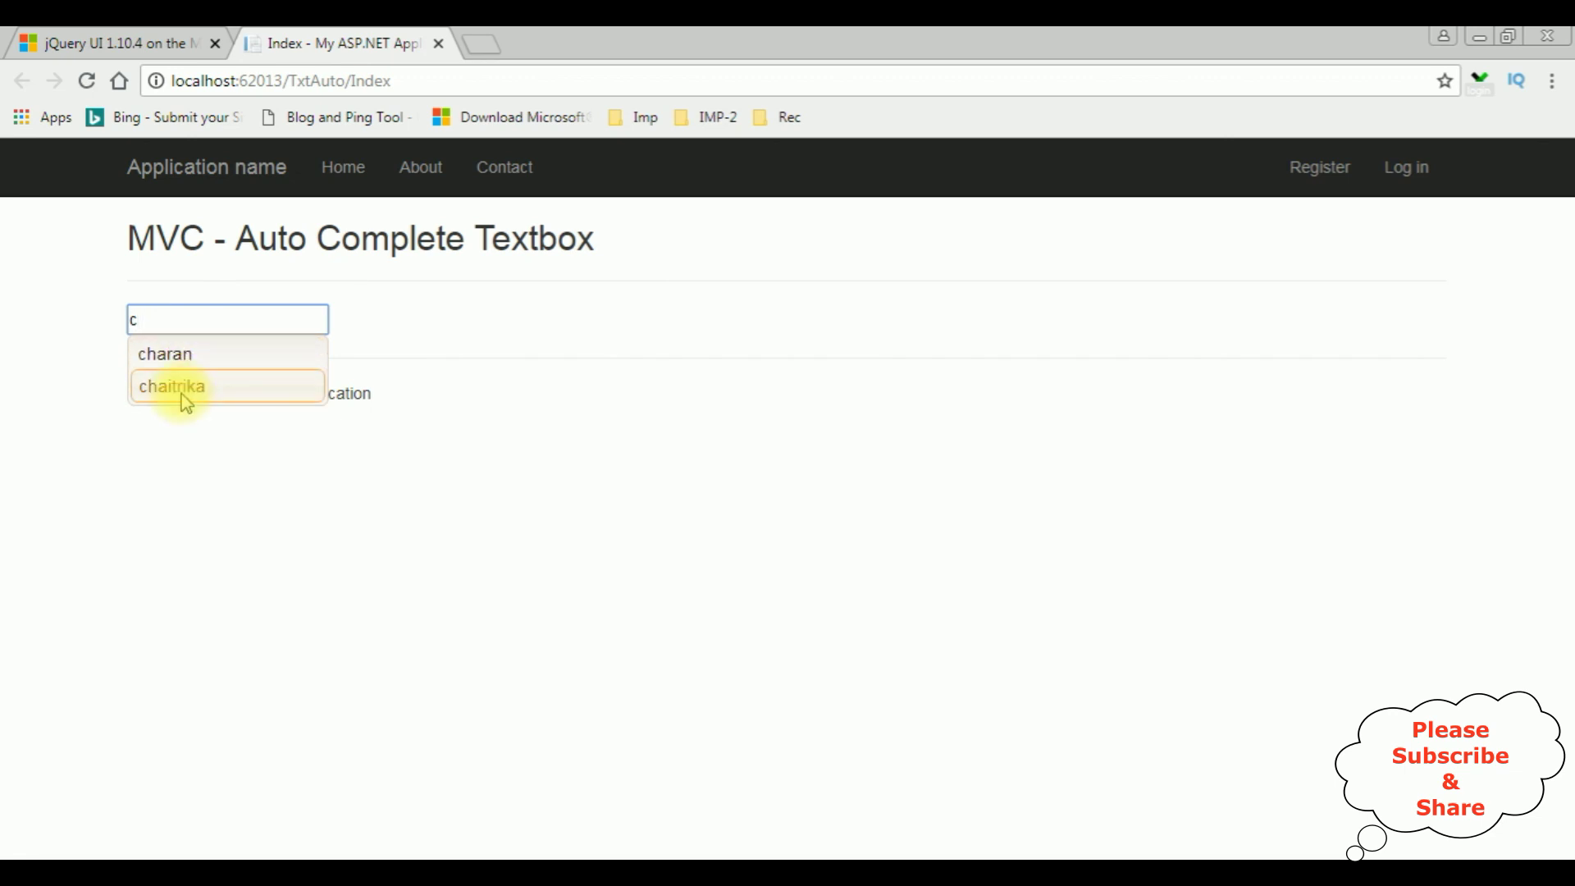
pyautogui.moveTo(146, 320); pyautogui.dragTo(113, 326)
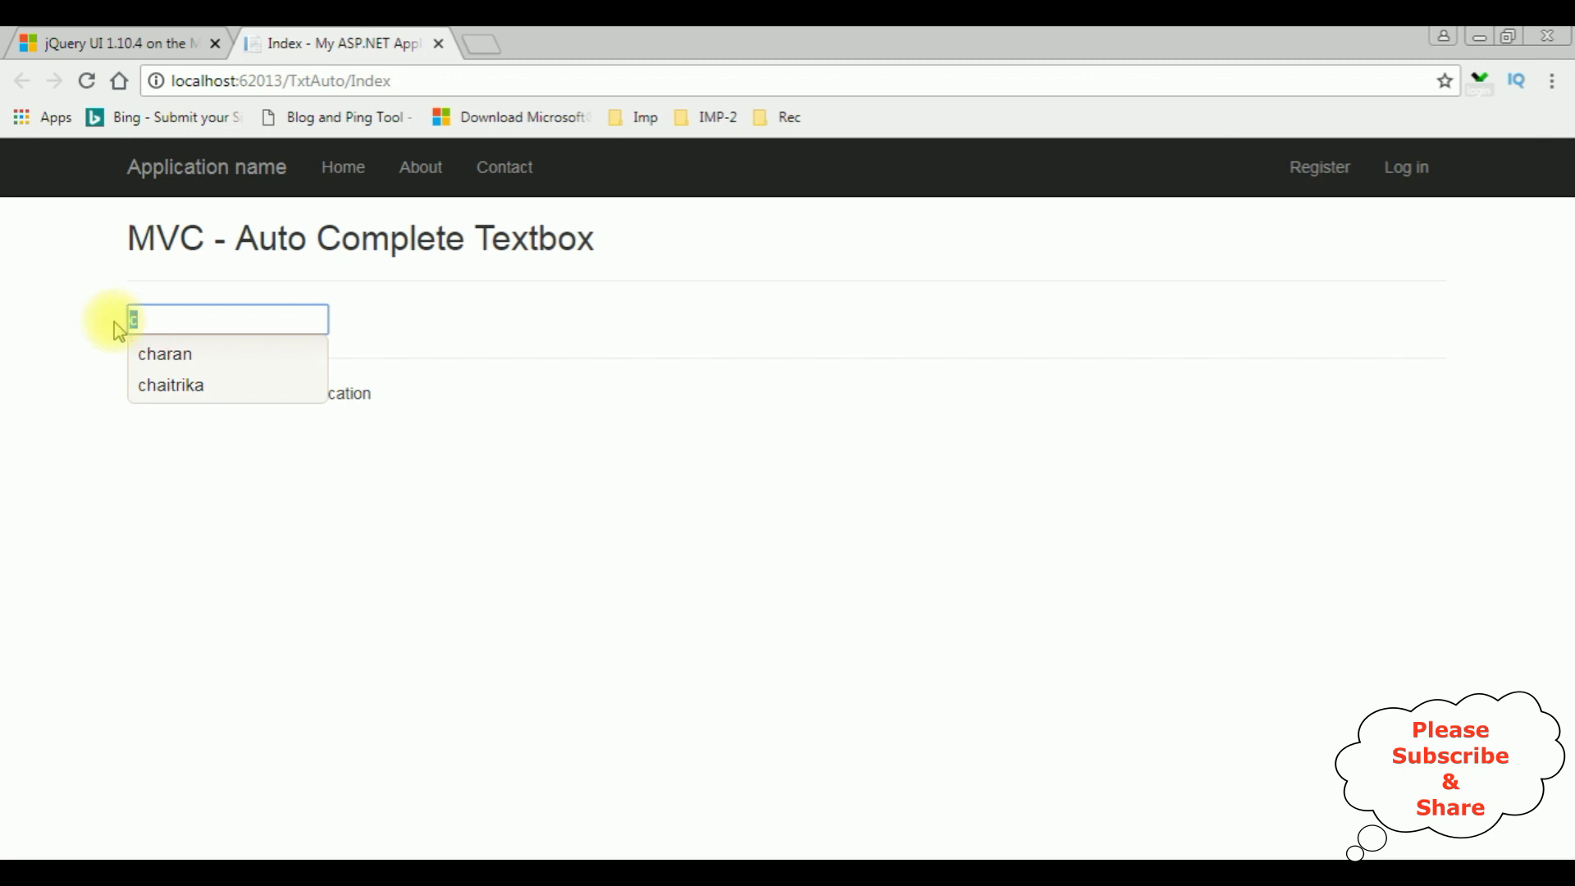
pyautogui.write('s')
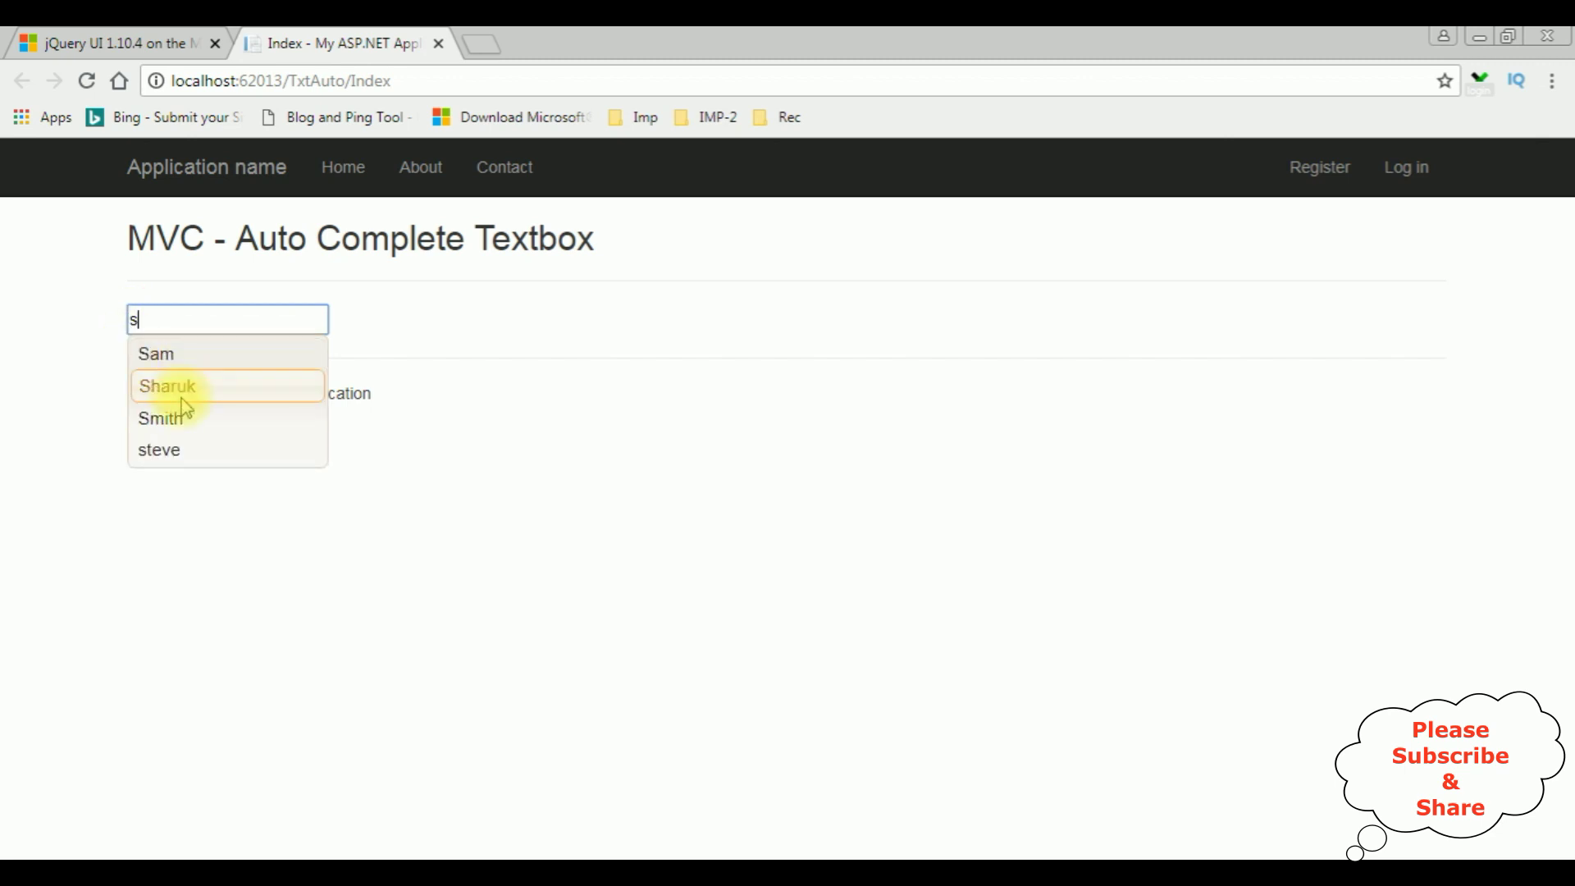